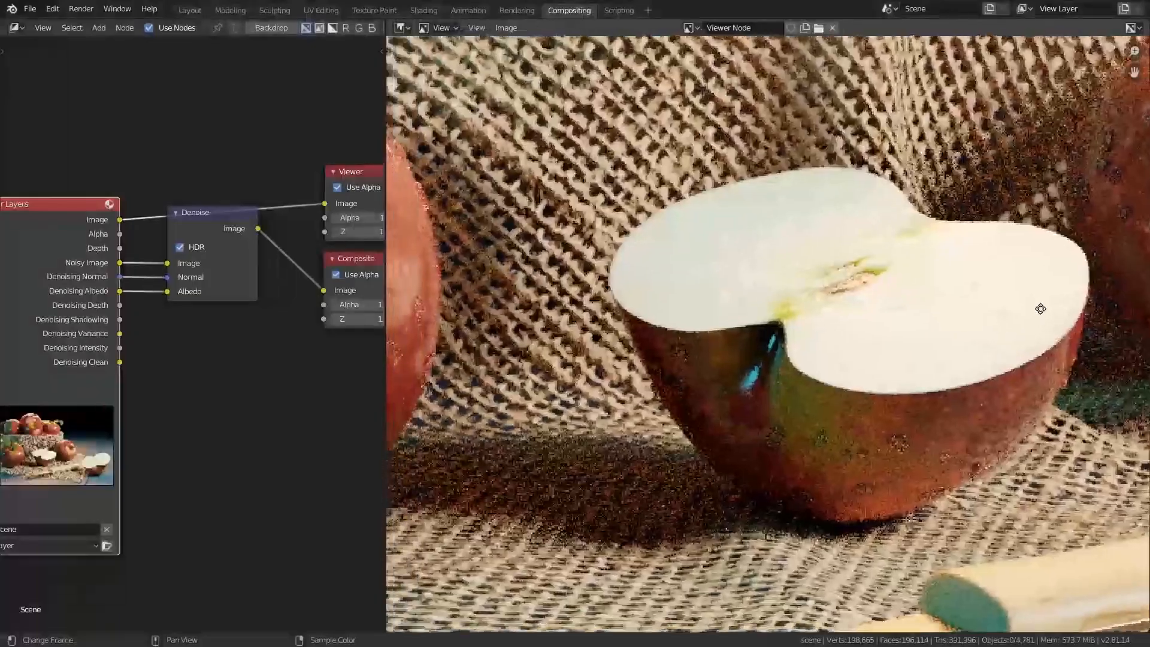
Step: Show the Denoise node's output in the Viewer to check the noise on the apple up close
scroll(716, 354, "up", 5)
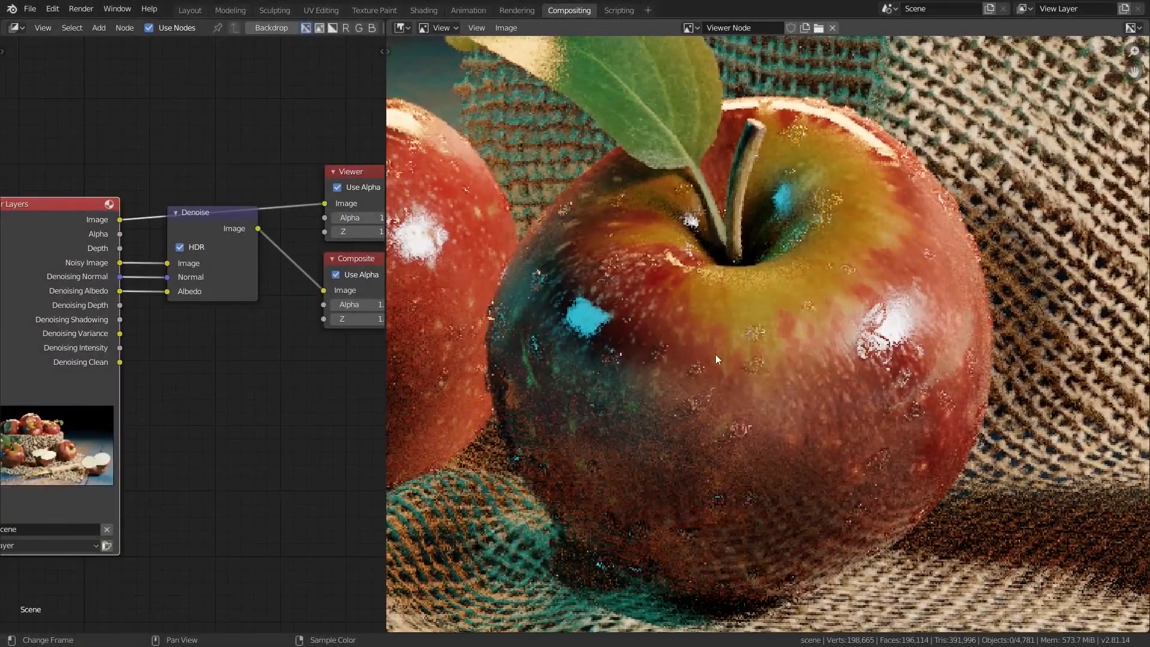
left_click(221, 216, "ctrl+shift")
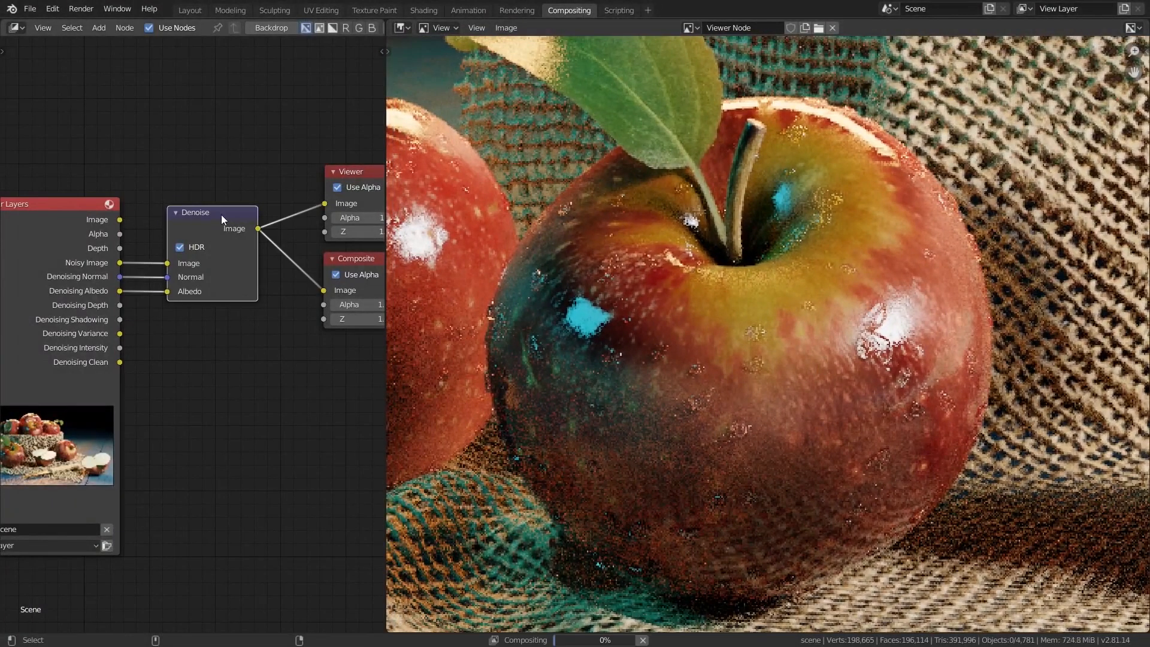
scroll(766, 491, "up", 3)
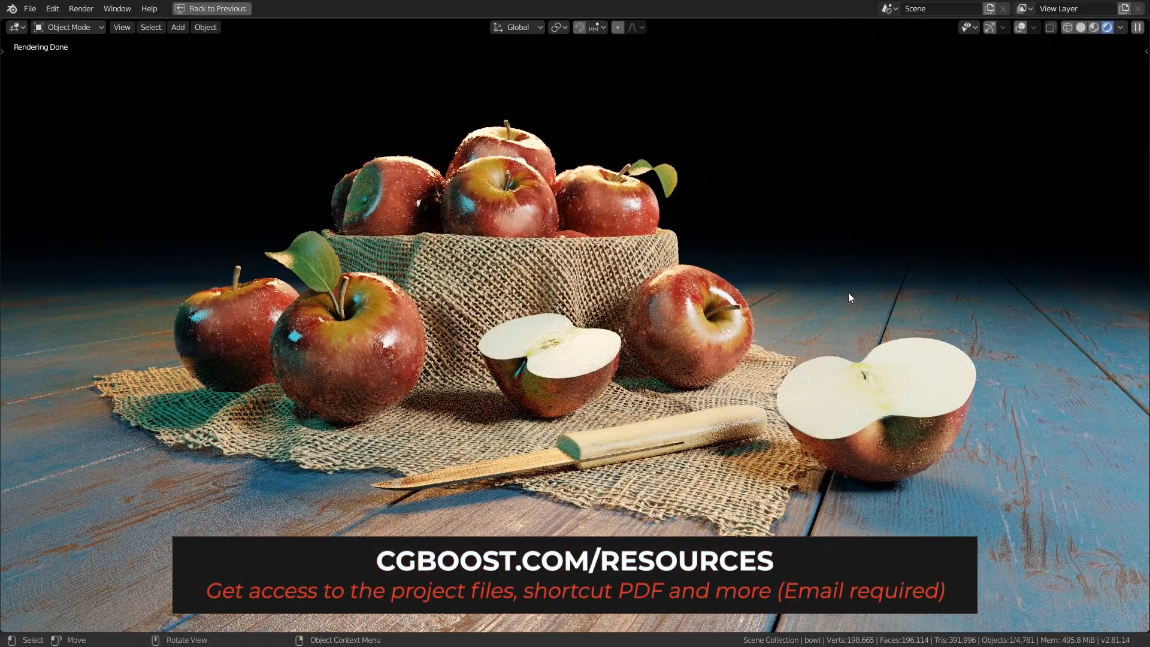
middle_click_drag(854, 294, 829, 293)
scroll(727, 395, "up", 3)
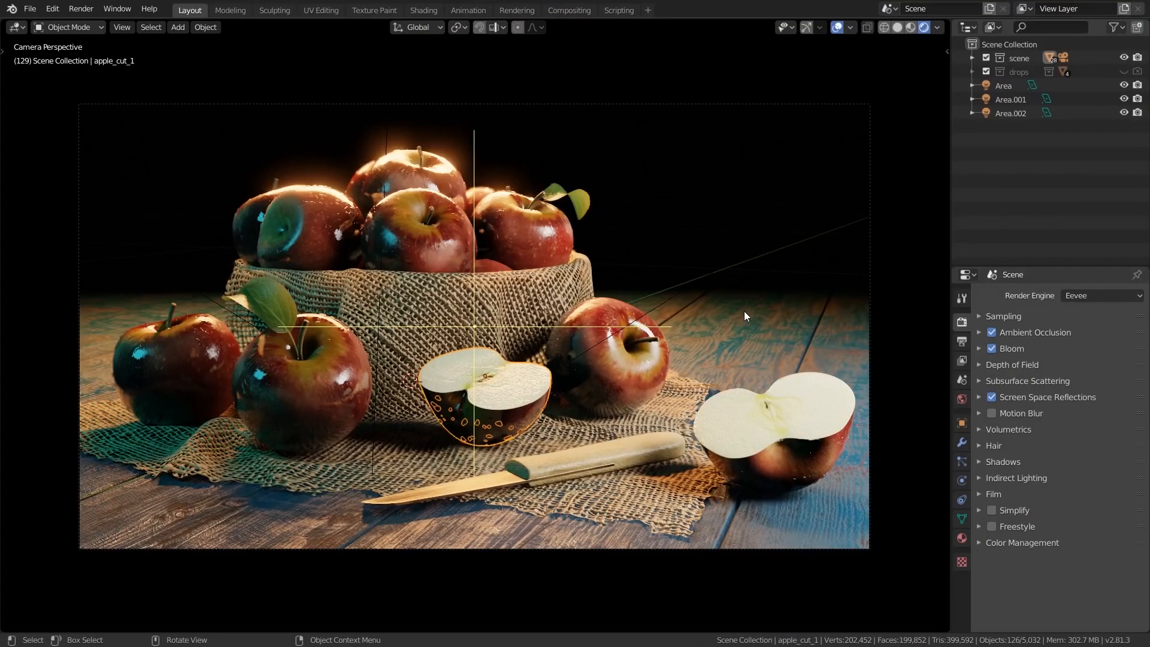
Step: Compare the None, CUDA and OpenCL Cycles render devices in the system preferences, keeping CUDA with only the GeForce GTX 1080 Ti enabled
left_click(52, 8)
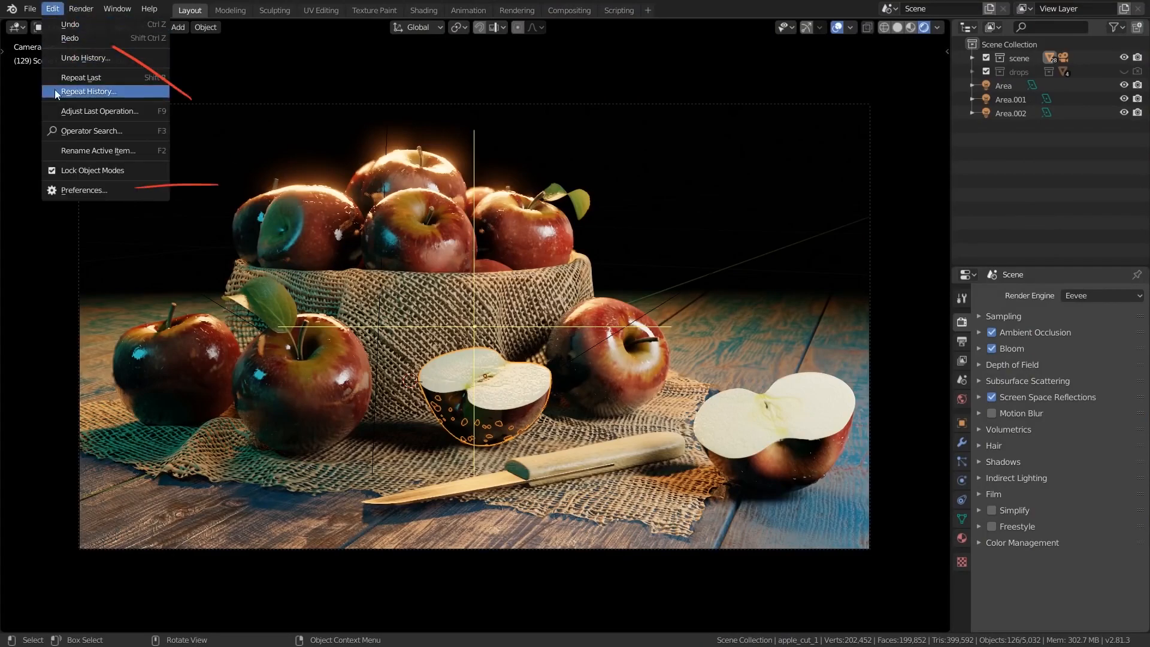
left_click(84, 190)
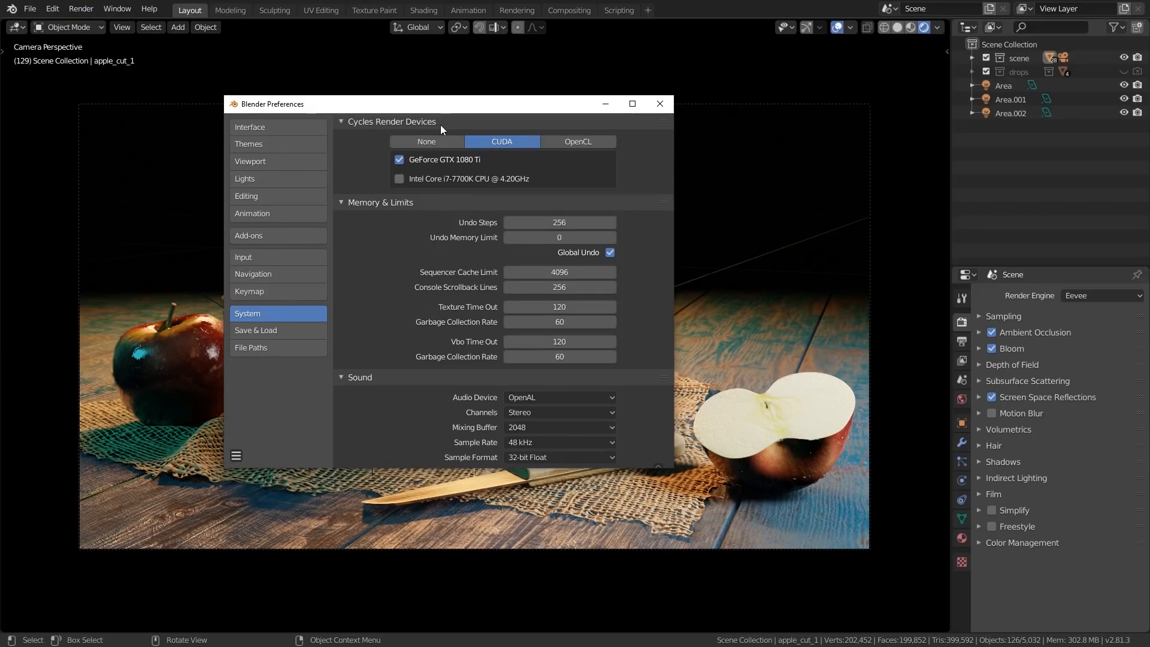
left_click(425, 140)
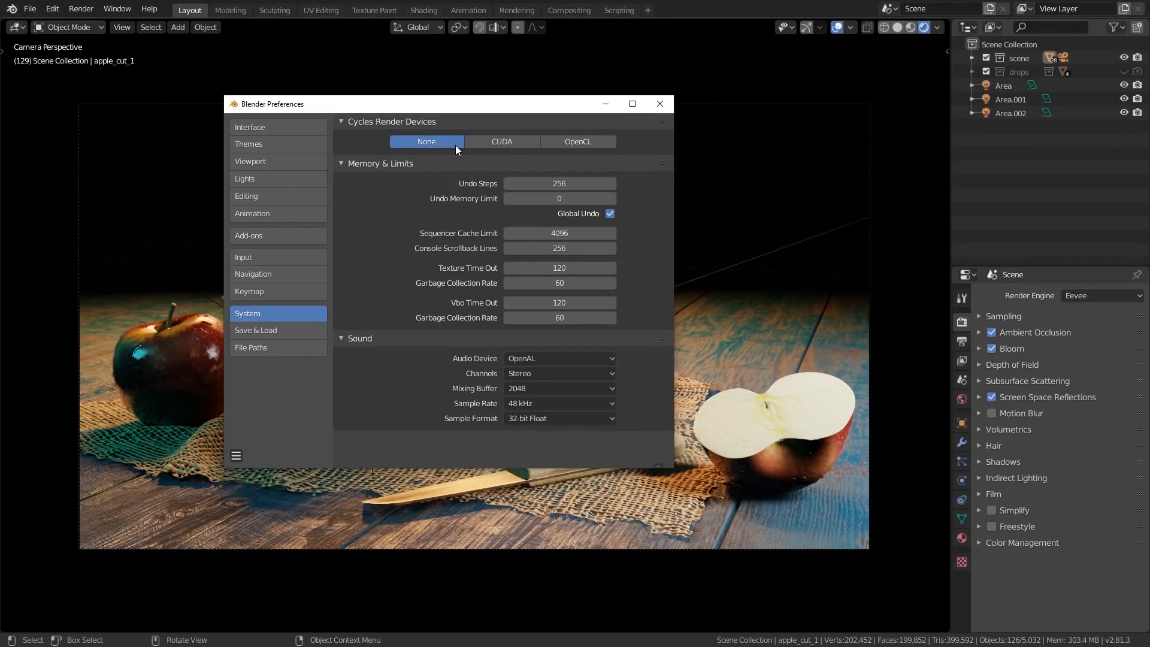
left_click(522, 139)
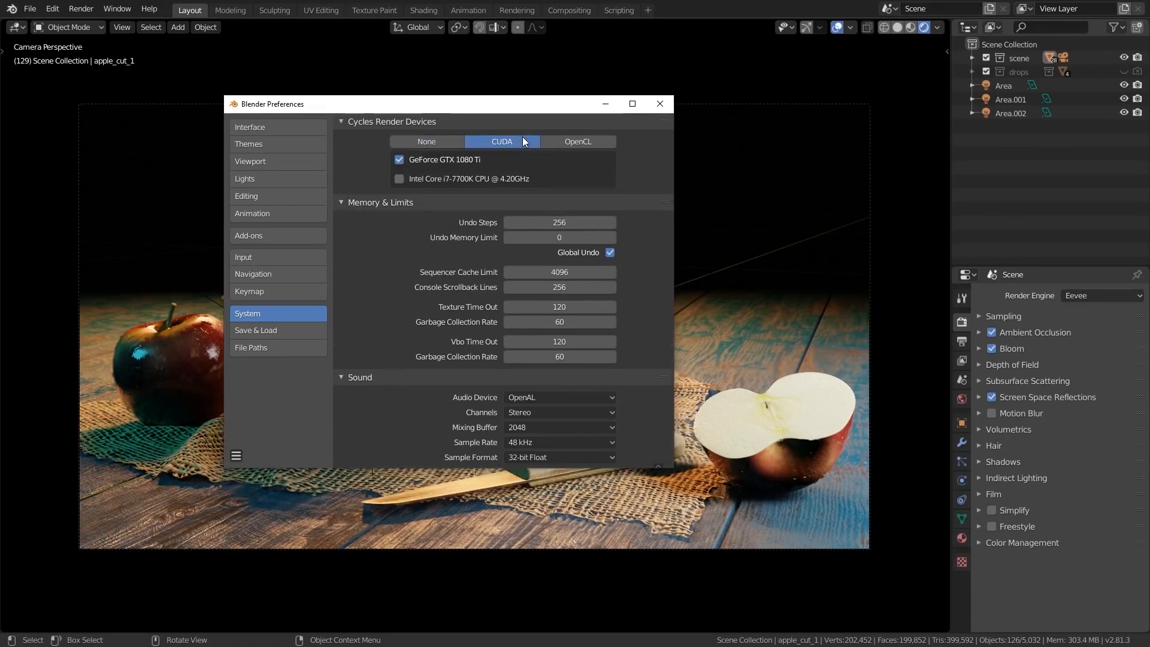
left_click(566, 146)
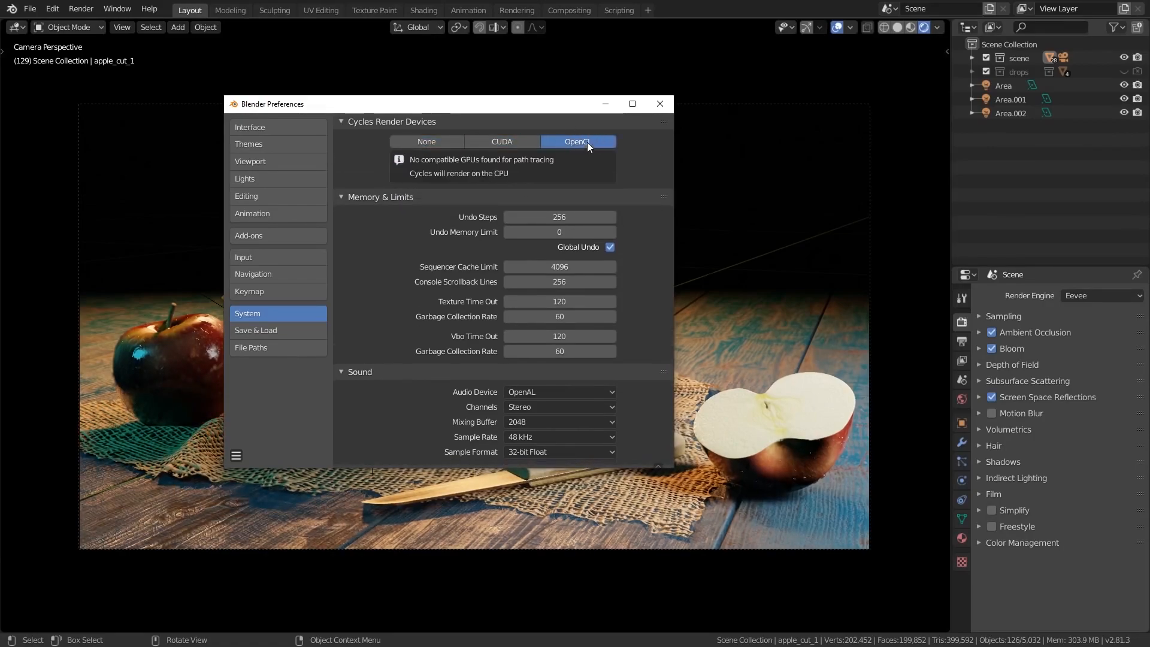
left_click(513, 147)
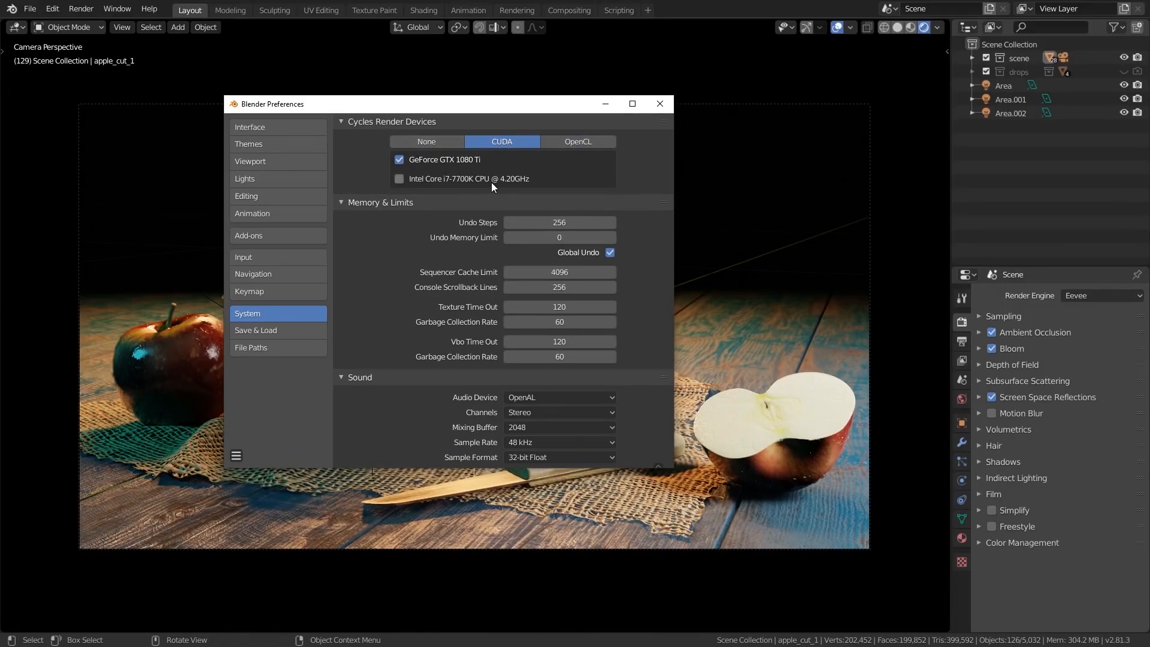
left_click(399, 179)
left_click(399, 178)
left_click(660, 103)
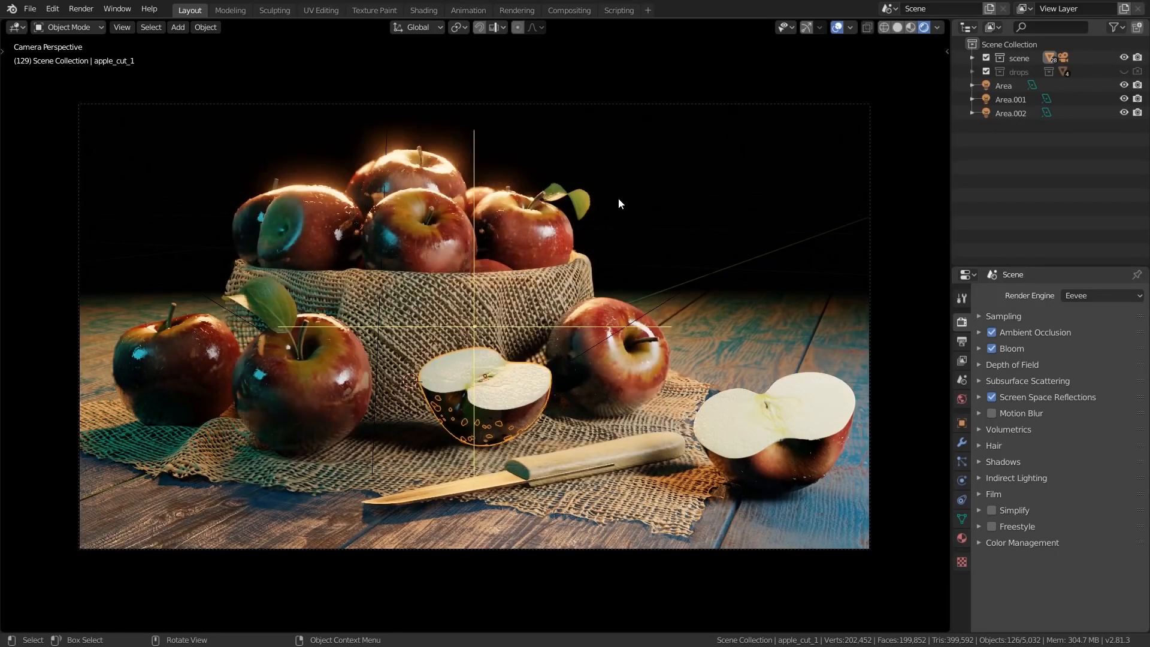
Step: Render the scene with Eevee into Slot 1, compare it with Slot 2, and leave Slot 2 as the active render slot
key("F12")
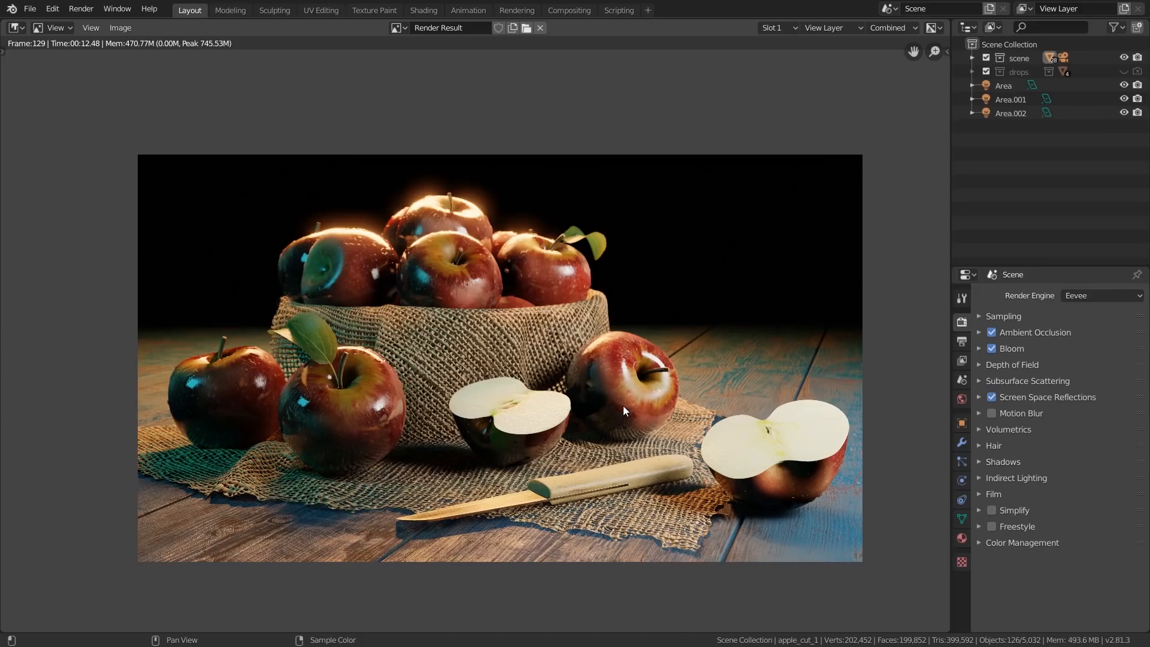
left_click(777, 28)
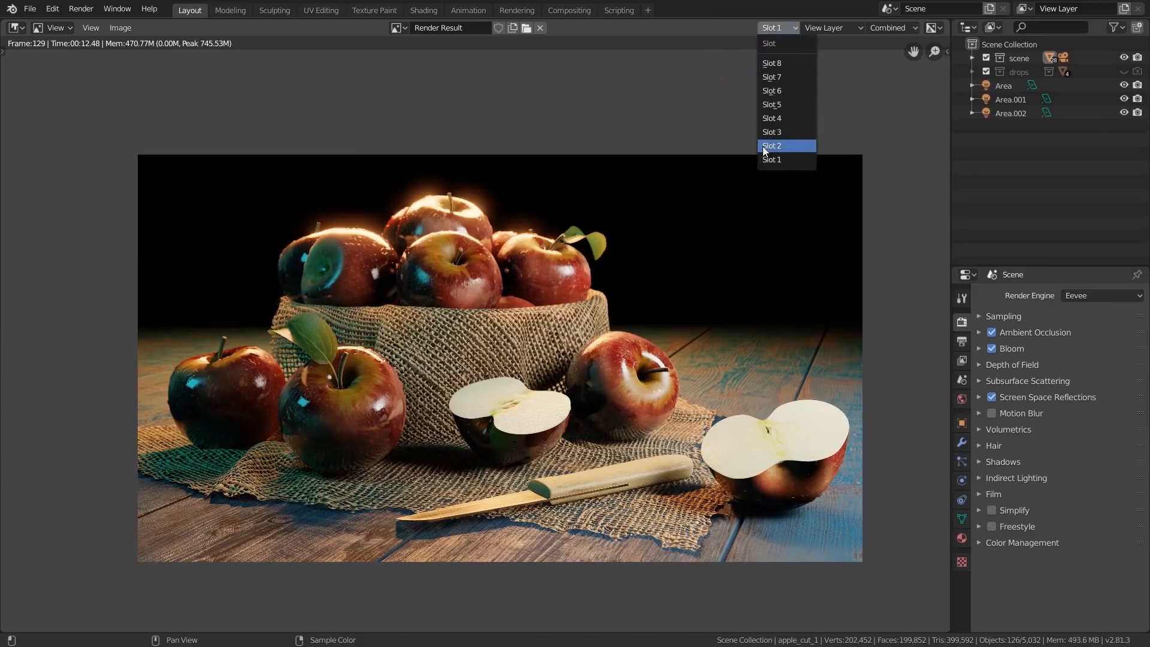
left_click(789, 146)
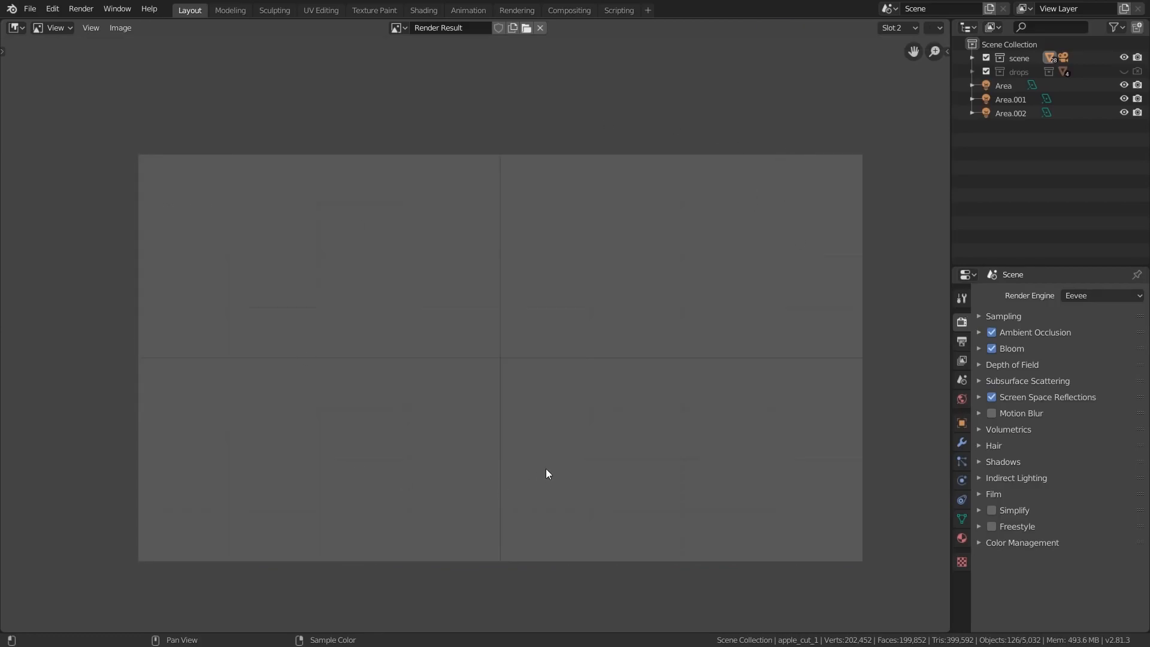
left_click(897, 28)
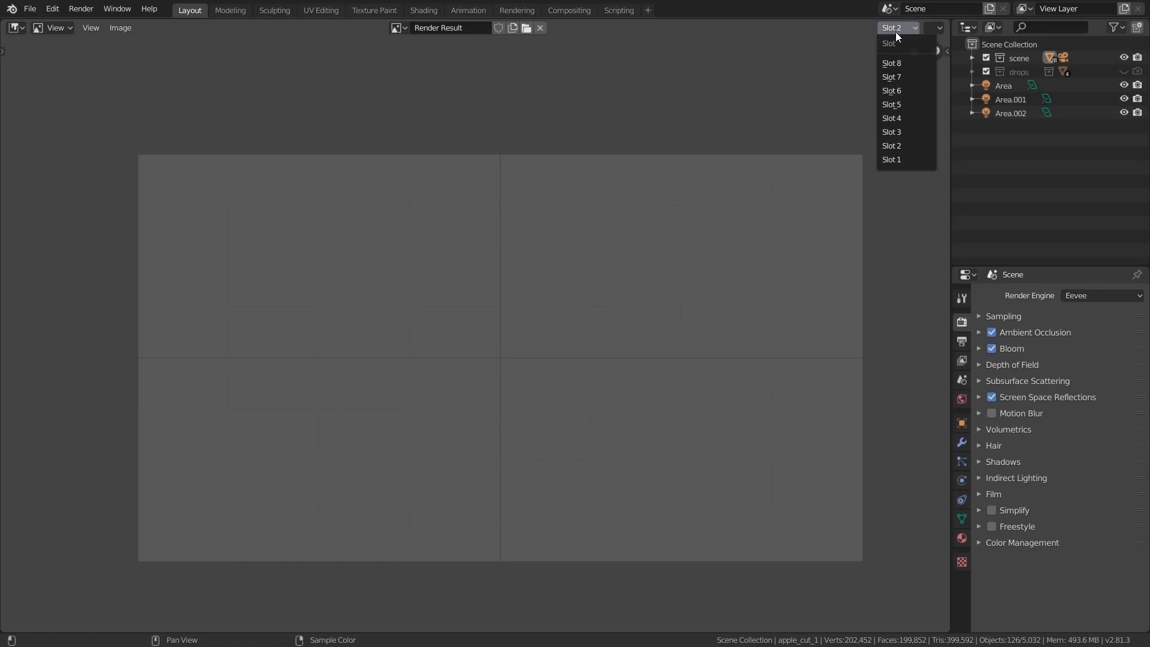
left_click(893, 159)
left_click(904, 28)
left_click(778, 28)
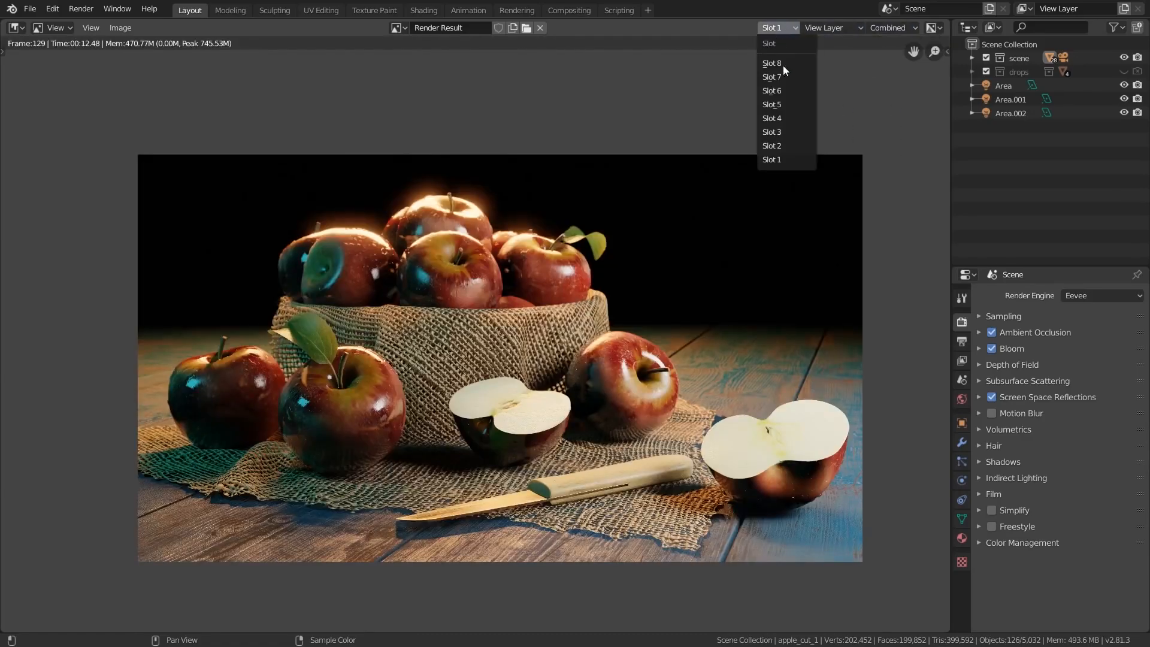
left_click(786, 147)
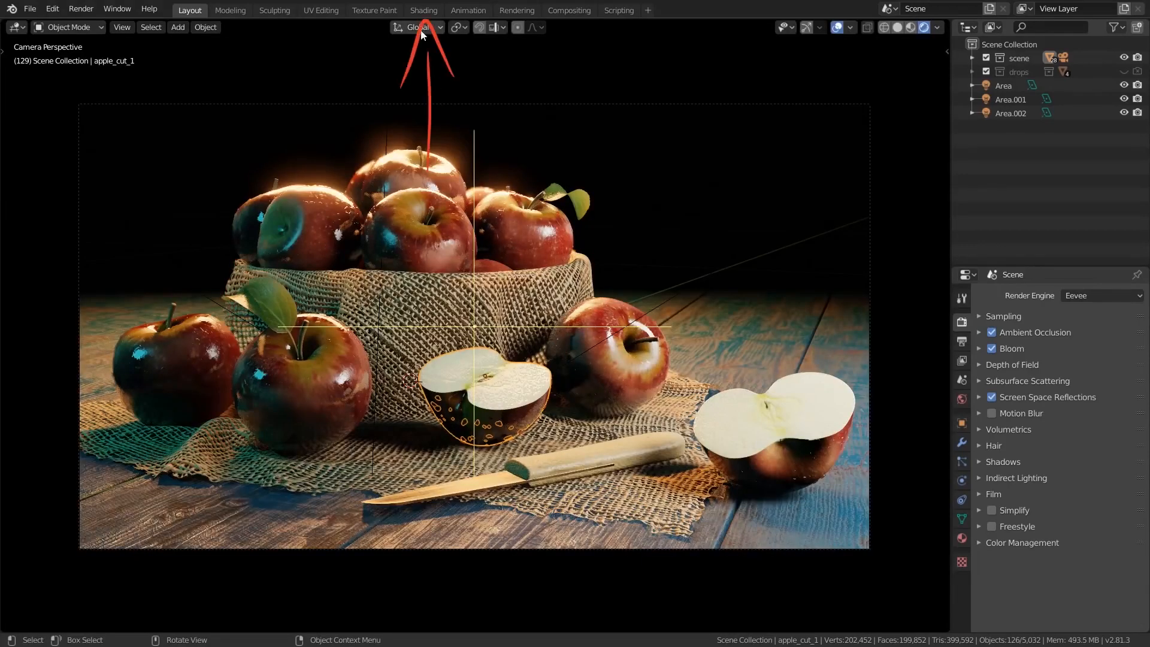
Step: Split the Shading workspace's 3D viewport in two and set one half to a fitted camera view in Rendered shading without the toolbar
left_click(420, 13)
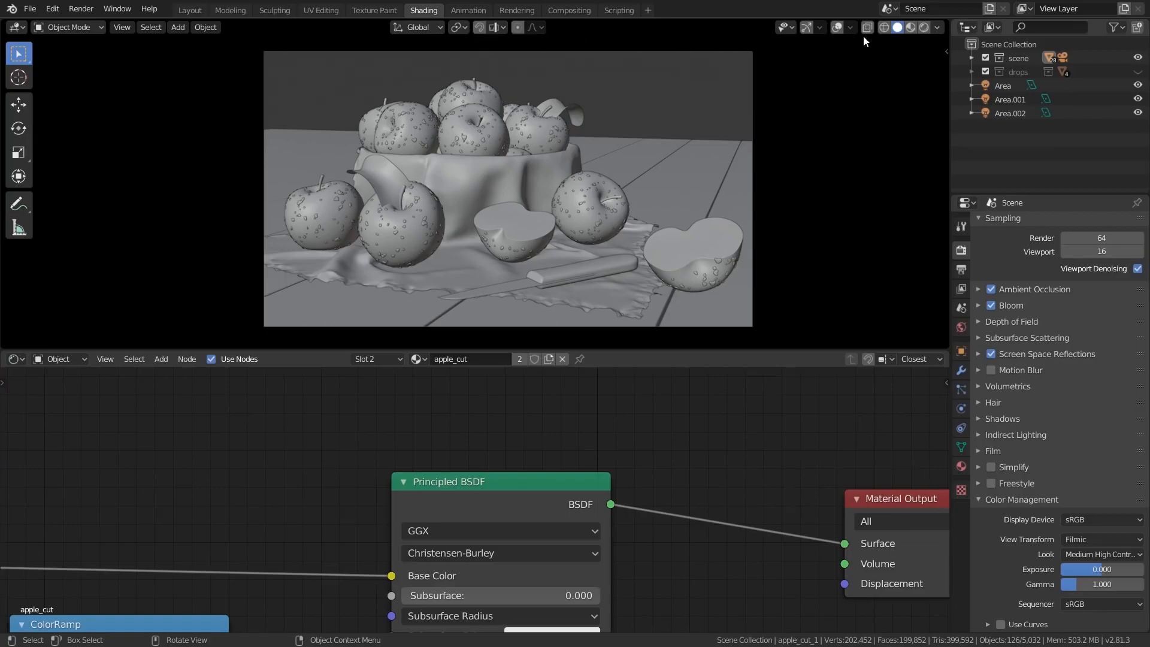
left_click_drag(947, 23, 461, 46)
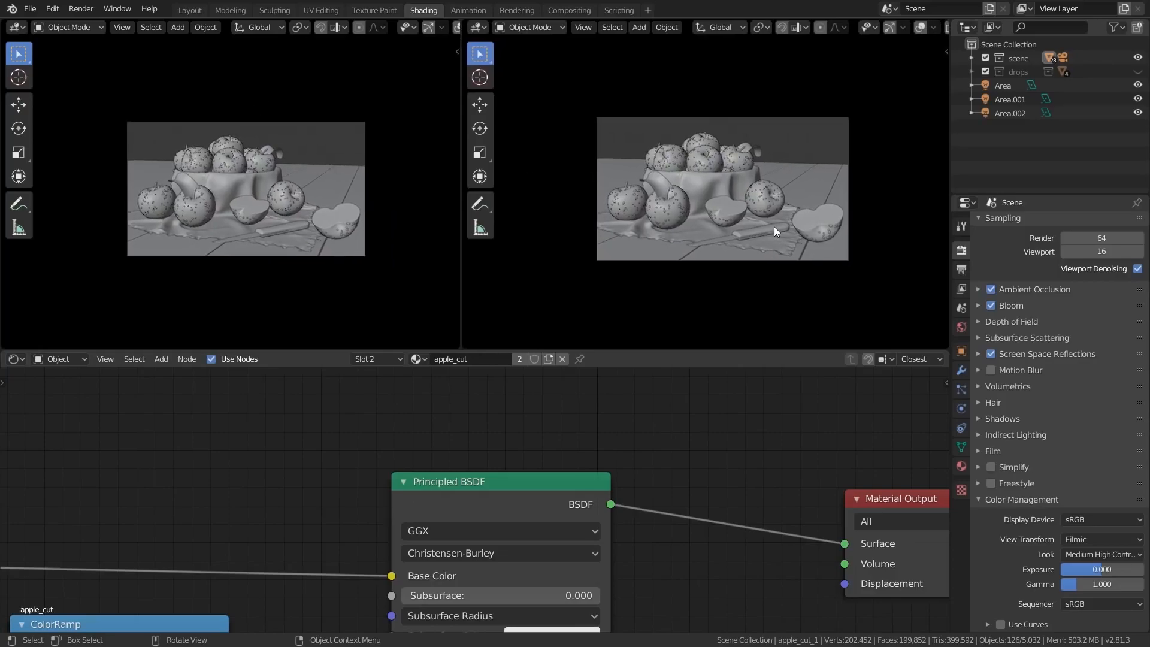
key("t")
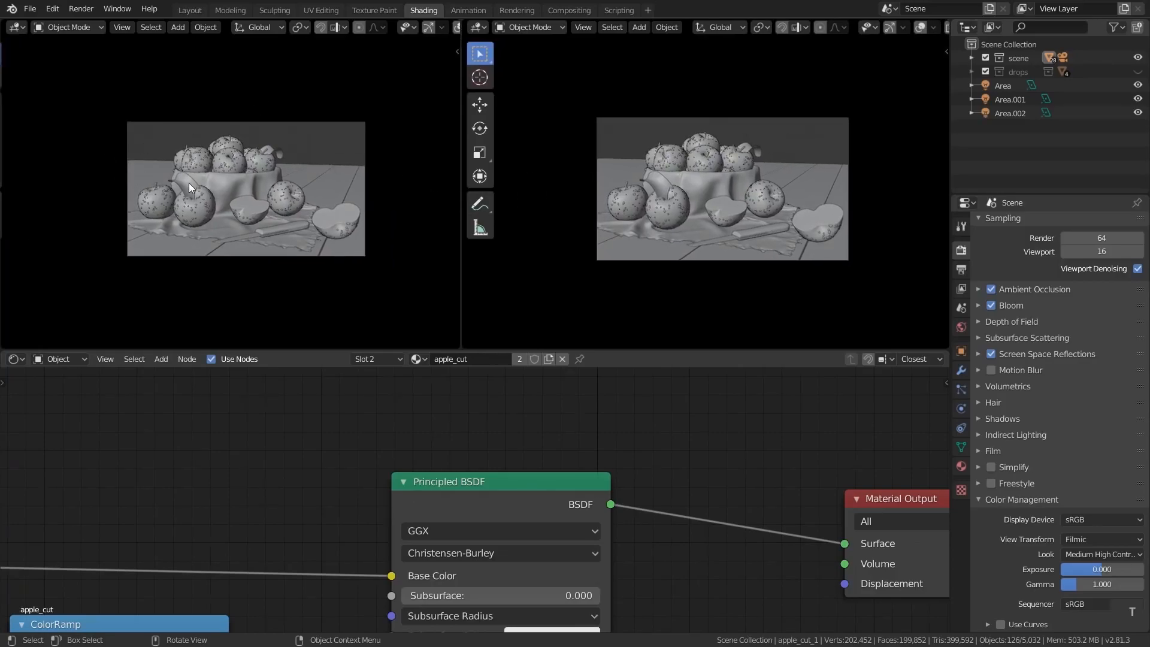
key("Home")
middle_click_drag(356, 32, 259, 33)
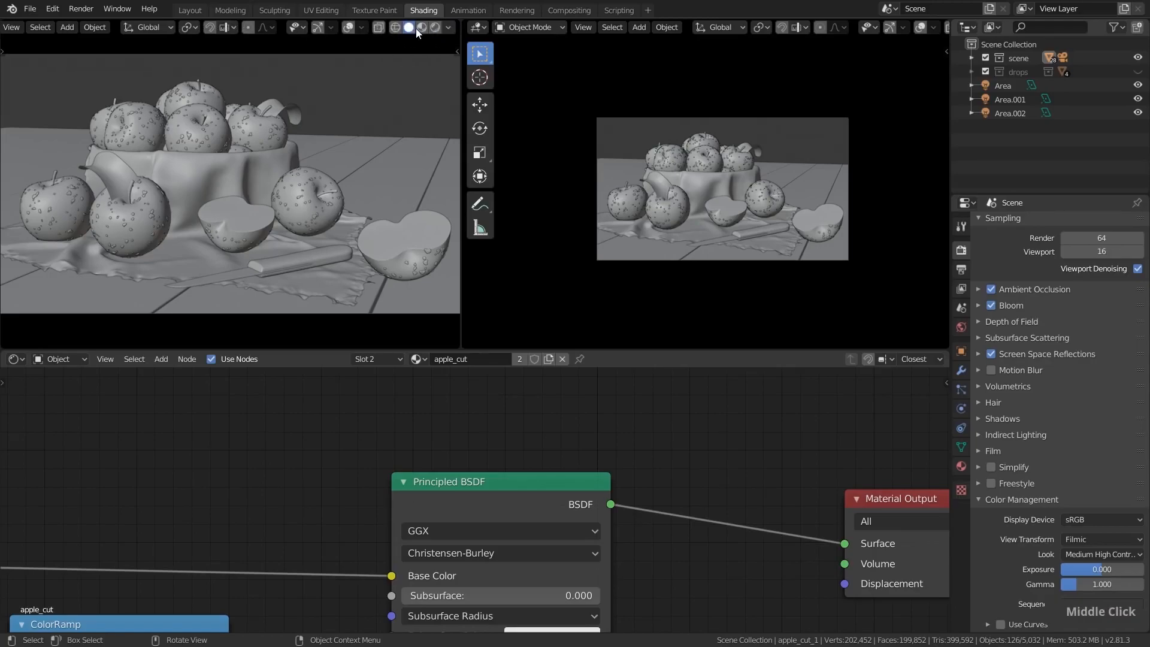
left_click(435, 27)
Step: Take the solid-shaded viewport out of camera view and turn on its overlays and gizmos
middle_click_drag(716, 193, 749, 197)
middle_click_drag(925, 24, 816, 30)
left_click(837, 28)
left_click(808, 28)
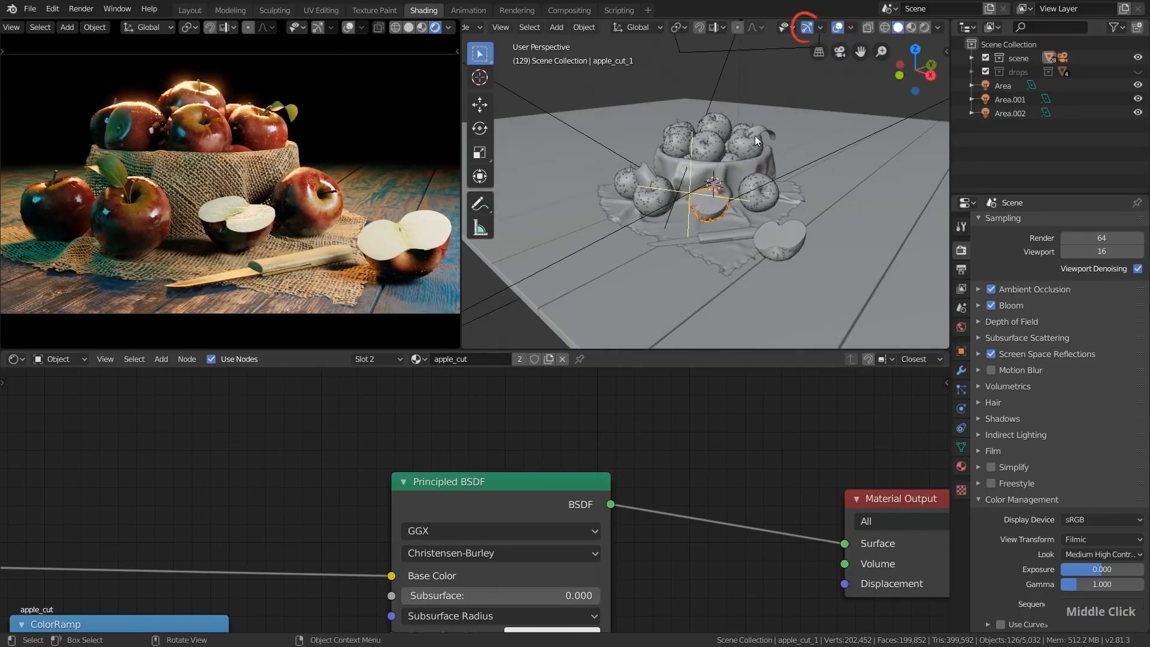
middle_click_drag(755, 135, 745, 154)
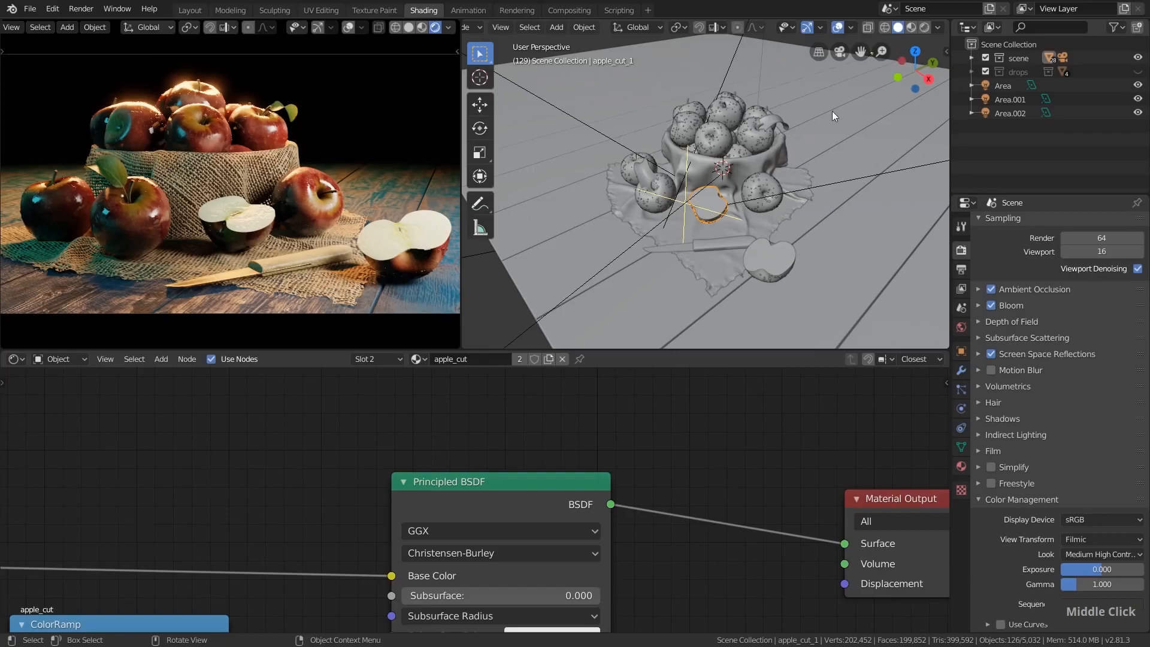
Step: Fit the whole apple_cut node tree in view, then enlarge the shader editor and widen the solid-shaded viewport
scroll(447, 477, "down", 5)
middle_click_drag(449, 469, 494, 428)
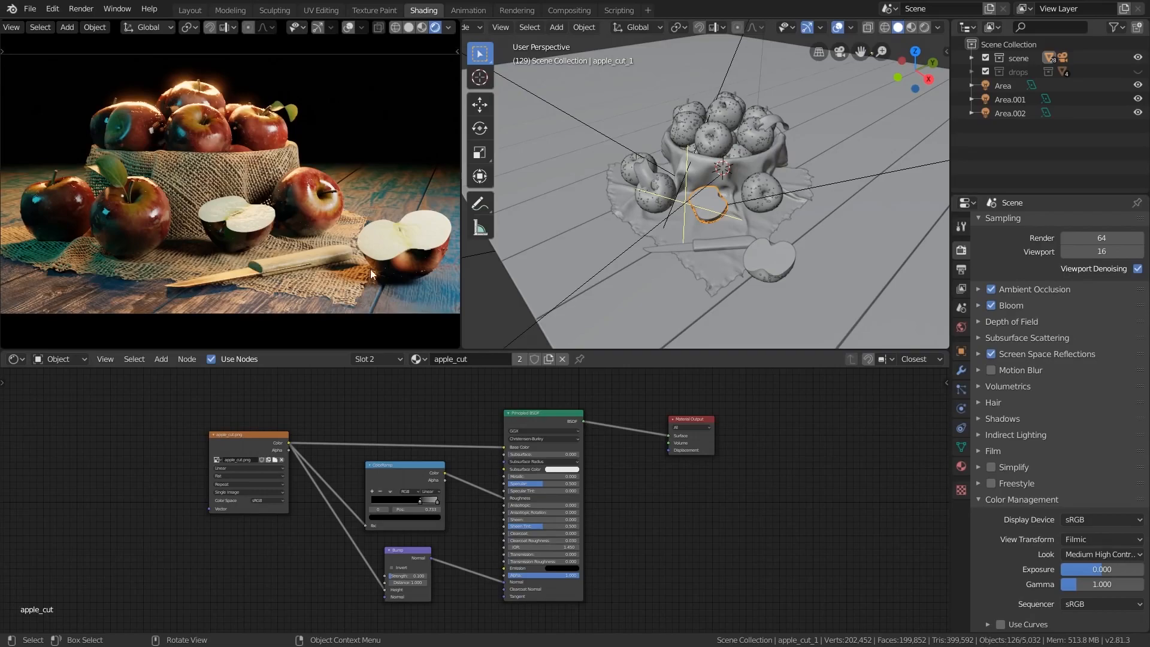
left_click_drag(300, 348, 305, 319)
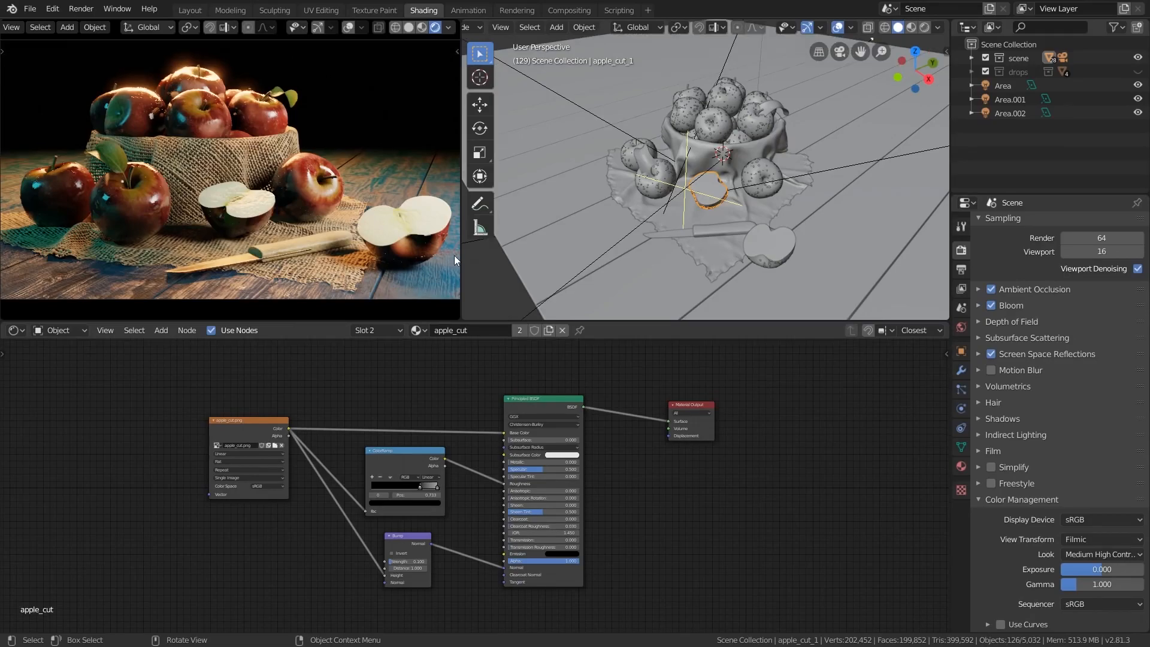
left_click_drag(459, 255, 423, 255)
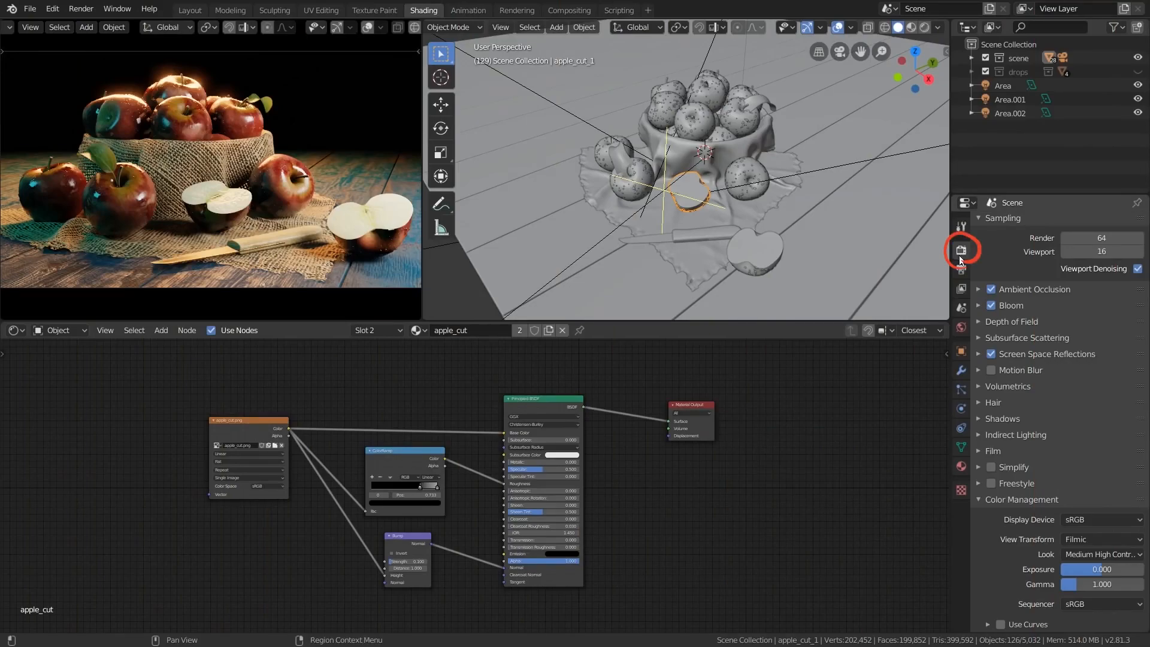
Step: Collapse the Sampling settings, then set the render engine to Cycles and its device to GPU Compute
scroll(959, 255, "up", 1)
left_click(1022, 220)
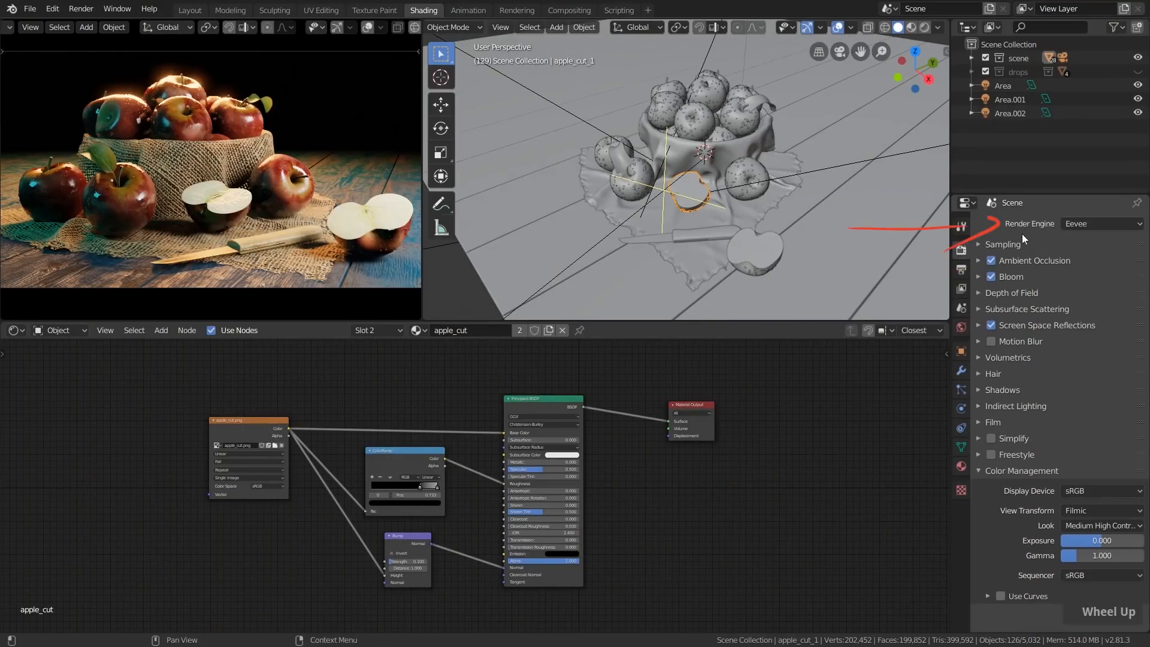
left_click(1077, 226)
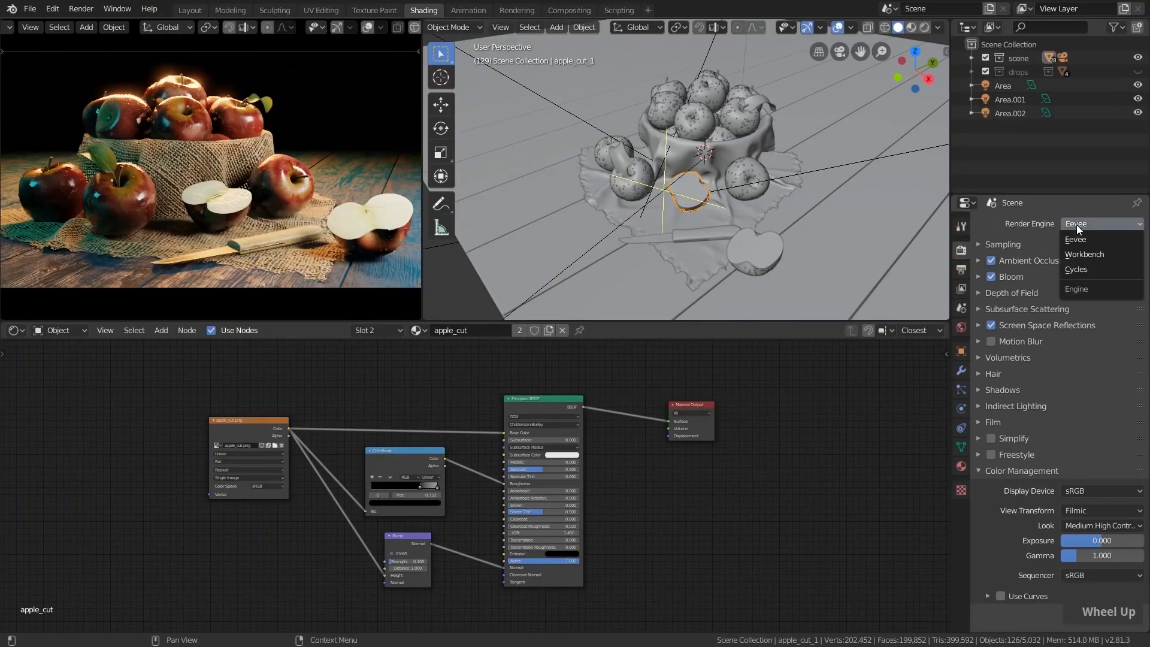
left_click(1078, 268)
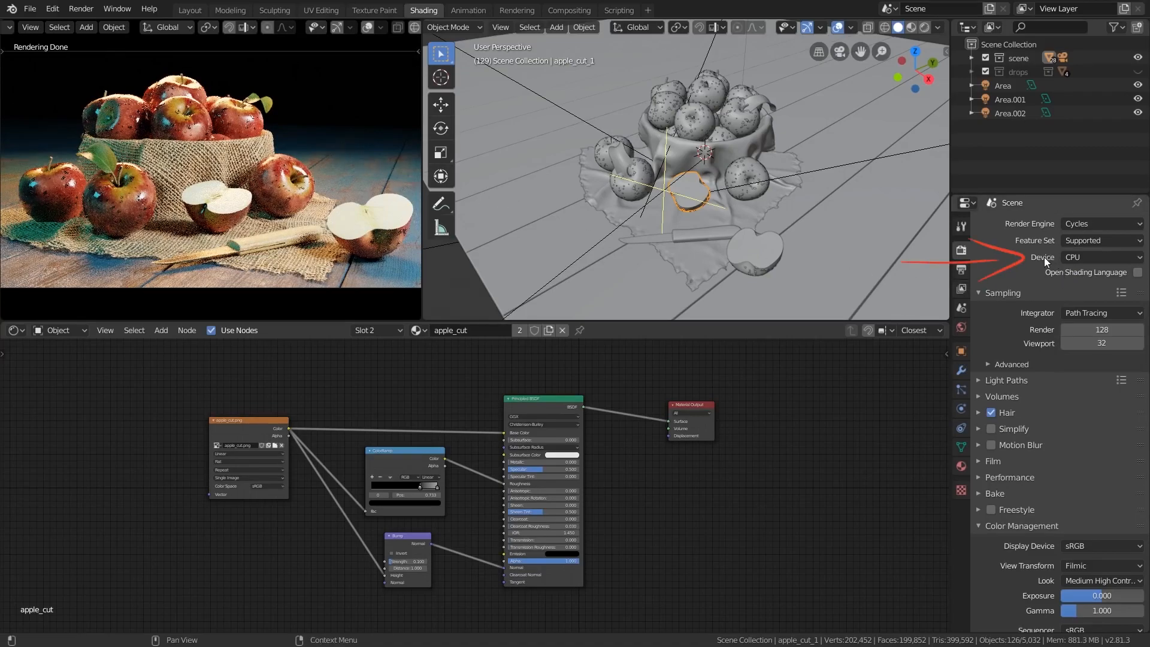
left_click(1099, 258)
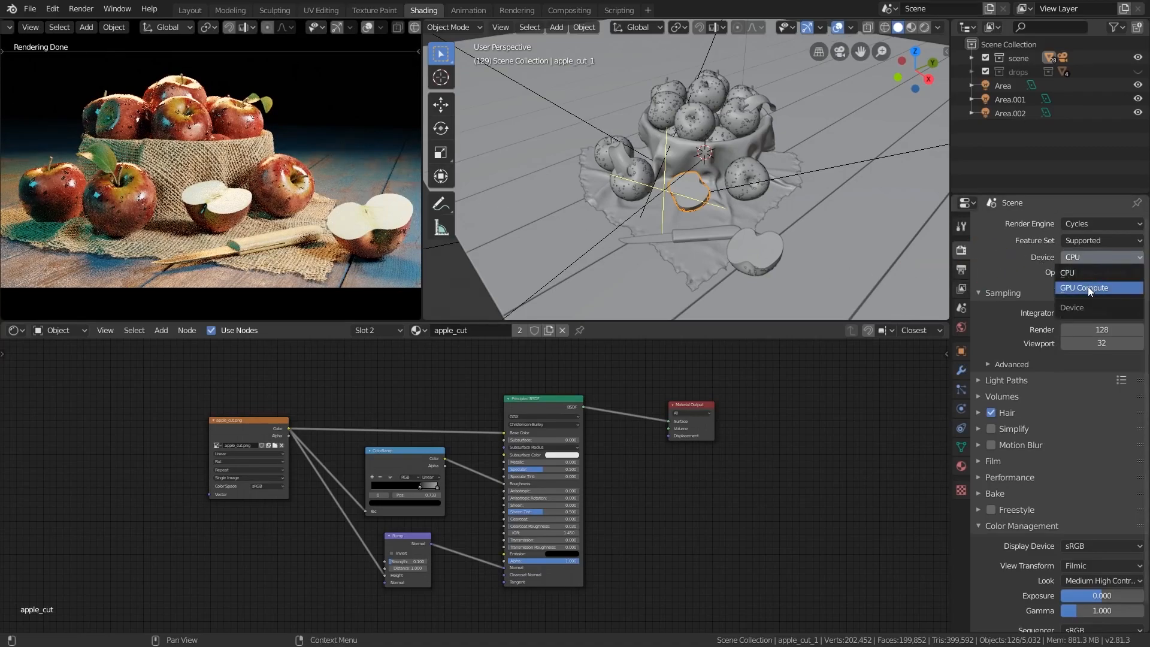
left_click(1089, 286)
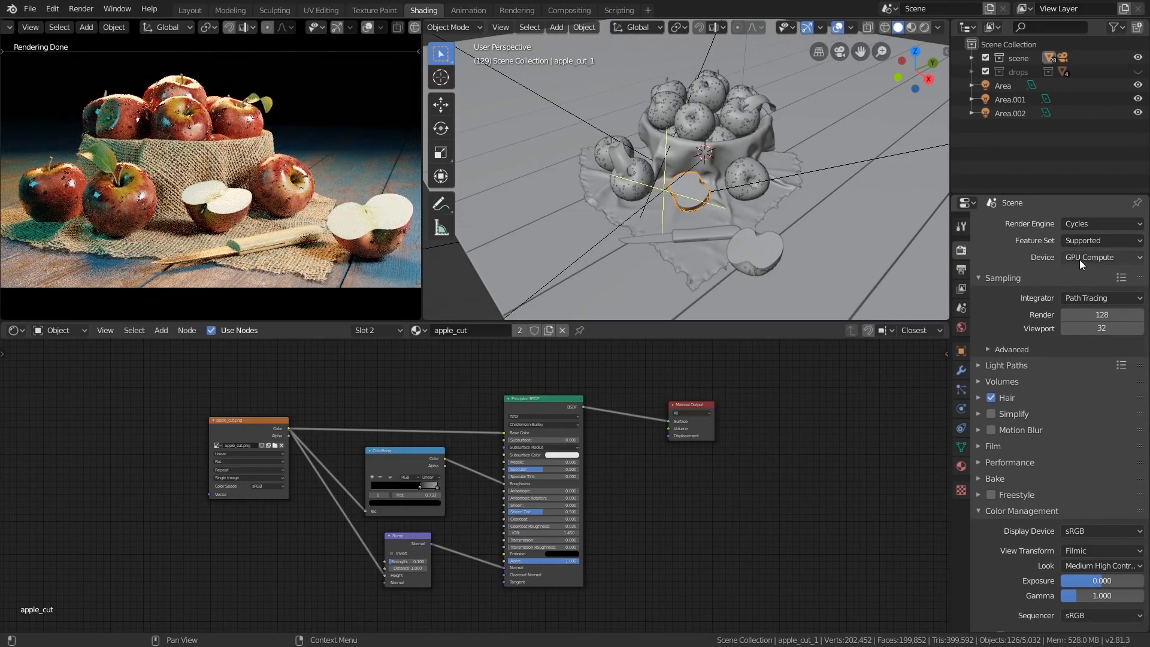
Step: Examine the Cycles preview of the apples and their water drops up close in the rendered camera viewport
scroll(203, 191, "up", 2)
scroll(204, 189, "down", 1)
scroll(204, 185, "up", 3)
scroll(205, 183, "down", 2)
scroll(205, 183, "up", 1)
scroll(205, 182, "down", 2)
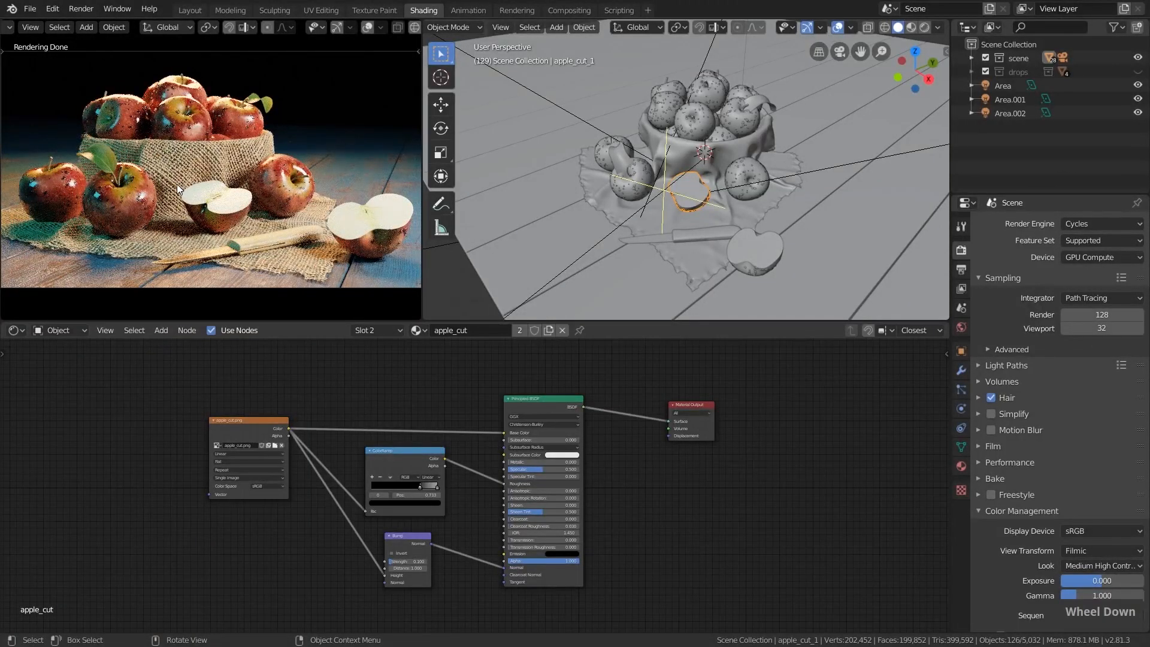
scroll(220, 114, "up", 5)
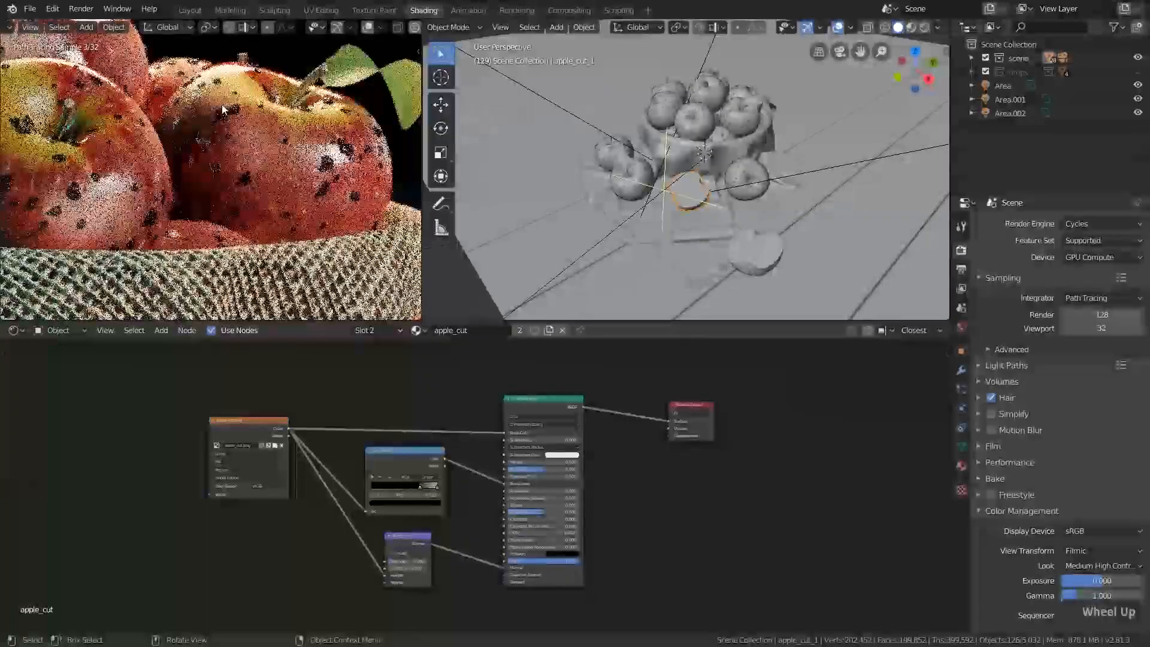
scroll(201, 113, "down", 3)
scroll(202, 114, "up", 5)
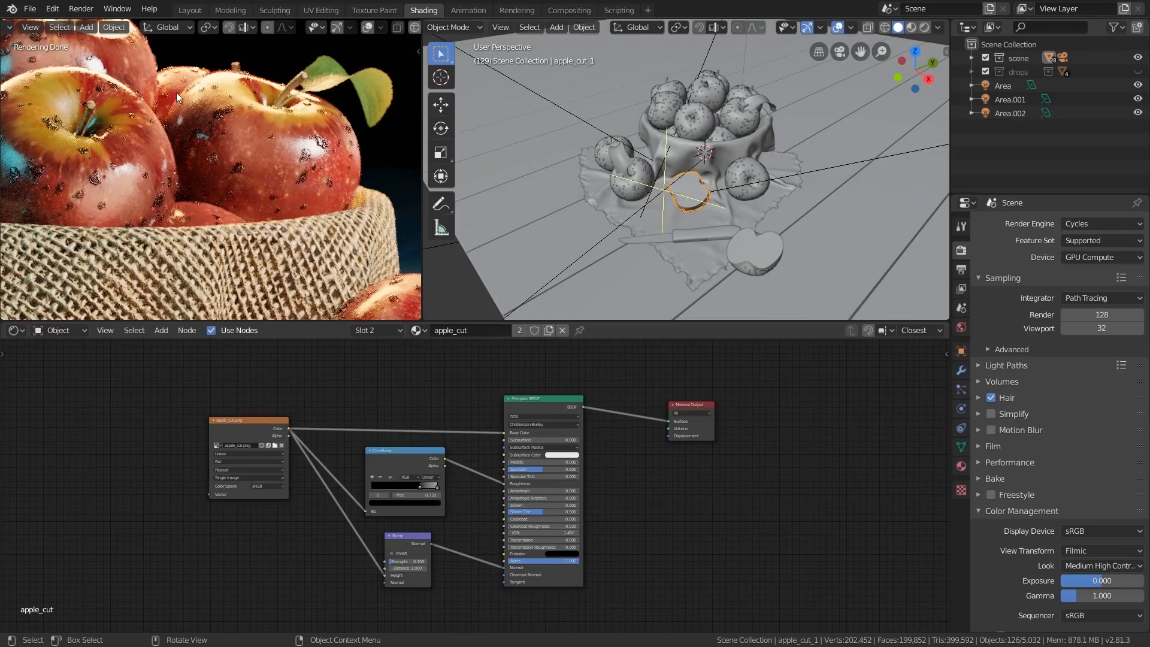
scroll(201, 138, "down", 5)
scroll(200, 138, "up", 1)
middle_click_drag(201, 138, 218, 126, "shift")
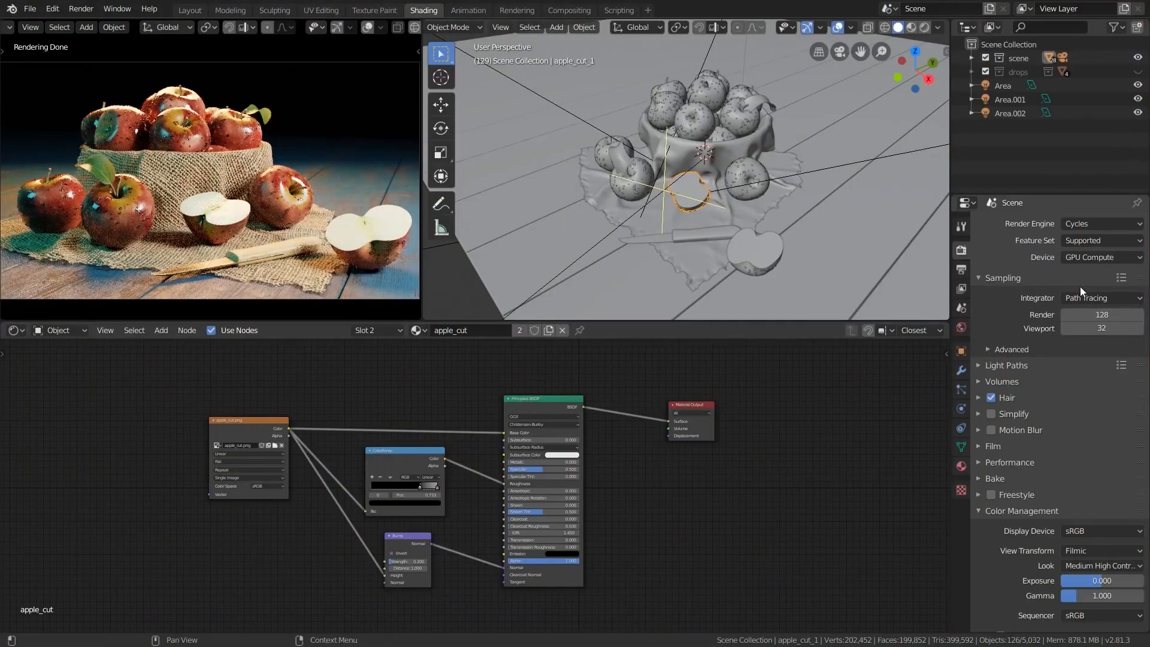
Step: Collapse the Sampling and Color Management settings, then review the Film and Light Paths render settings
left_click(1080, 286)
left_click(1018, 438)
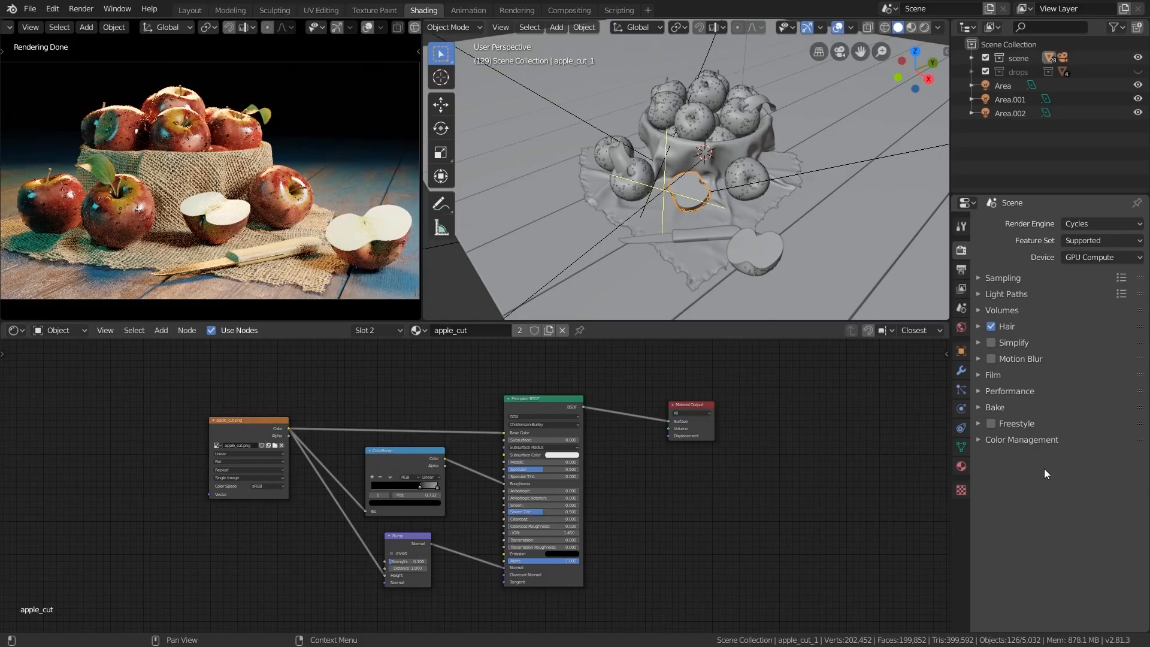
left_click(998, 376)
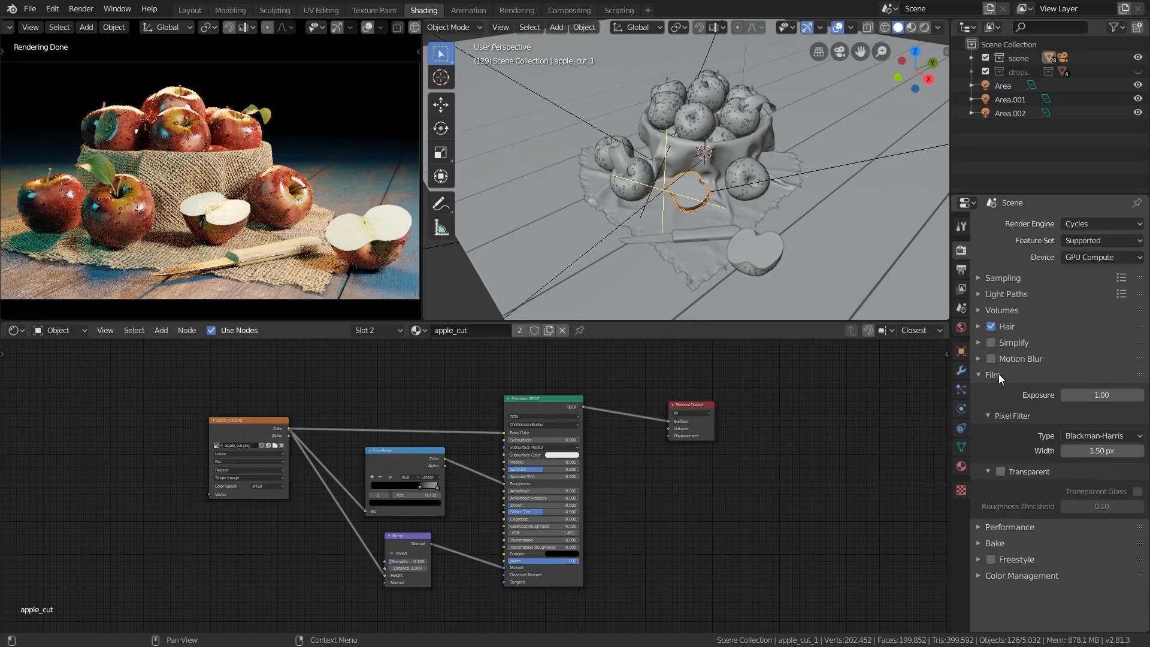
left_click(998, 376)
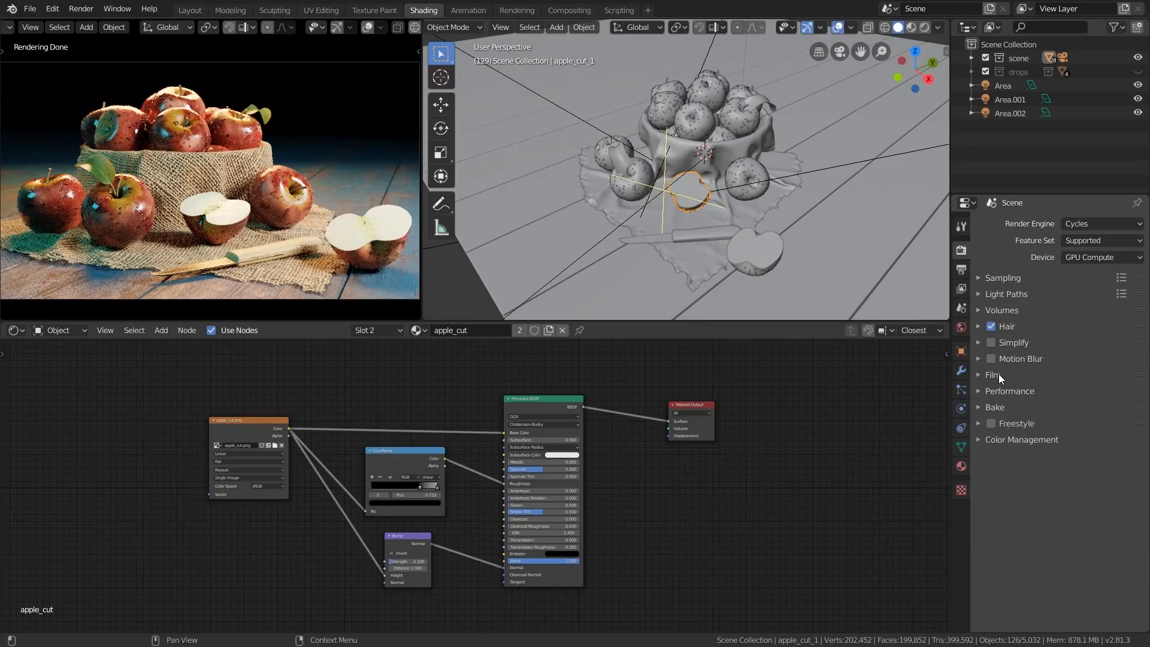
left_click(1037, 294)
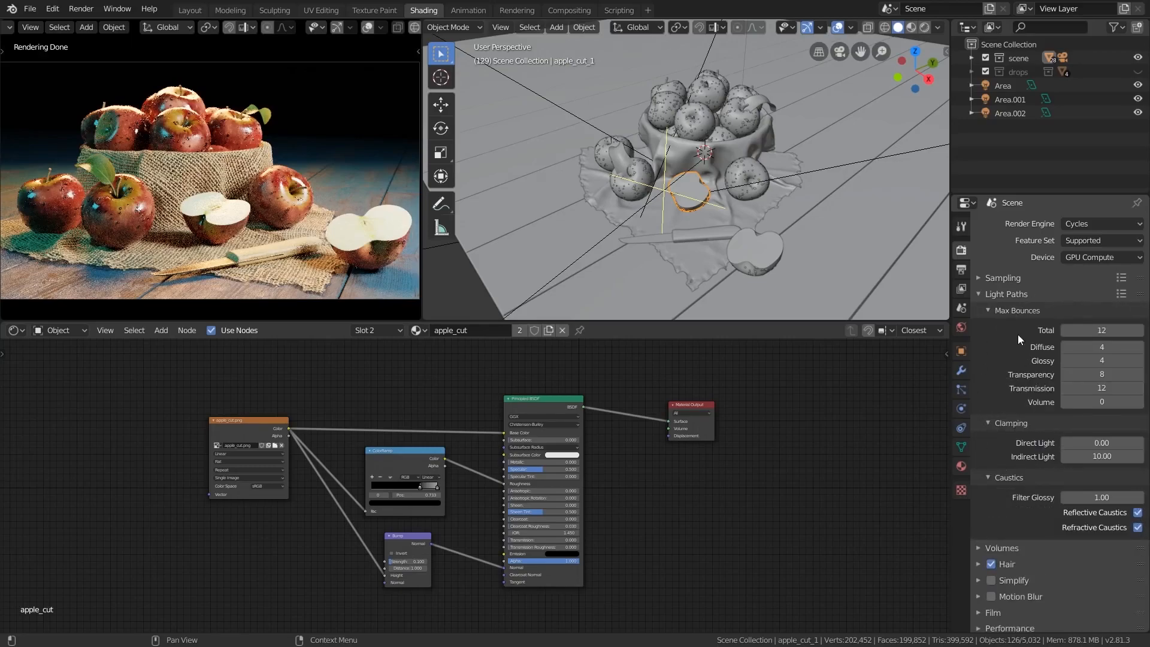
left_click(1006, 294)
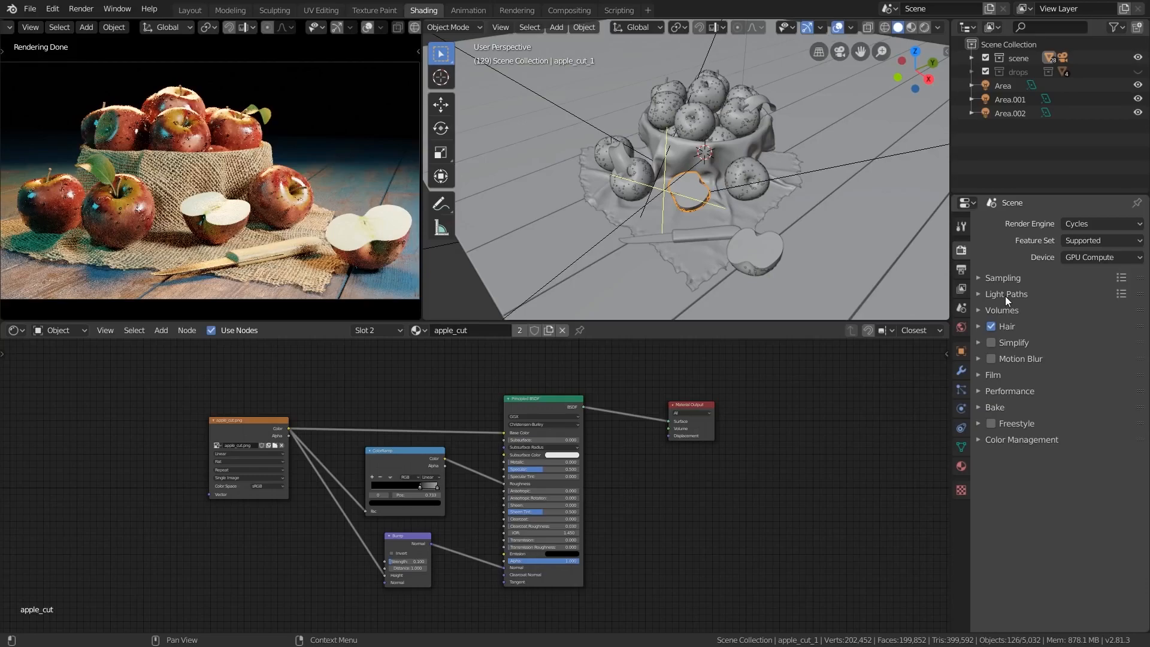
Step: Check the Cycles Sampling settings, view the rendered scene from outside the camera, and return to the camera view
left_click(1001, 279)
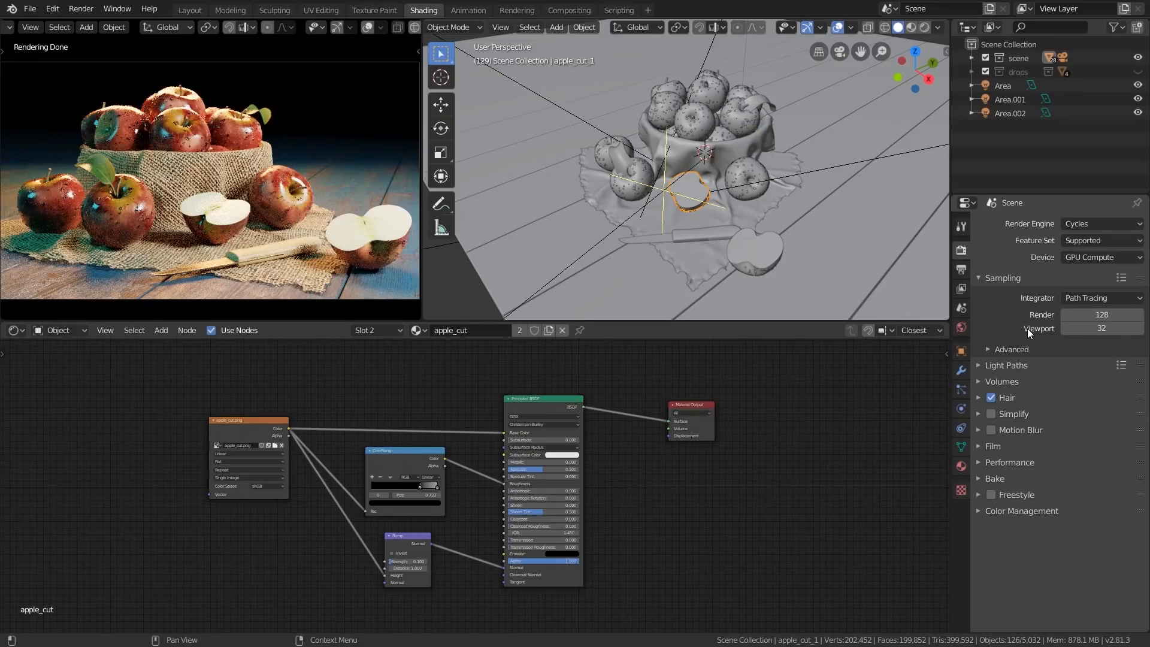
mouse_move(115, 162)
middle_mouse_down()
mouse_move(149, 180)
mouse_move(114, 75)
middle_mouse_up()
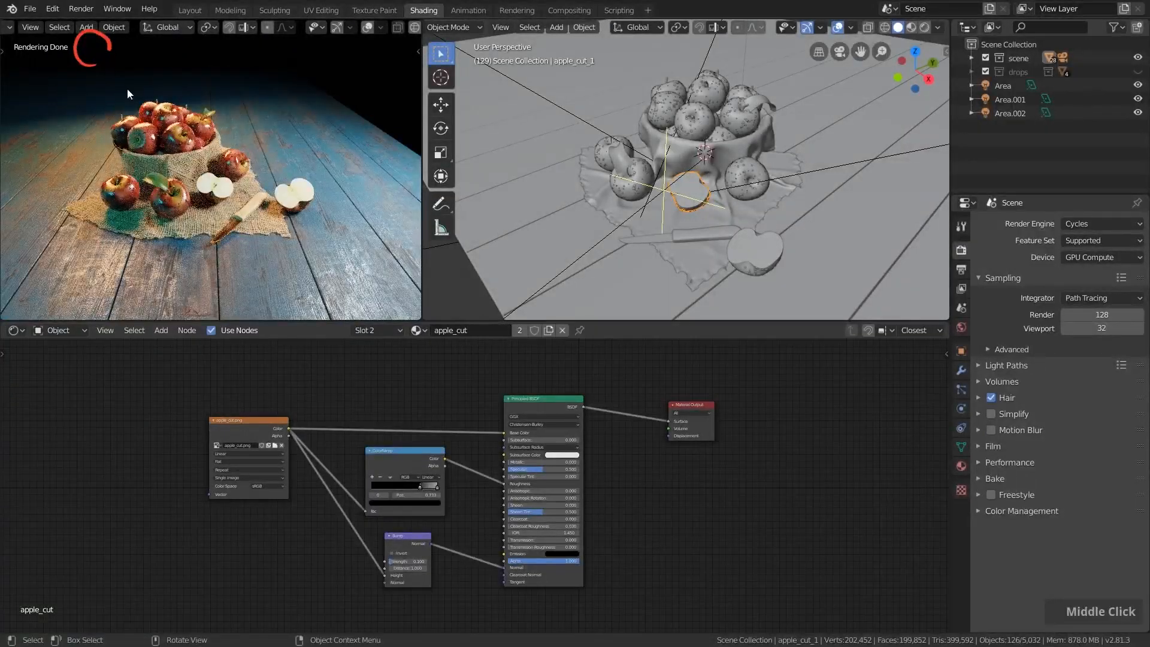
key("KP_0")
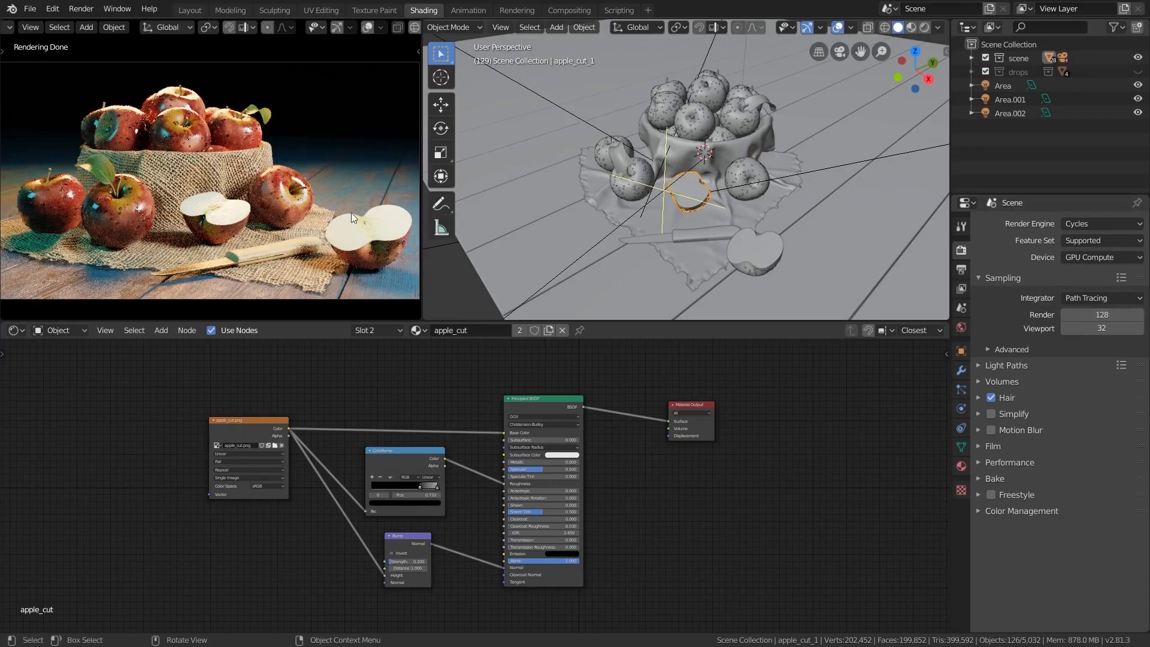
left_click(1011, 279)
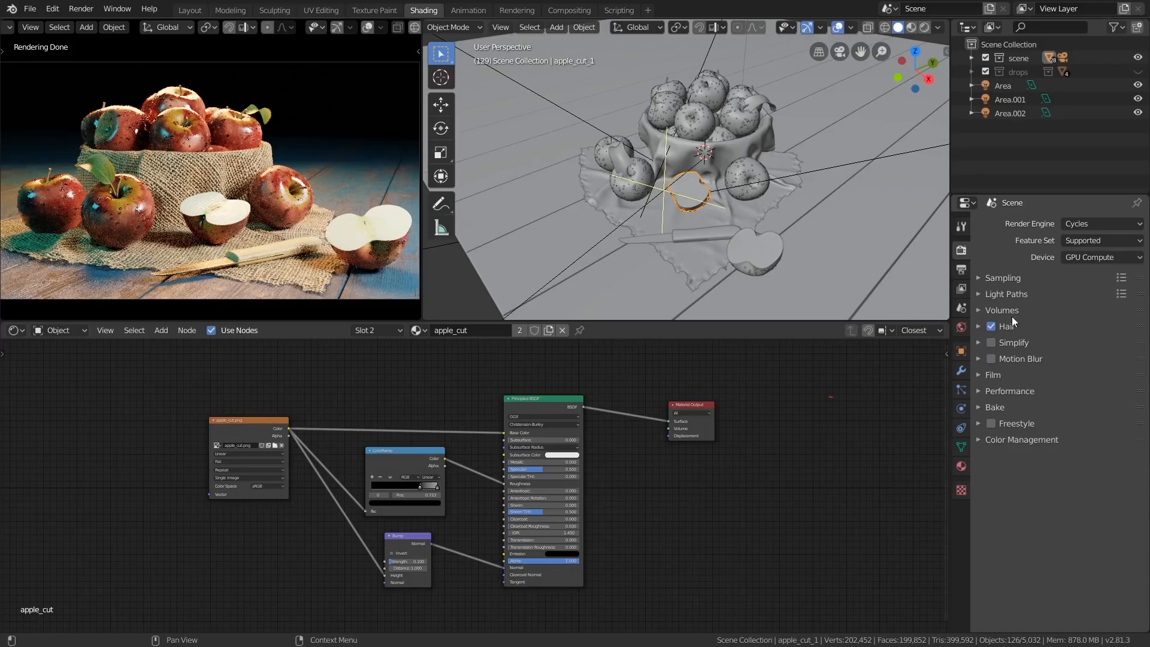
Step: Try a viewport Pixel Size of 2x in the Performance settings, check the Cycles preview up close, and set it back to Automatic
left_click(1015, 390)
scroll(1023, 384, "down", 5)
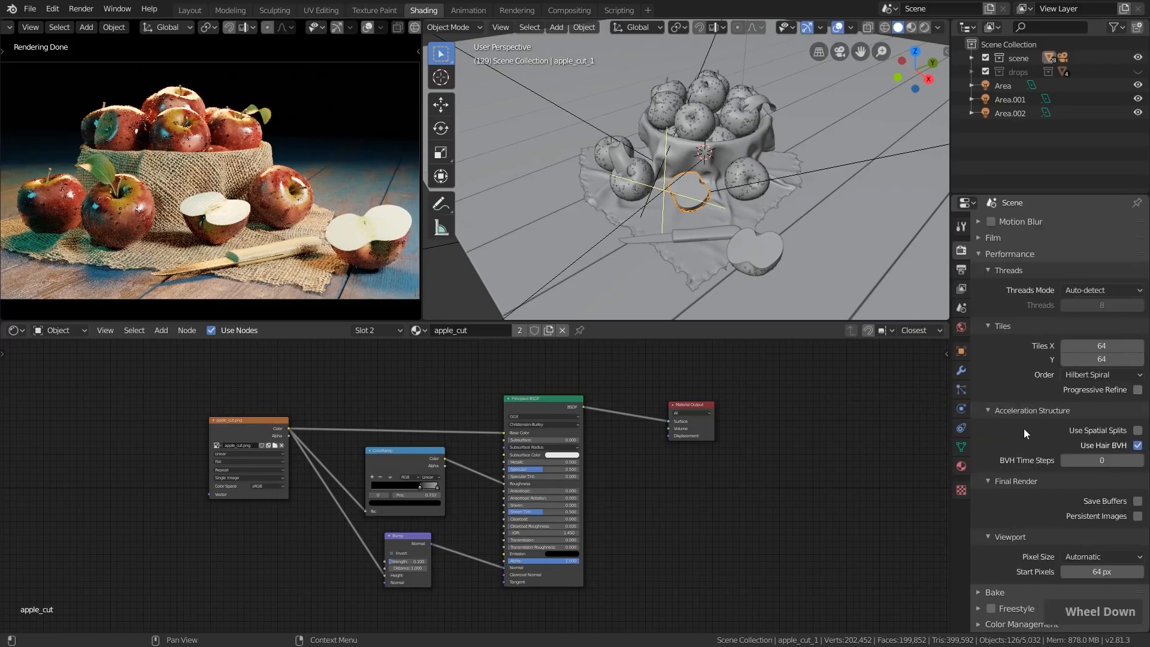
left_click(1102, 558)
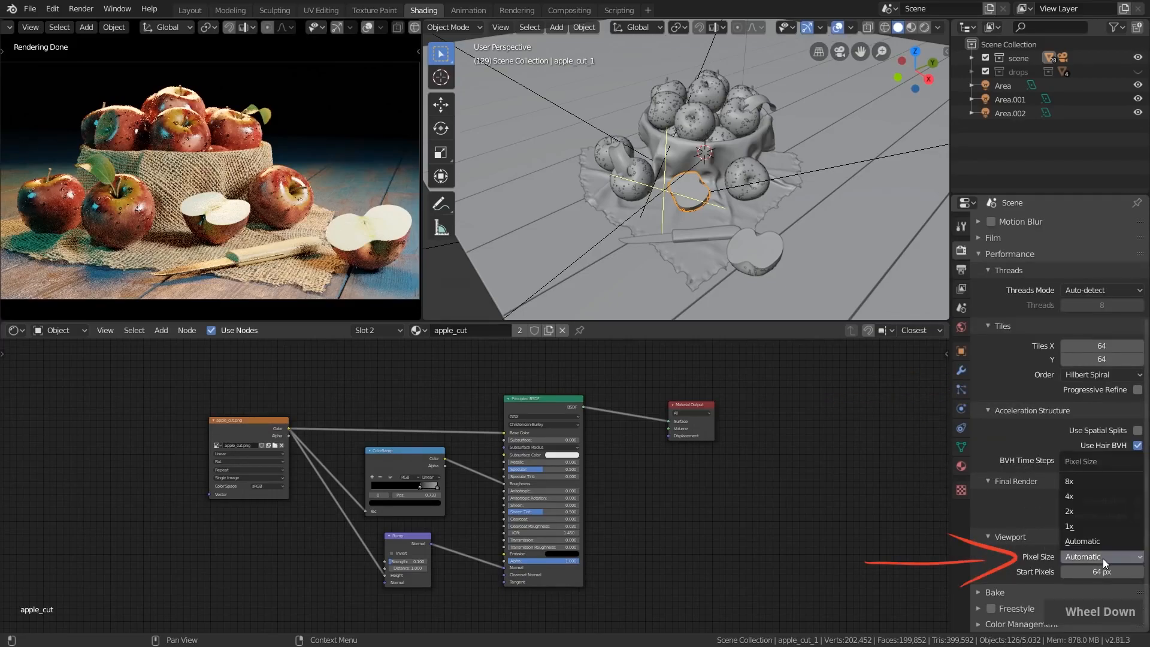
left_click(1089, 508)
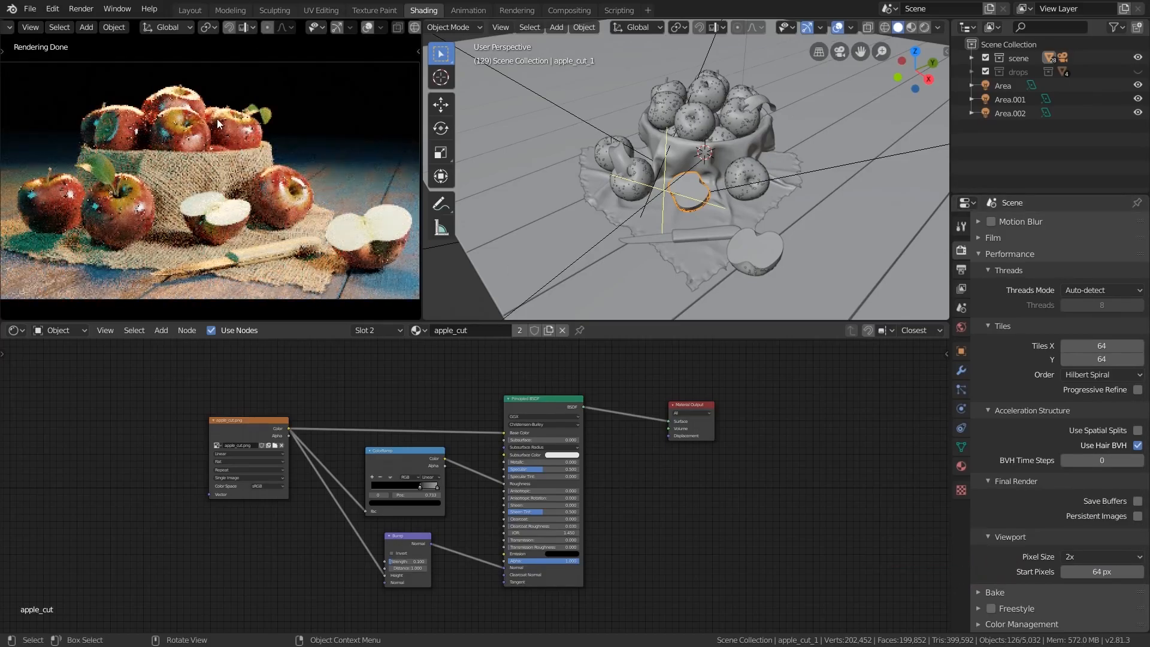
scroll(217, 118, "up", 4)
scroll(276, 132, "down", 5)
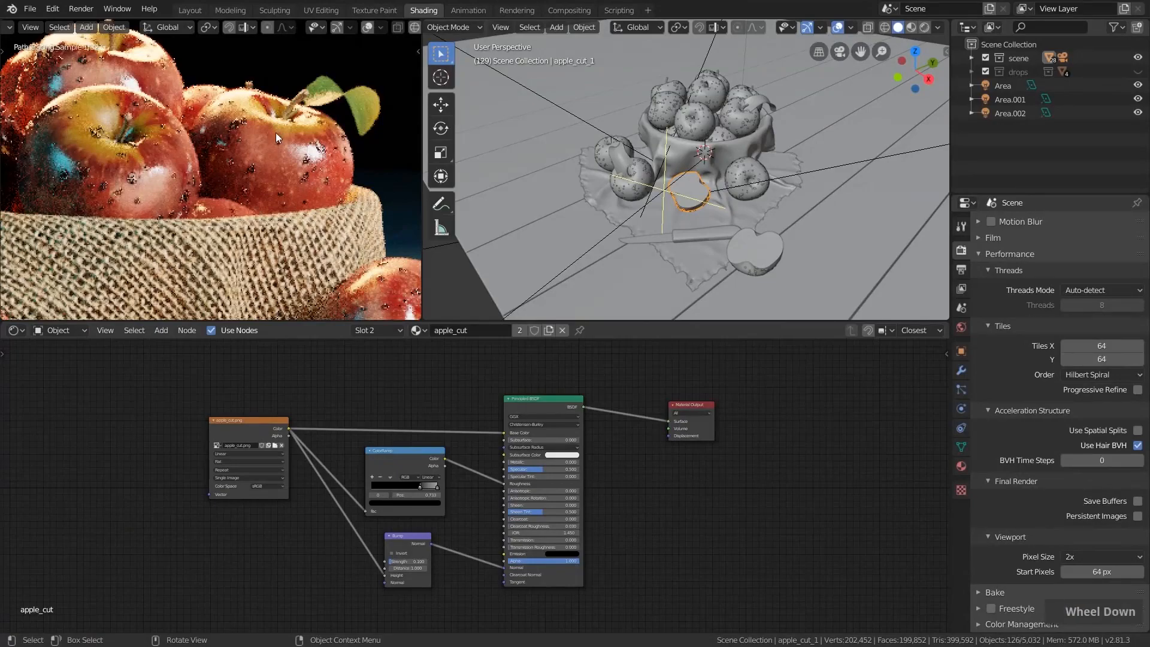
key("Home")
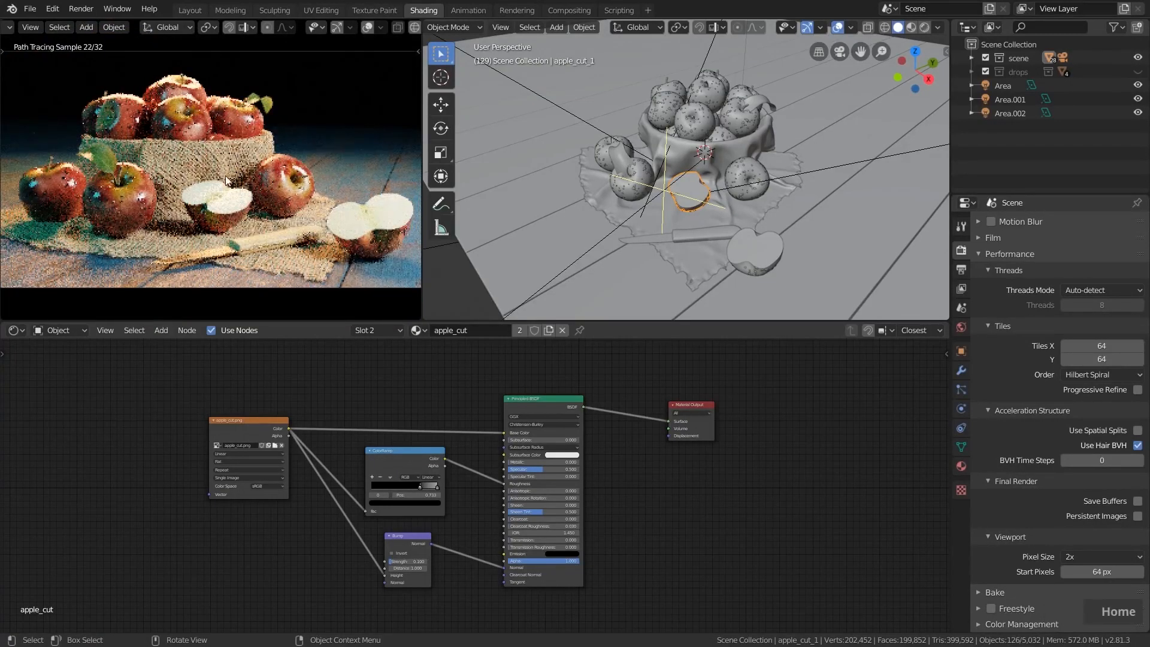
left_click(1122, 558)
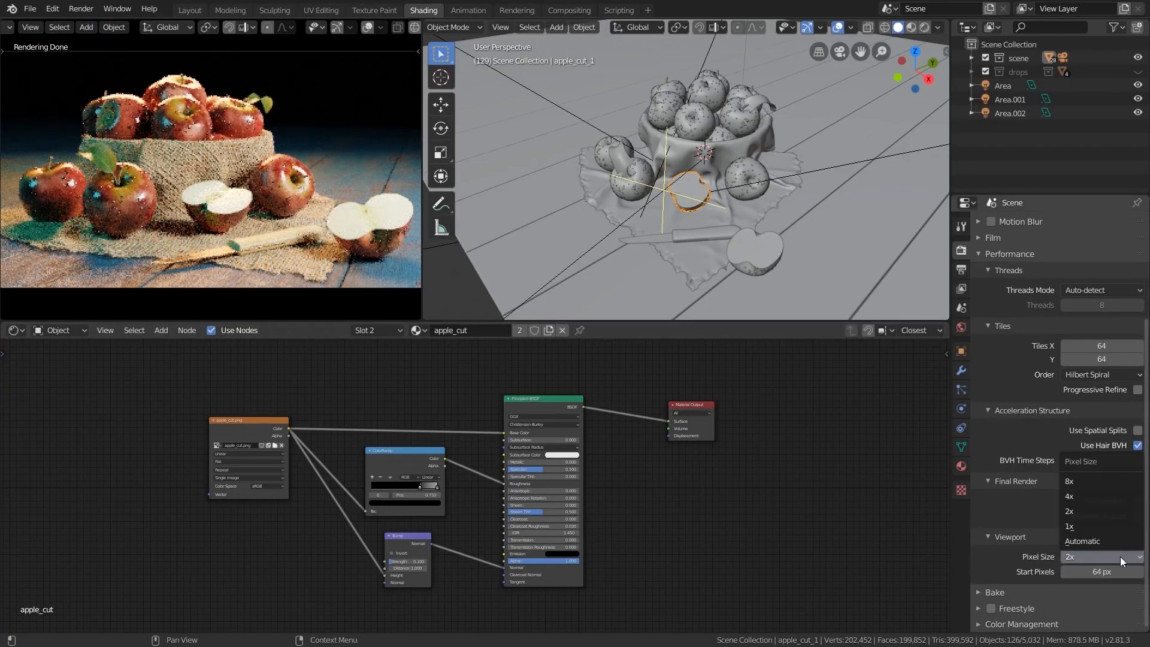
left_click(1083, 541)
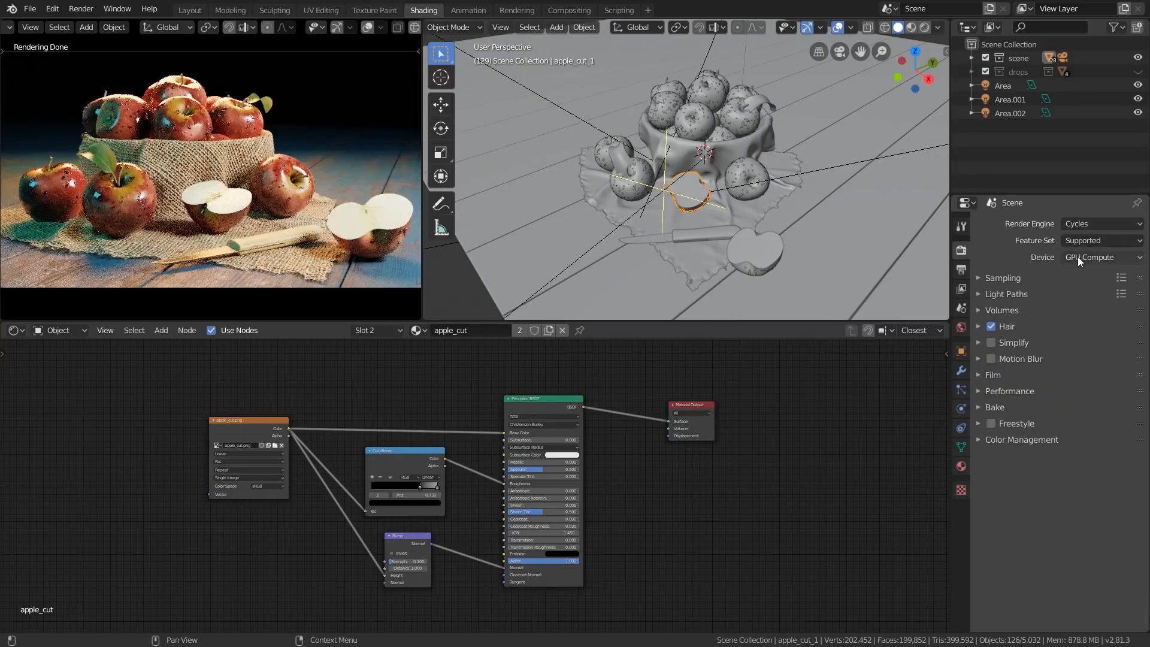
Step: Review the Sampling settings, then the scene's output dimensions and file output settings
left_click(1023, 279)
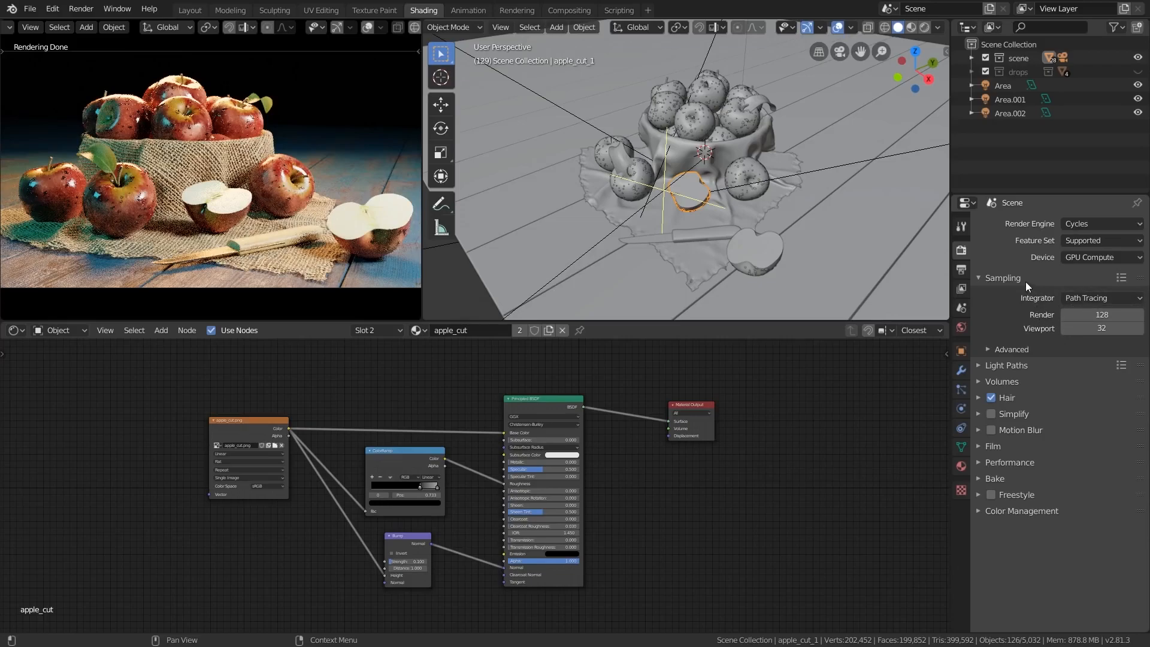
left_click(1025, 280)
left_click(961, 269)
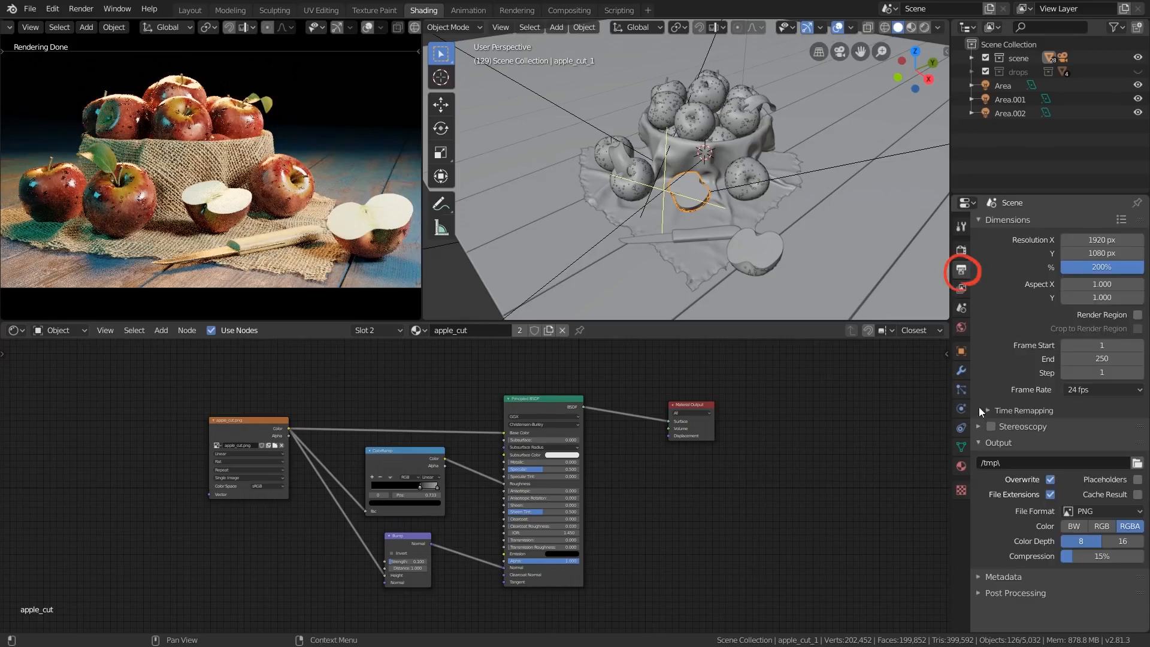
left_click(1009, 443)
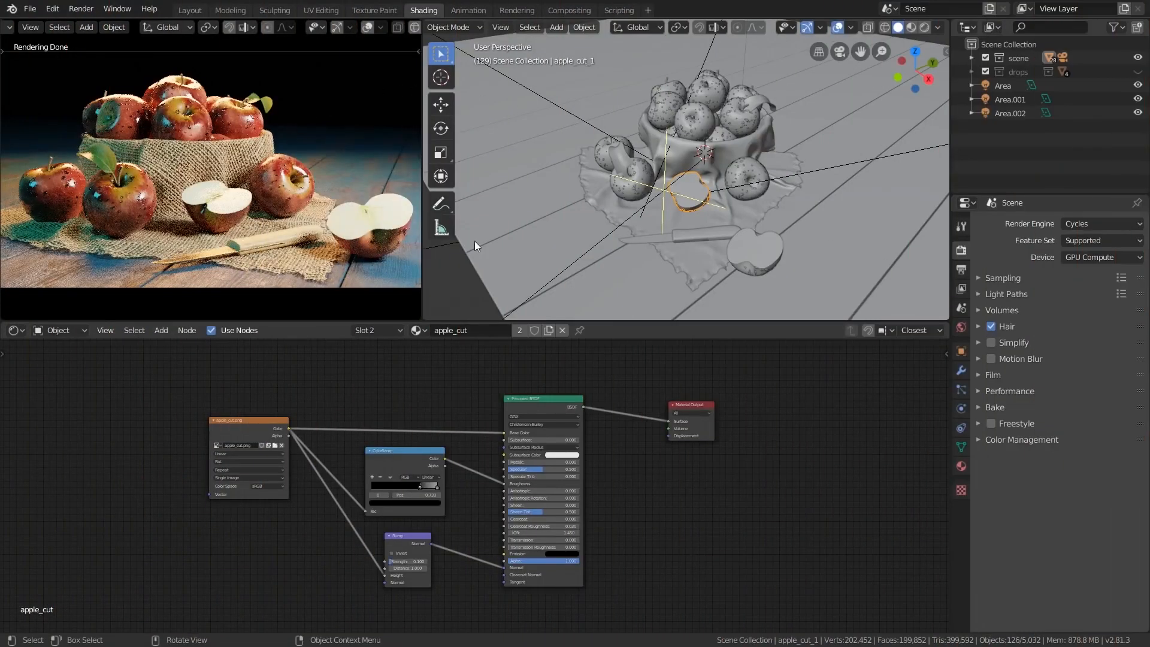
Step: Select the Area.001 light, show its light settings, and inspect the dark floor background in the Cycles preview
middle_click_drag(827, 150, 752, 170, "shift")
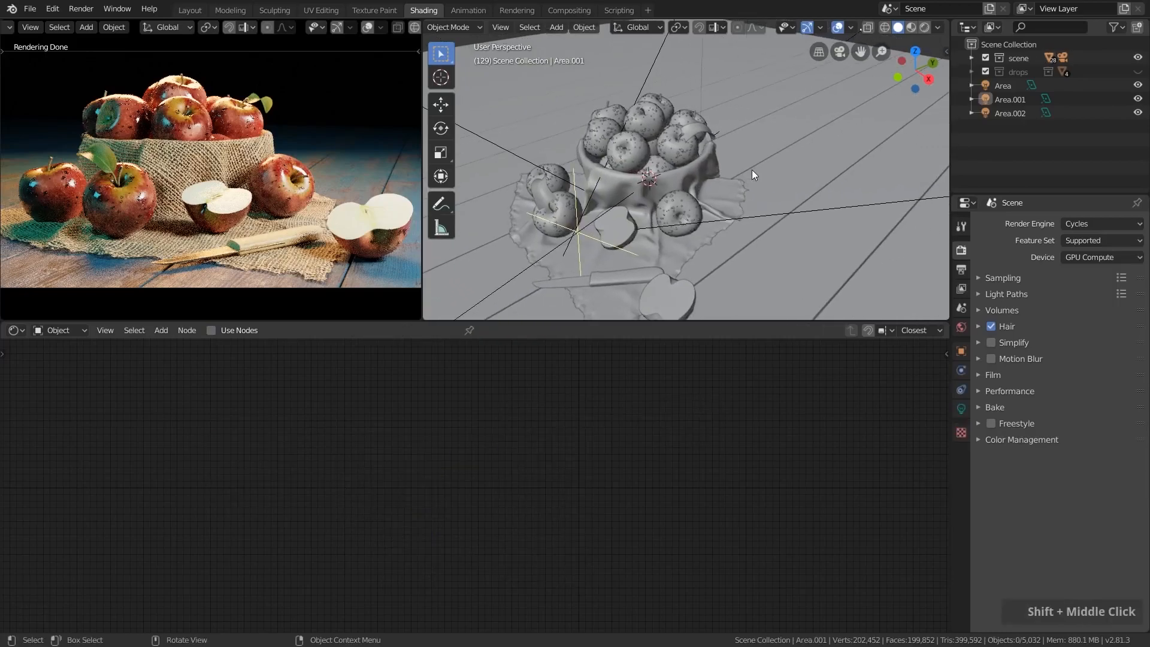
scroll(753, 171, "down", 3)
middle_click_drag(835, 180, 831, 217, "shift")
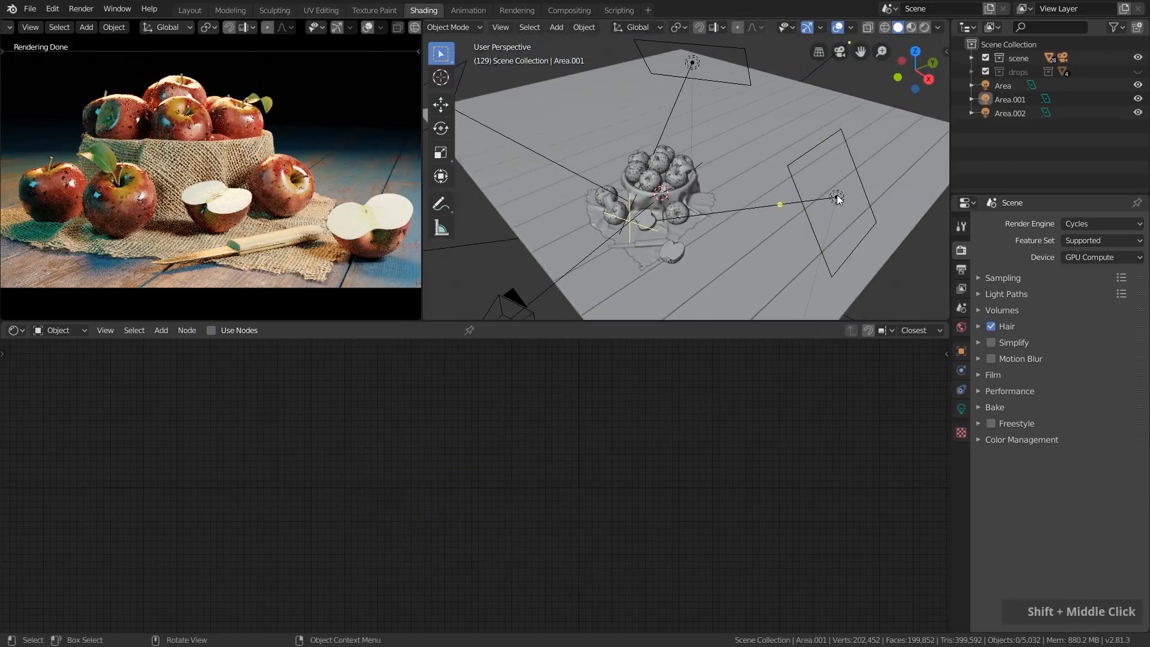
left_click(836, 195)
left_click(962, 409)
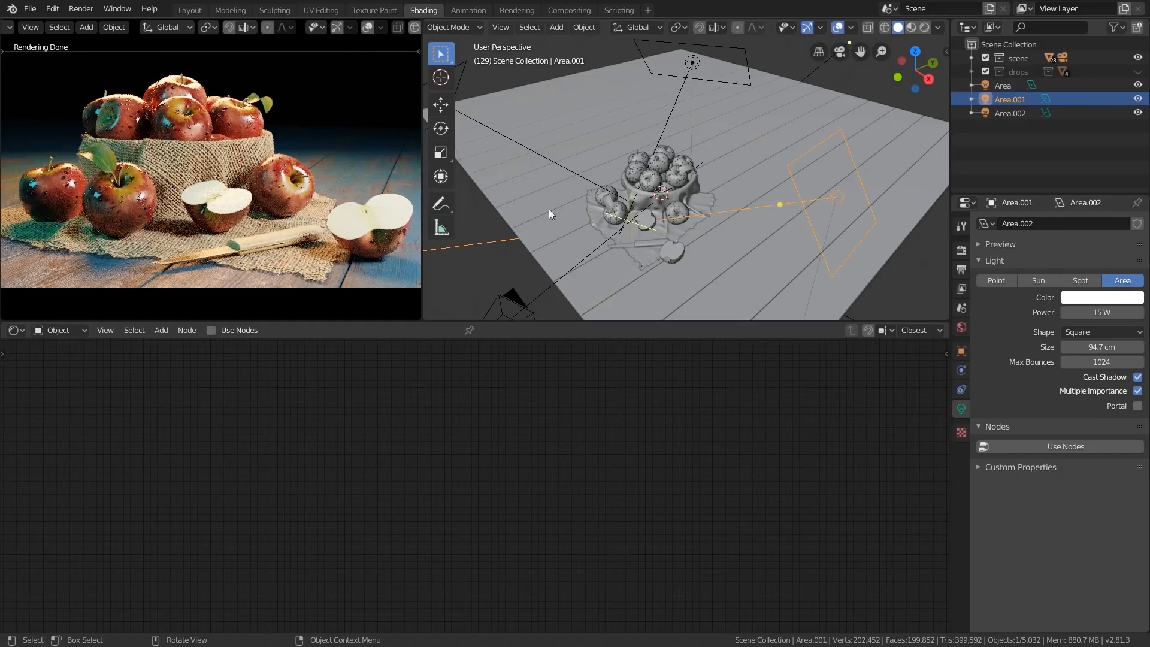
scroll(365, 121, "up", 5)
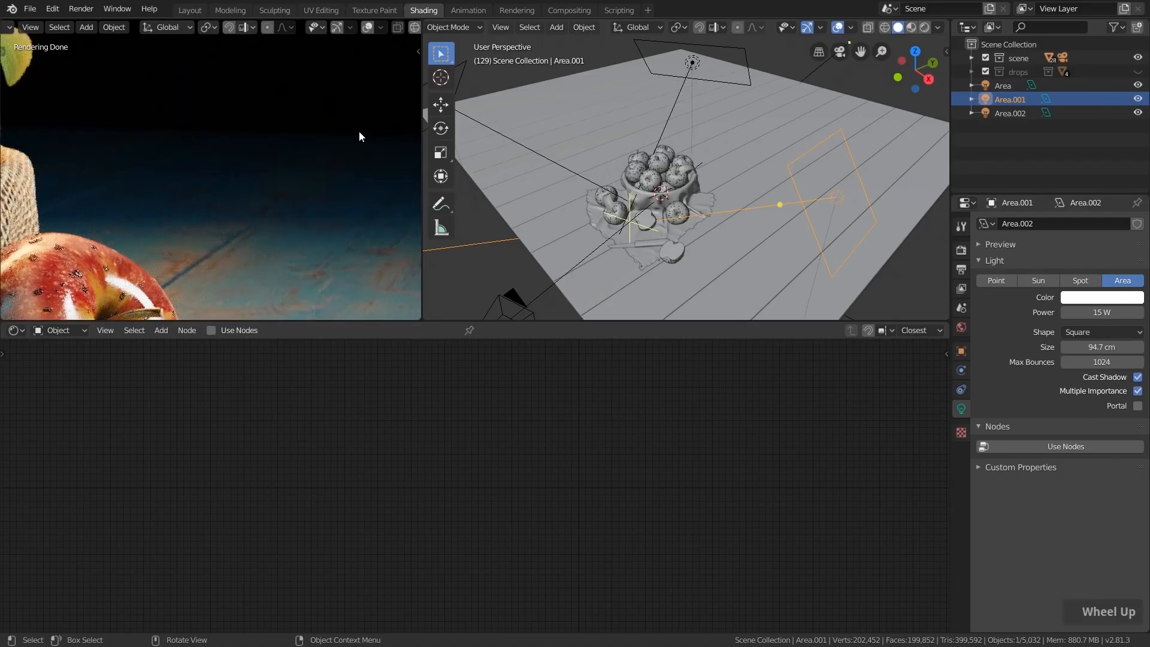
scroll(360, 130, "down", 5)
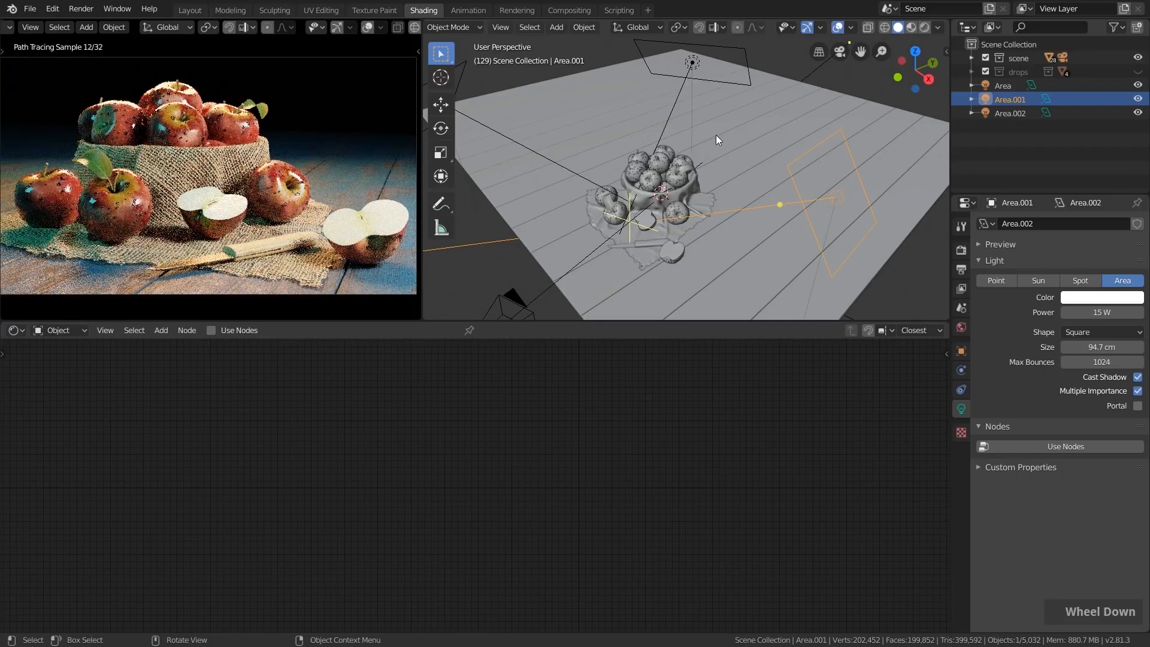
Step: Stretch the wood floor's plank mesh to about 9.7 times its length along its local X axis in Edit Mode
scroll(712, 135, "down", 3)
left_click(819, 114)
key("Tab")
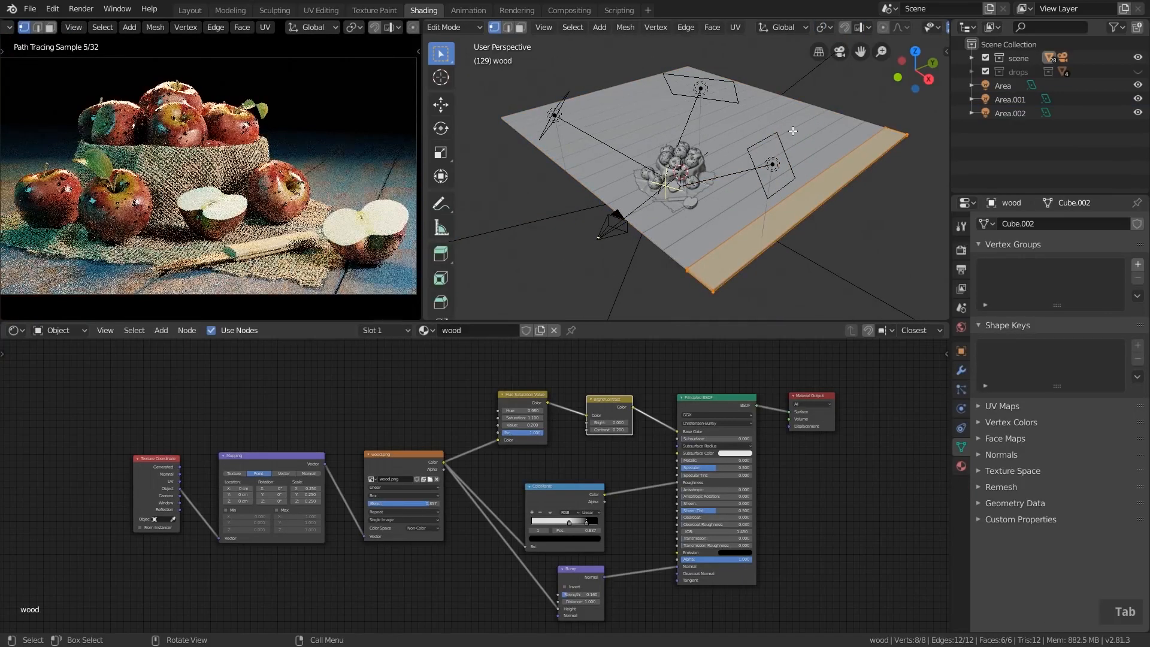
scroll(793, 131, "down", 2)
middle_click_drag(793, 131, 755, 174, "shift")
key("s")
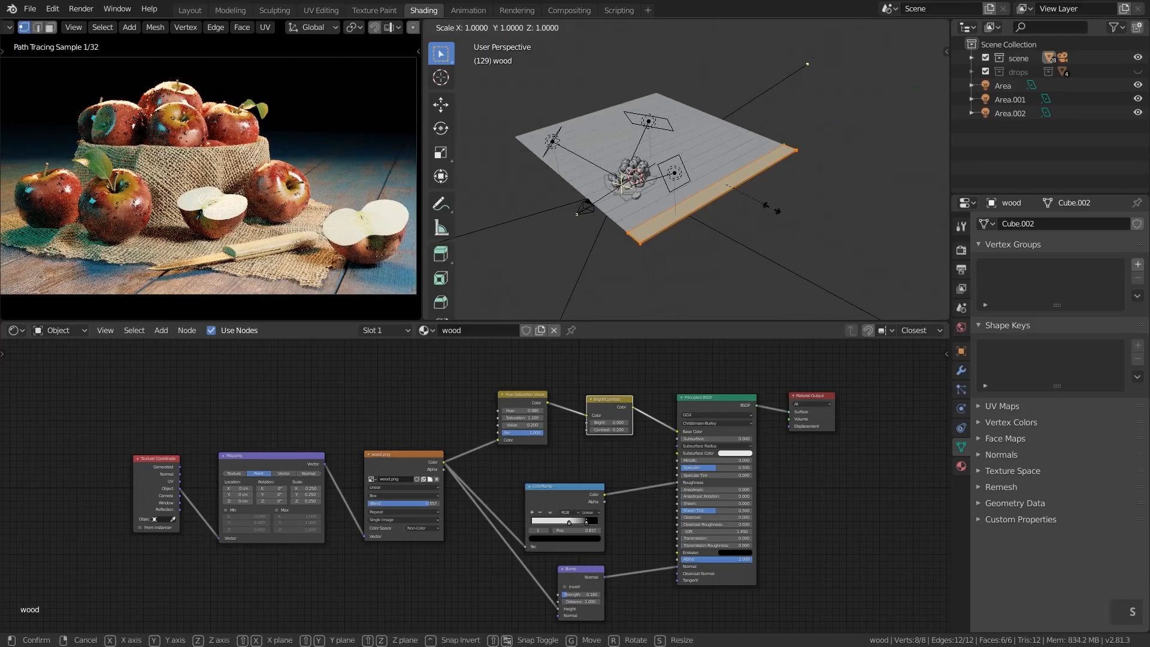
key("x")
key("x")
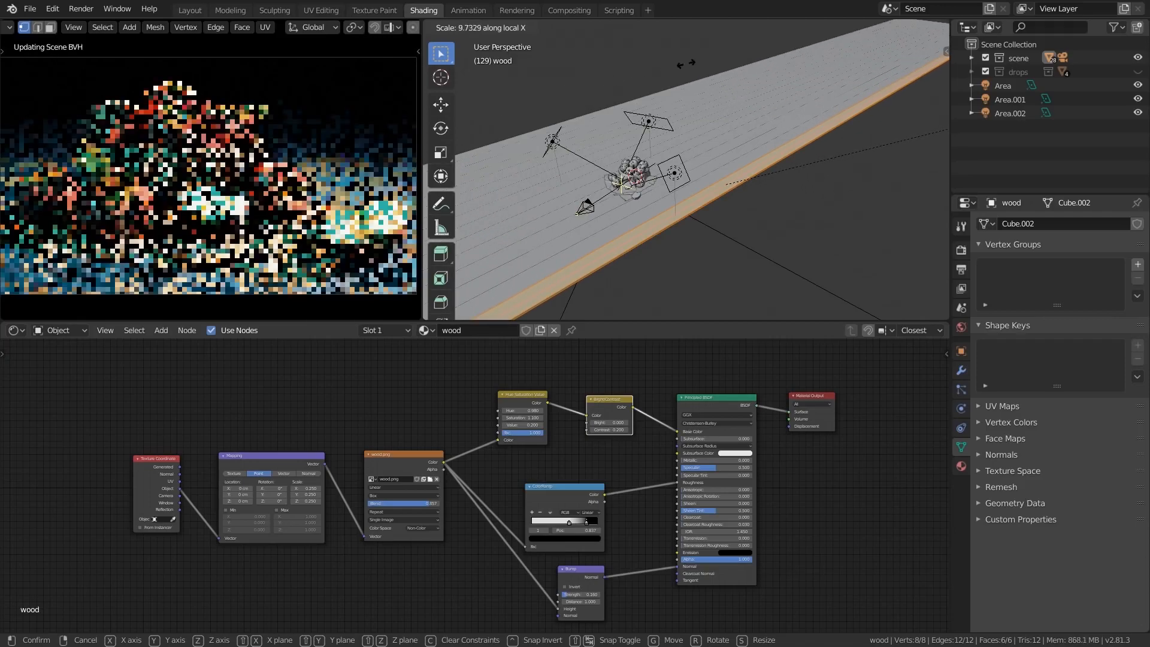
left_click(743, 162)
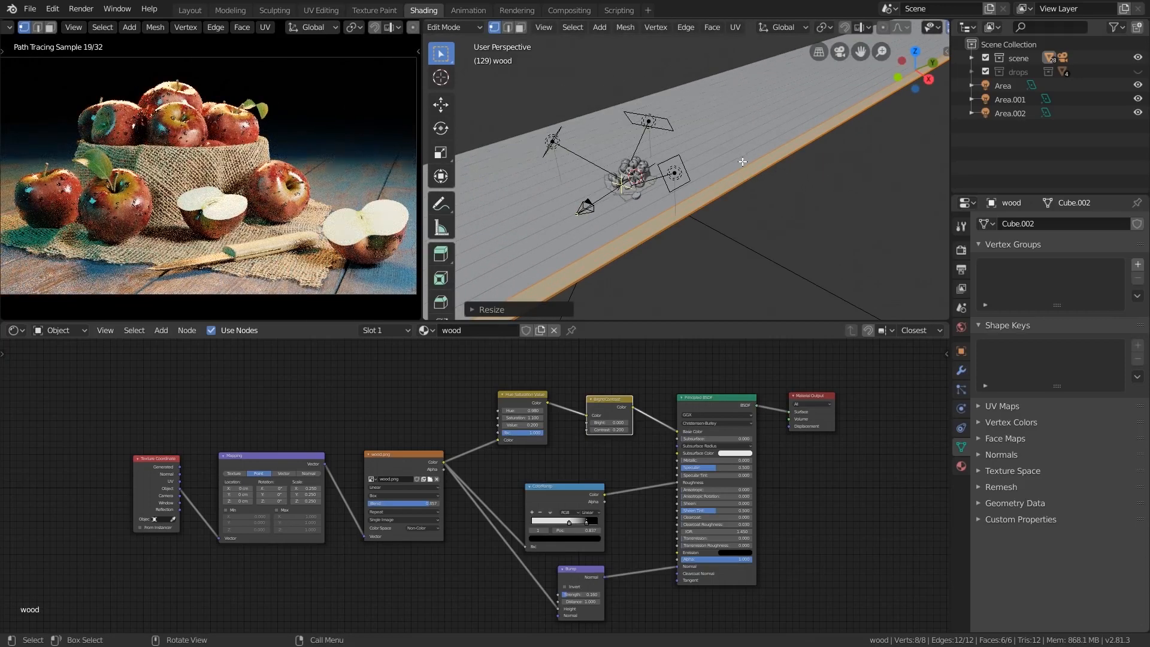
key("Tab")
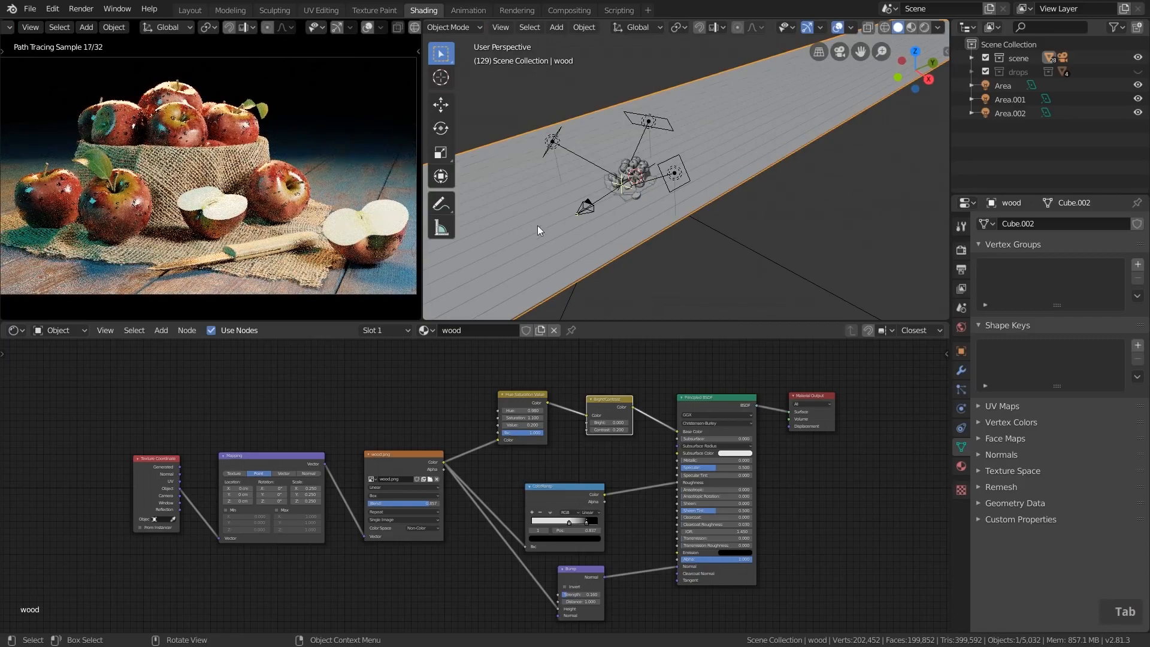
Step: Examine the wood material's Texture Coordinate, Mapping and wood.png nodes, and inspect the lengthened floor in the Cycles preview
scroll(384, 485, "down", 3)
middle_click_drag(319, 482, 566, 482)
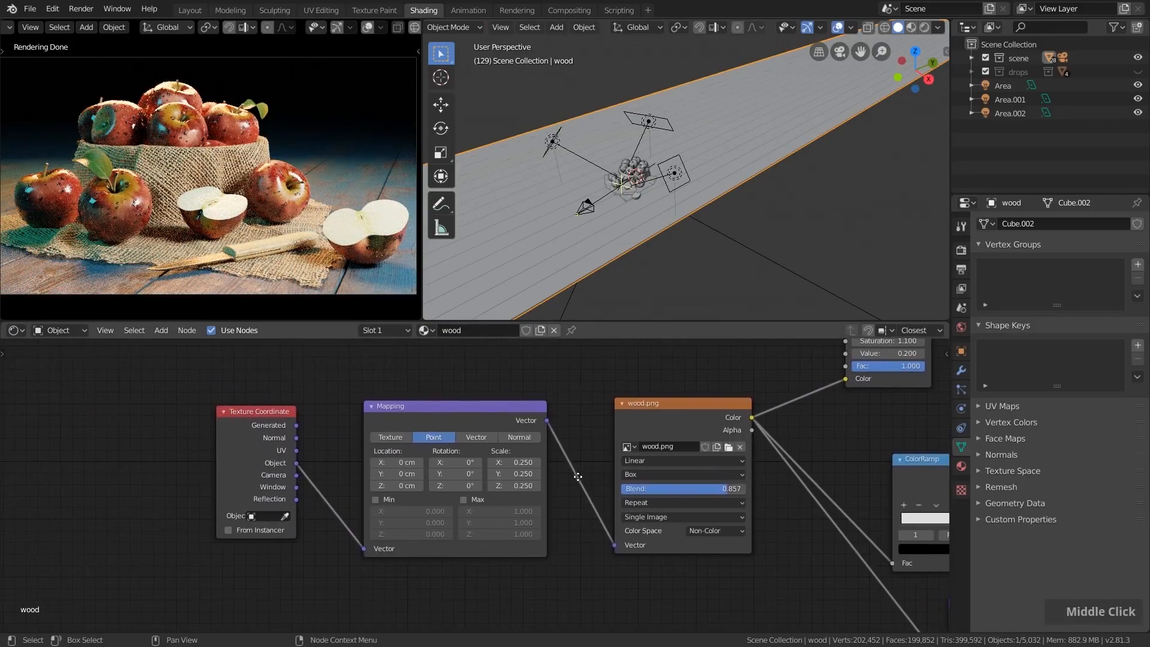
scroll(304, 473, "up", 1)
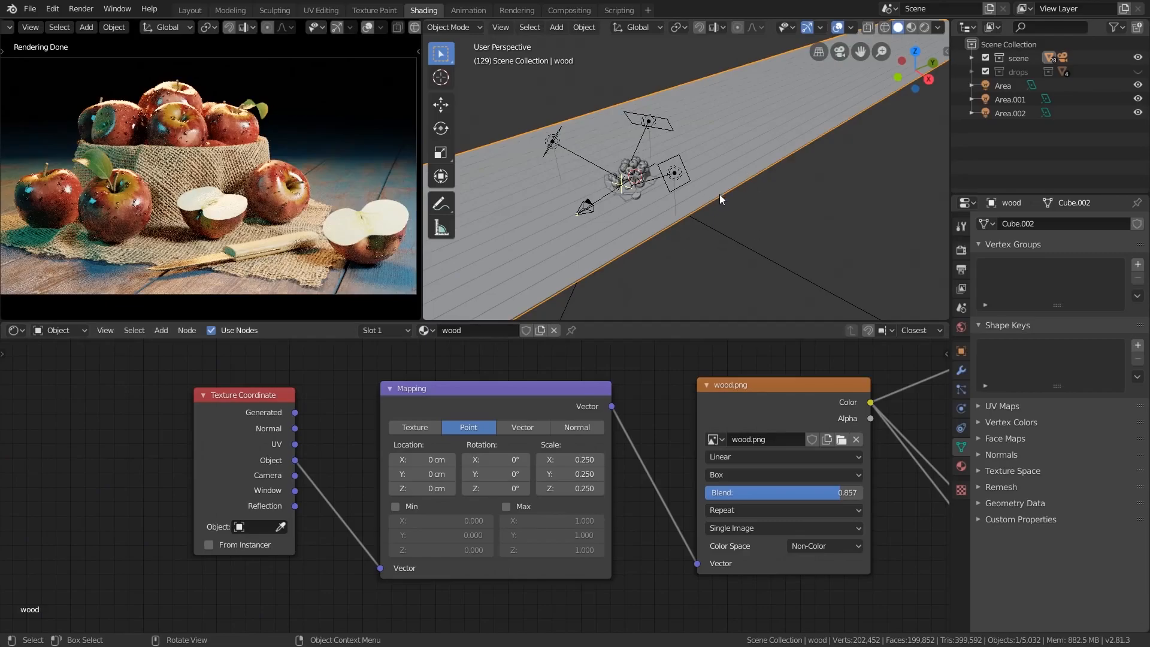
middle_click_drag(288, 179, 301, 191)
scroll(294, 188, "down", 2)
scroll(250, 193, "up", 5)
middle_click_drag(62, 175, 334, 192, "shift")
key("KP_0")
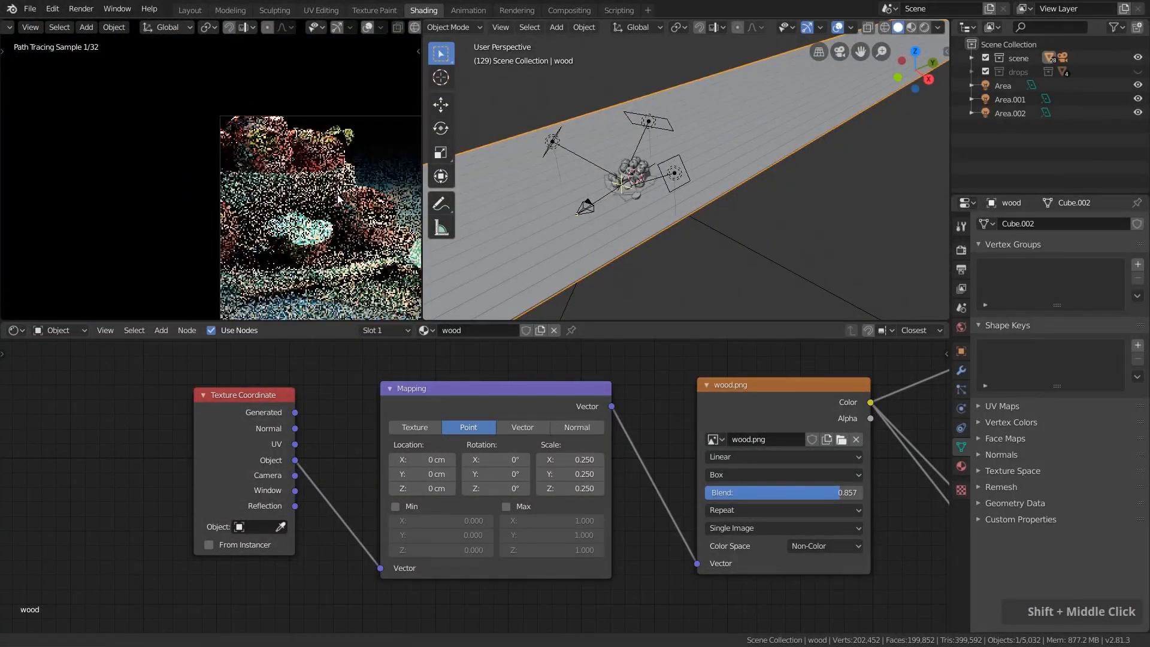
scroll(254, 174, "up", 3)
scroll(250, 232, "down", 1)
middle_click_drag(251, 225, 102, 144, "shift")
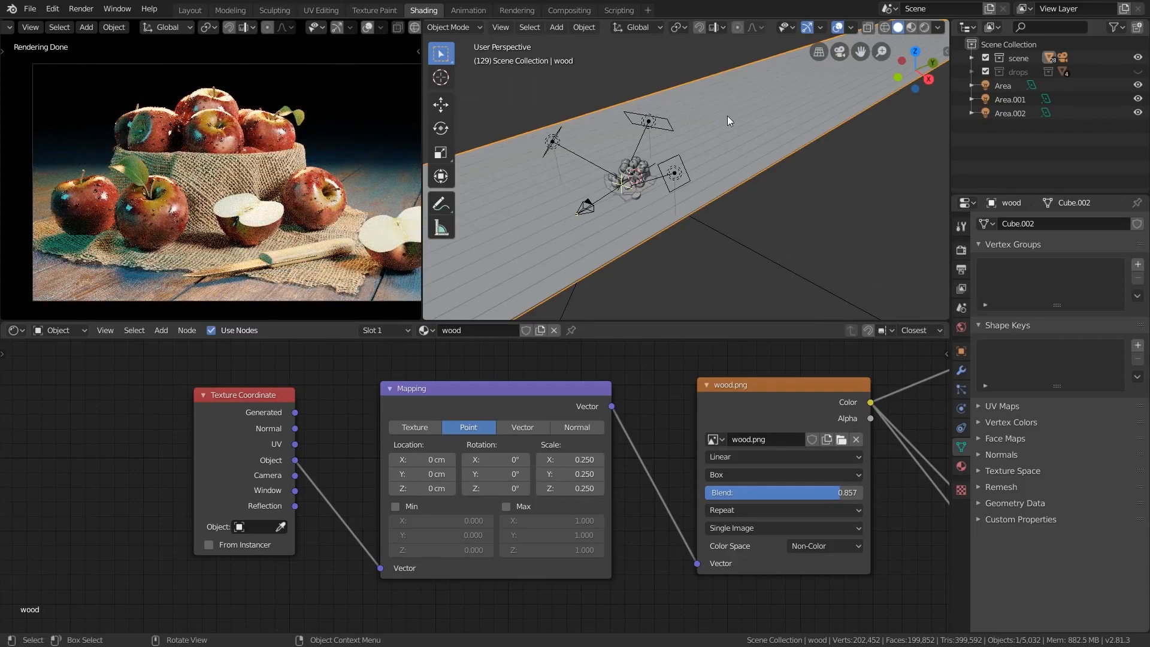
Step: Collapse the wood floor's Bevel modifier and set its Array modifier's Count to 30
left_click(961, 371)
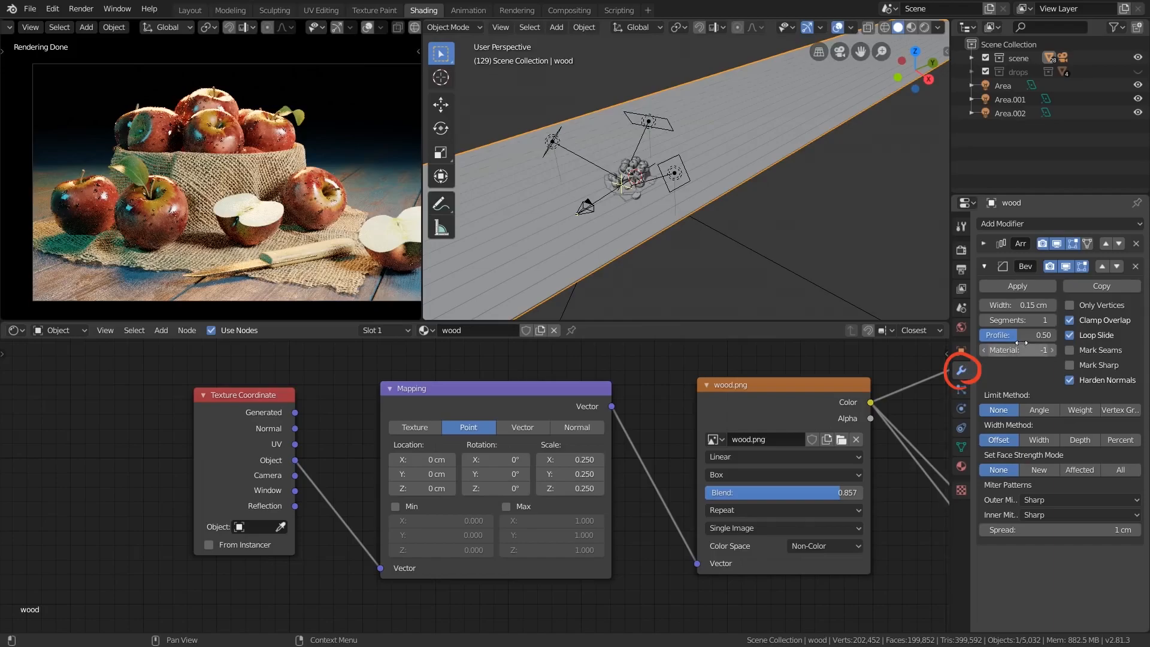
left_click(985, 266)
left_click(984, 243)
double_click(1086, 297)
type("30")
key("Return")
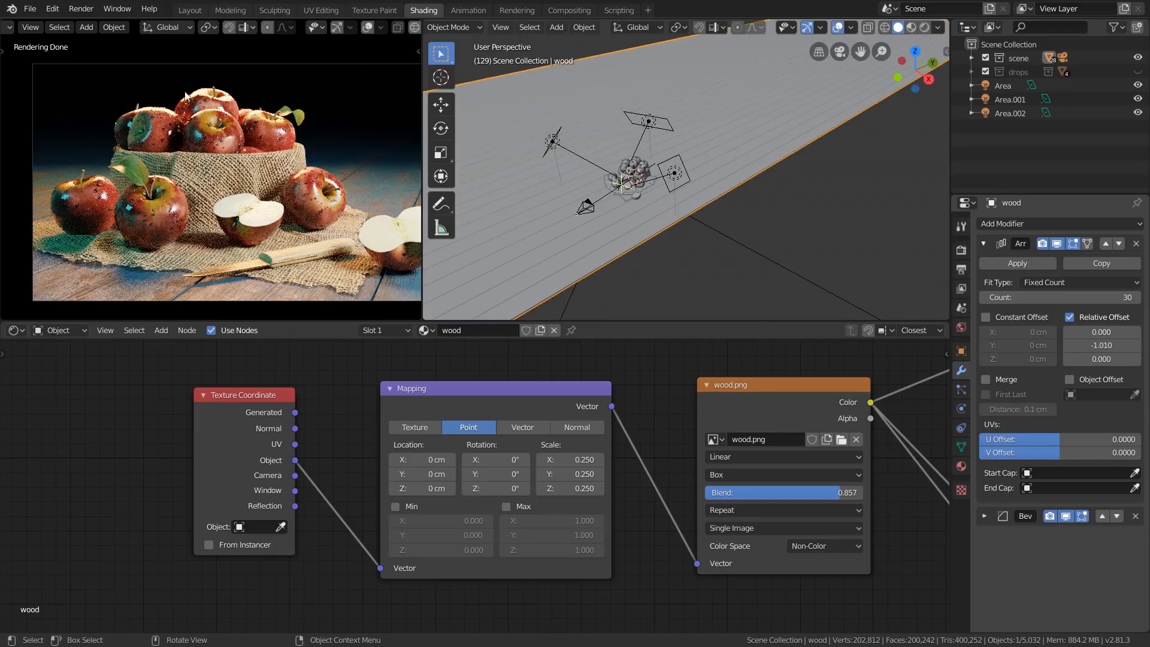
Step: Examine the extended floor background and the water drops on the apples in the Cycles preview
scroll(376, 134, "down", 3)
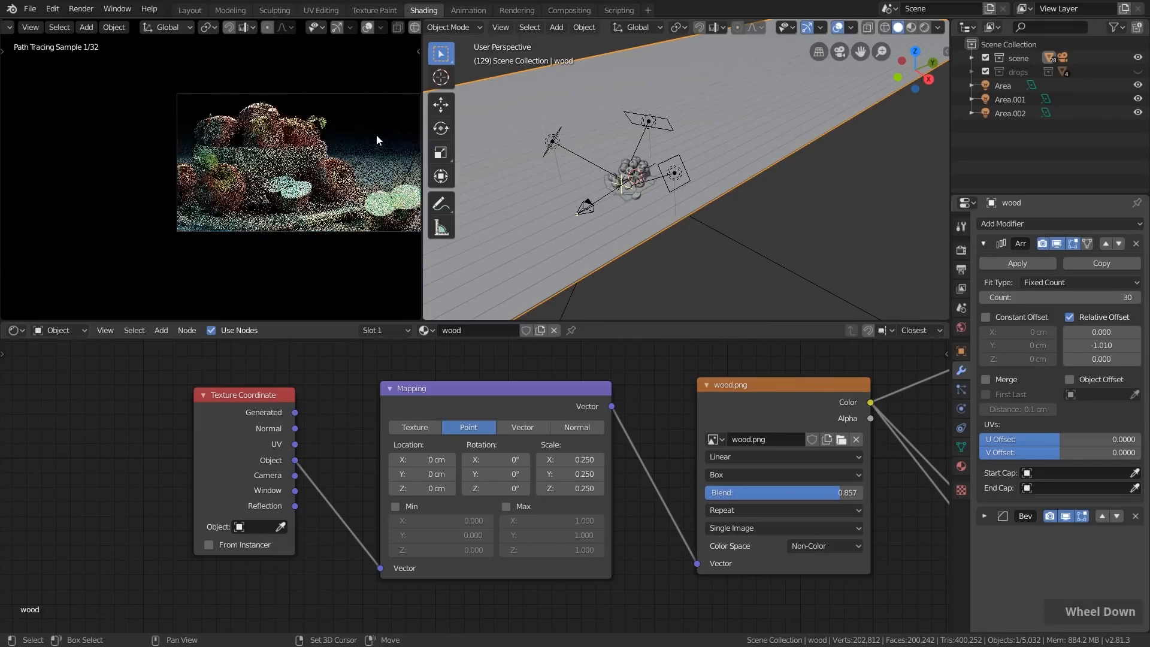
middle_click_drag(377, 134, 317, 143, "shift")
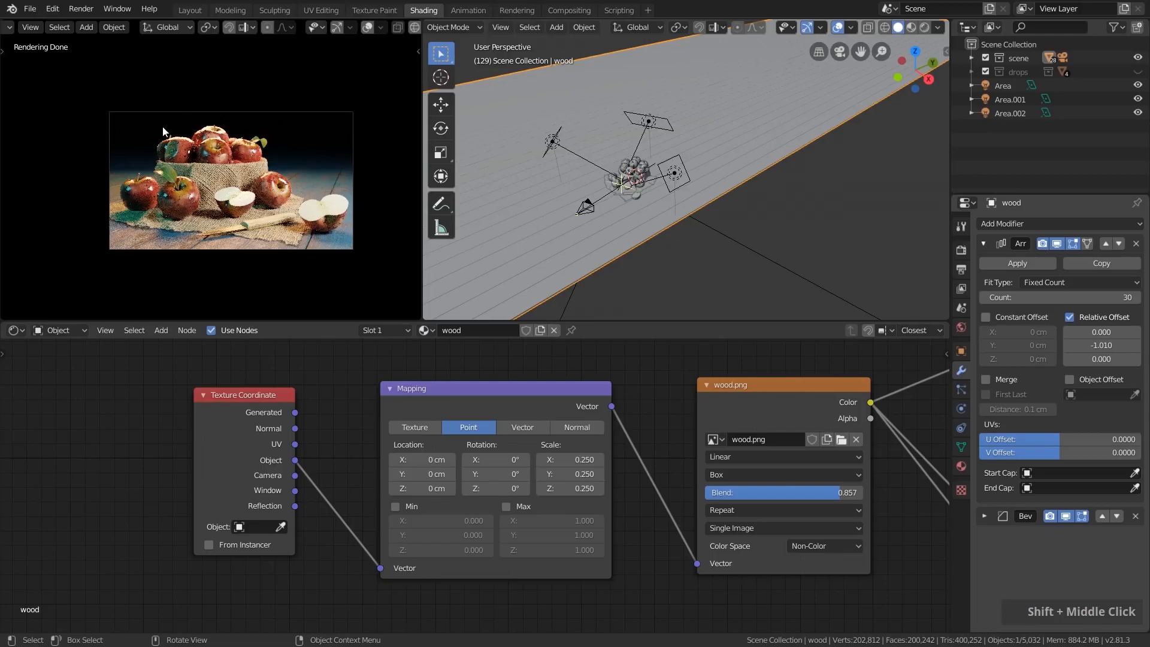
scroll(299, 175, "up", 2)
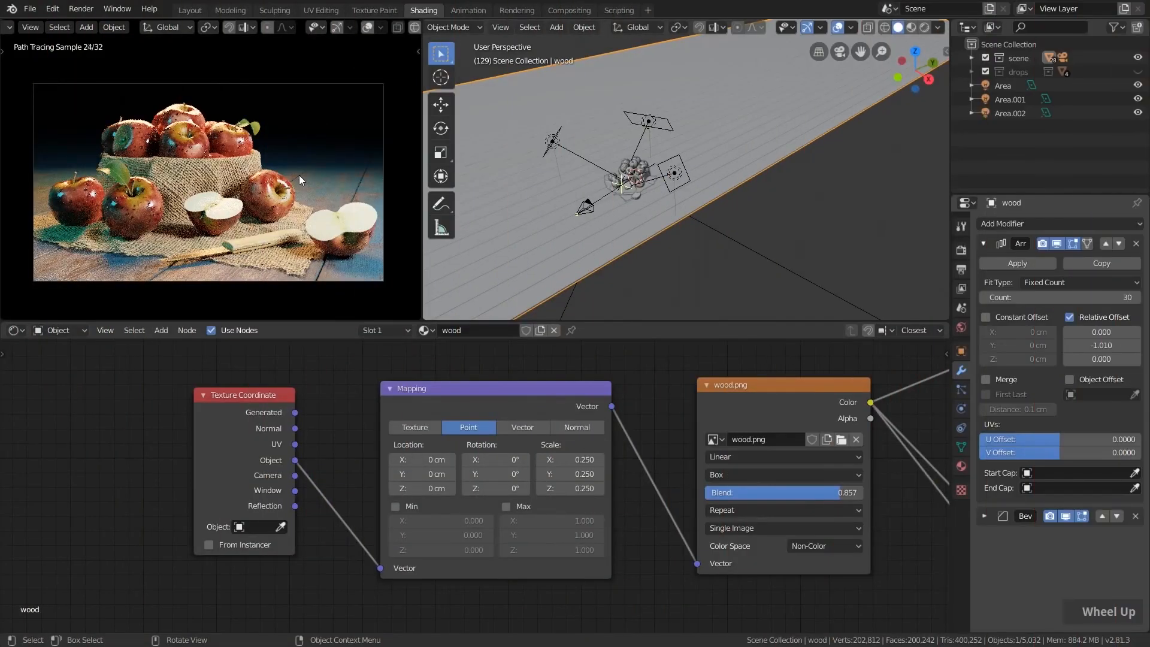
scroll(224, 138, "up", 5)
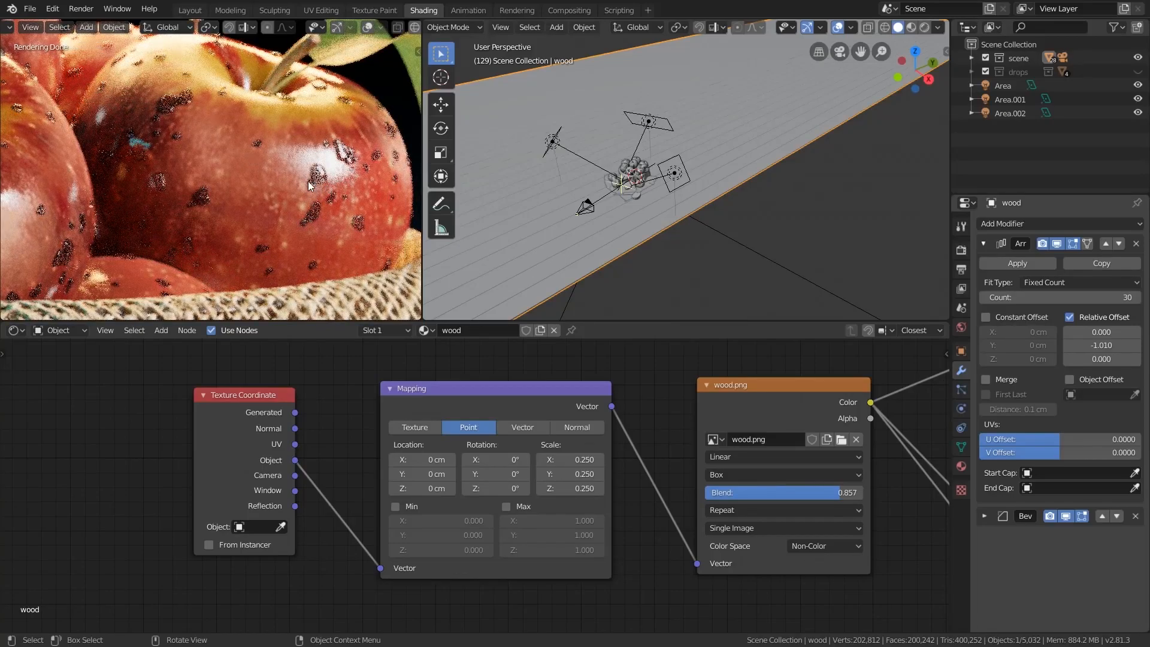
scroll(328, 180, "down", 8)
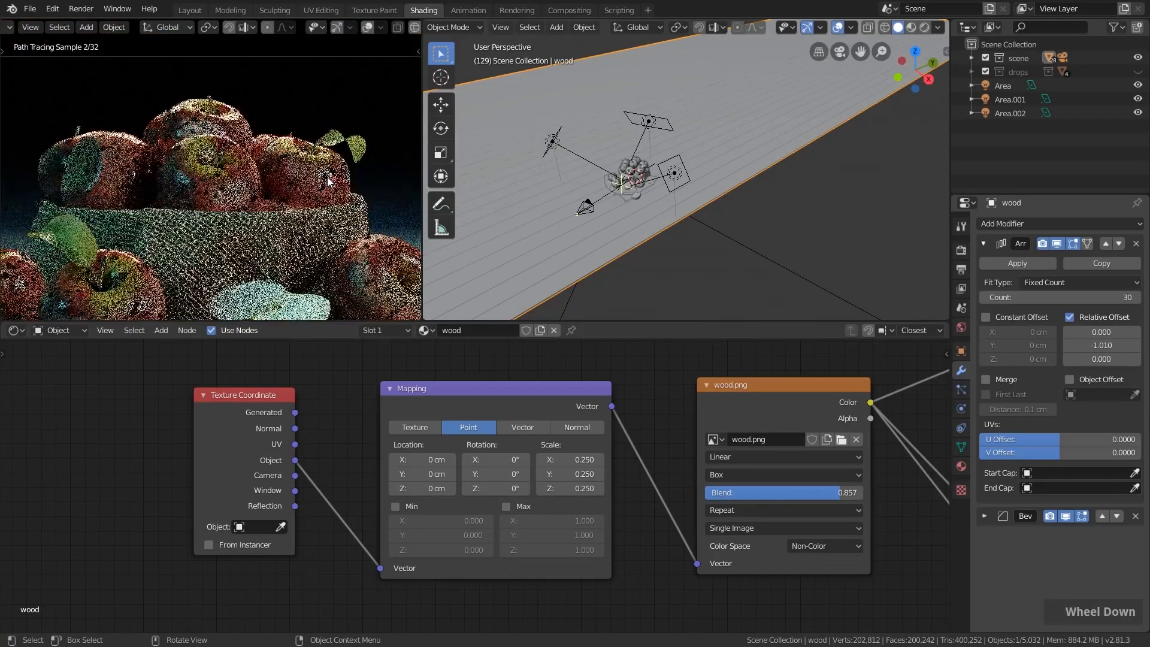
middle_click_drag(327, 180, 287, 178, "shift")
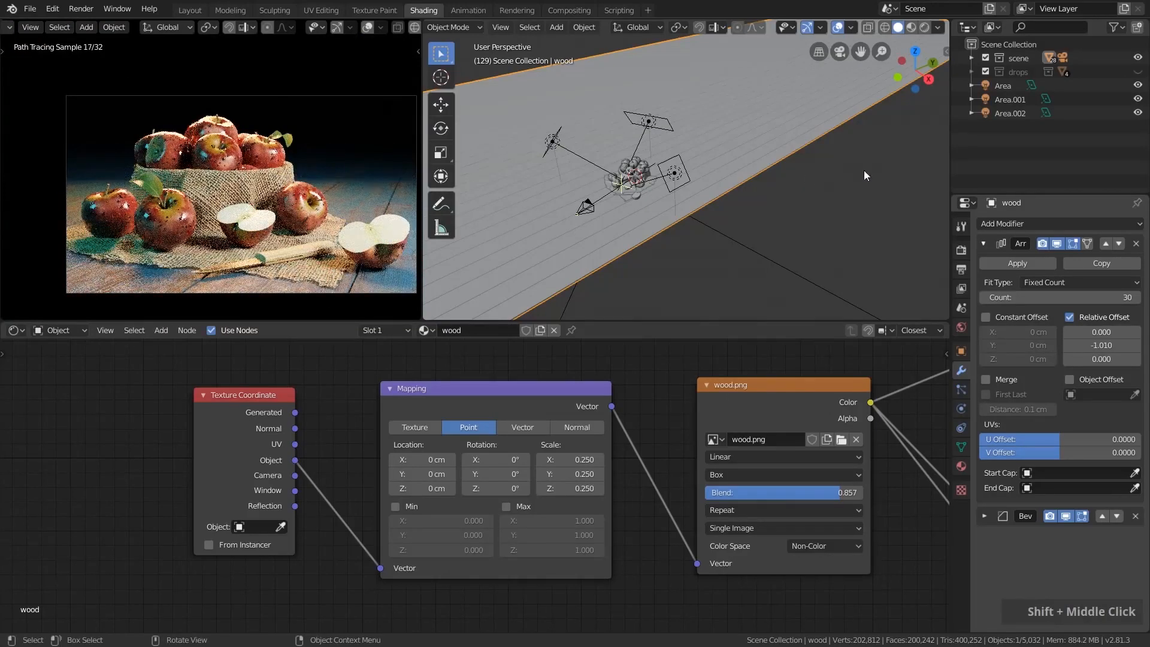
Step: Select drop.001 in the drops collection and move its water material's Principled BSDF away from the Material Output to make room
left_click(971, 71)
left_click(1030, 113)
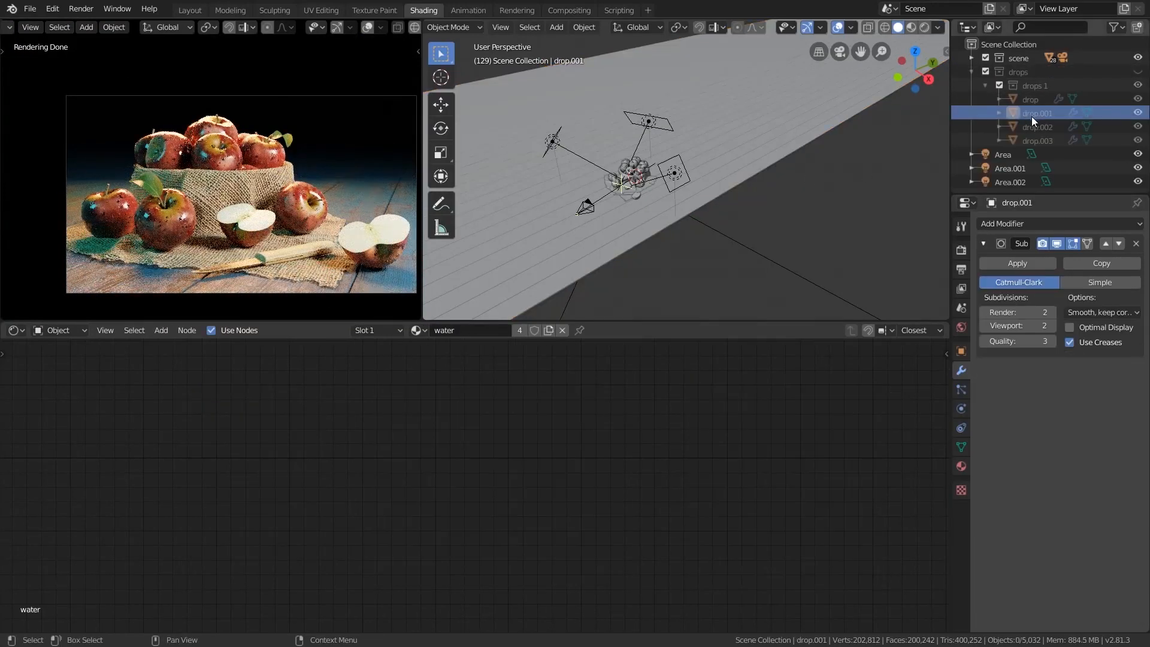
scroll(772, 472, "down", 2)
scroll(772, 472, "down", 3)
middle_click_drag(845, 450, 553, 444)
scroll(593, 442, "up", 6)
left_click_drag(622, 420, 423, 431)
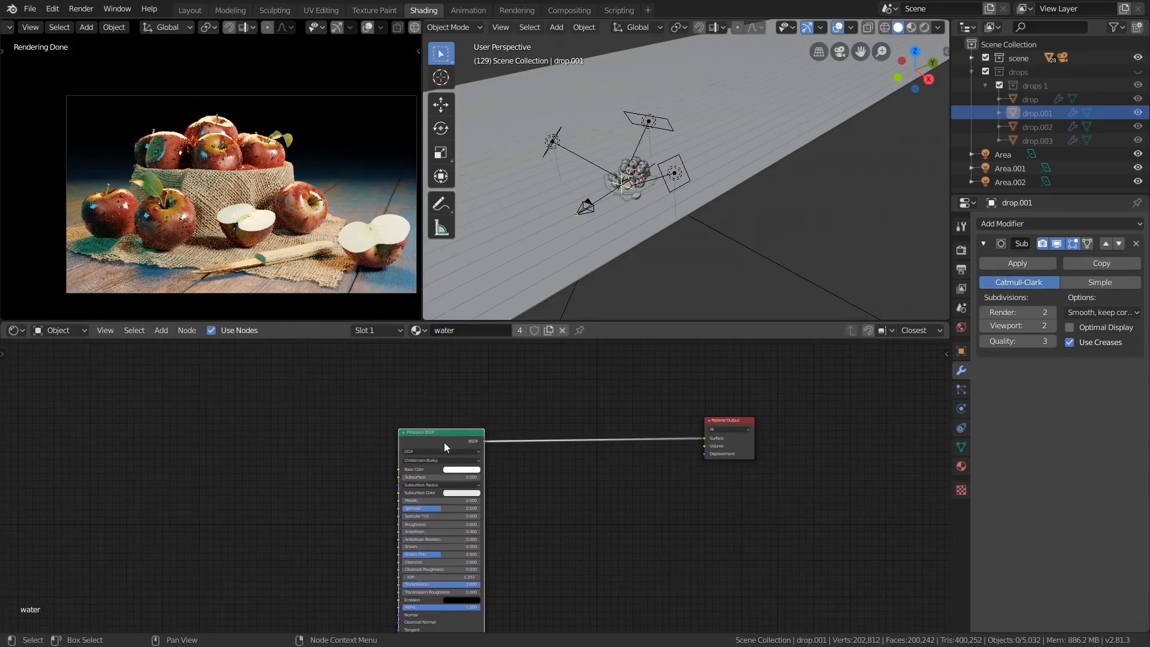
Step: Insert a Mix Shader node between the water material's Principled BSDF and Material Output
key("shift+a")
mouse_move(629, 503)
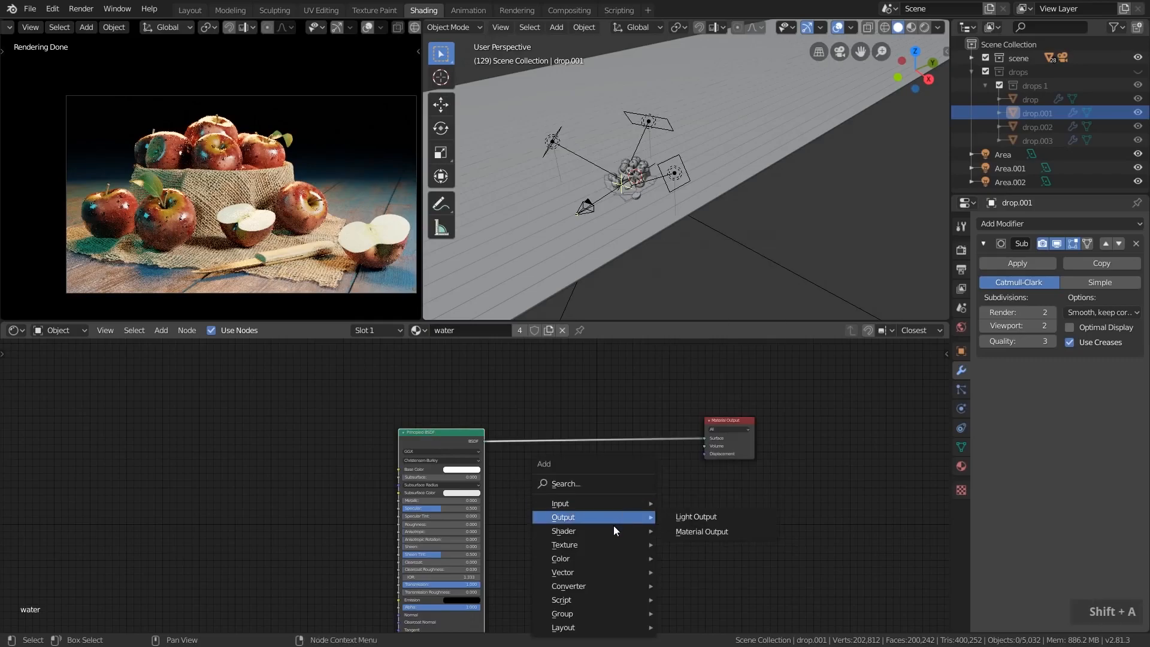
left_click(698, 367)
left_click(566, 414)
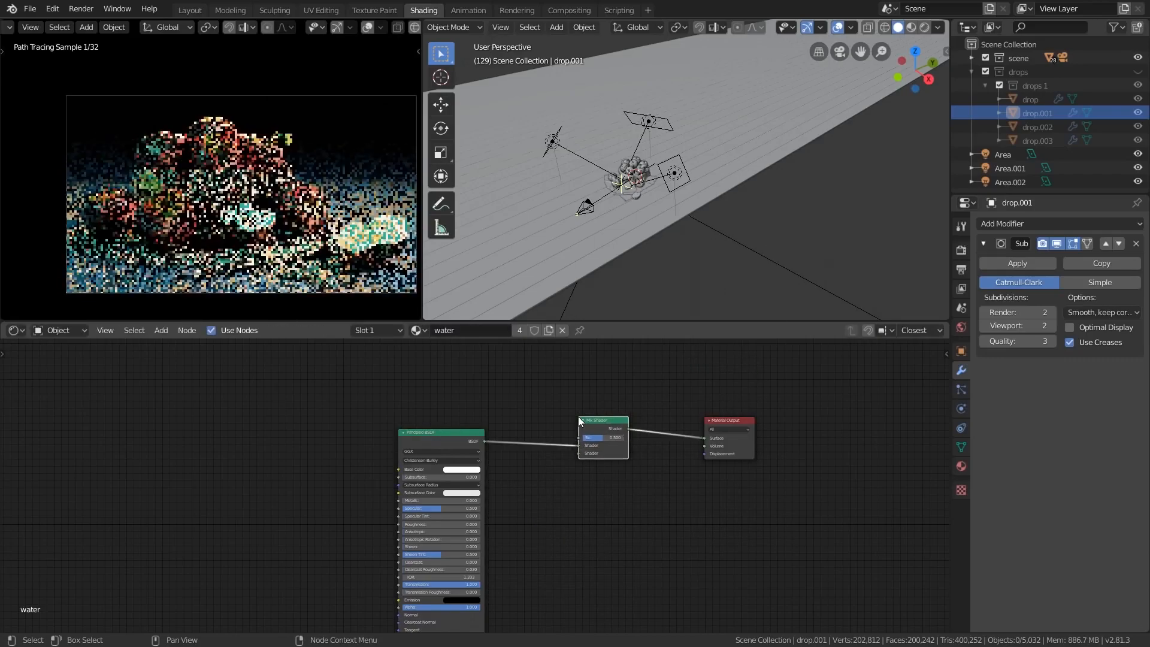
Step: Add a Transparent BSDF, connect it to the Mix Shader's second Shader input, and set the mix factor to about 0.397
key("shift+a")
mouse_move(545, 472)
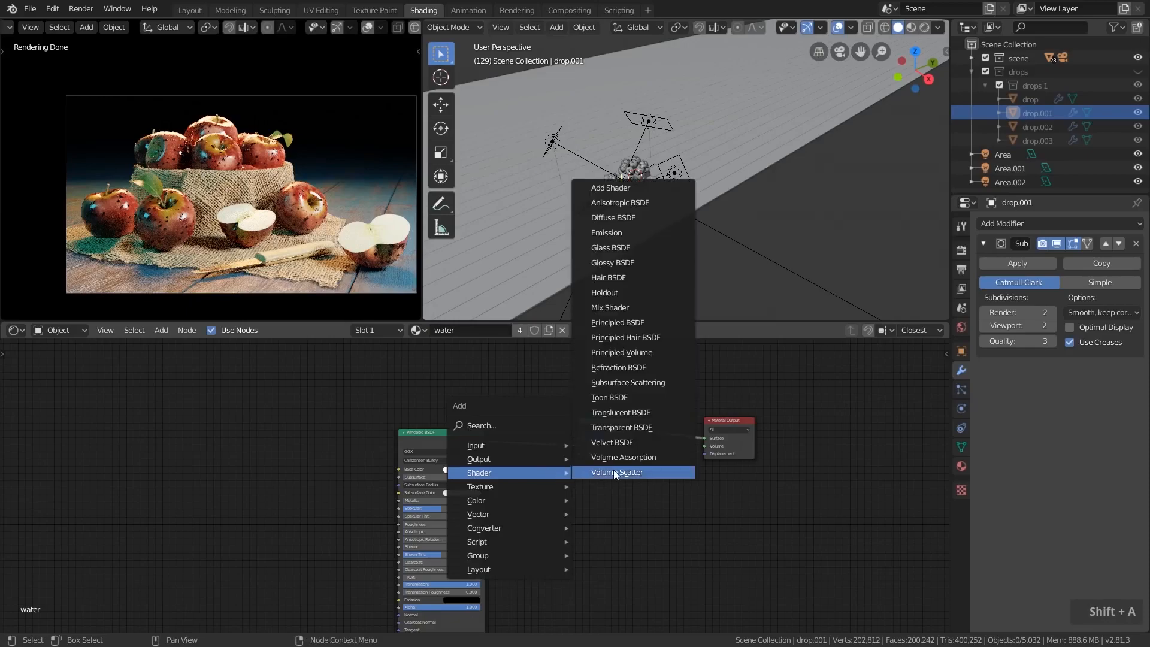
left_click(645, 428)
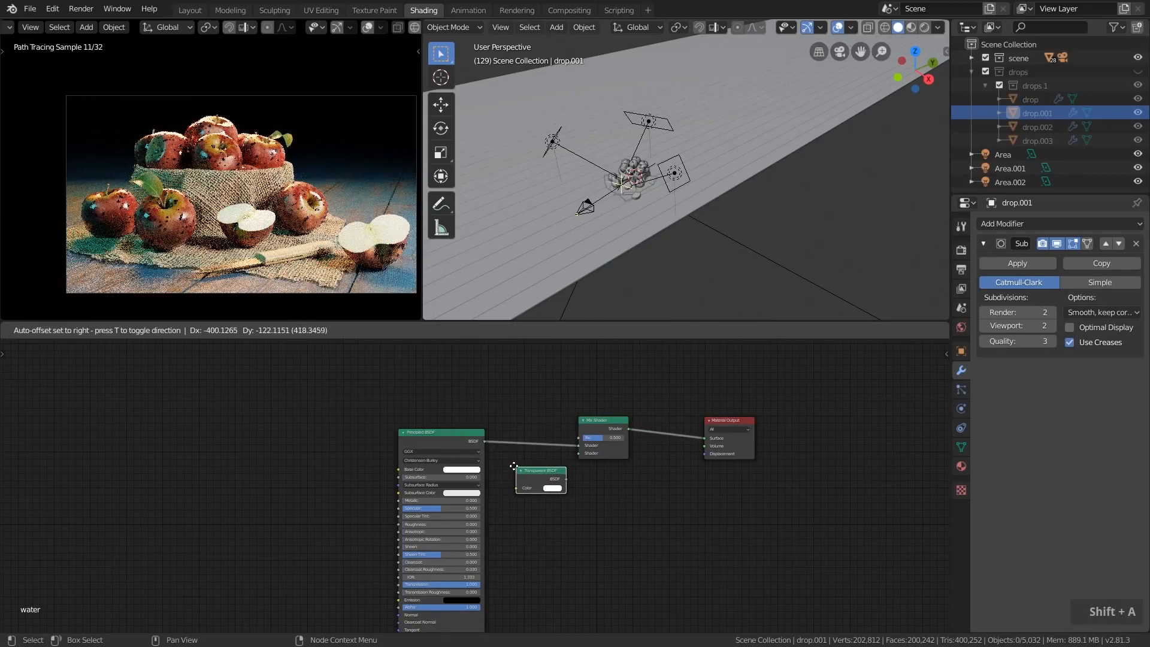
left_click(554, 478)
left_click_drag(552, 475, 579, 454)
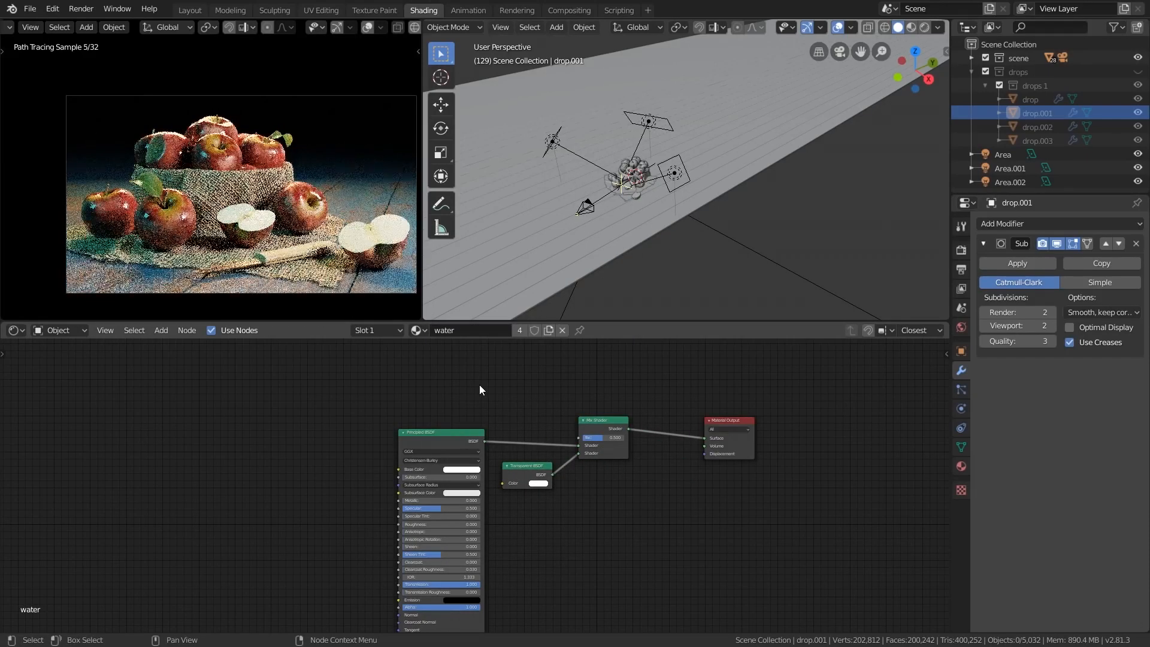
scroll(504, 468, "up", 2)
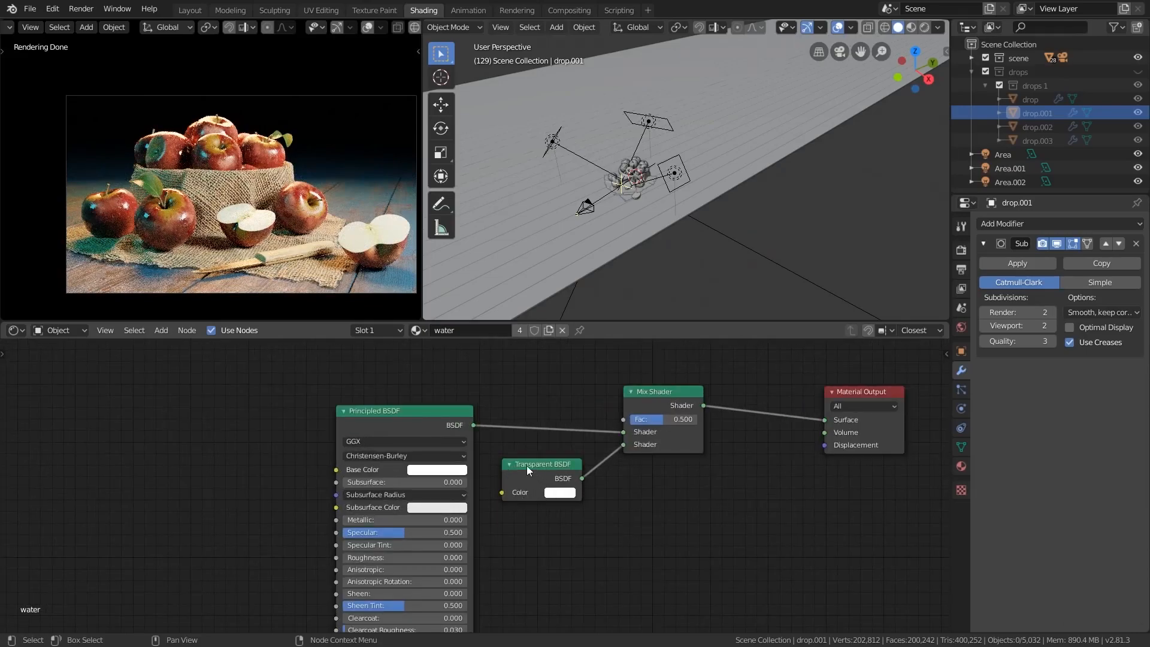
mouse_move(660, 422)
left_mouse_down()
mouse_move(640, 424)
mouse_move(658, 424)
left_mouse_up()
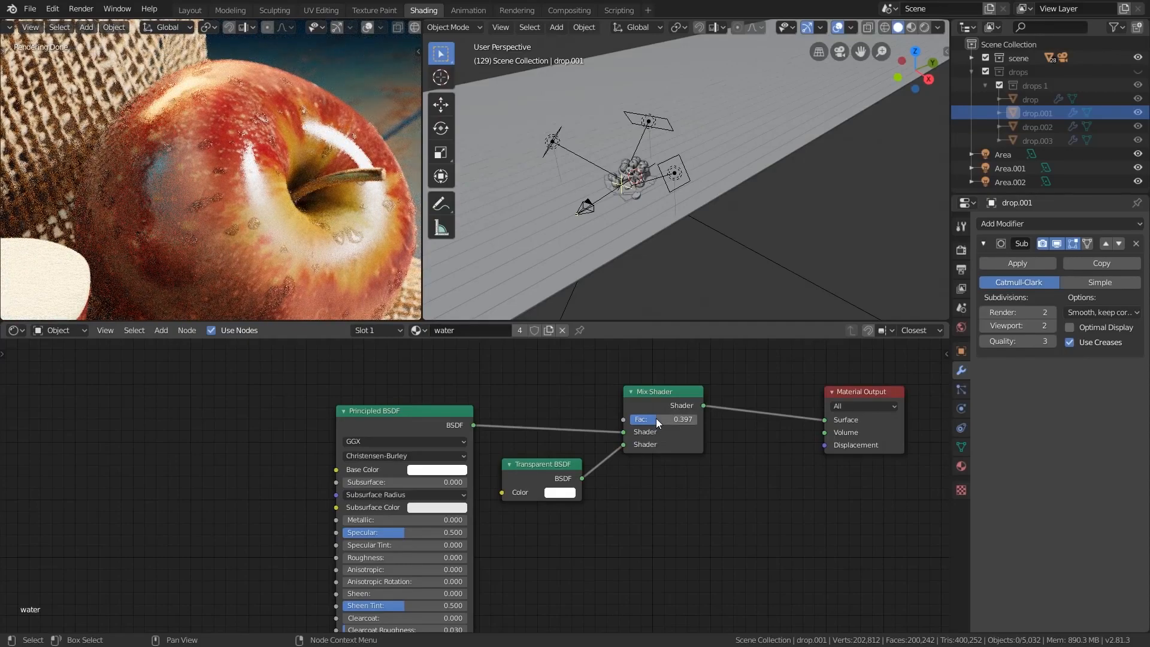
Step: Add a Light Path node, connect its Is Shadow Ray output to the Mix Shader's Fac, and inspect the drops in the preview
scroll(624, 448, "down", 3)
middle_click_drag(515, 377, 569, 438)
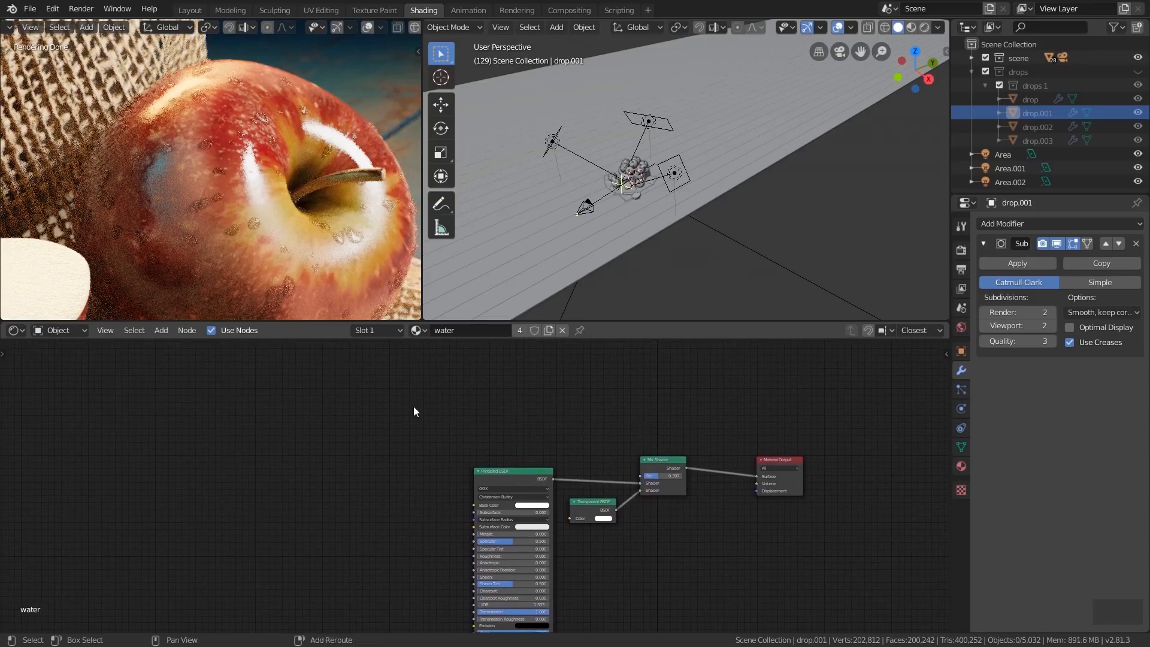
key("shift+a")
mouse_move(412, 408)
mouse_move(385, 380)
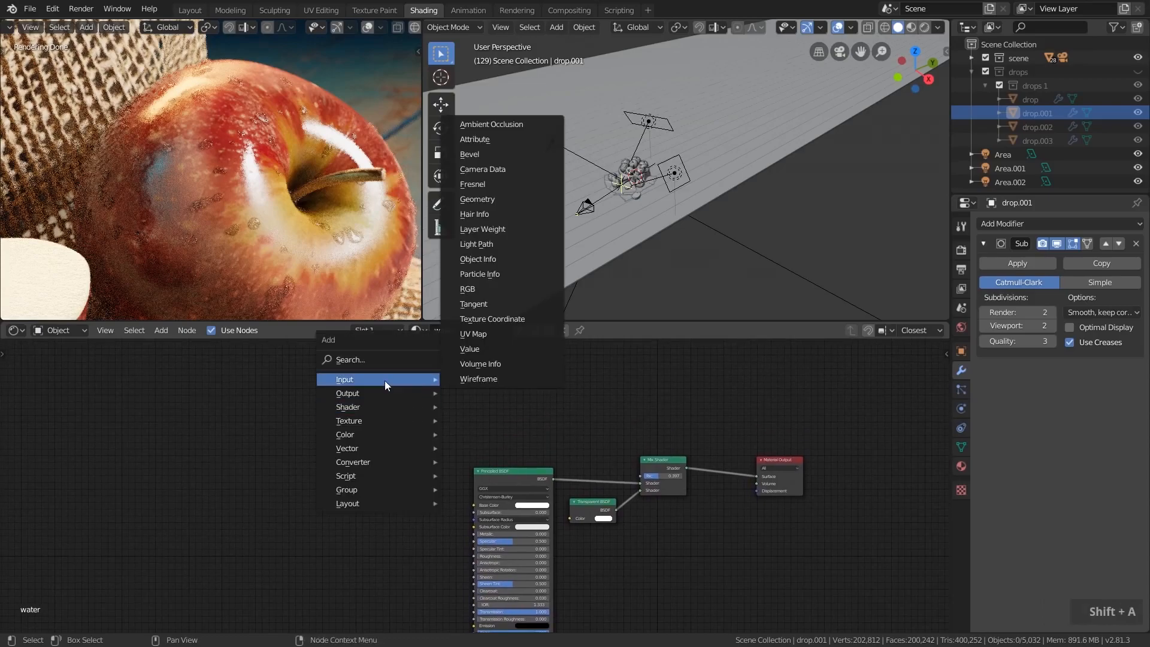
left_click(486, 244)
left_click(392, 405)
scroll(497, 426, "up", 3)
middle_click_drag(501, 423, 464, 419)
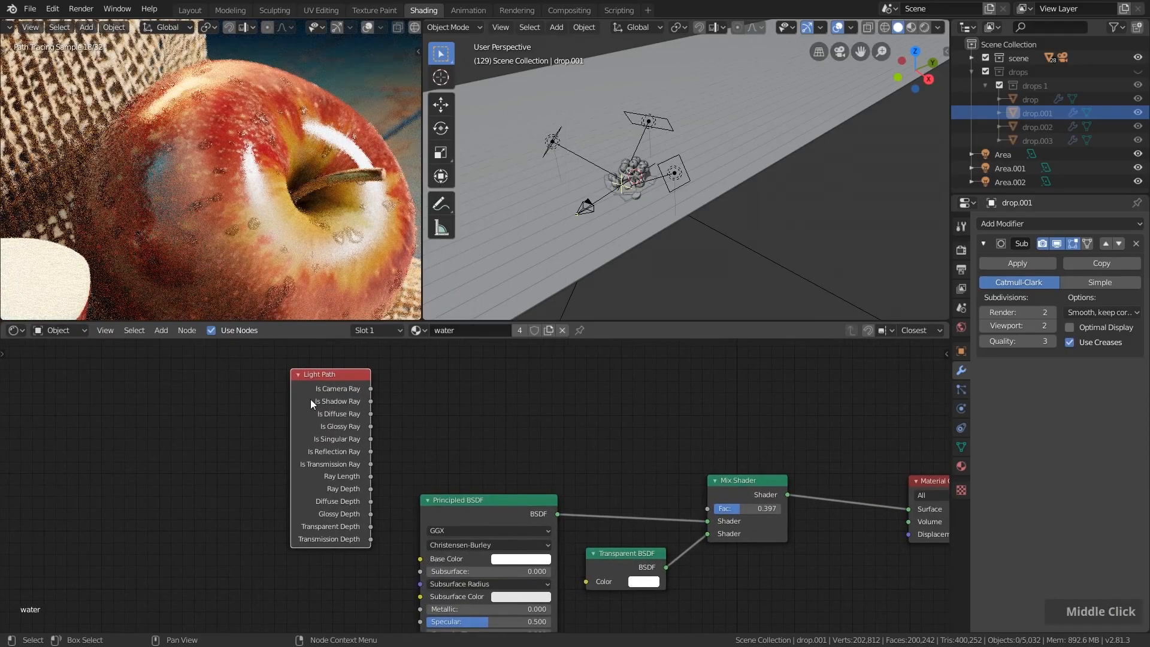
left_click_drag(371, 402, 709, 509)
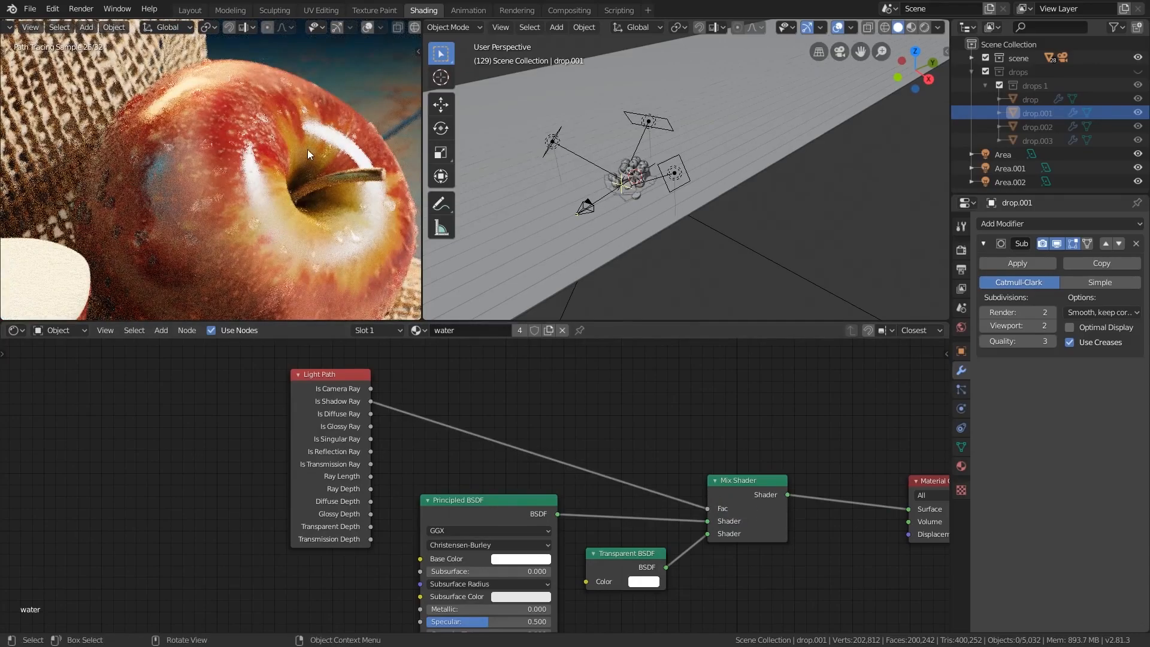
scroll(362, 259, "up", 4)
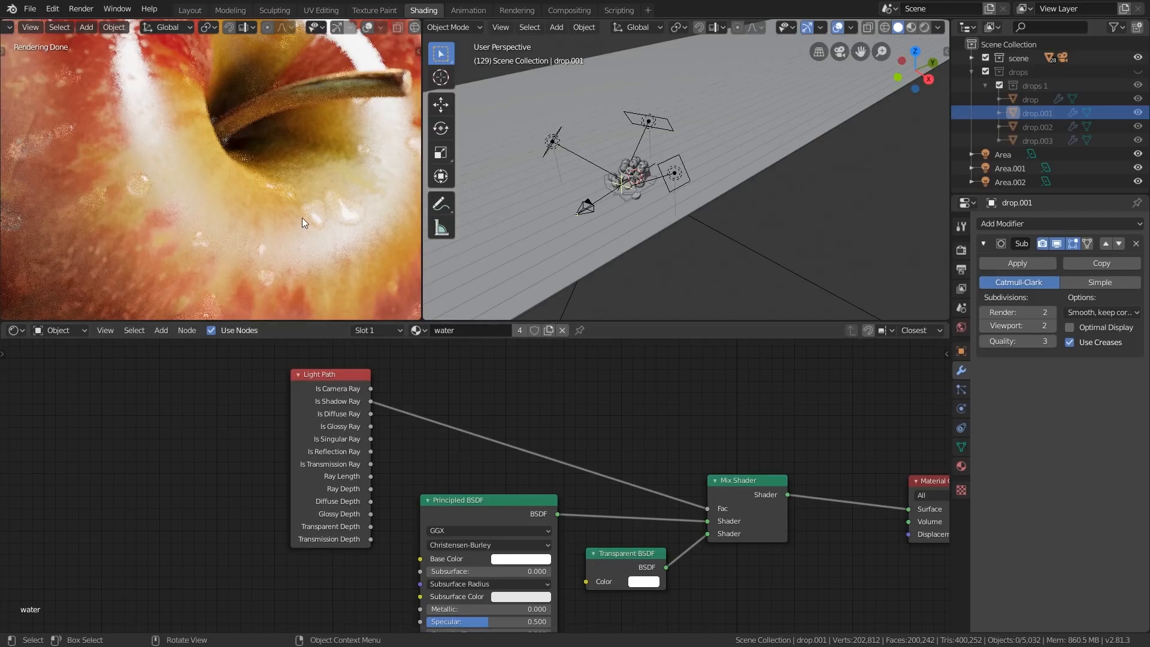
Step: Darken the Transparent BSDF's color to a light grey with an HSV value of about 0.829
scroll(661, 583, "up", 4)
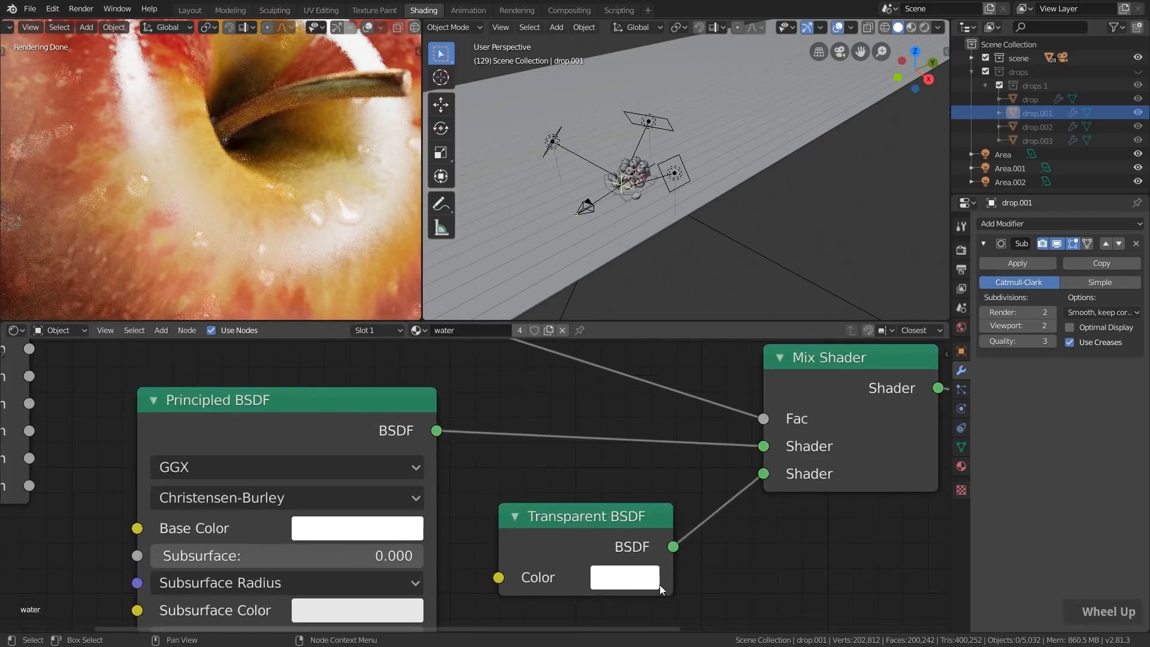
middle_click_drag(621, 566, 617, 506)
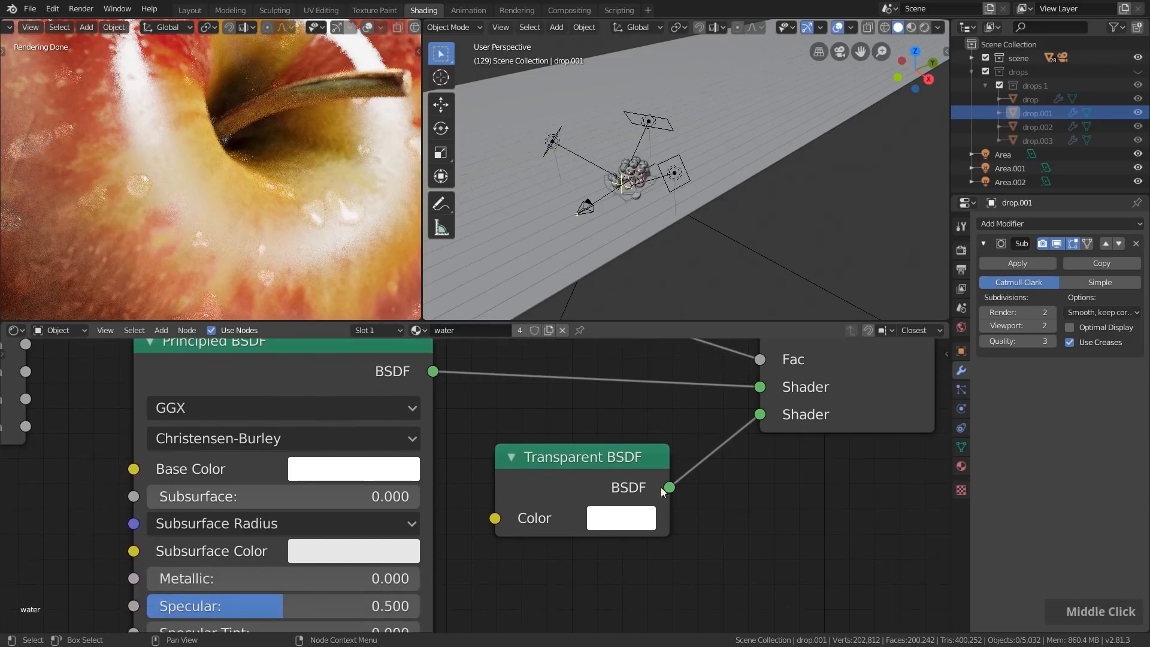
left_click(612, 528)
left_click(610, 527)
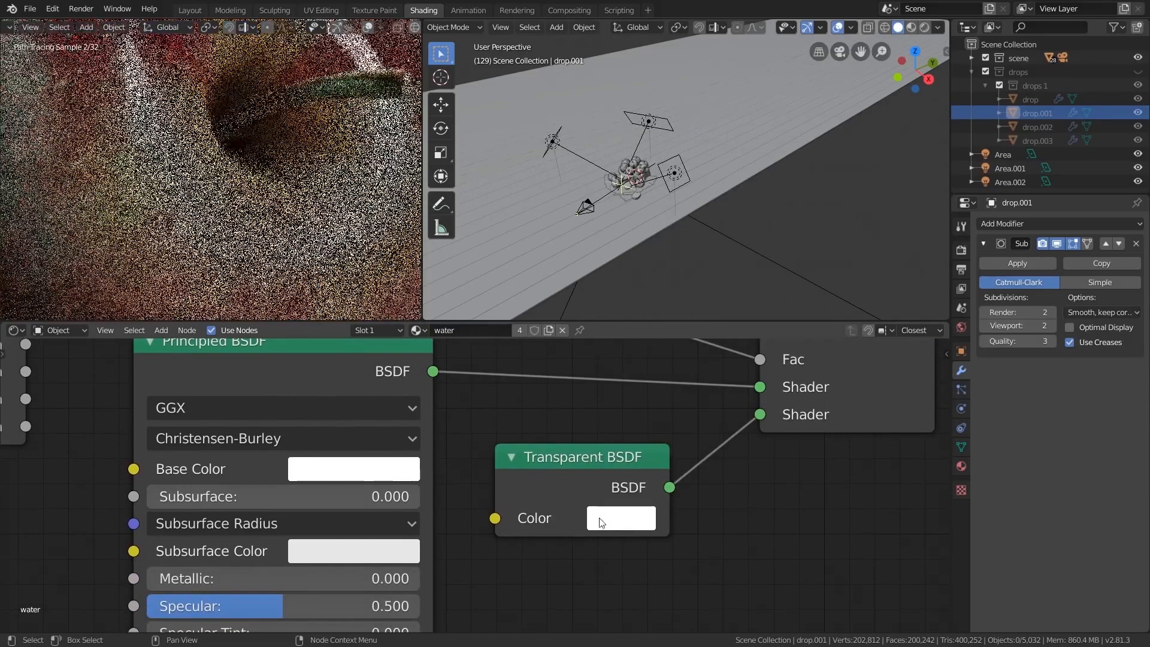
left_click(614, 517)
left_click_drag(803, 167, 803, 247)
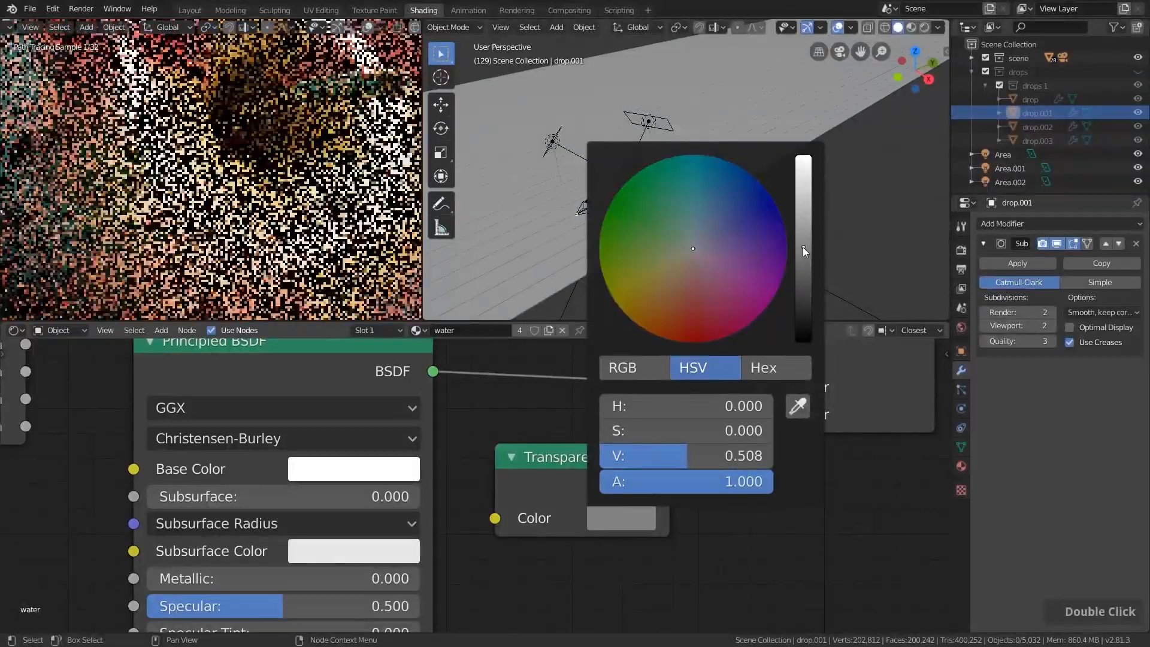
left_click(804, 181)
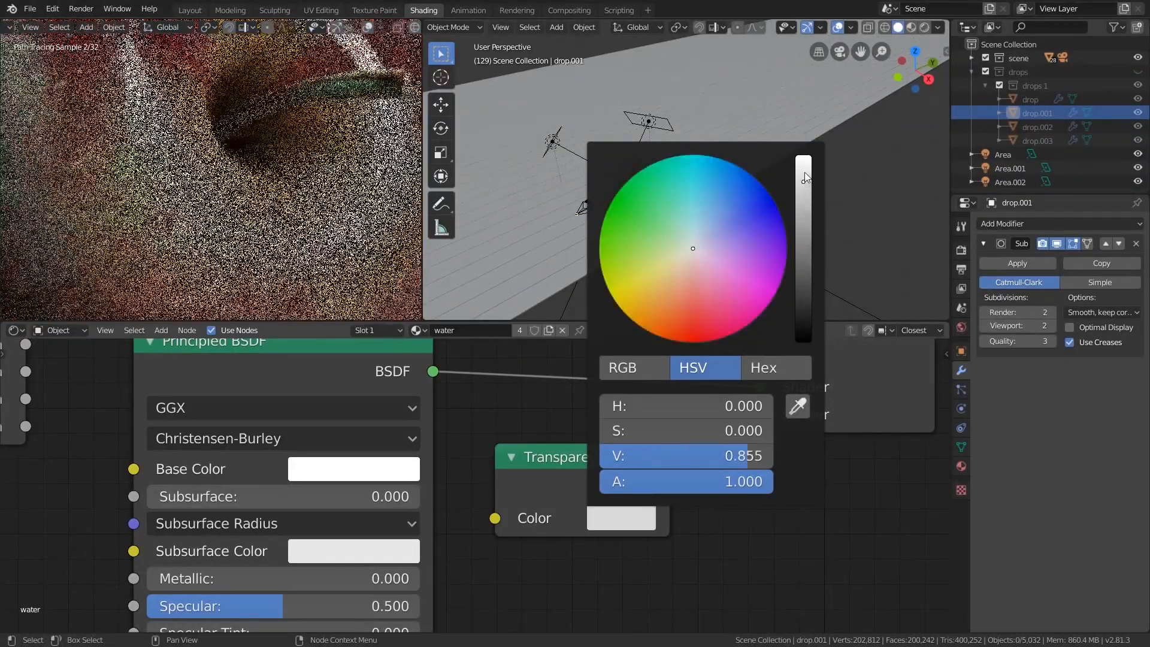
left_click_drag(804, 182, 804, 186)
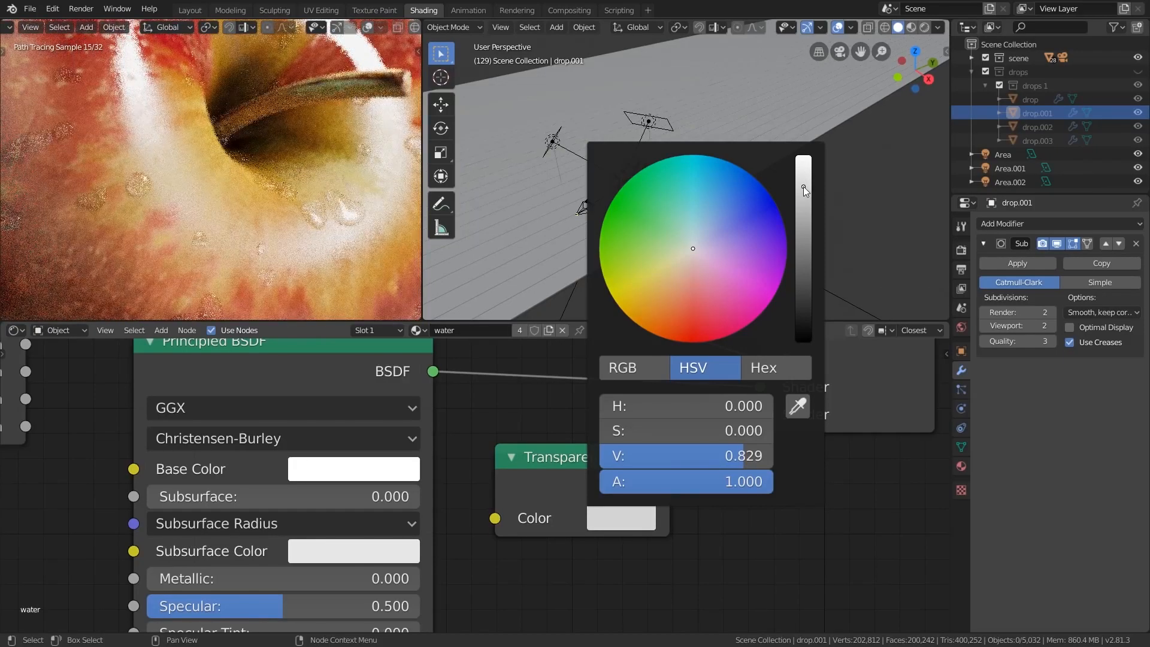
Step: Inspect the whole apple still life in the Cycles preview and review the water material's complete node setup
scroll(261, 202, "down", 5)
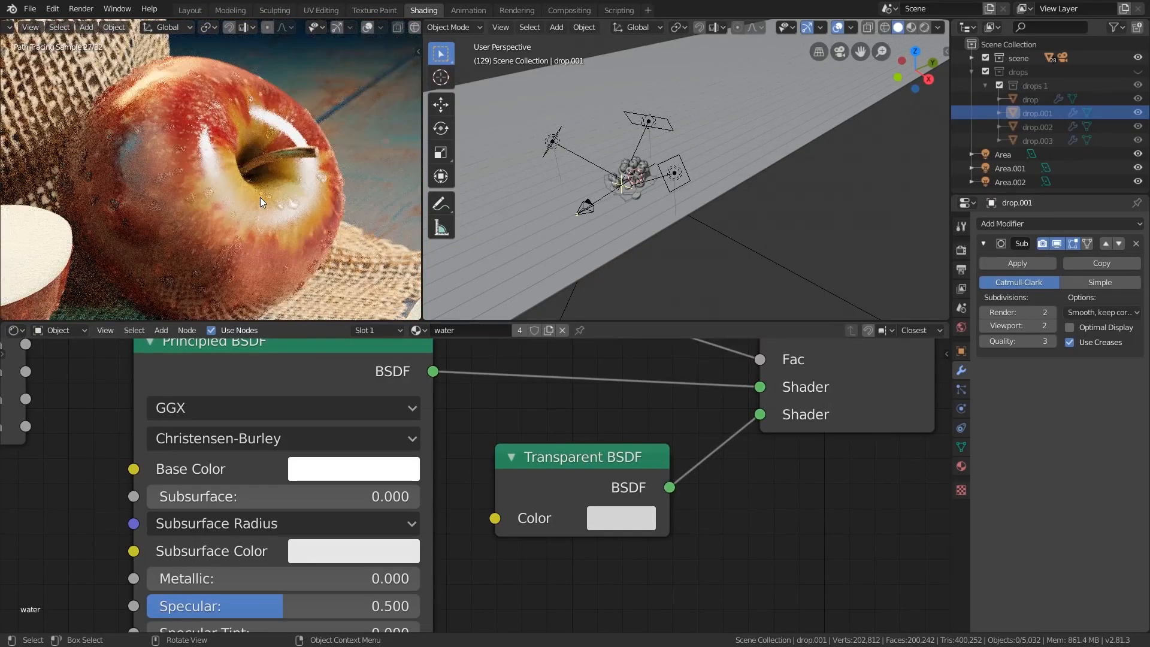
scroll(261, 202, "down", 5)
scroll(183, 197, "up", 1)
middle_click_drag(183, 197, 189, 195, "shift")
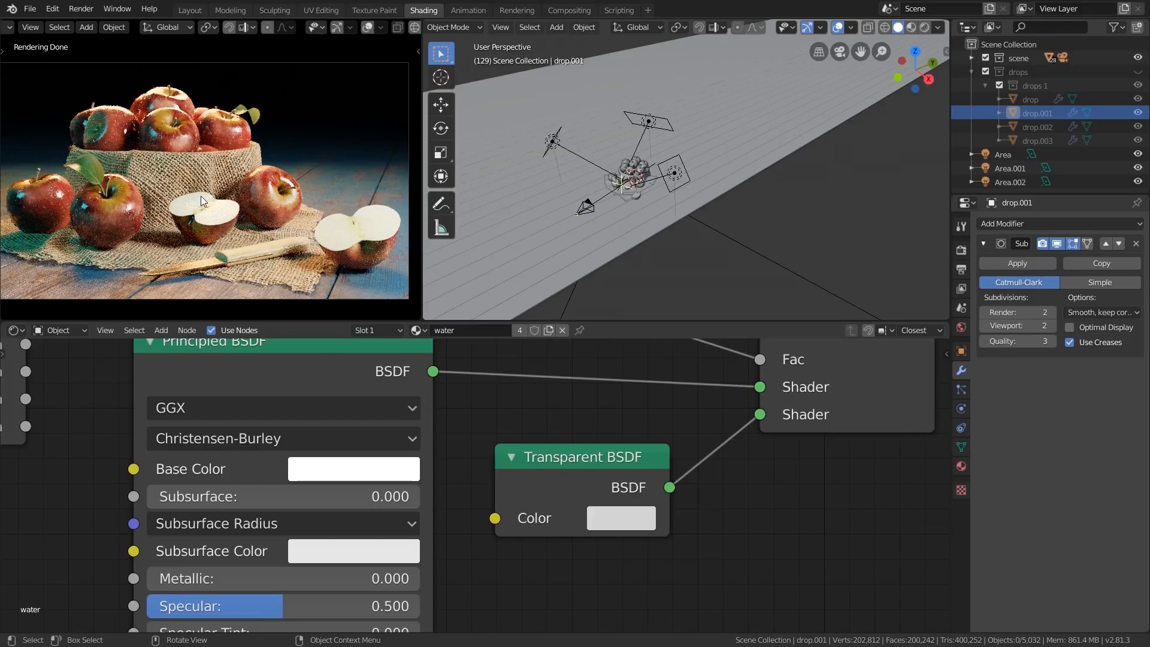
scroll(598, 471, "down", 4)
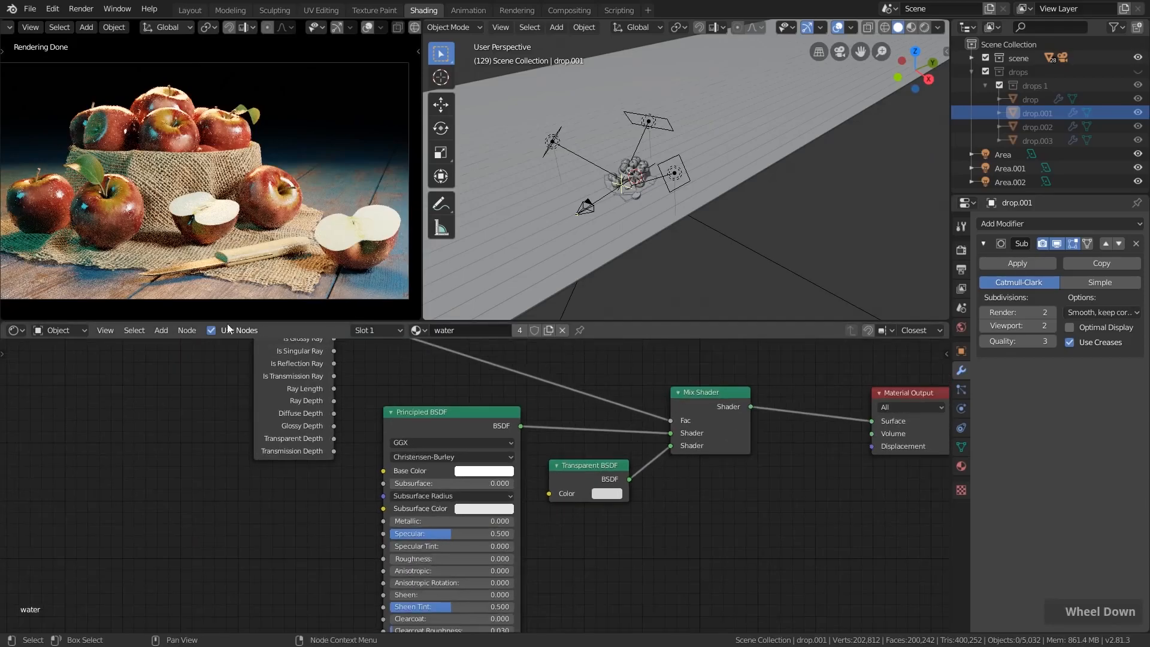
key("Home")
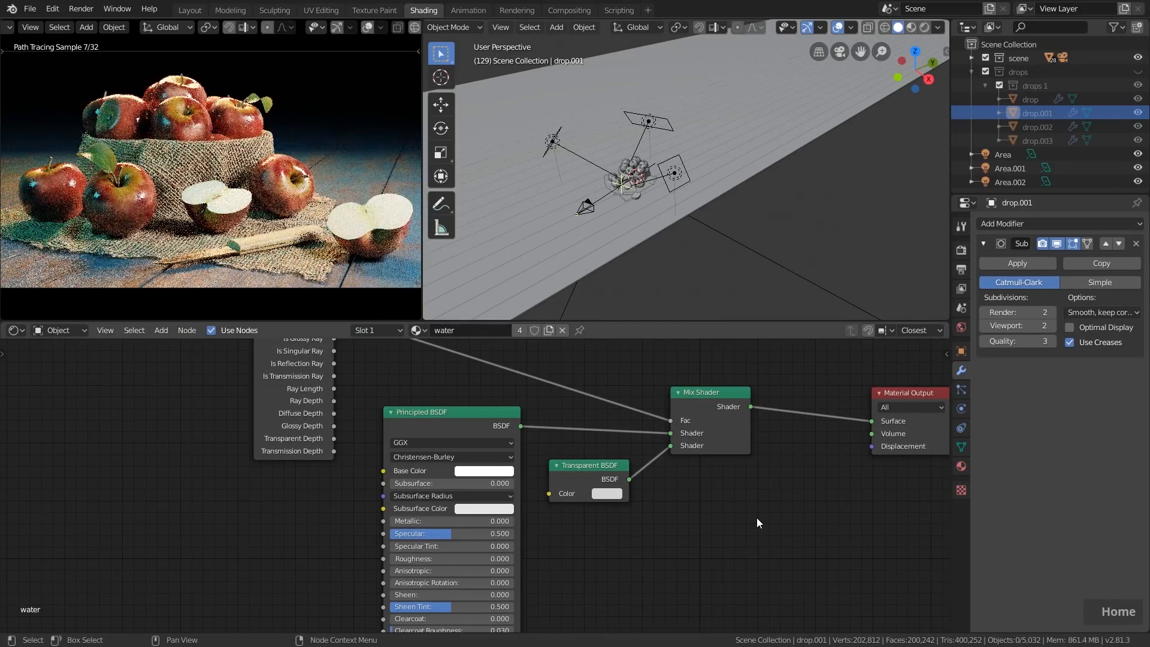
middle_click_drag(747, 514, 569, 514)
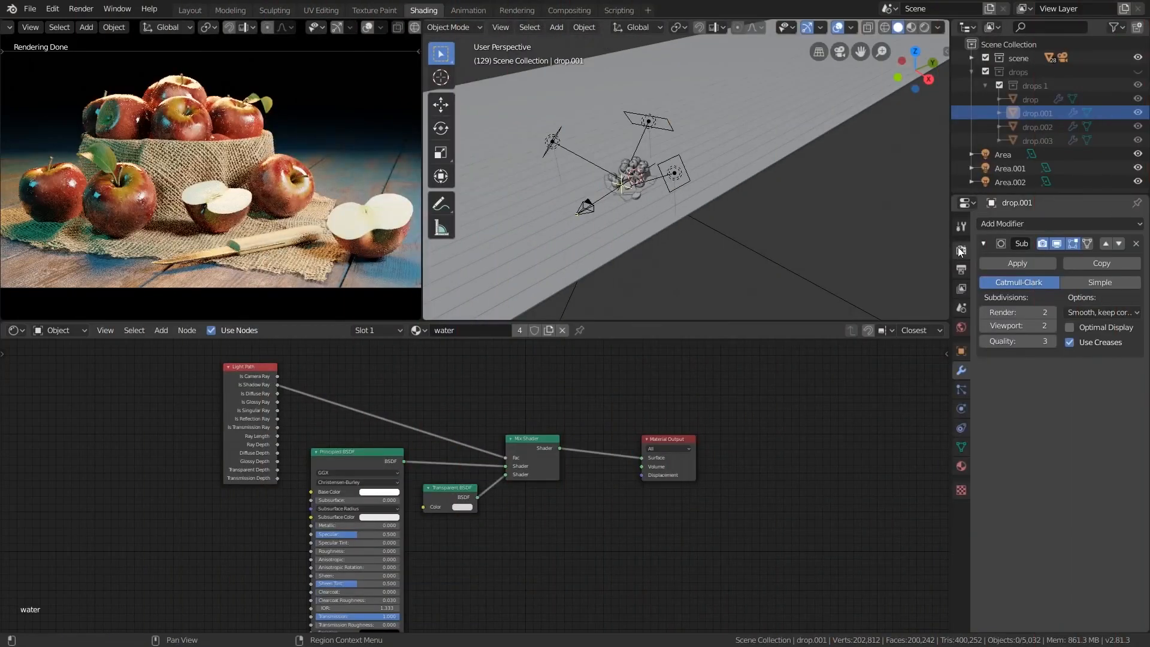
Step: Set the Cycles Render samples to 32 and render the still image
left_click(961, 251)
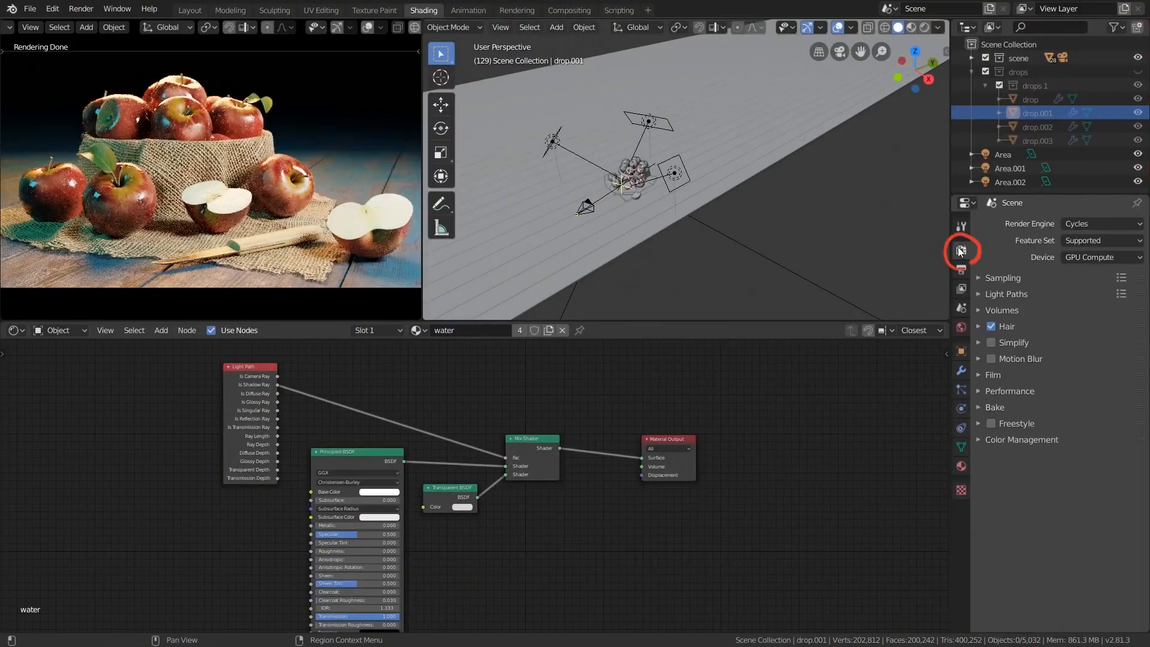
left_click(990, 281)
left_click(1096, 316)
type("32")
key("Return")
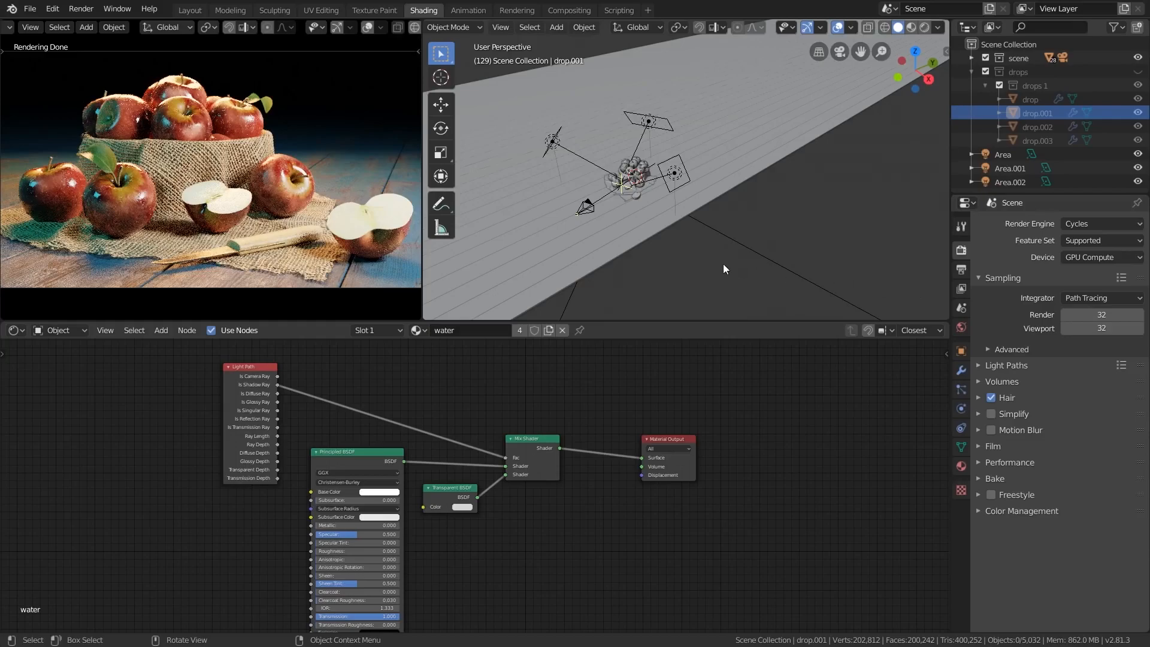
left_click(81, 8)
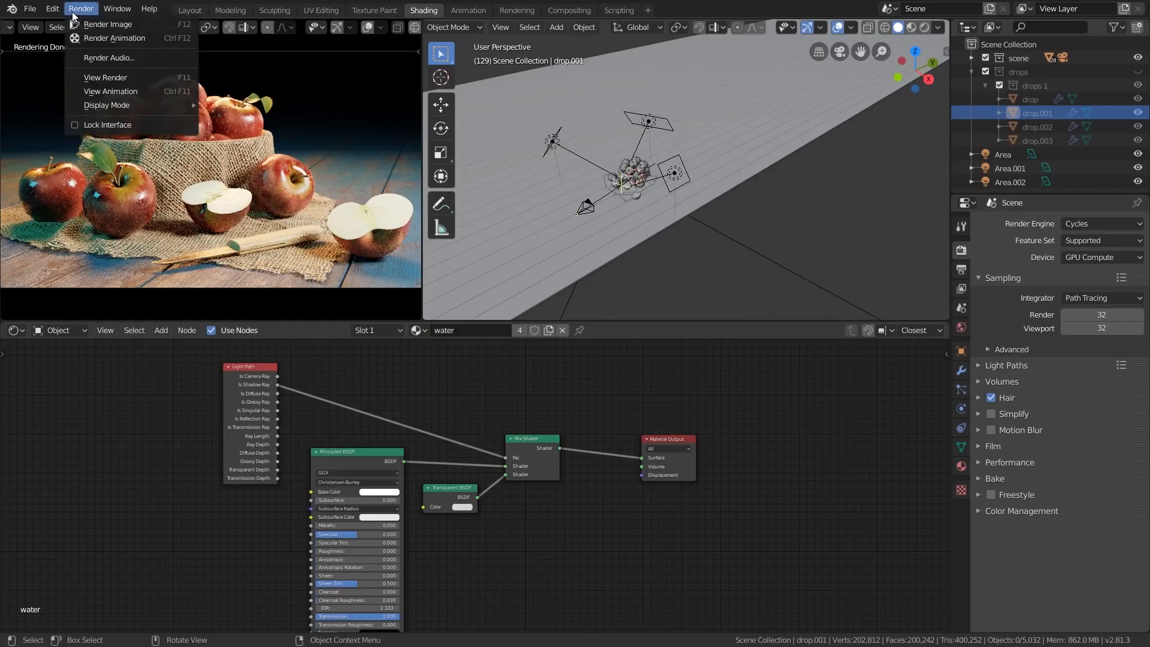
left_click(116, 24)
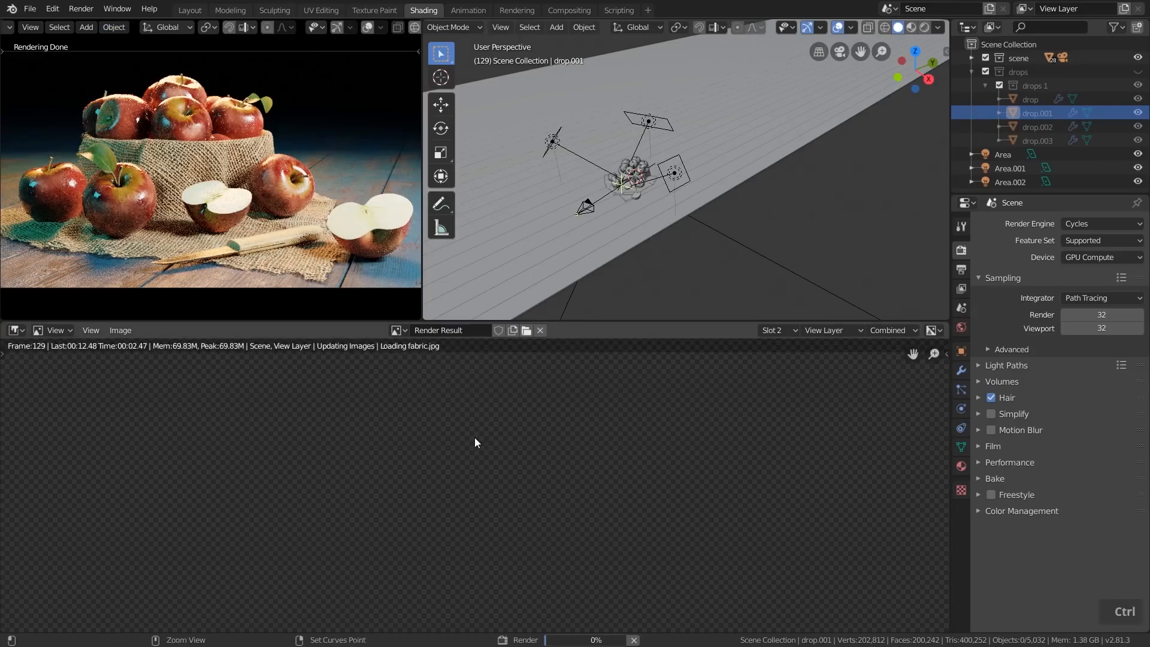
Step: Maximize the render result view and examine the still life as it finishes rendering
key("ctrl+space")
middle_click(541, 410)
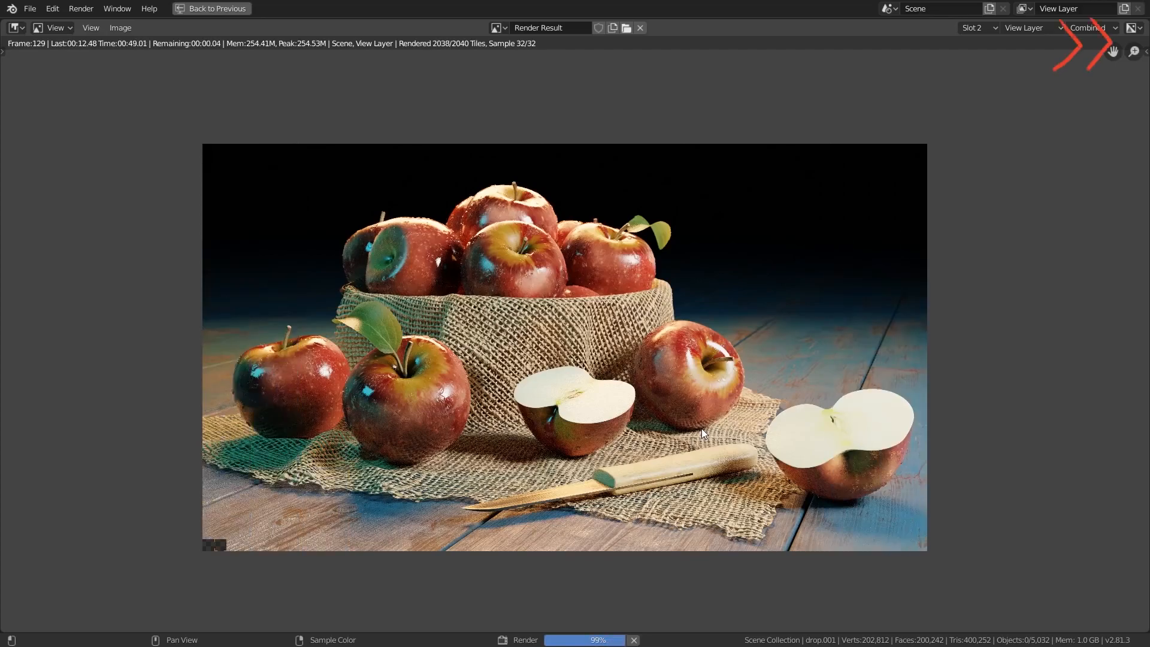
scroll(633, 426, "up", 1)
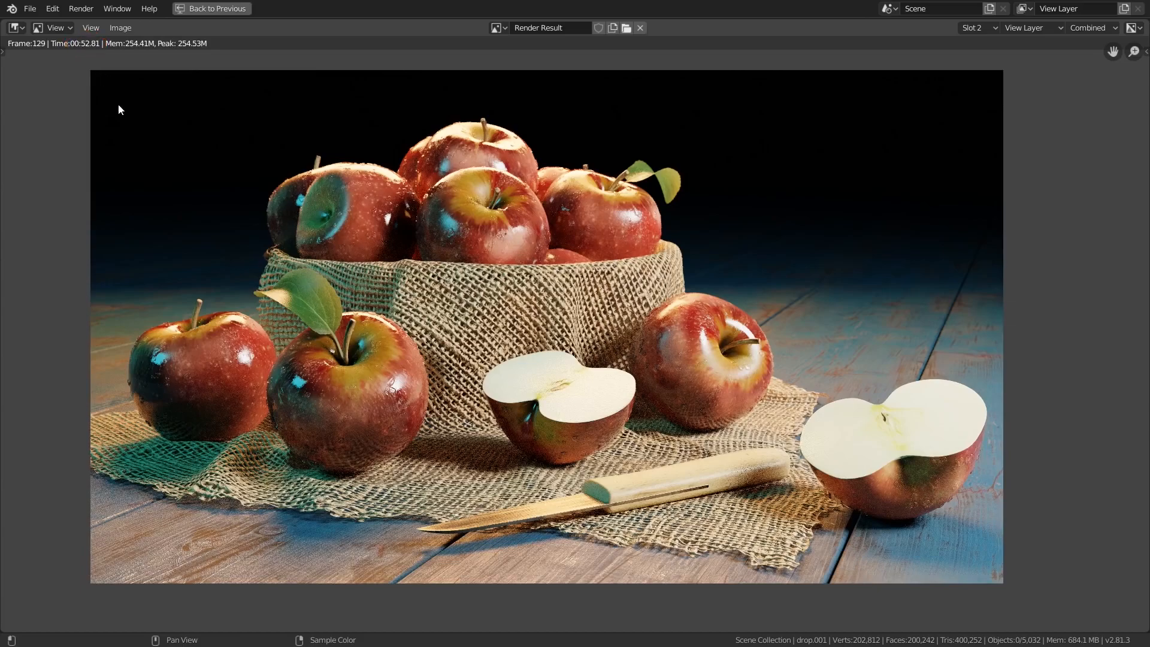
scroll(437, 356, "up", 1)
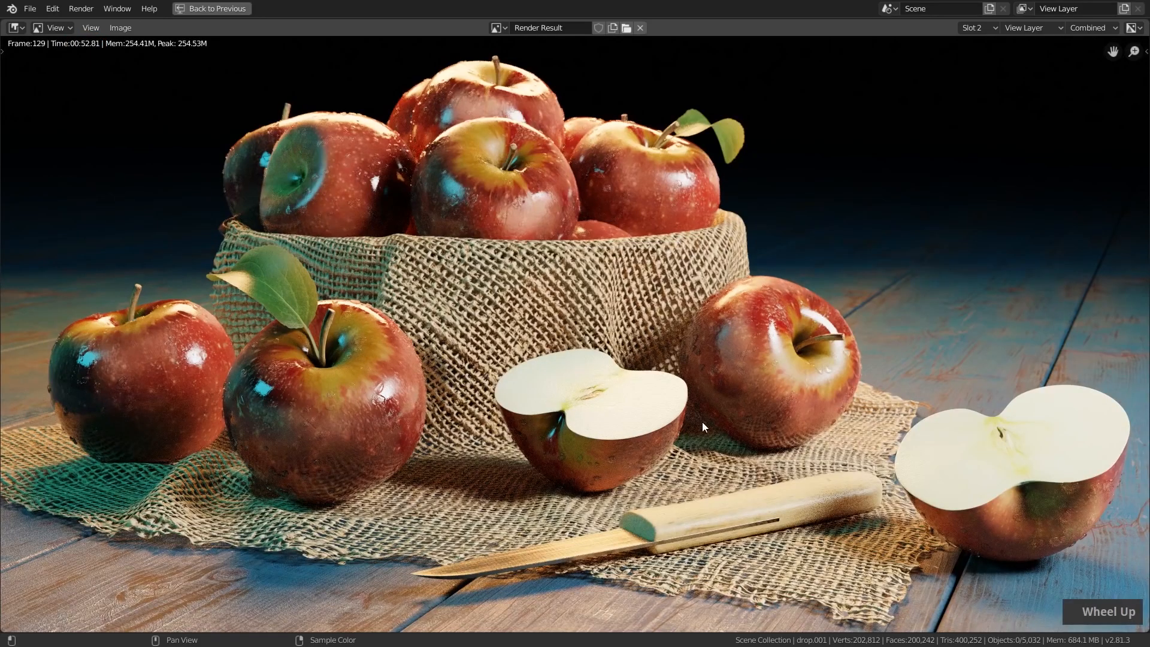
scroll(530, 430, "down", 1)
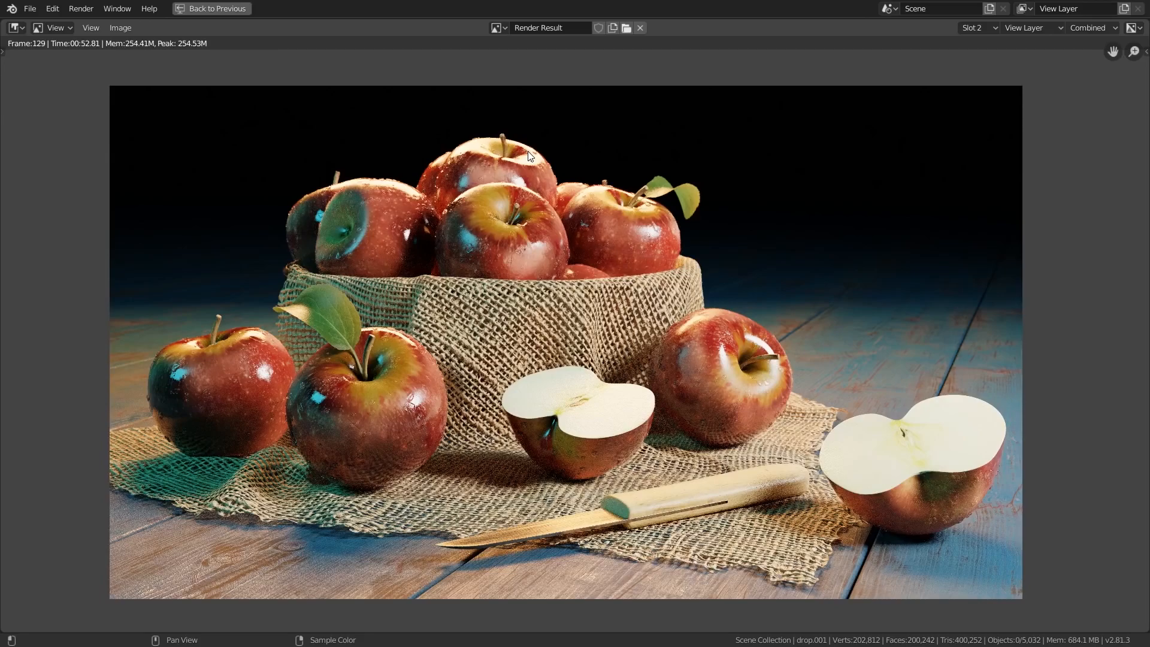
Step: Compare the earlier render in Slot 1 with the new Cycles render in Slot 2 by switching between them repeatedly
left_click(971, 27)
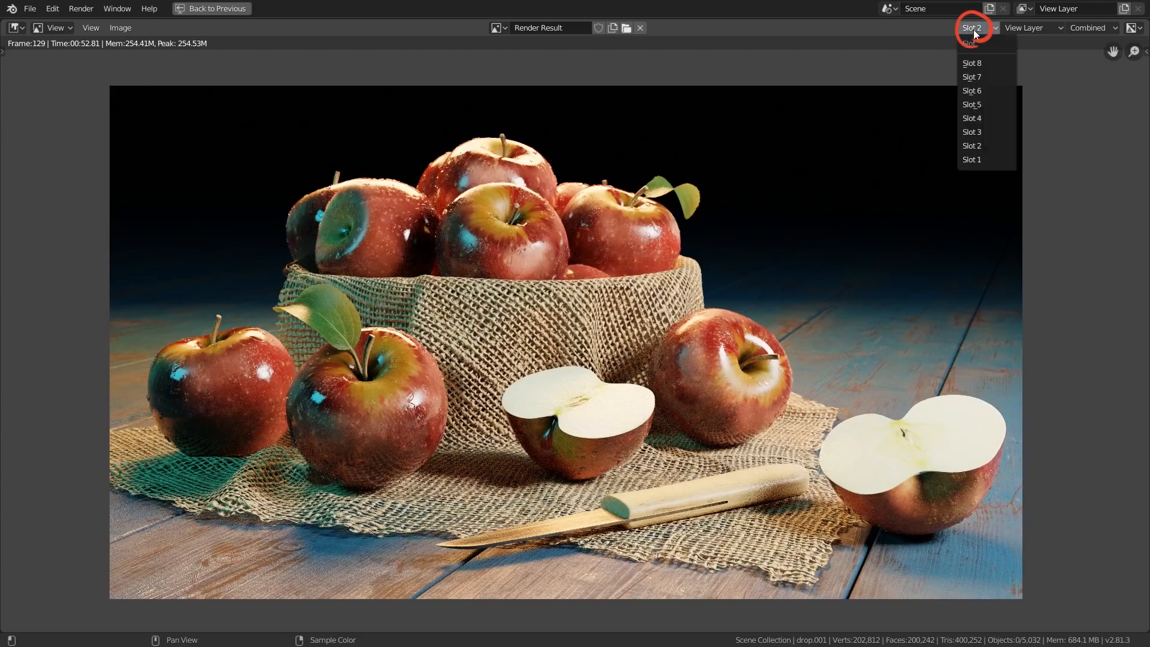
left_click(974, 161)
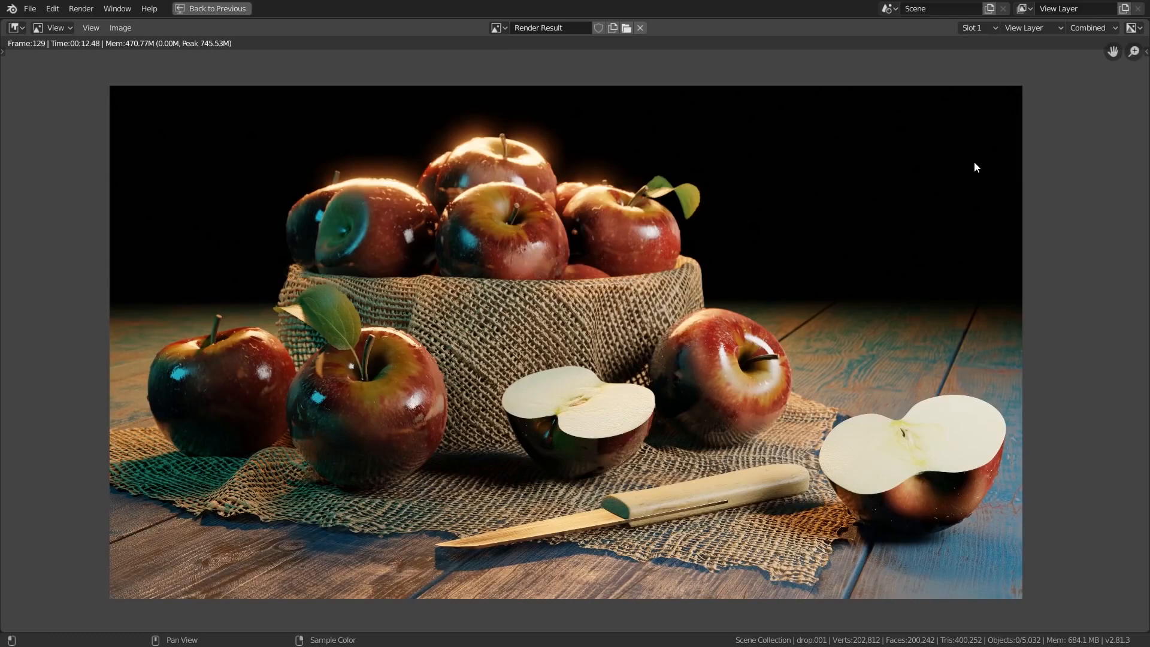
key("j")
key("j")
key("j")
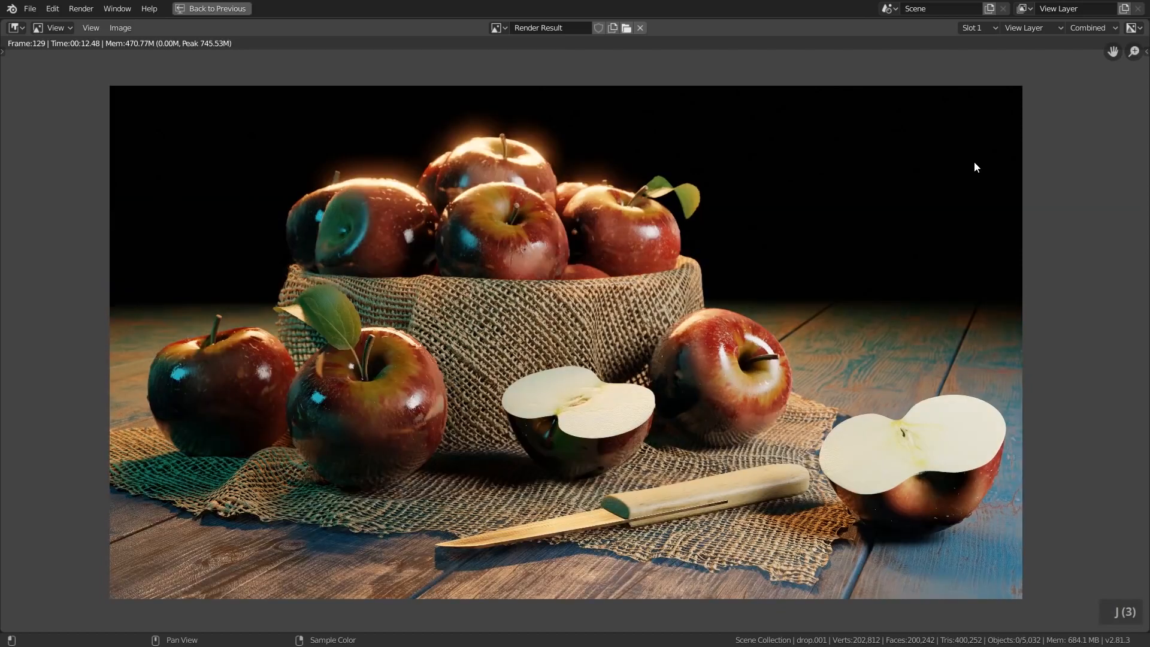
key("j")
key("j")
key("j")
key("j")
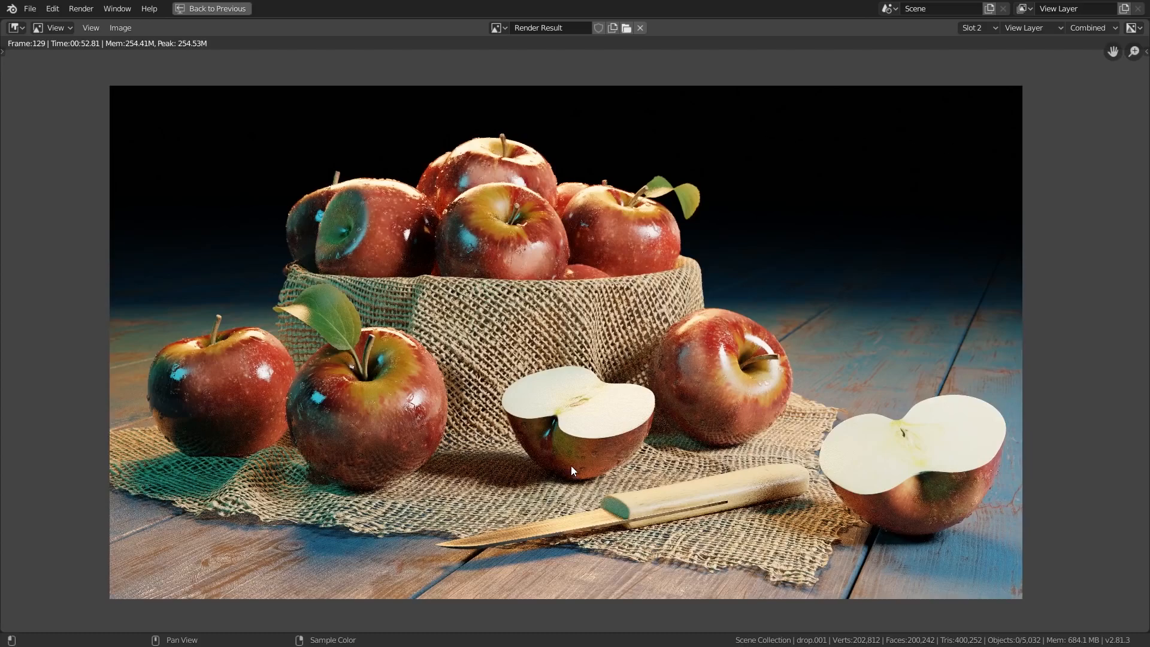
Step: Choose Slot 3 for the next render and return to the normal layout with the water material's nodes
left_click(967, 28)
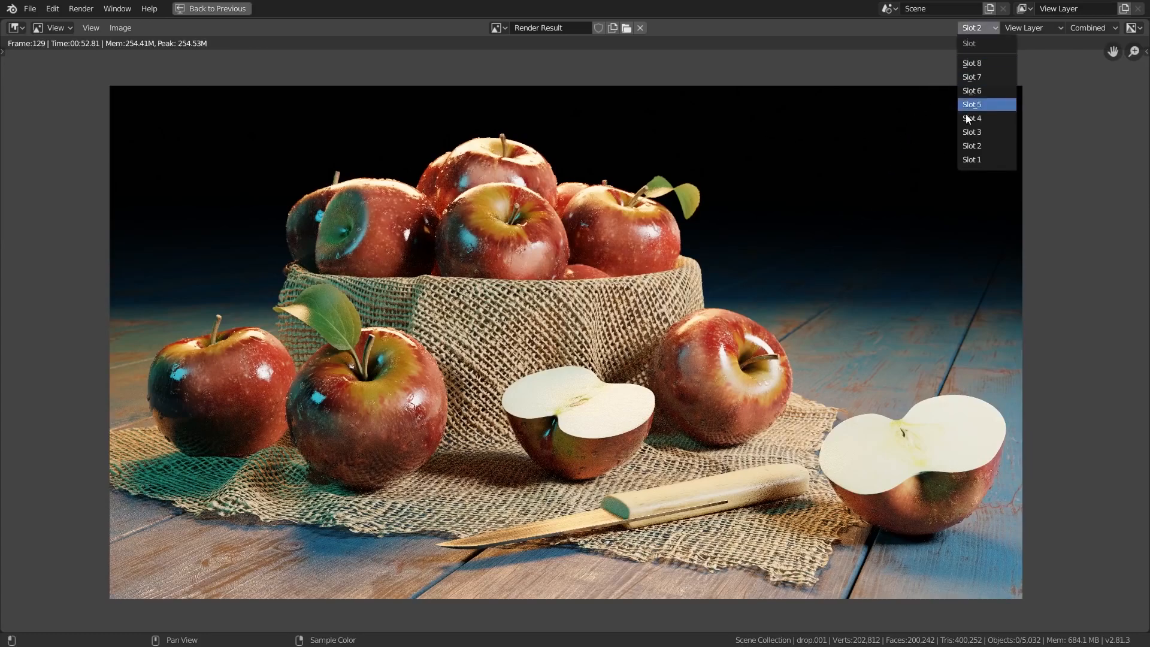
left_click(971, 131)
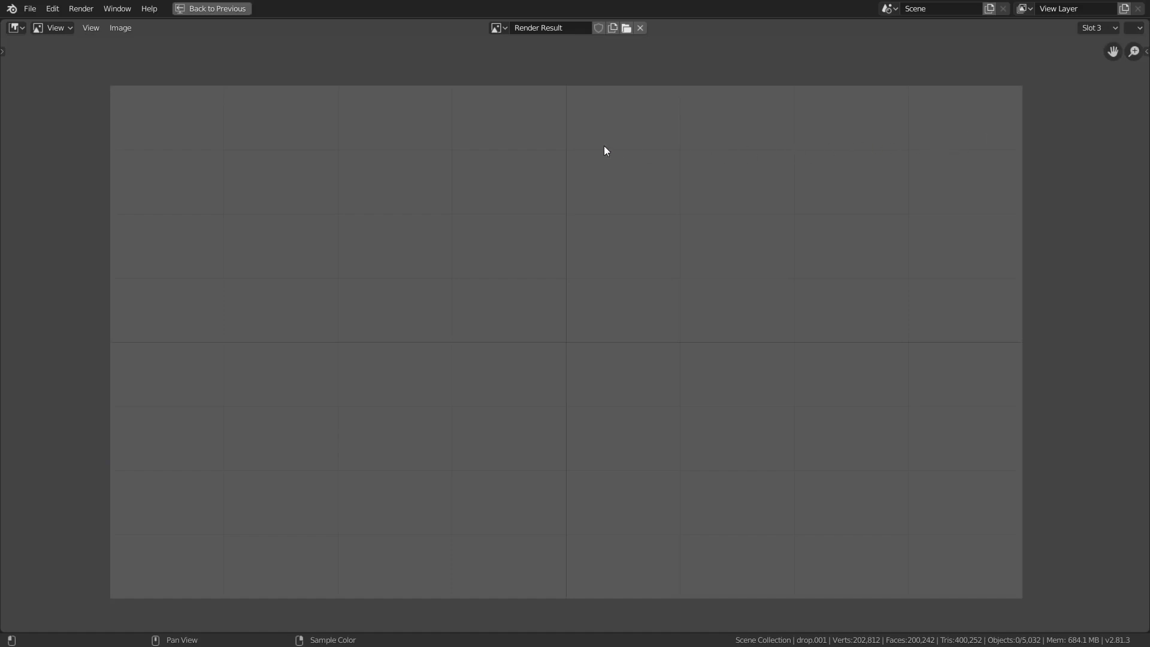
left_click(193, 10)
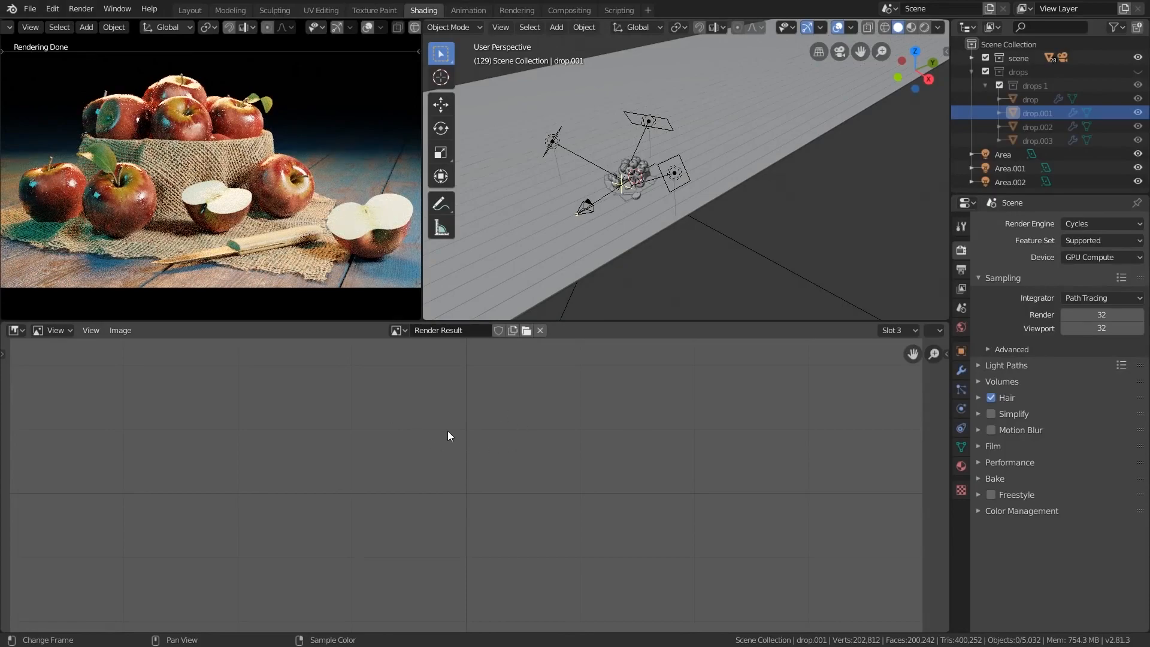
key("Escape")
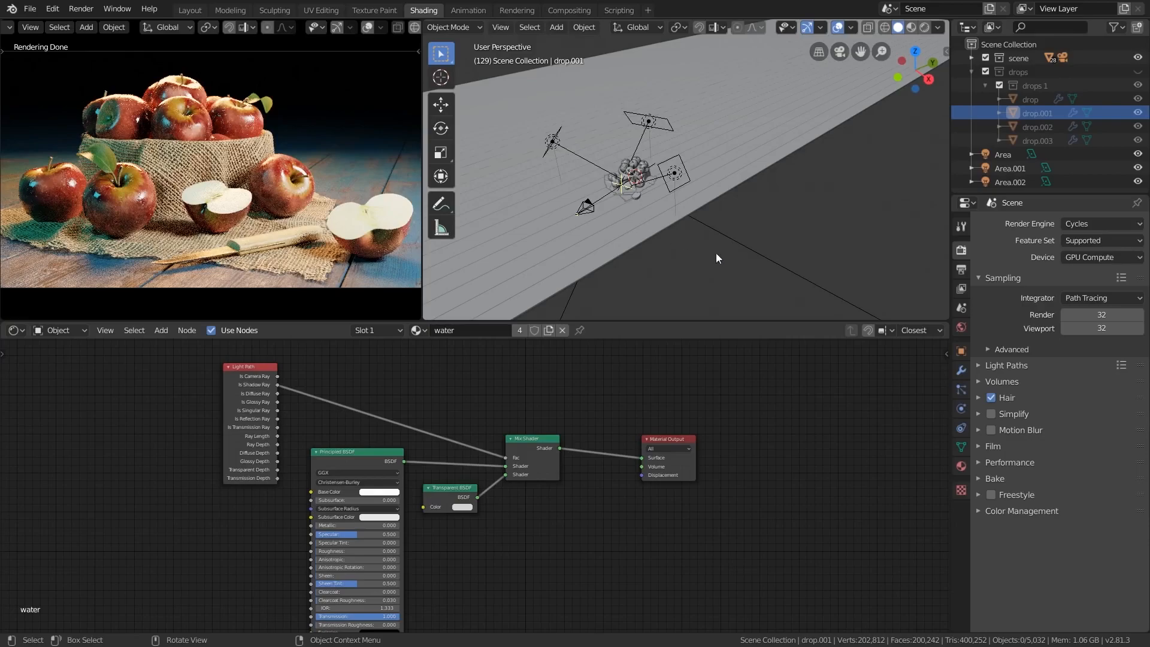
Step: Enable Denoising for the view layer, keeping its default radius and strength settings
left_click(961, 290)
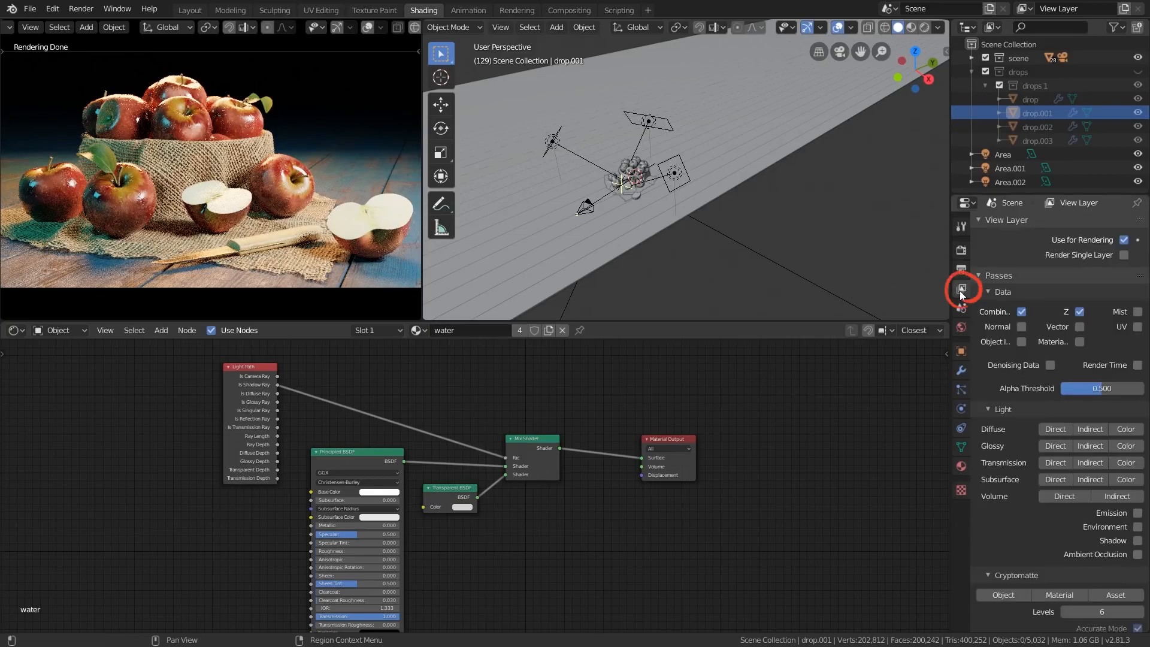
left_click_drag(994, 220, 1001, 393)
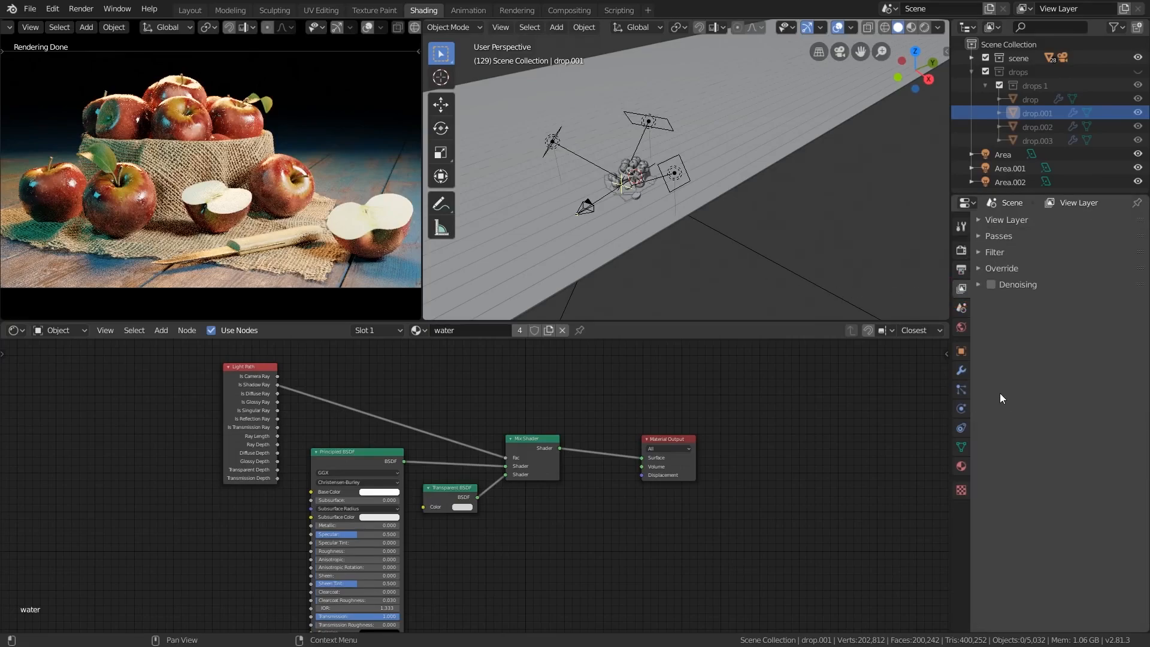
left_click(978, 285)
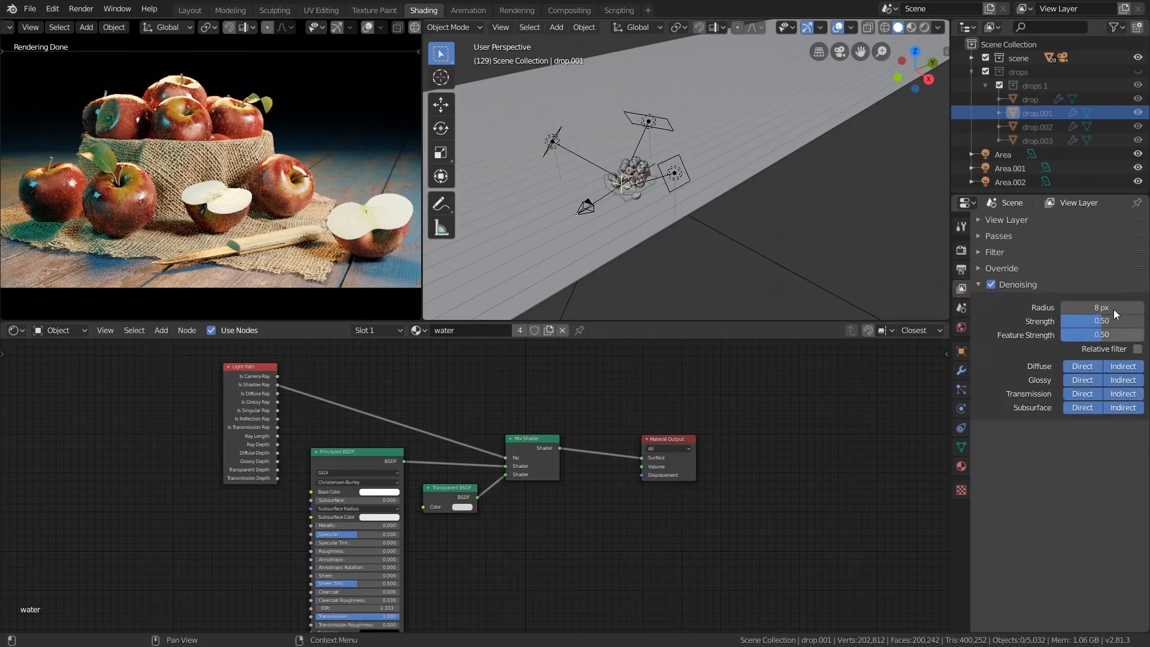
left_click(978, 285)
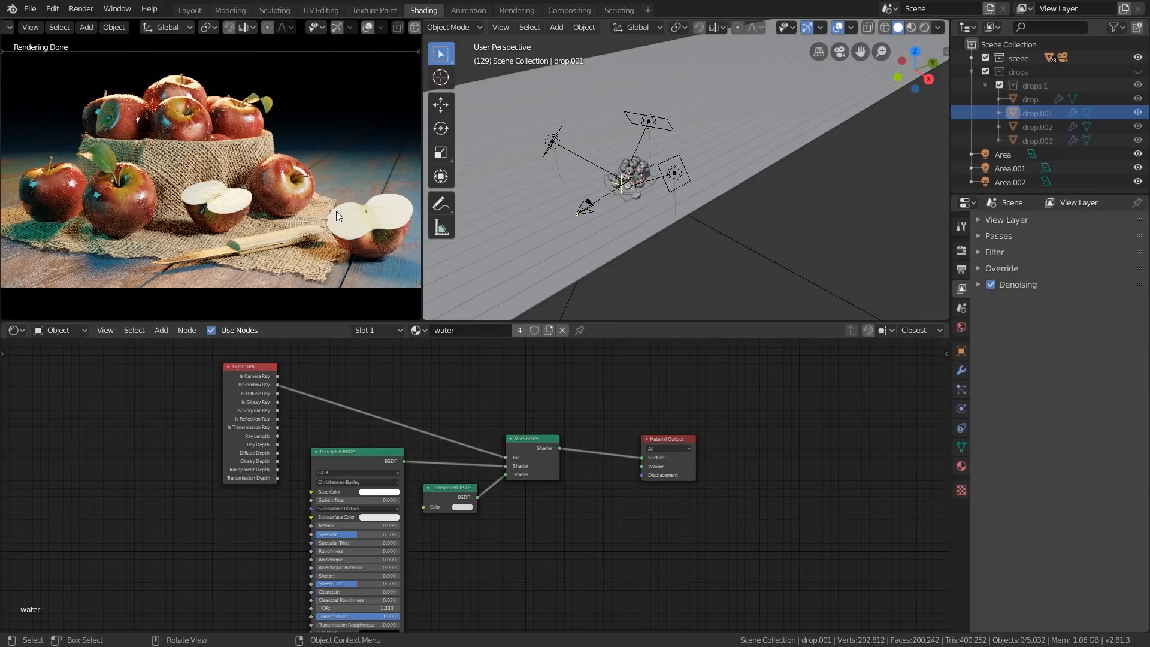
Step: Render the still image with denoising into Slot 3 and follow its progress in the maximized render view
key("F12")
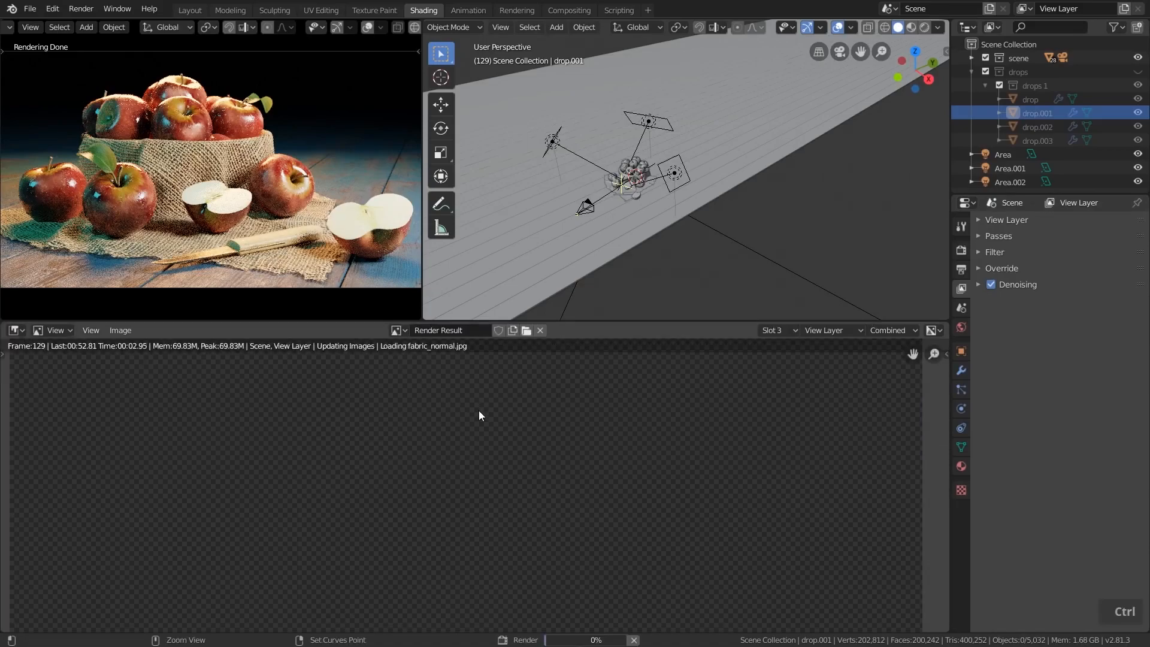
key("ctrl+space")
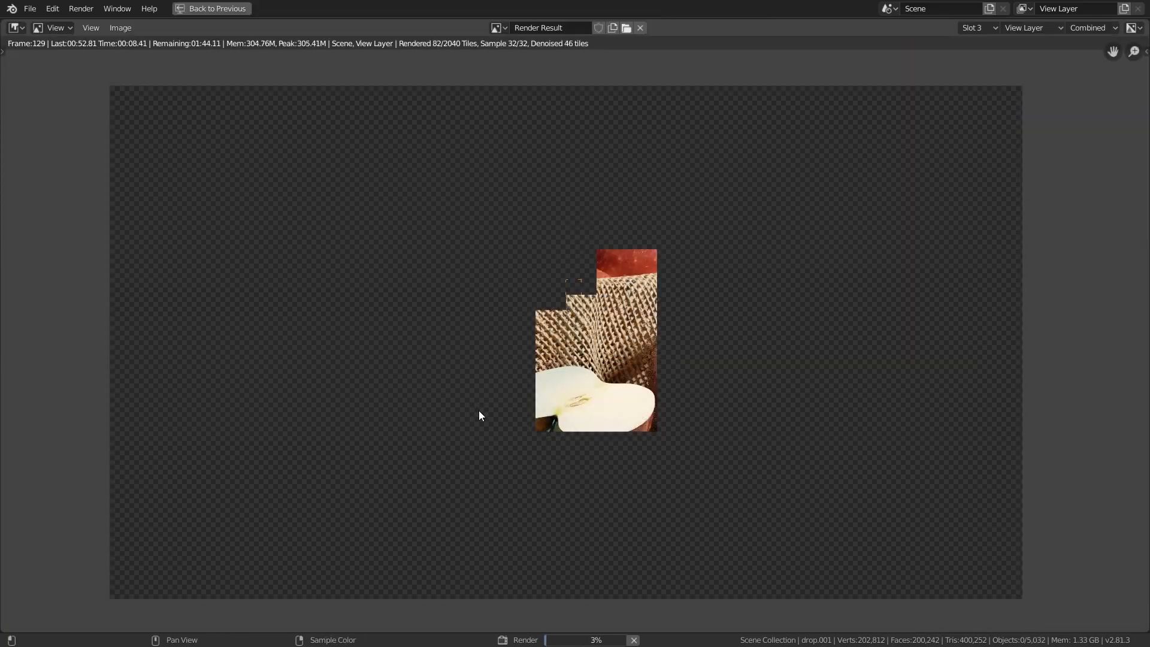
scroll(550, 259, "up", 8)
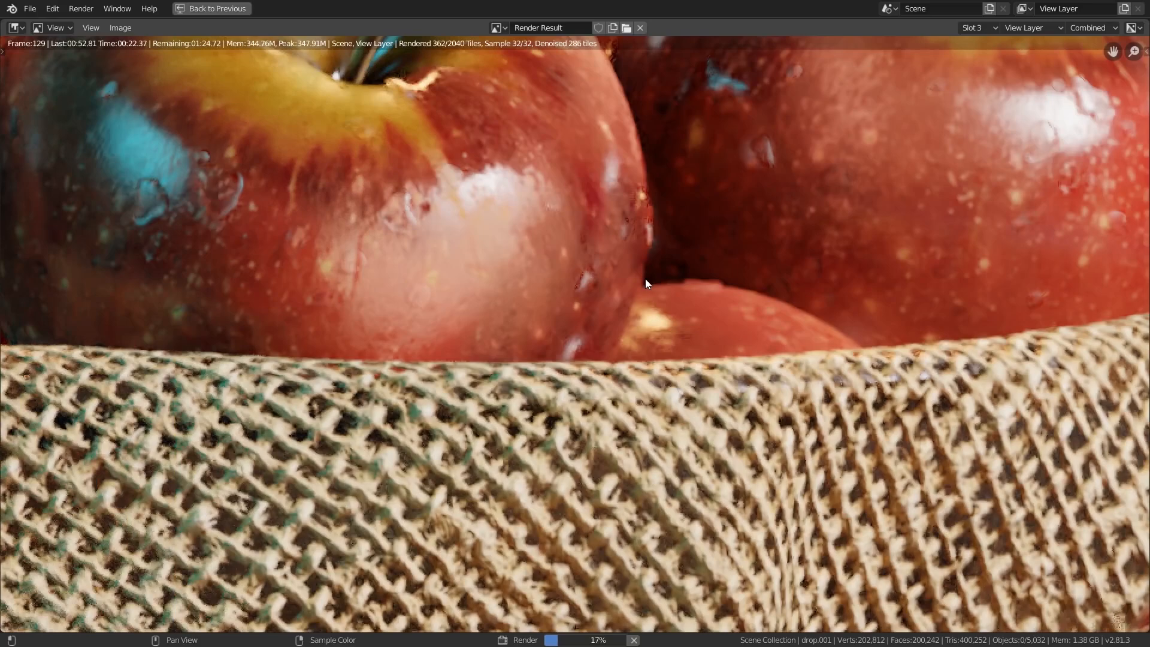
scroll(645, 278, "down", 7)
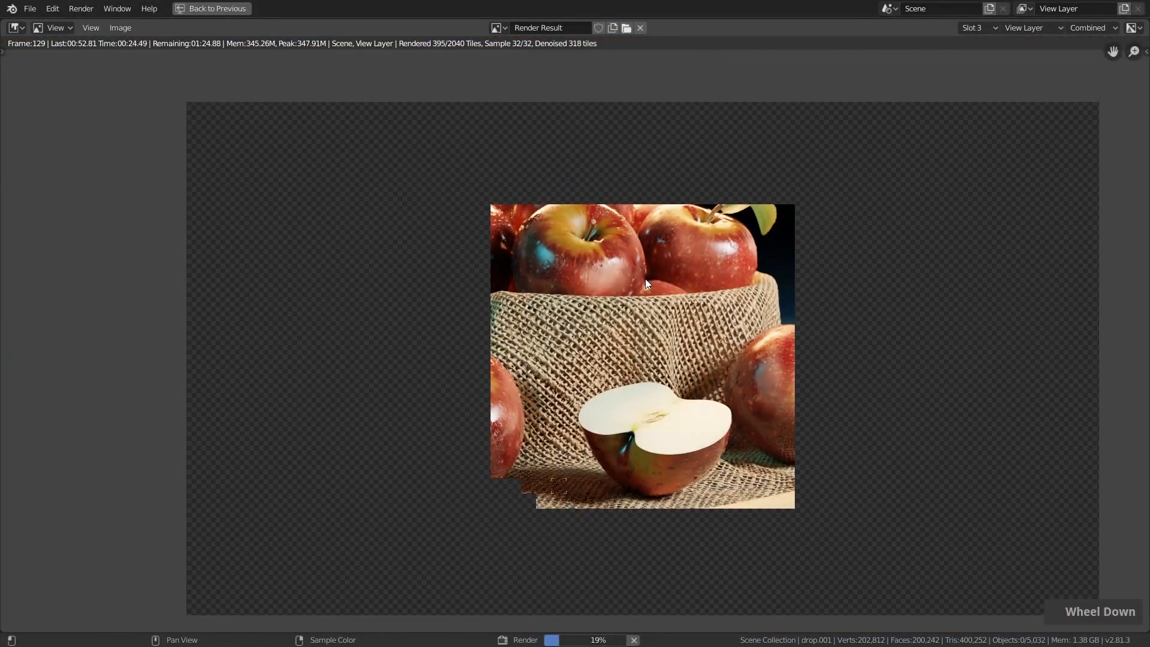
middle_click(642, 293)
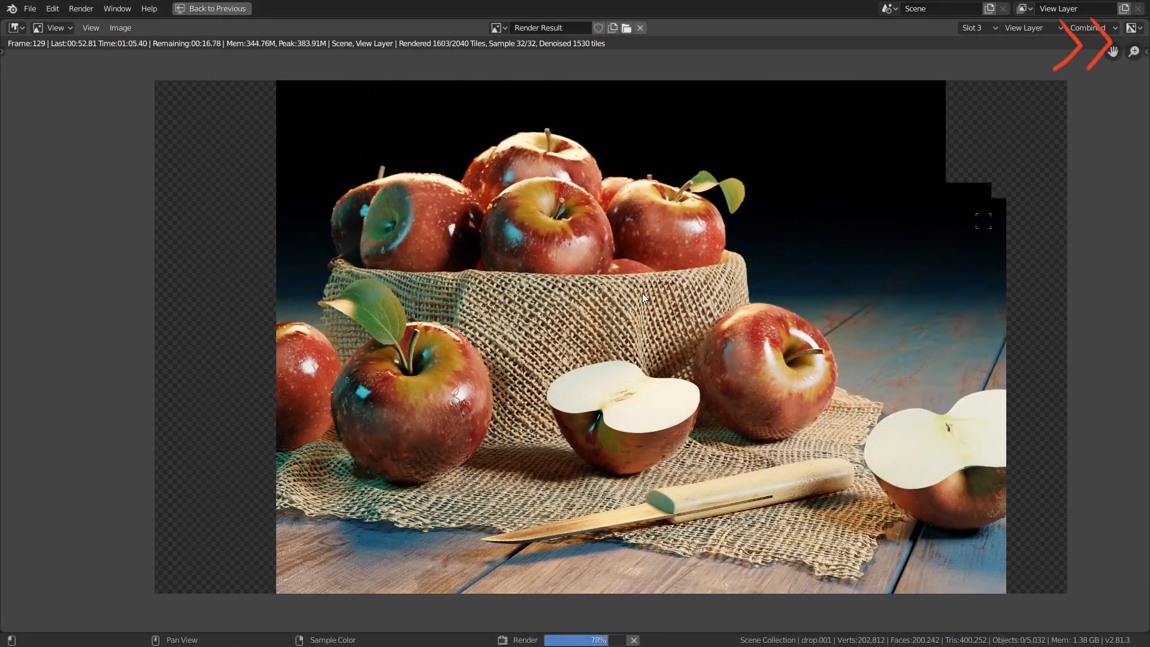
middle_click_drag(904, 470, 878, 470)
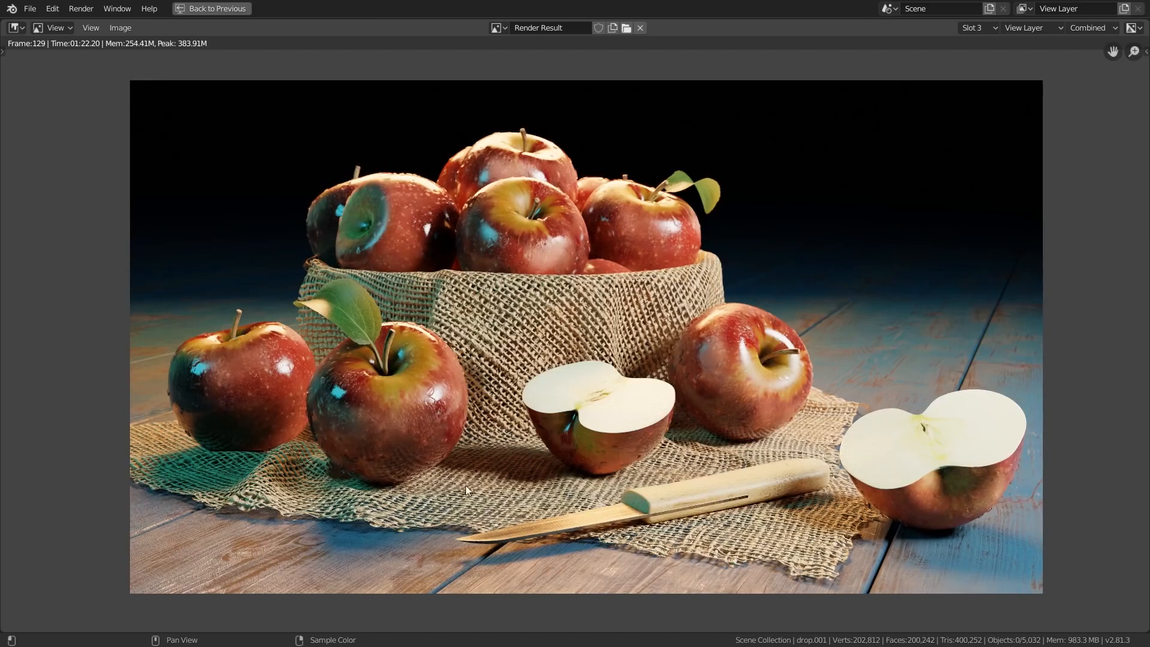
Step: Examine the denoised render up close, checking the water drops, the apple skins and the burlap for lost detail
scroll(434, 458, "up", 8)
middle_click_drag(432, 432, 570, 387)
middle_click_drag(709, 134, 657, 286)
scroll(710, 299, "down", 1)
middle_click_drag(487, 230, 584, 320)
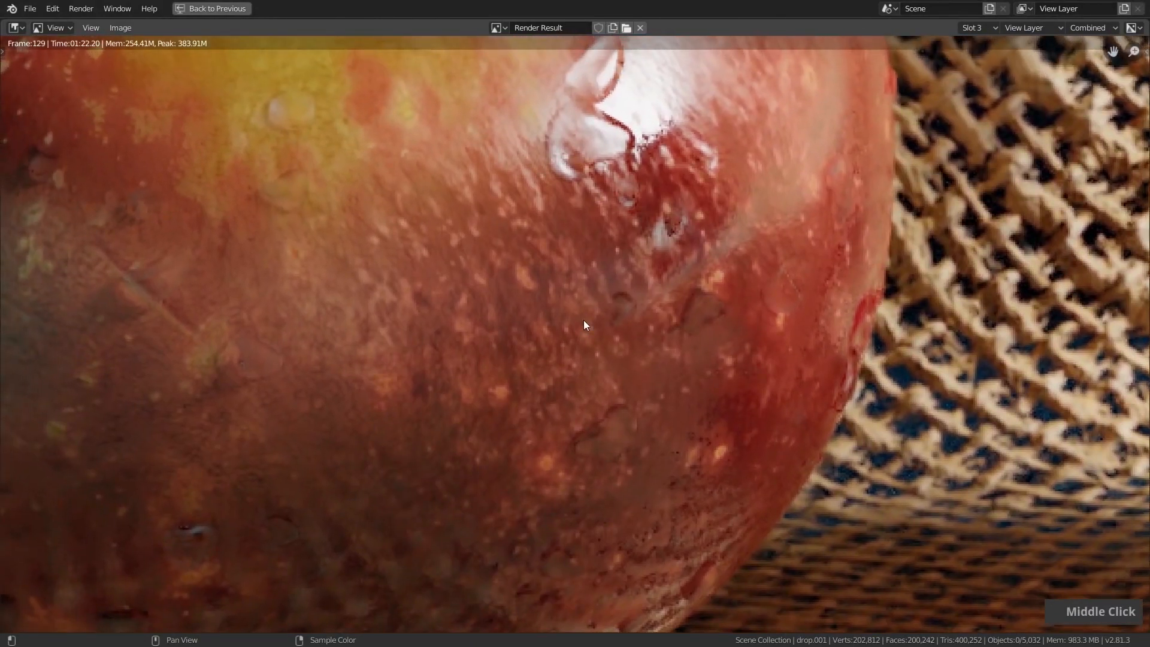
scroll(584, 320, "down", 1)
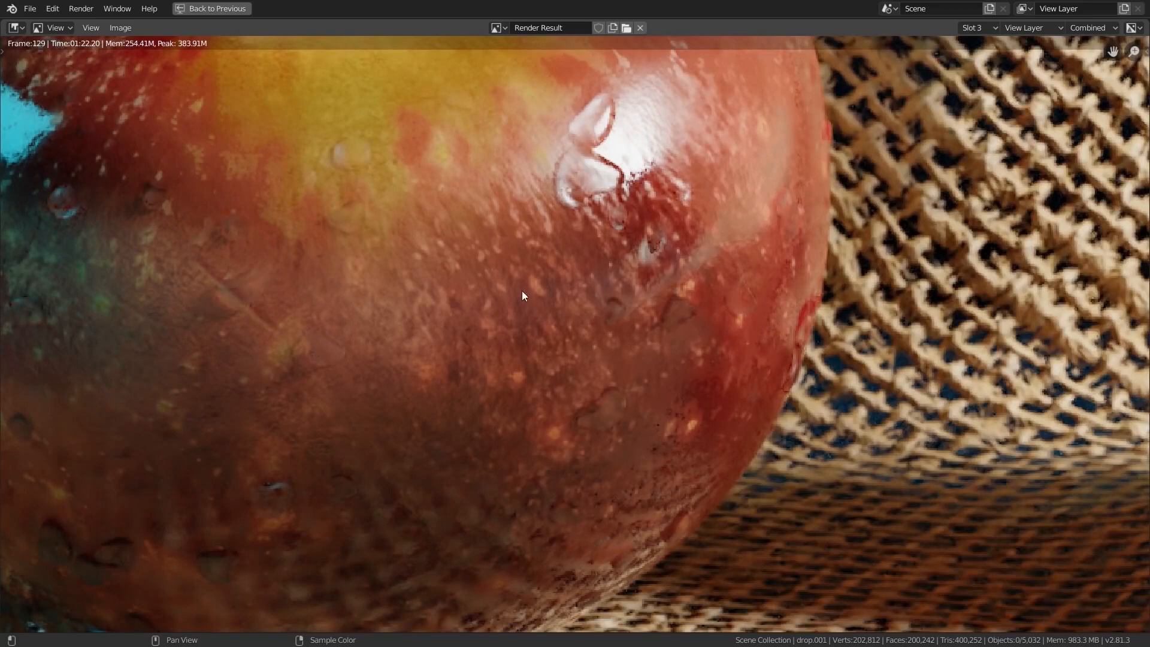
middle_click_drag(437, 347, 652, 335)
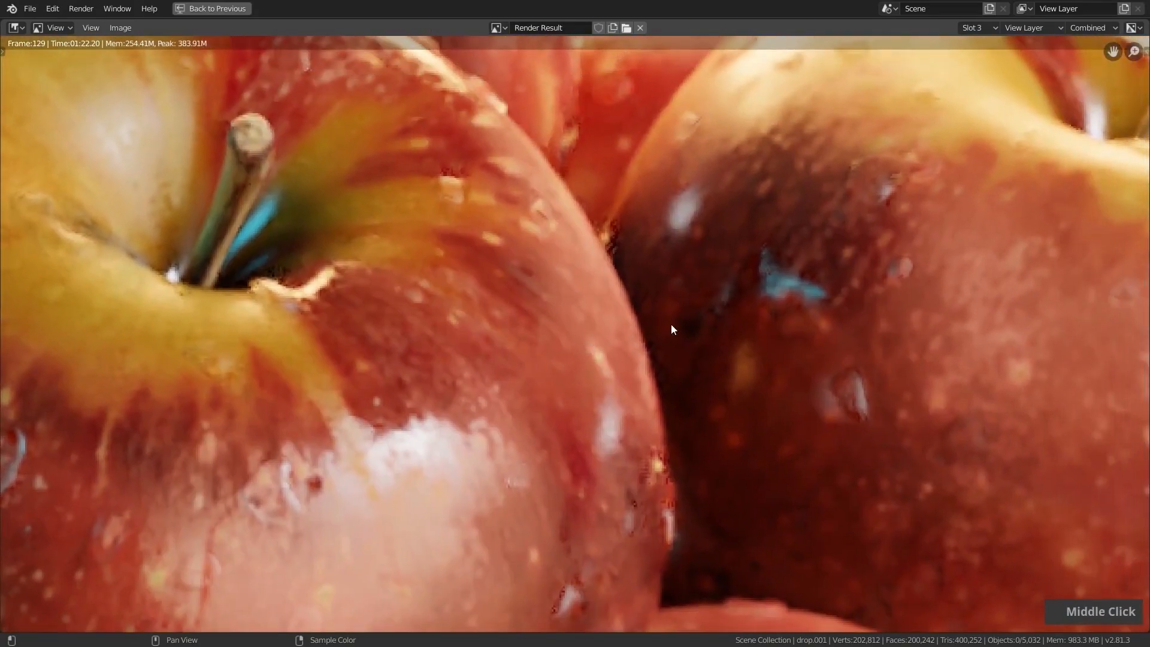
middle_click_drag(561, 232, 733, 491)
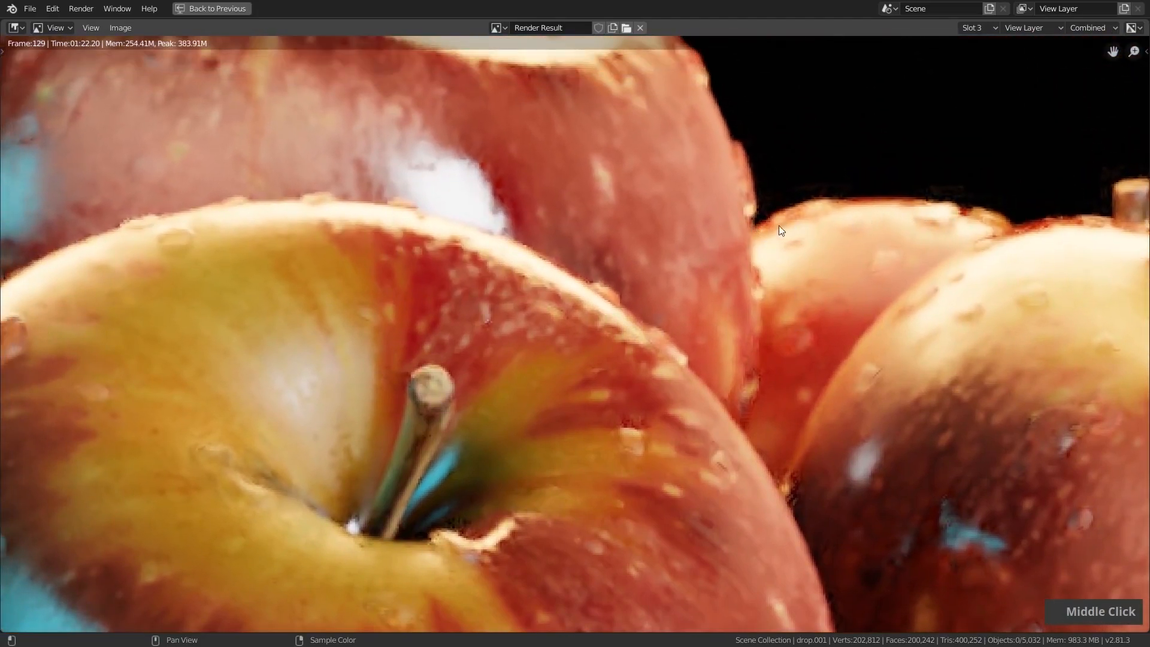
scroll(824, 270, "down", 4)
middle_click_drag(875, 484, 670, 348)
scroll(670, 347, "down", 1)
middle_click_drag(719, 400, 677, 364)
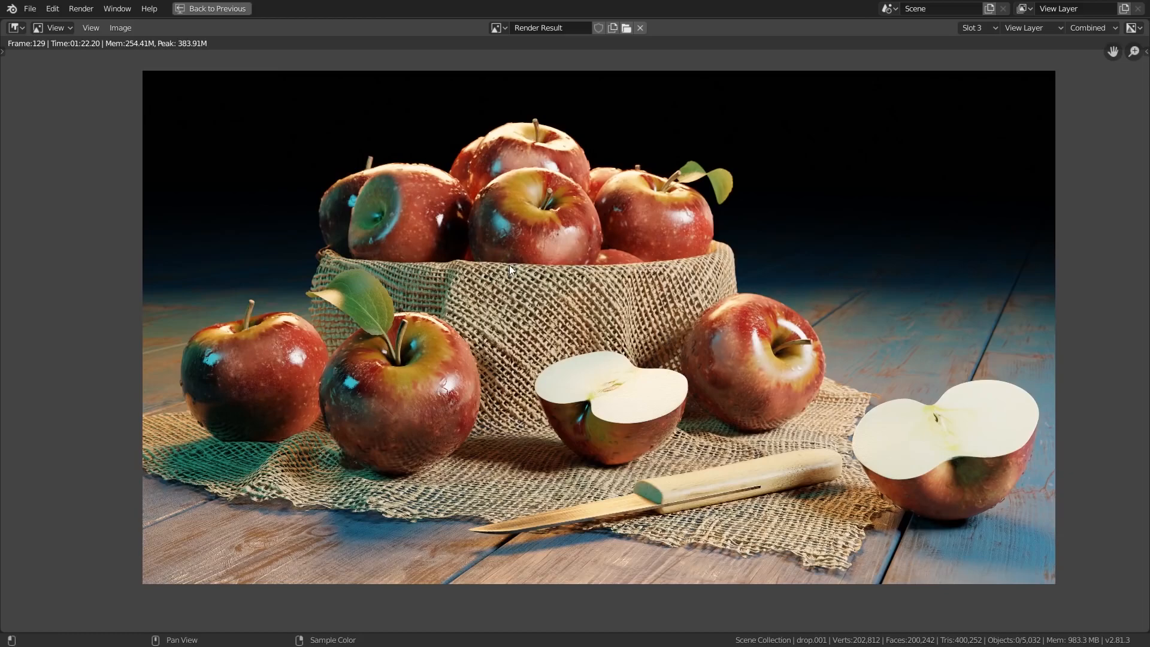
Step: Compare the noisy render in Slot 2 with the denoised one in Slot 3, close up on the basket apples
left_click(971, 30)
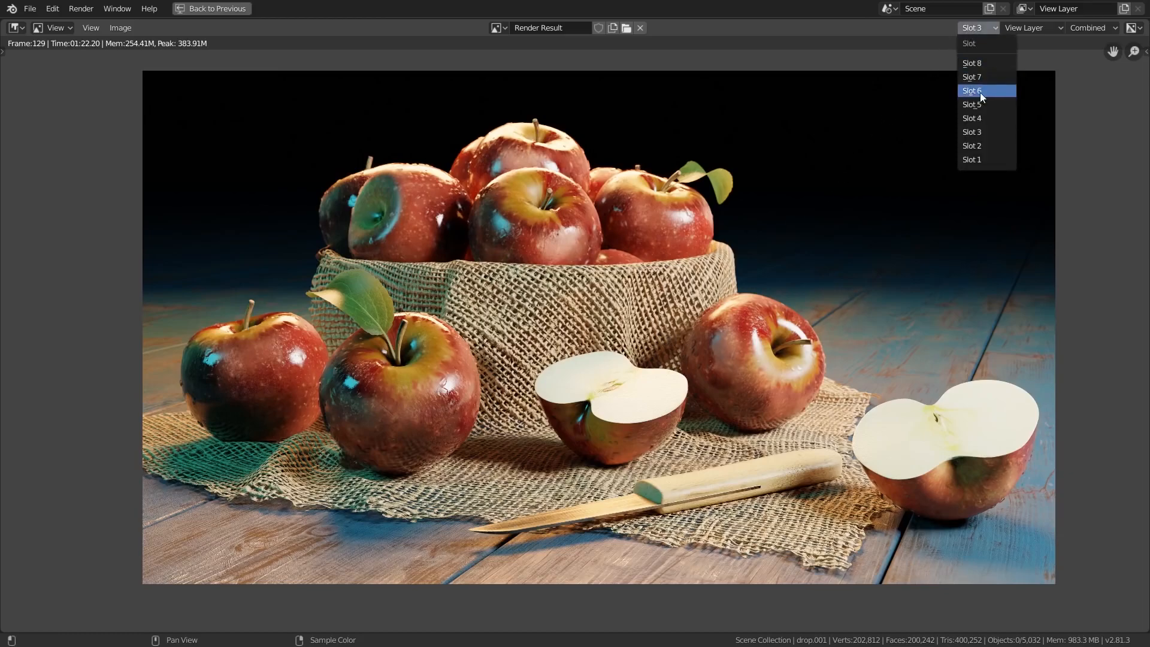
left_click(974, 146)
scroll(622, 230, "up", 4)
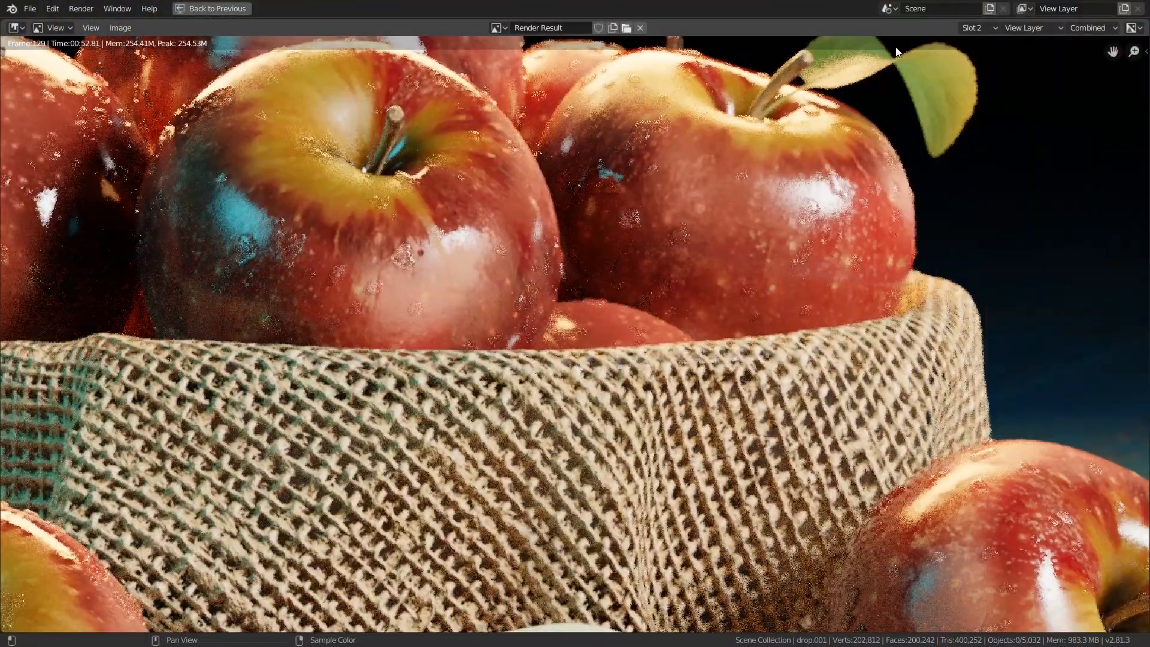
left_click(981, 30)
left_click(982, 131)
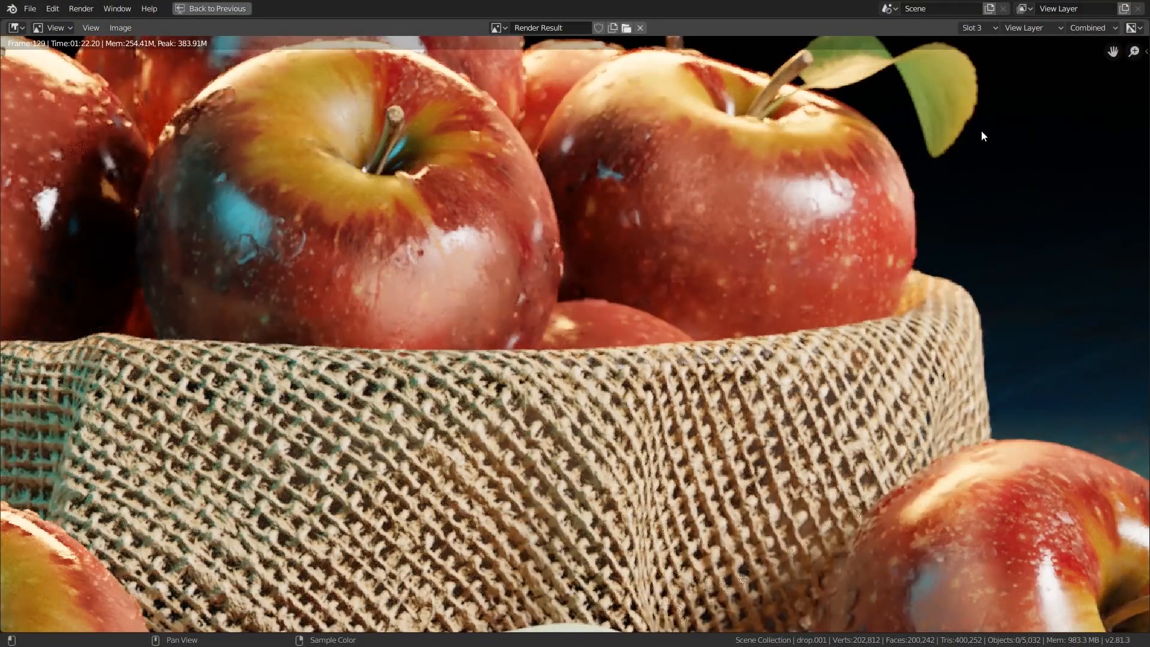
scroll(977, 130, "down", 5)
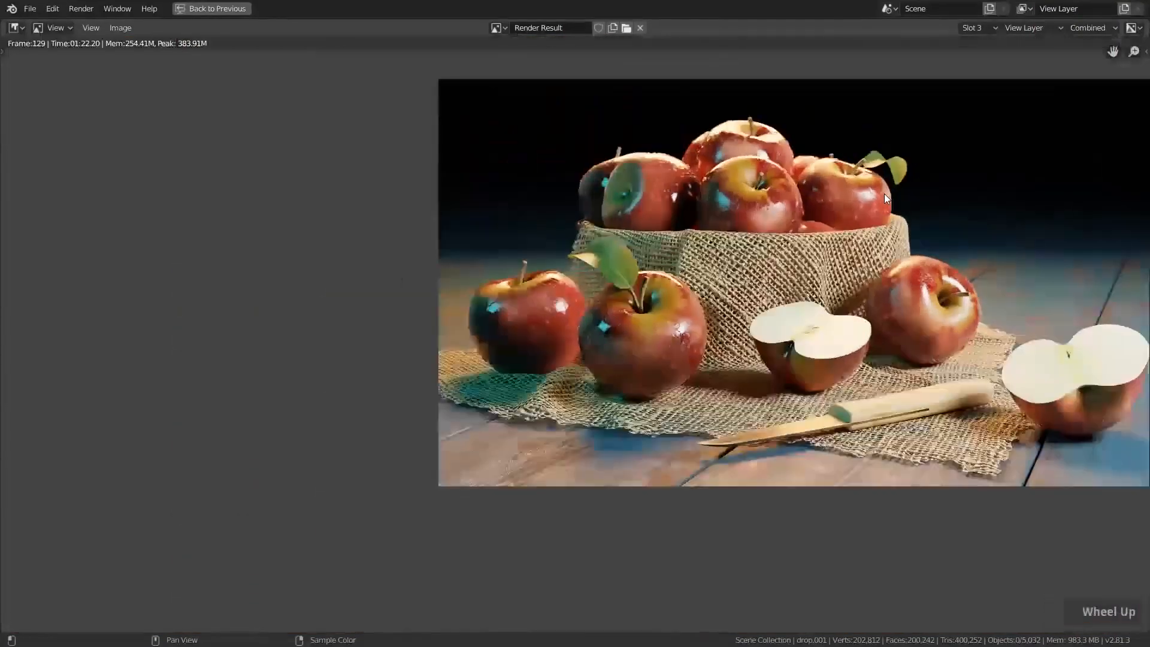
middle_click_drag(885, 193, 788, 240)
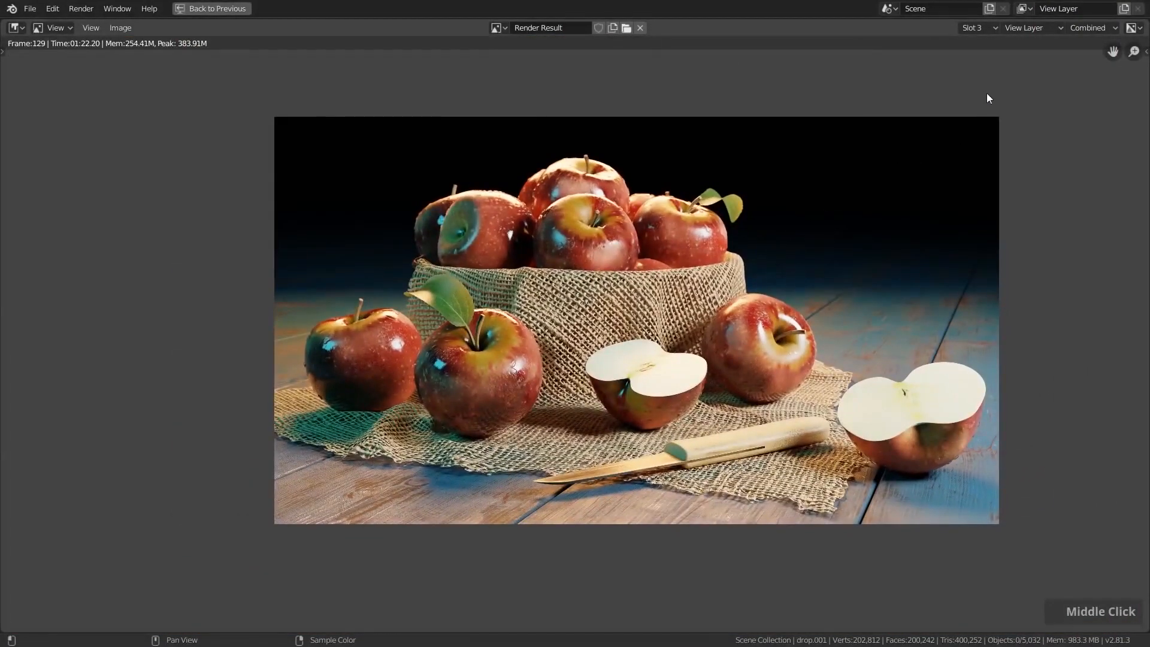
Step: Choose Slot 4 for the next render and return to the water material's node setup
left_click(979, 27)
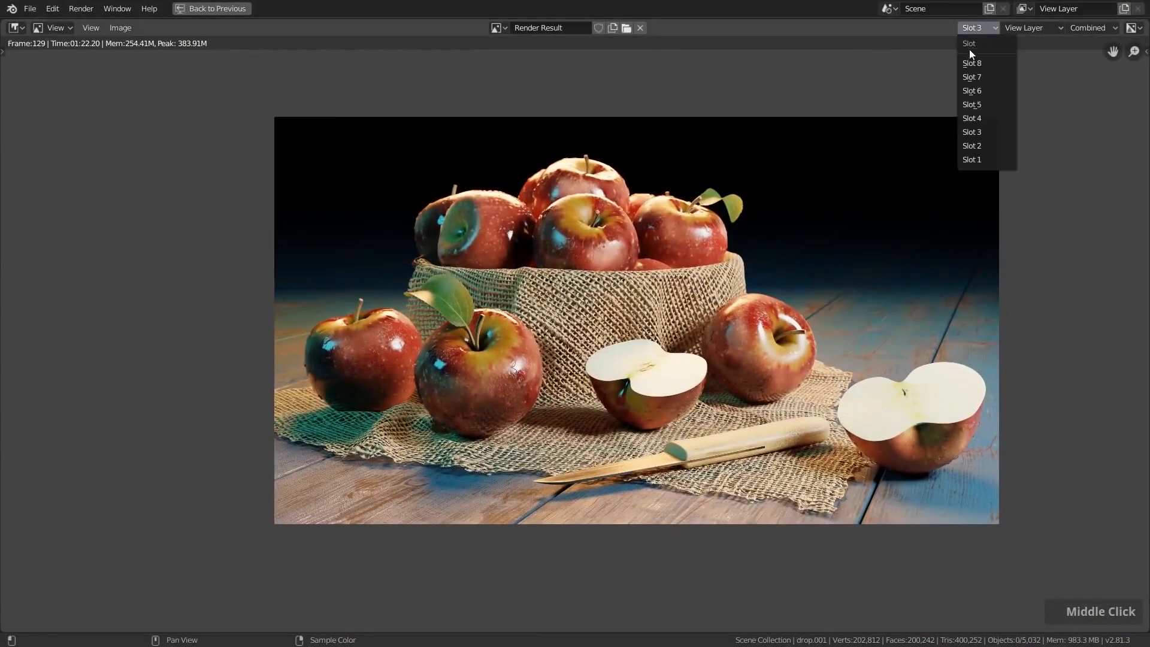
left_click(965, 119)
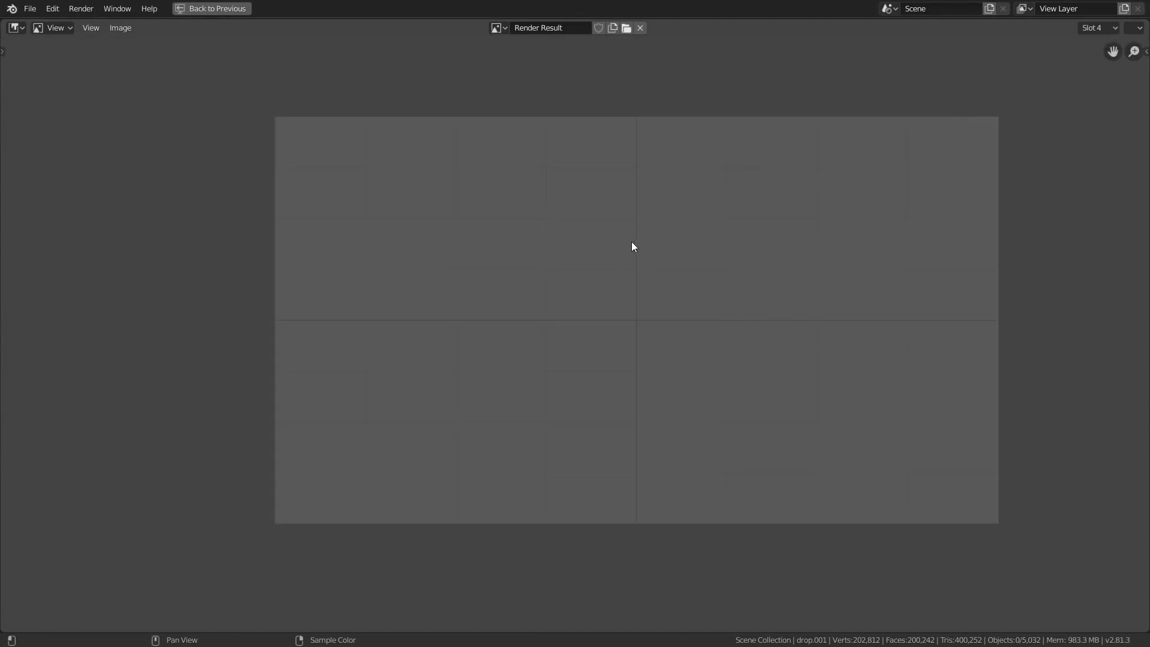
key("Escape")
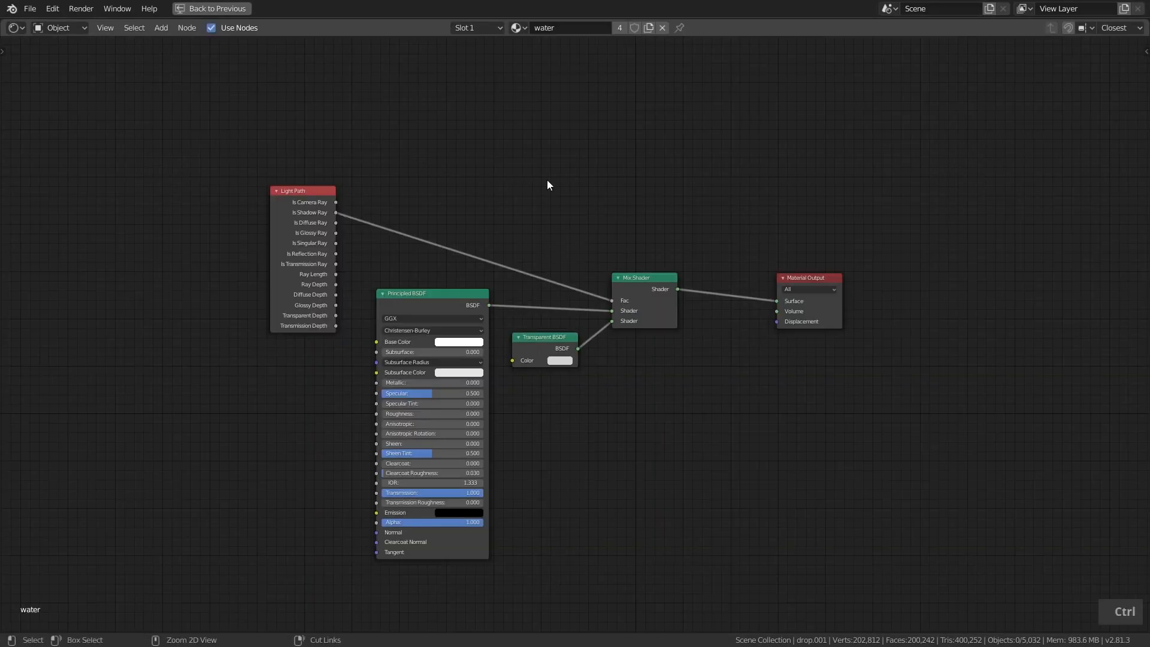
Step: Enable the Denoising Data pass for the view layer and render the still image again
key("ctrl+space")
scroll(329, 192, "down", 1)
scroll(329, 192, "up", 1)
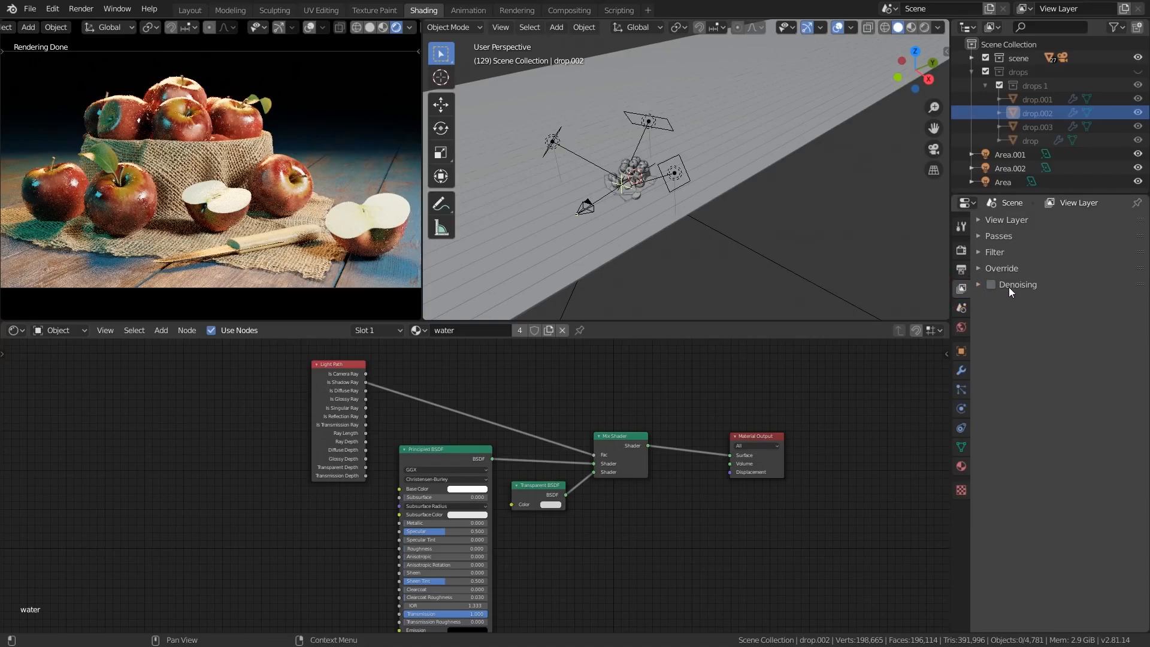
left_click(1004, 236)
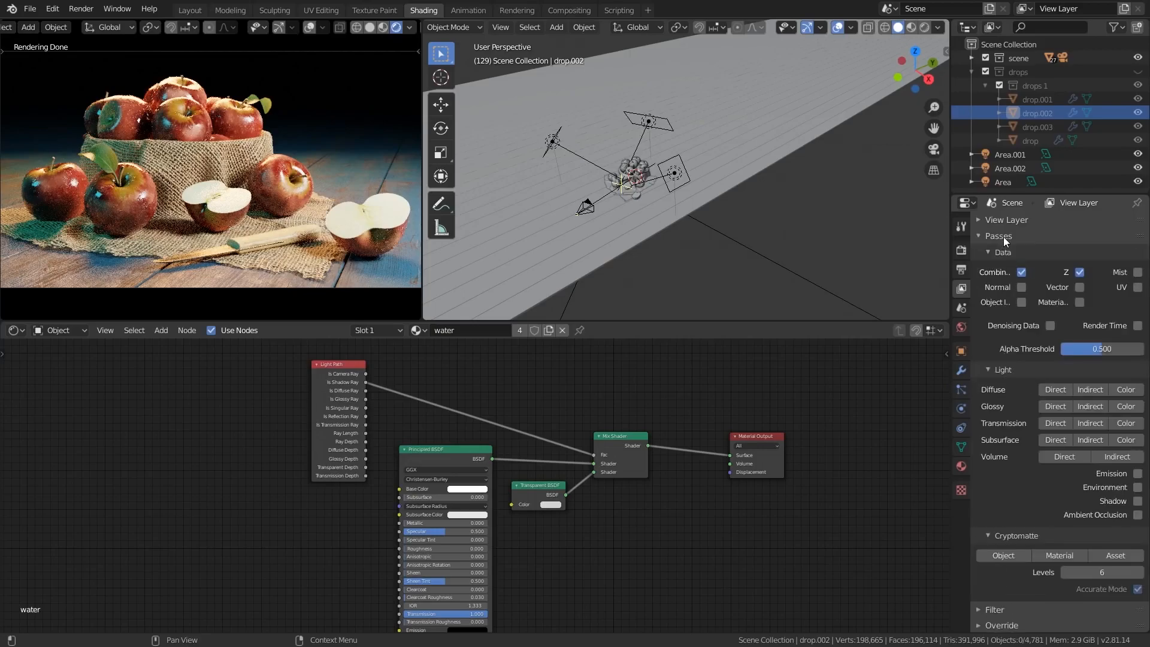
left_click(1051, 326)
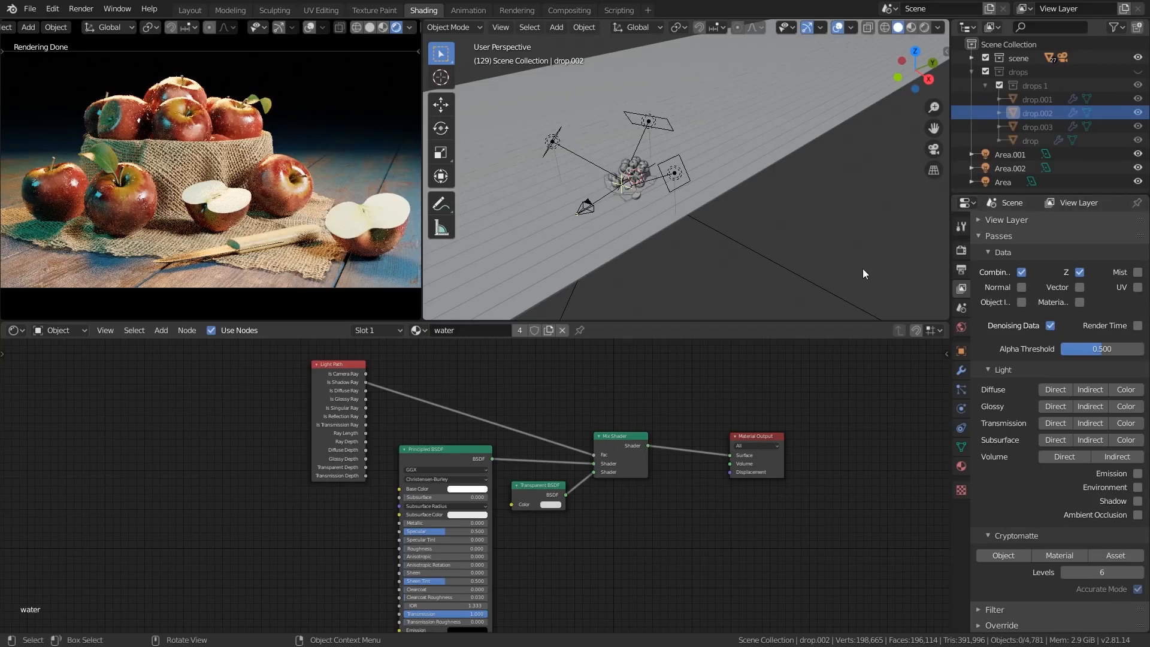
key("F12")
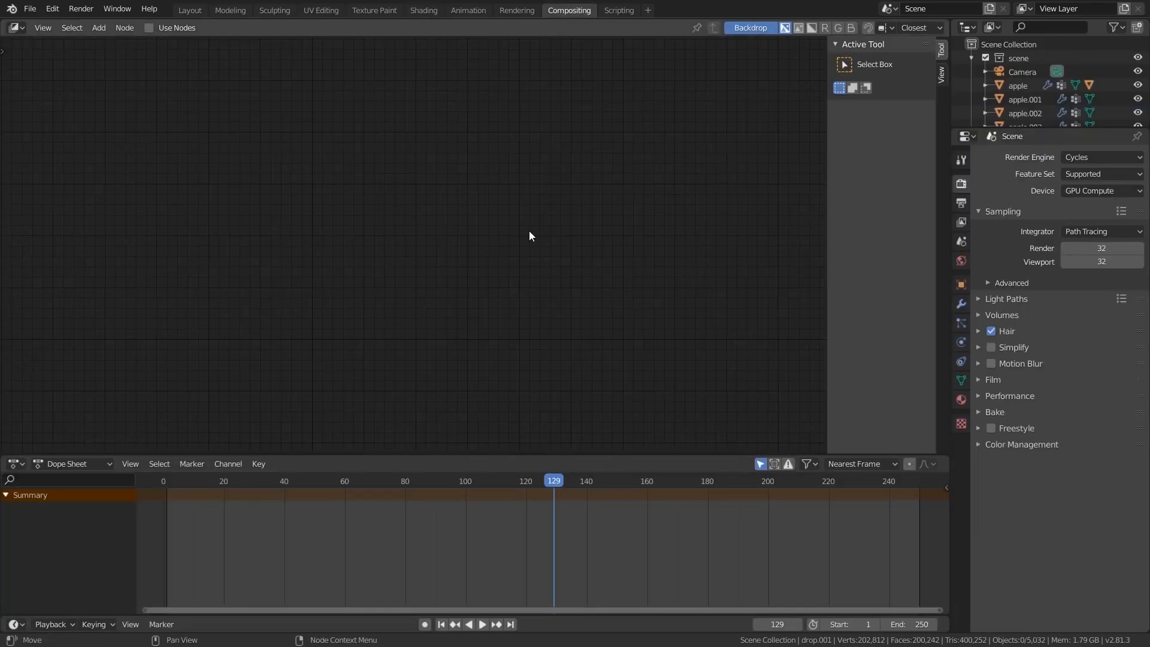
Step: Turn on node use in the compositor and space the Render Layers and Composite nodes far apart
left_click(156, 27)
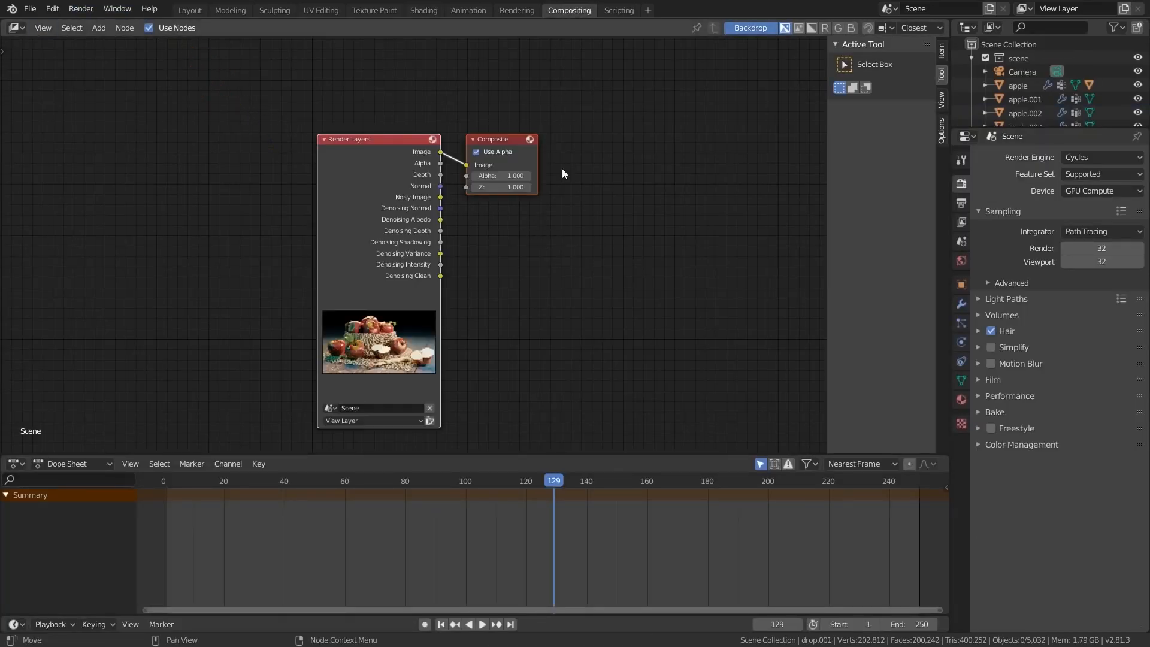
left_click(18, 29)
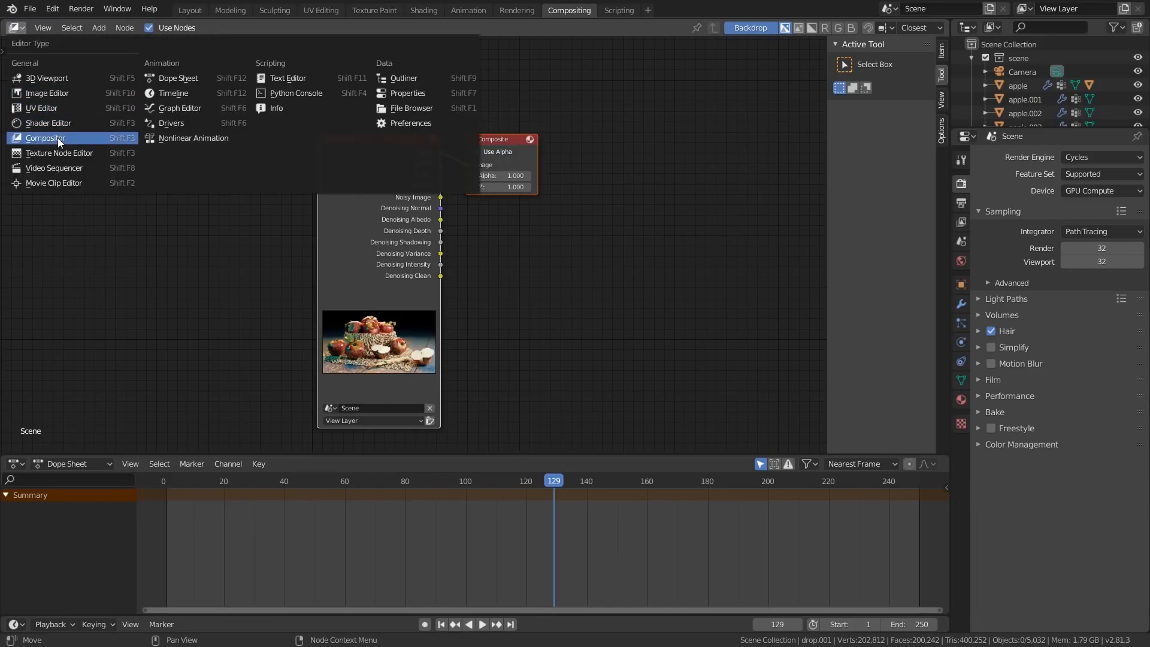
left_click(58, 138)
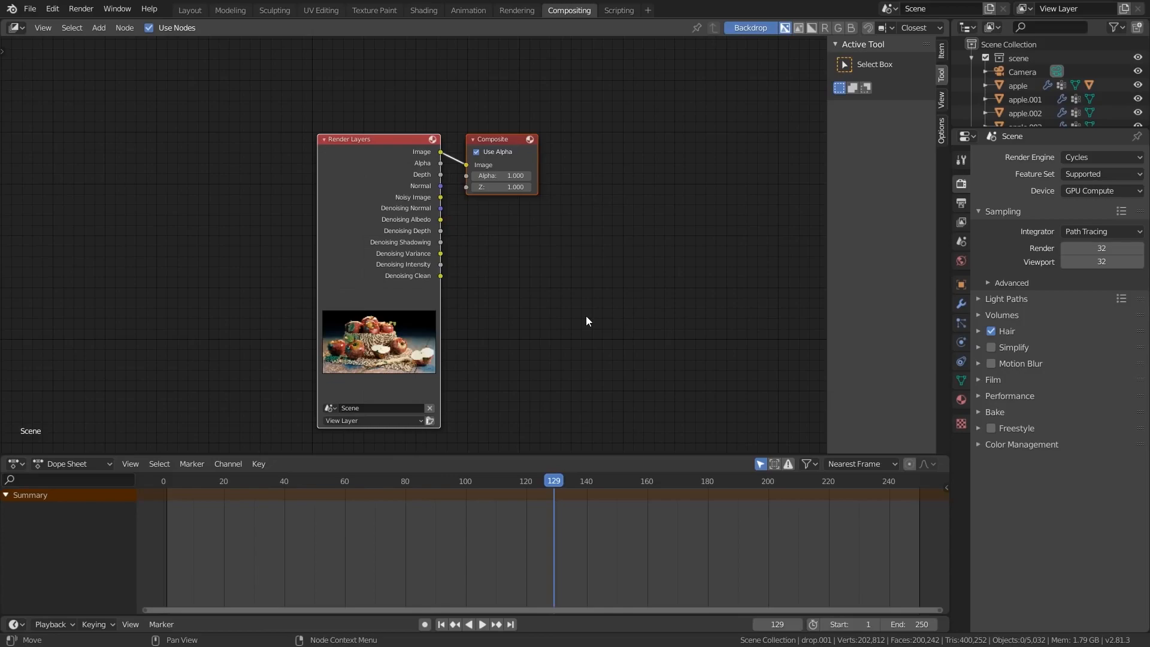
left_click_drag(368, 167, 242, 145)
left_click(440, 245)
left_click_drag(380, 120, 679, 124)
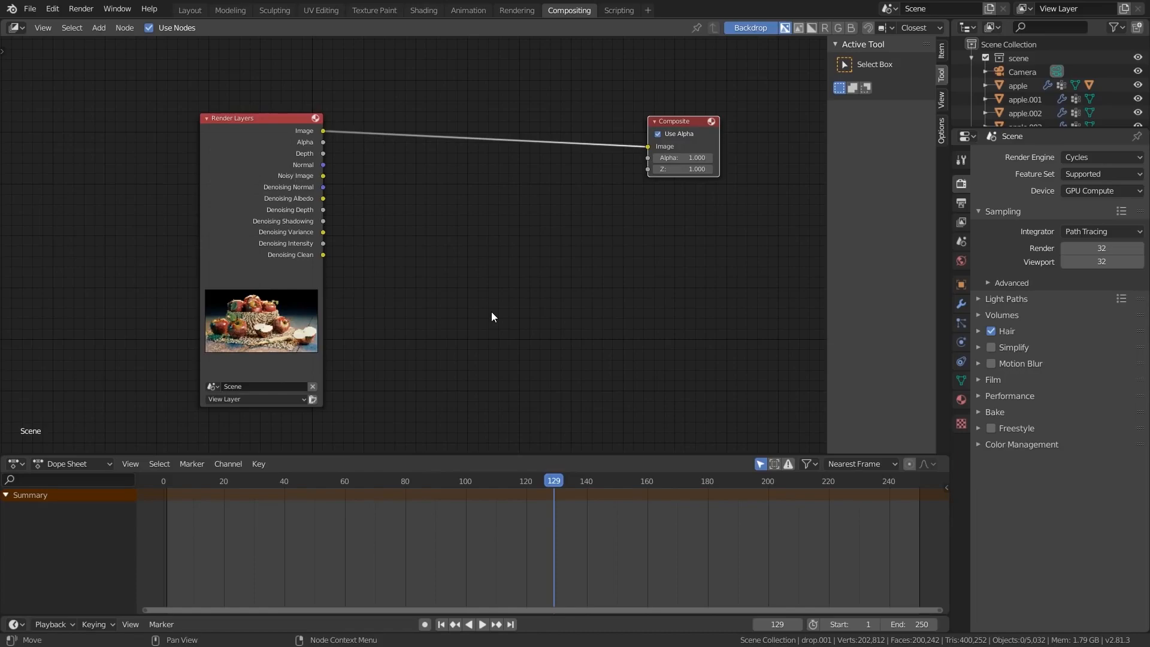
Step: Connect a Viewer node to the Render Layers image output, place it above the Composite node and hide the sidebar
left_click(231, 158, "ctrl+shift")
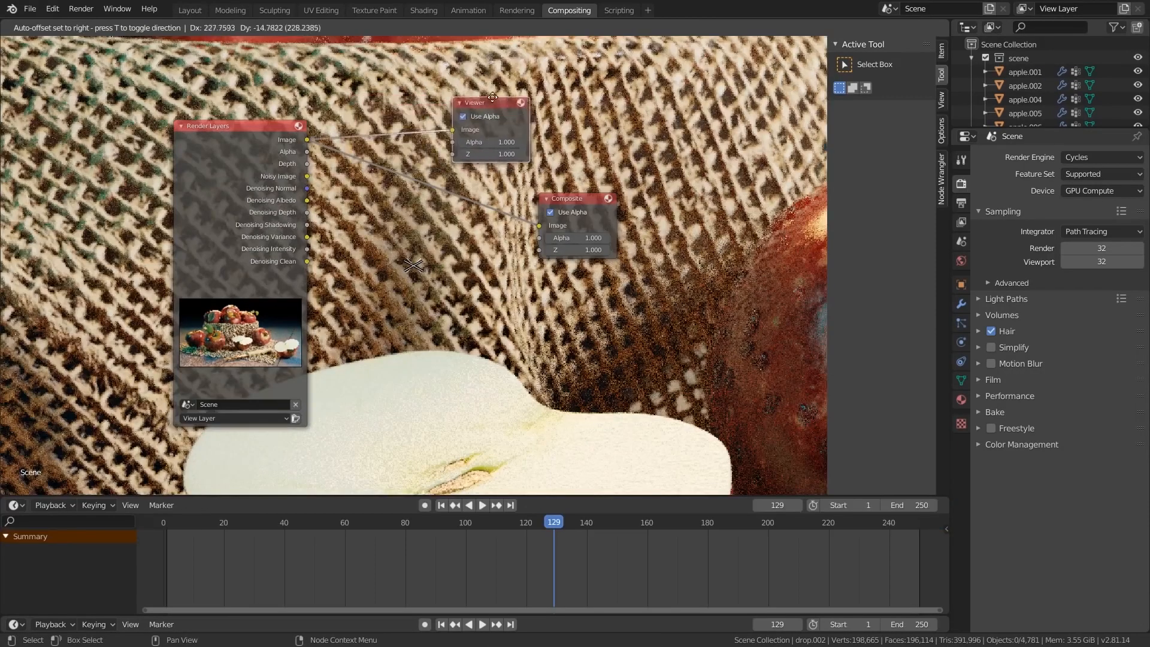
left_click_drag(479, 106, 565, 113)
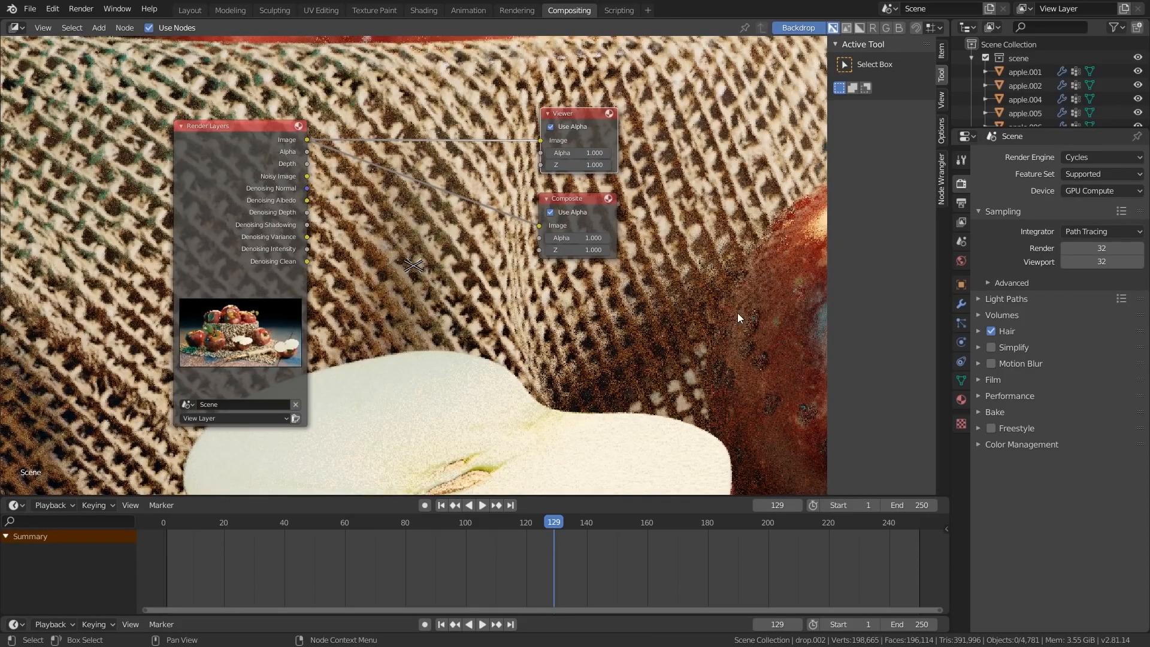
key("n")
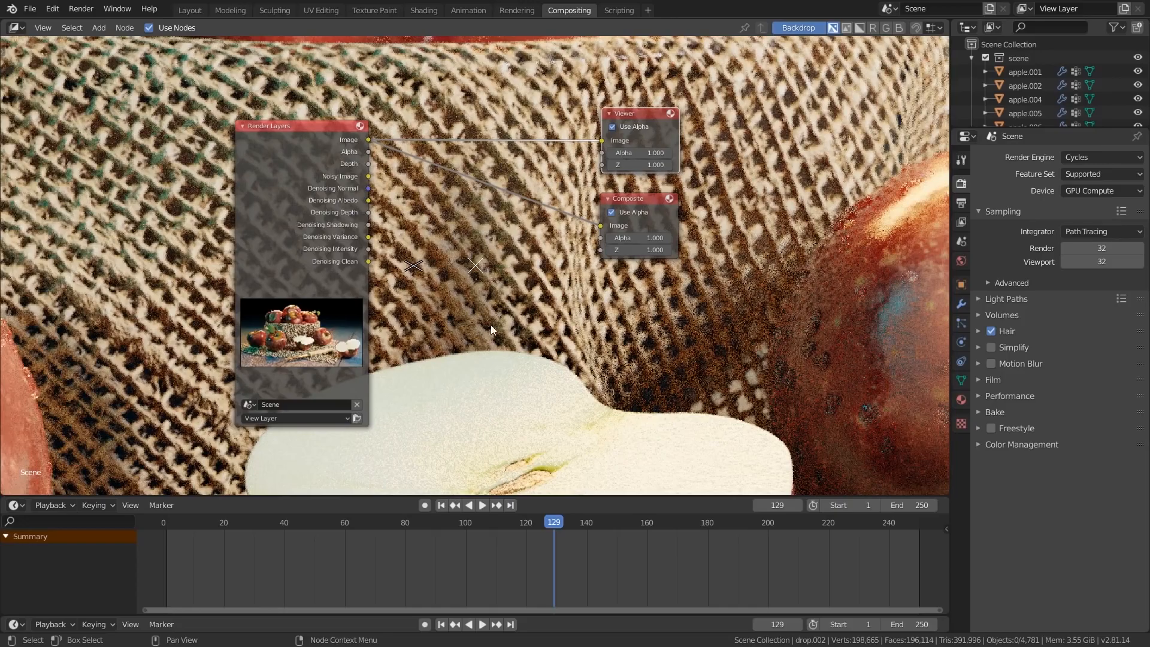
Step: Shrink the backdrop until the whole apple render fits the node editor and shift the Render Layers node aside
key("v")
key("v")
key("v")
key("v")
key("v")
key("v")
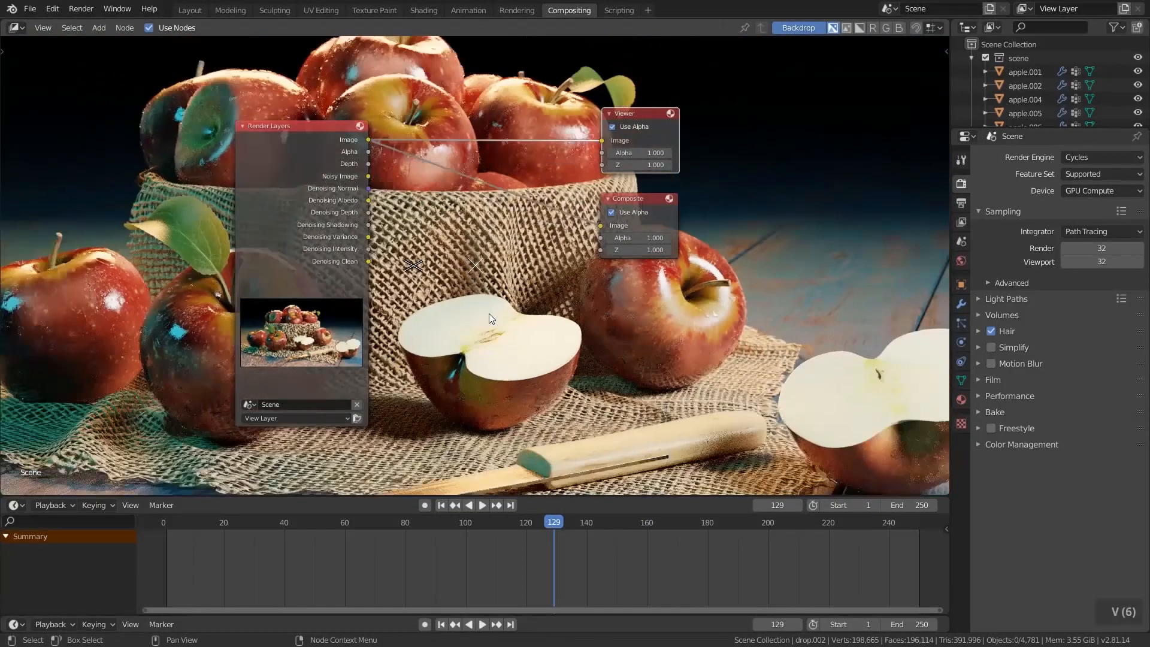
key("v")
key("v")
key("v")
key("alt+v")
key("alt+v")
key("alt+v")
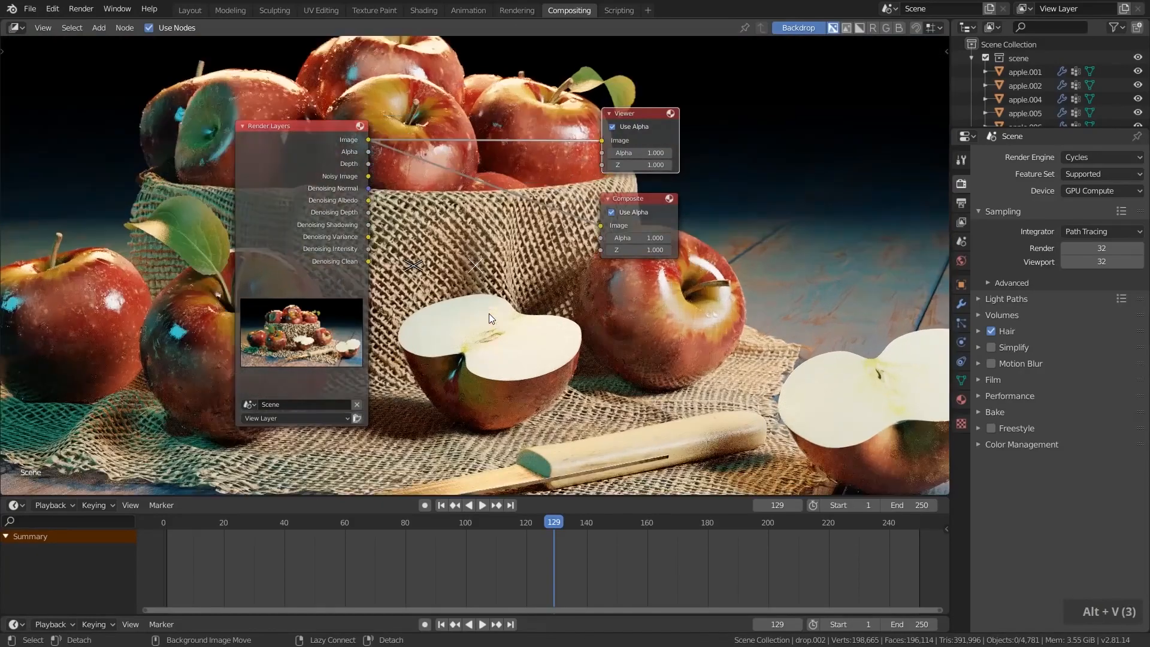
key("v")
key("v")
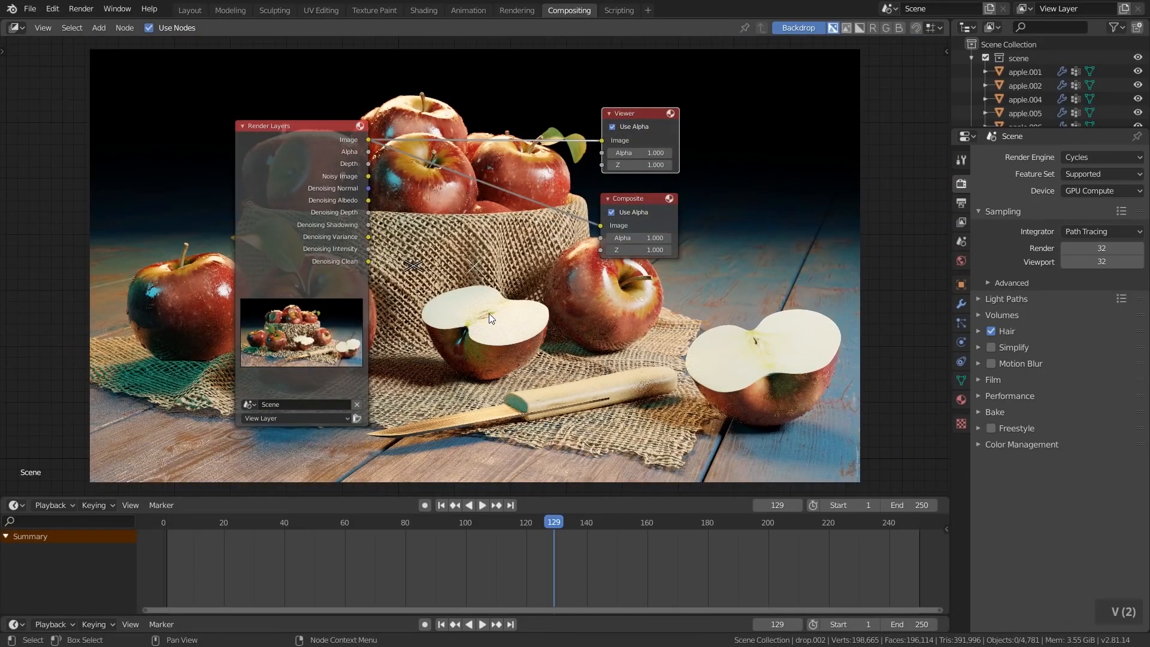
left_click_drag(263, 150, 242, 146)
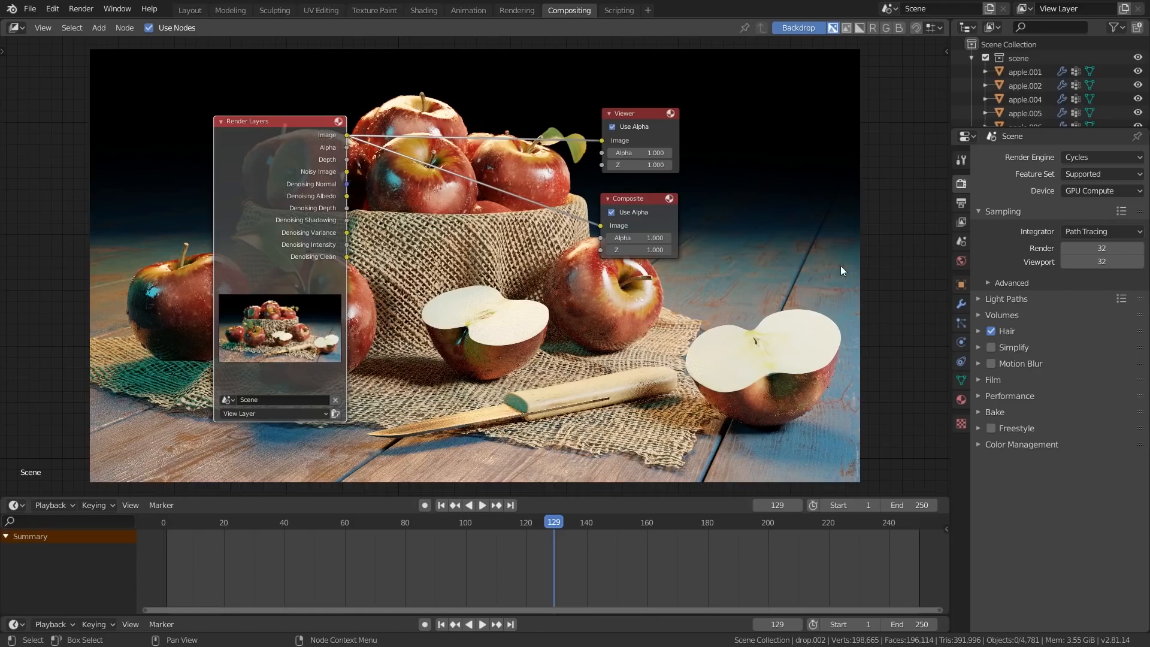
Step: Preview the Render Layers passes in the backdrop, including Alpha, Noisy Image and Denoising Normal, Albedo, Shadowing and Variance, ending on Image
left_click(962, 221)
left_click(1000, 209)
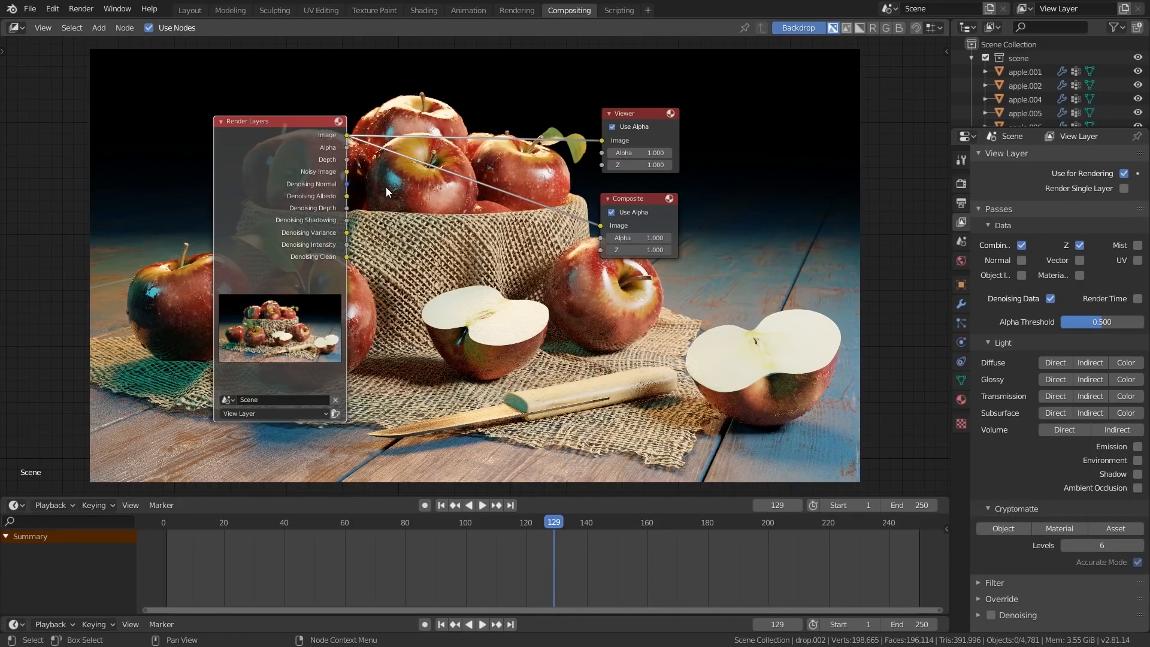
left_click(274, 156, "ctrl+shift")
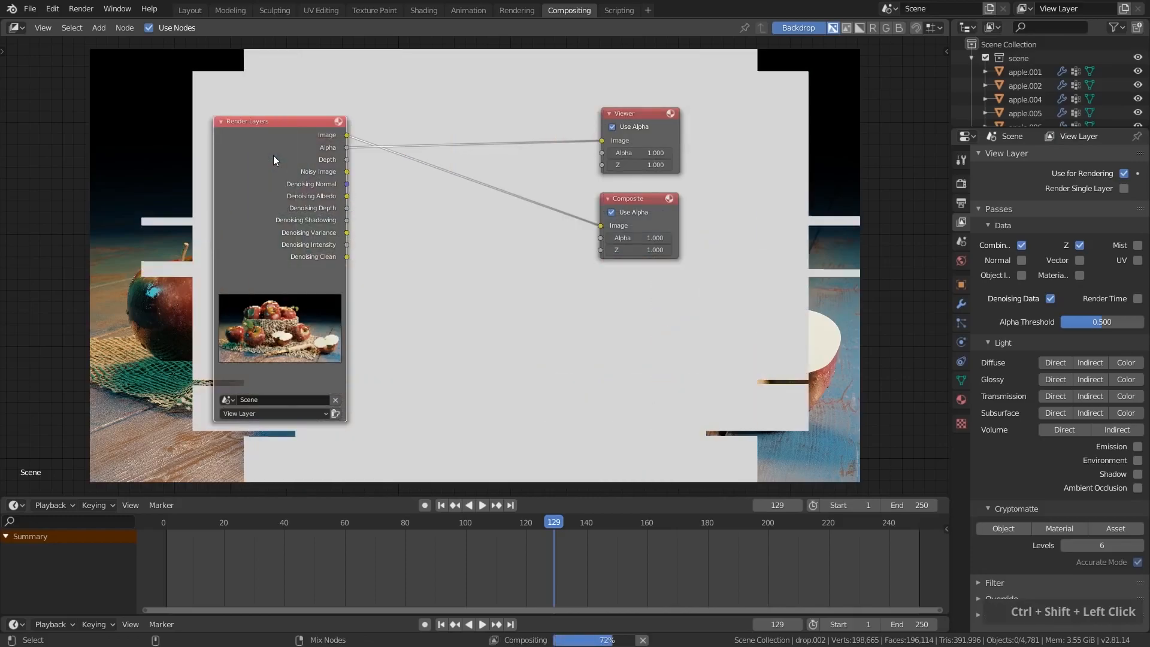
left_click(274, 155, "ctrl+shift")
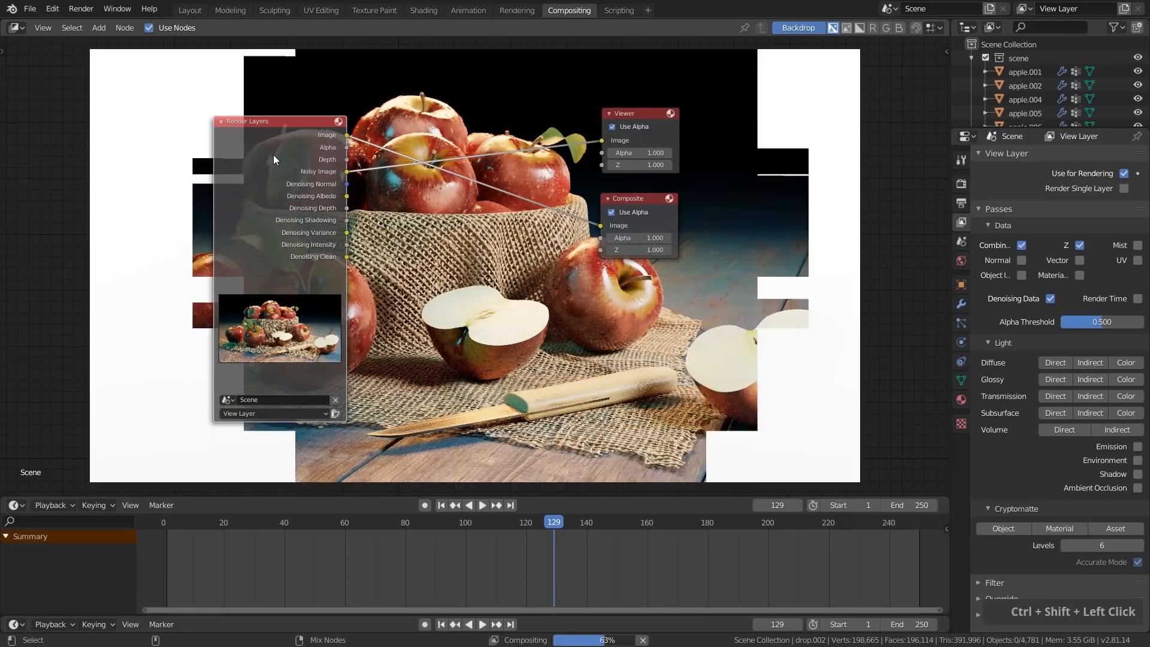
left_click(274, 154, "ctrl+shift")
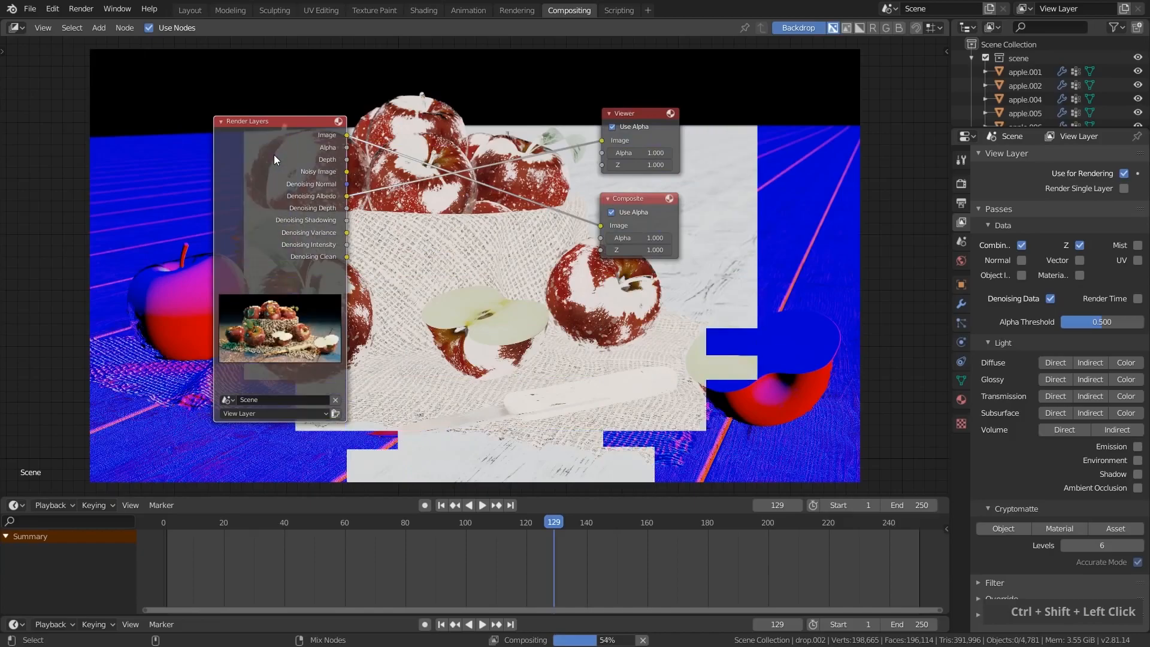
left_click(275, 154, "ctrl+shift")
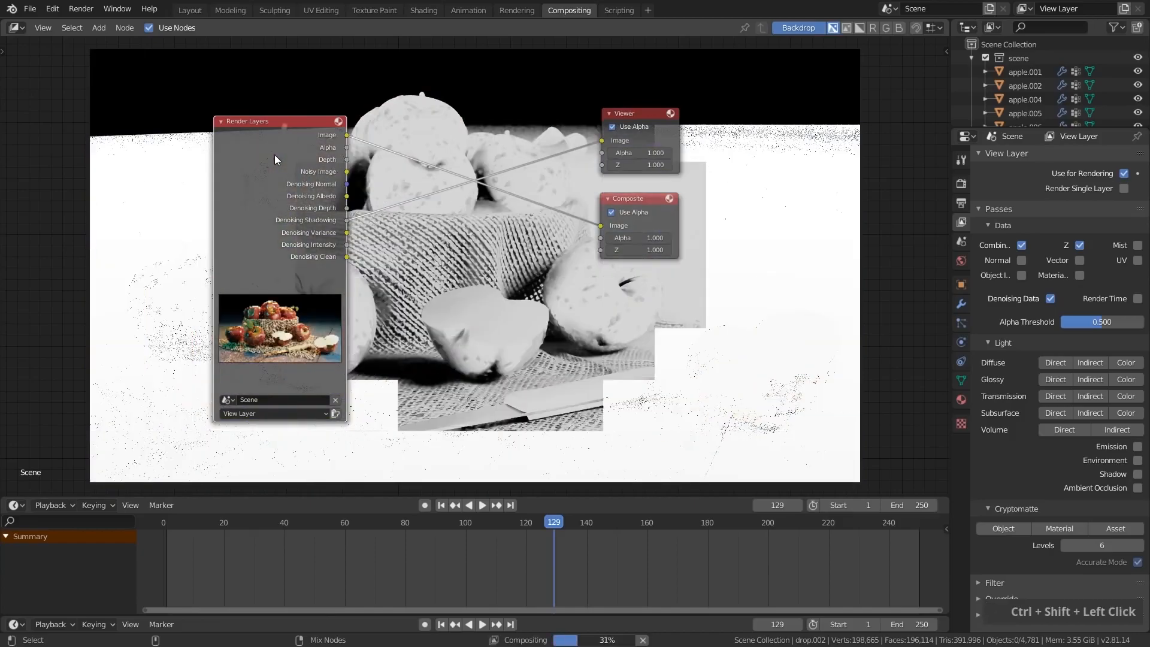
left_click(274, 154, "ctrl+shift")
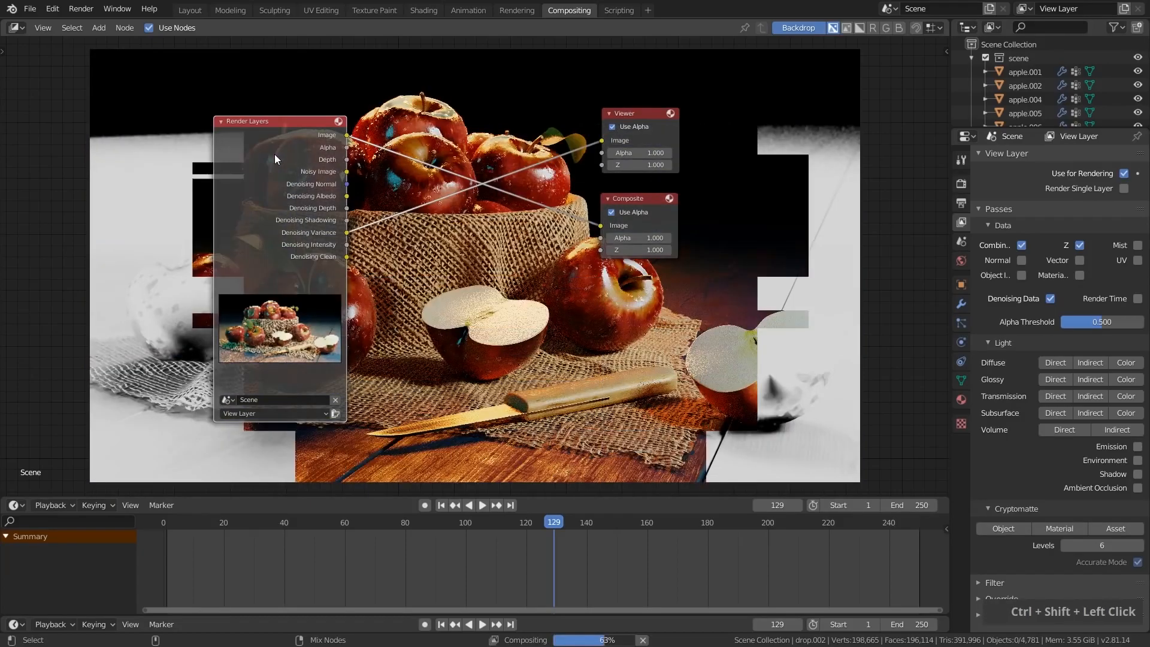
left_click(275, 154, "ctrl+shift")
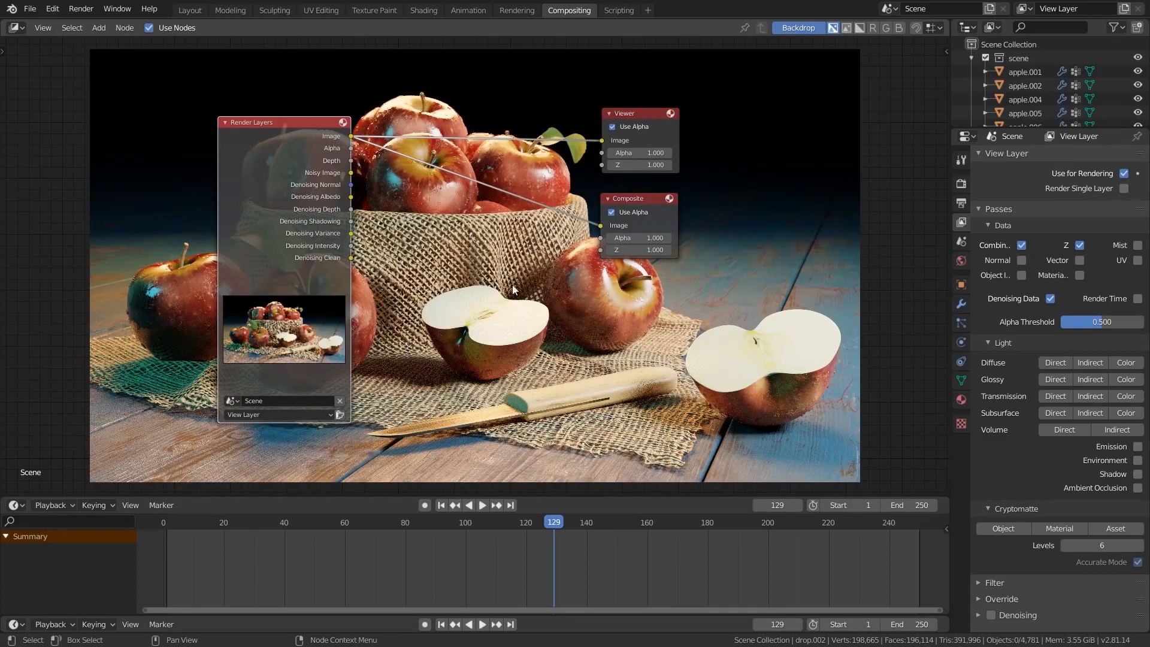
Step: Insert a Hue Saturation Value node between the Render Layers image and both the Viewer and Composite nodes, placed above the basket
key("shift")
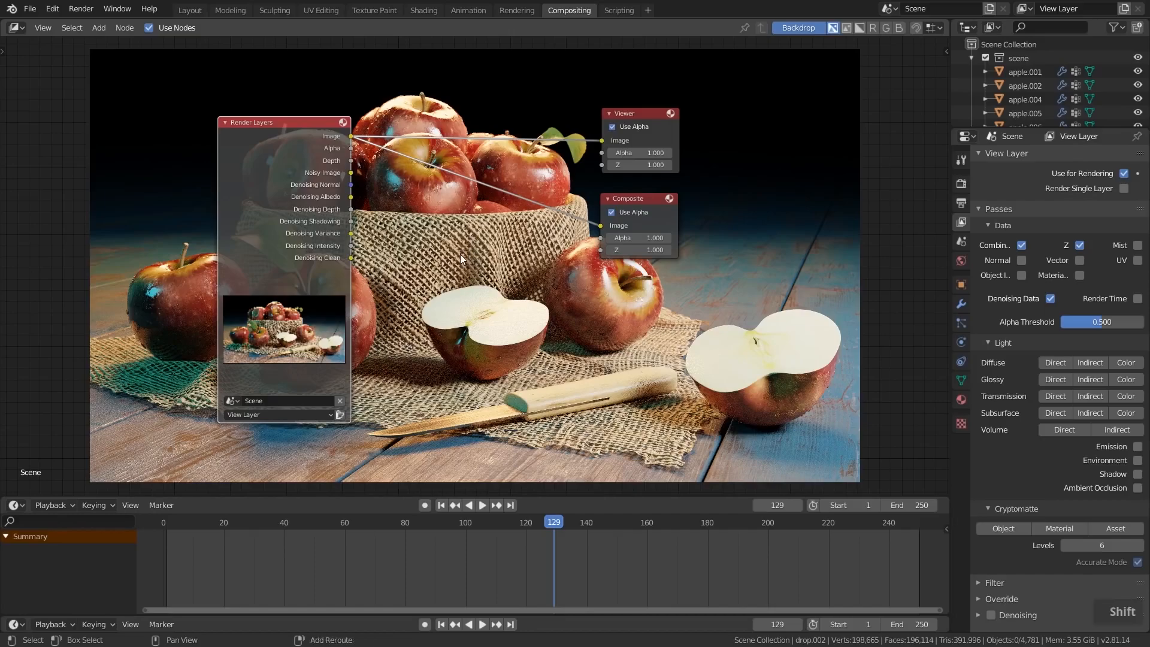
key("shift+a")
mouse_move(465, 252)
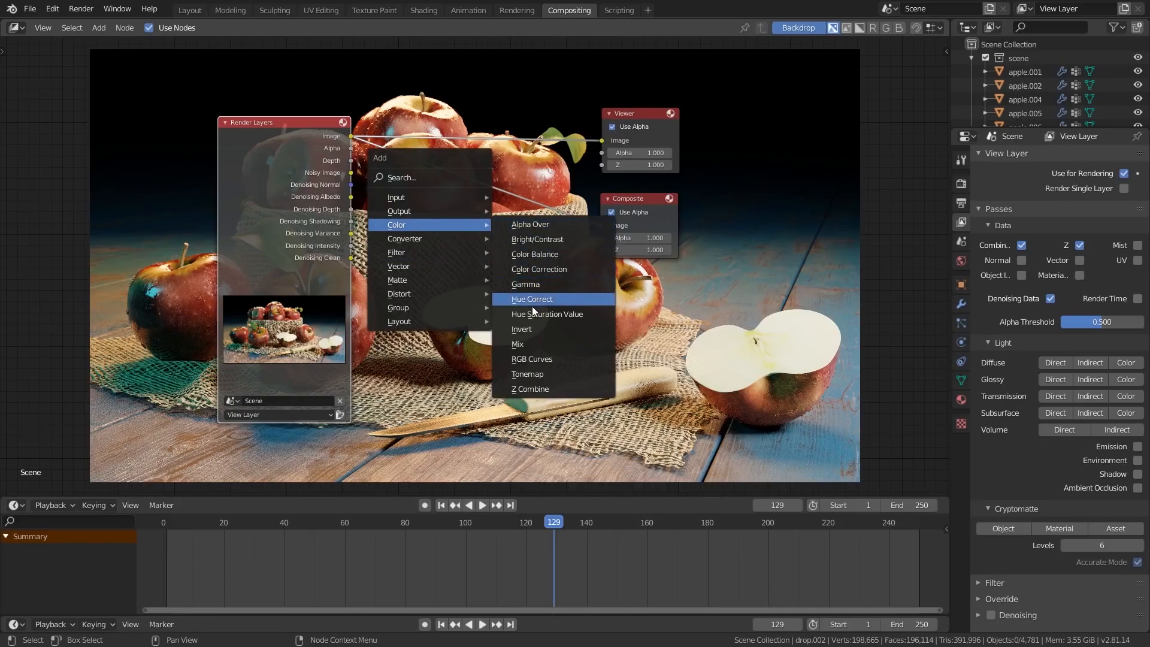
left_click(549, 315)
left_click(508, 245)
left_click_drag(351, 136, 447, 265)
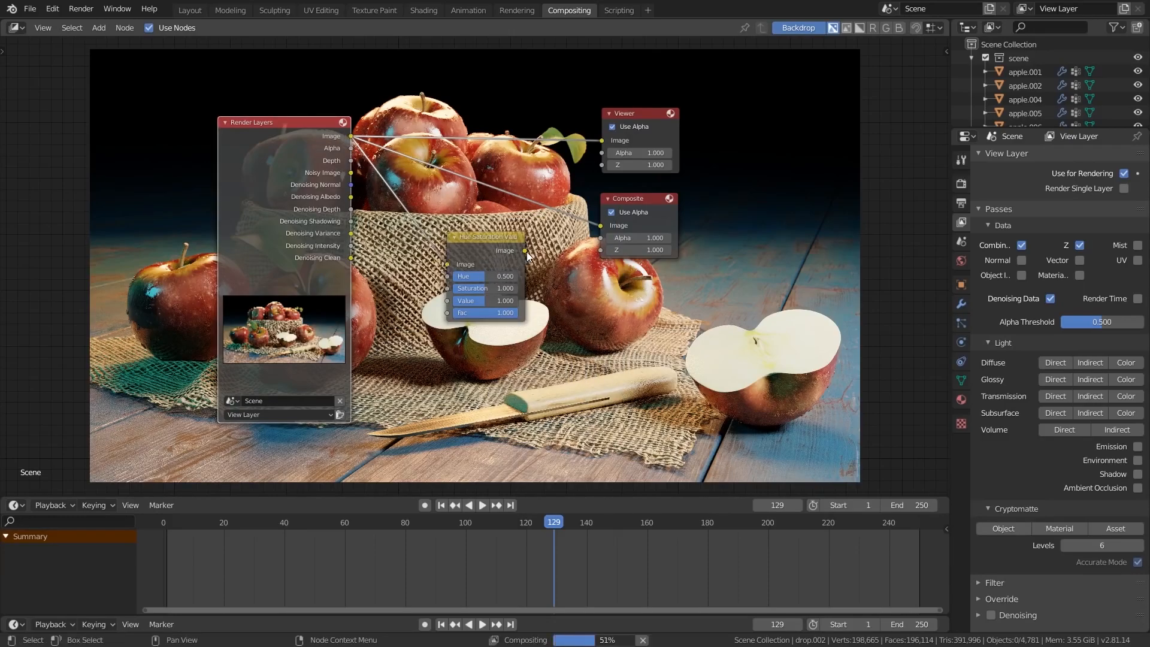
left_click_drag(526, 250, 601, 141)
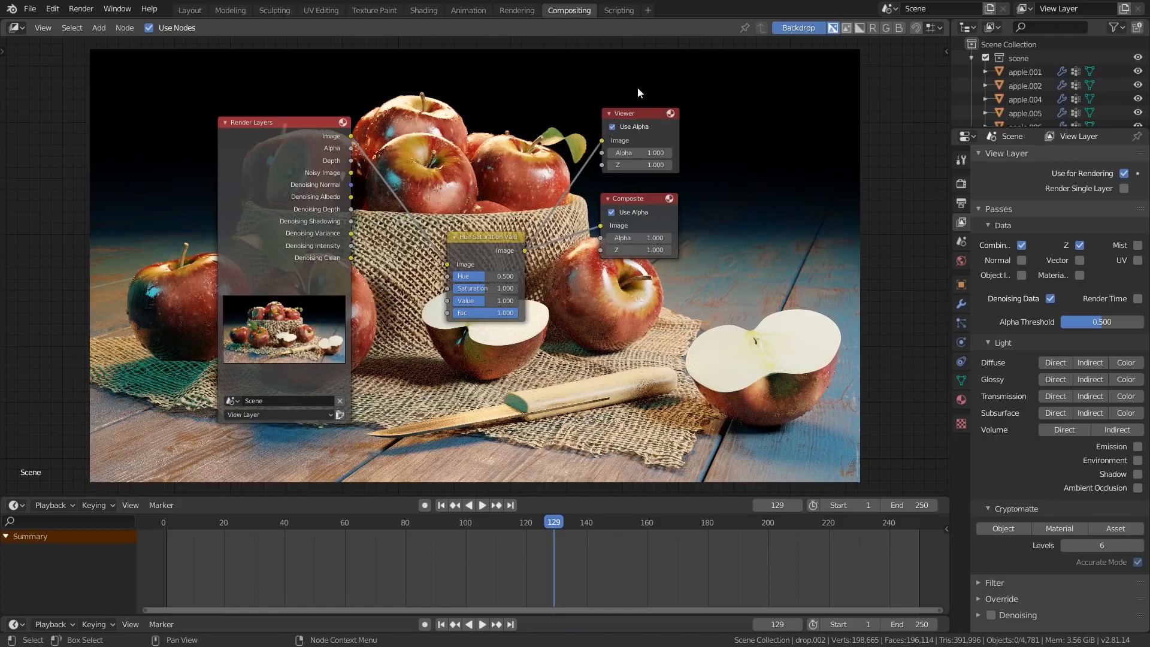
mouse_move(631, 193)
left_mouse_down()
mouse_move(629, 202)
mouse_move(632, 193)
left_mouse_up()
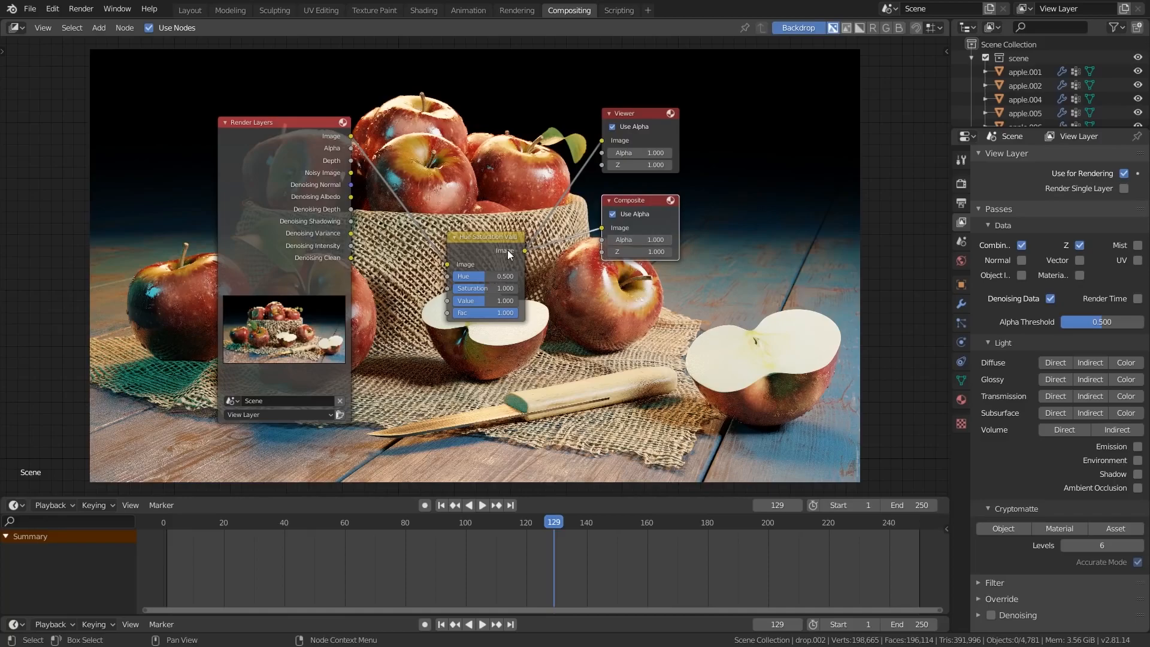
left_click_drag(484, 237, 503, 84)
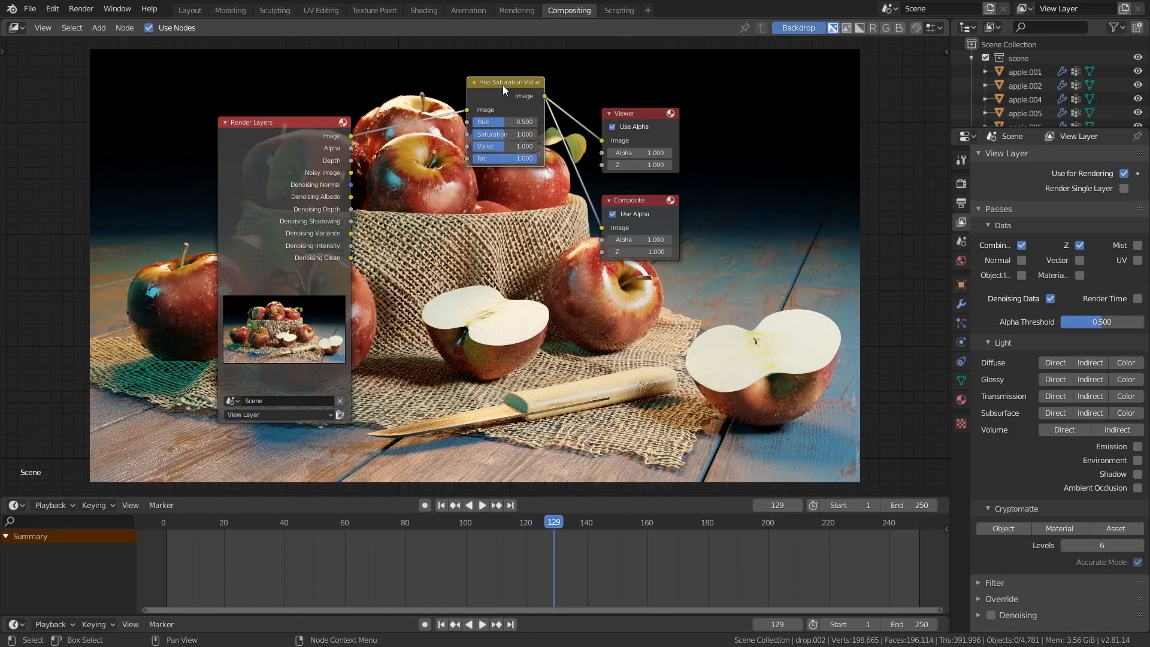
Step: Shift the Hue Saturation Value node's hue to about 0.456 to test the live colour change
scroll(495, 98, "up", 3)
mouse_move(509, 143)
left_mouse_down()
mouse_move(529, 143)
mouse_move(508, 143)
left_mouse_up()
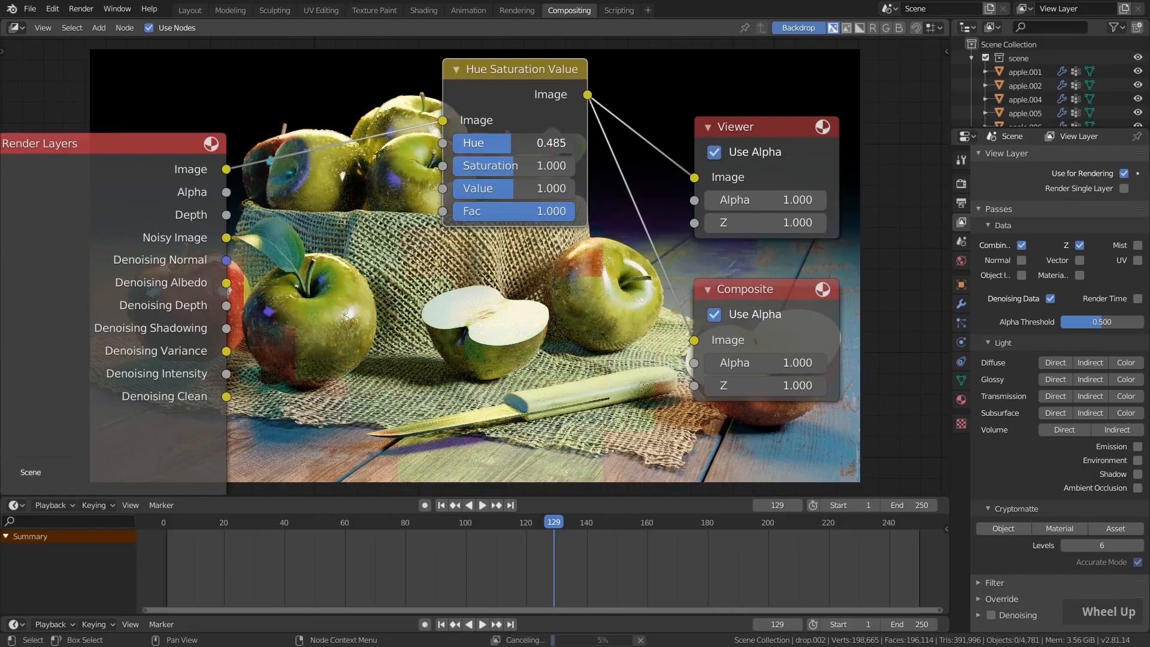
left_click(508, 143)
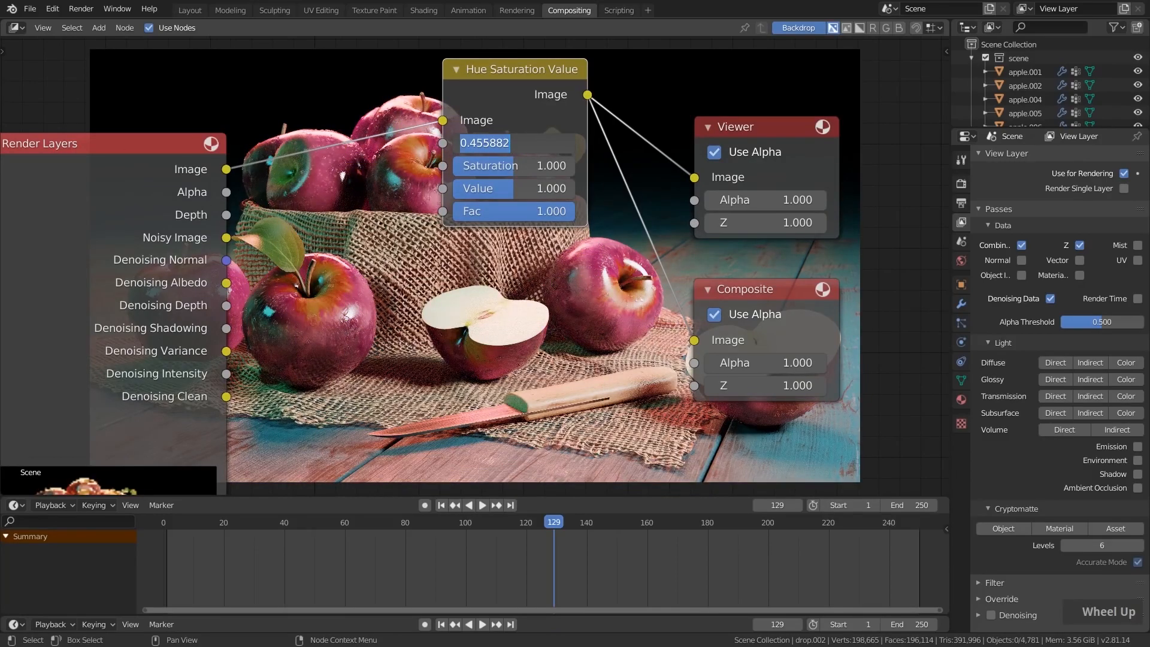
key("Return")
Step: Rearrange the Hue Saturation Value, Viewer and Composite nodes, and try a hue of about 0.596
left_click_drag(534, 79, 503, 99)
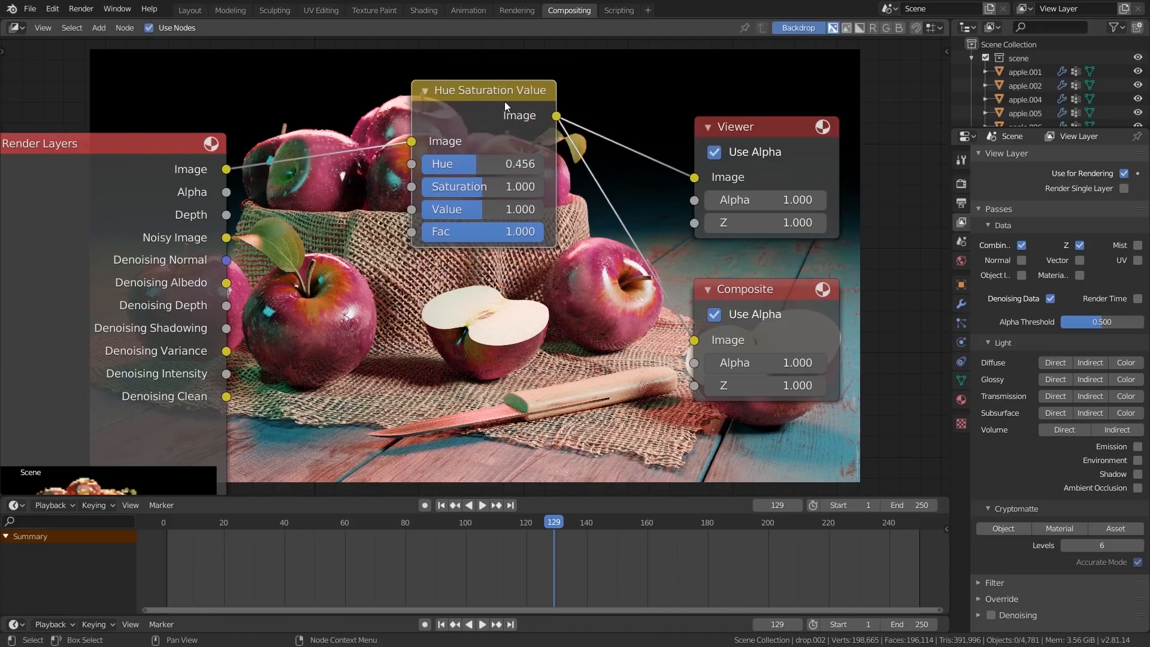
left_click_drag(754, 129, 762, 99)
left_click_drag(716, 281, 721, 265)
left_click_drag(484, 167, 491, 164)
scroll(492, 164, "down", 1)
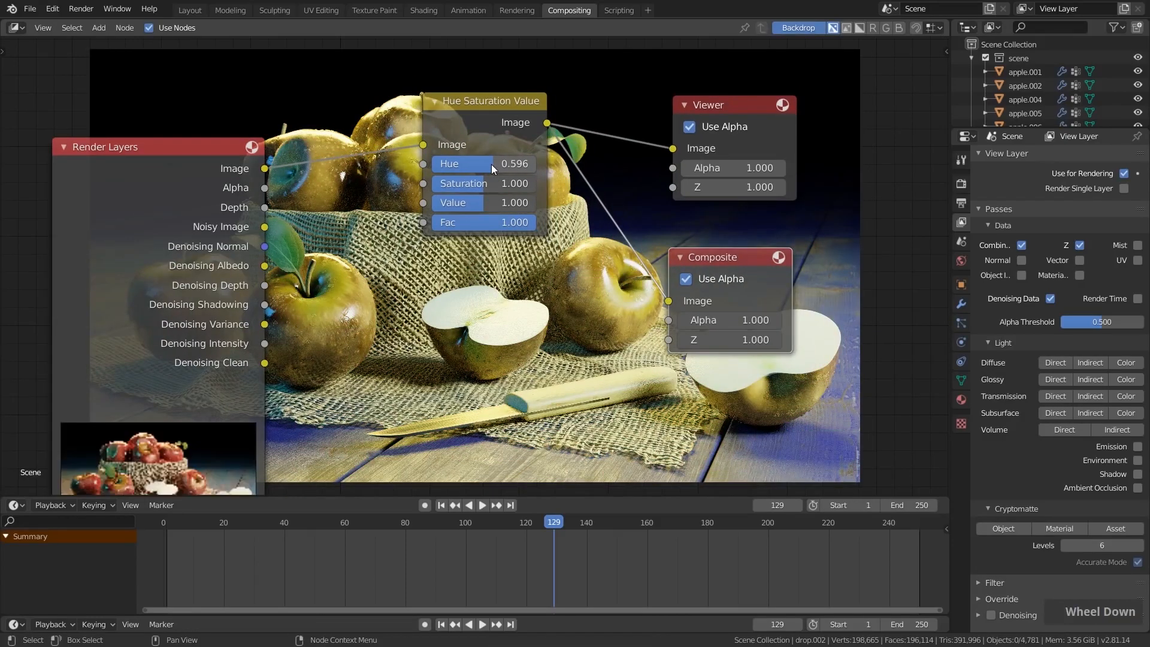
scroll(450, 251, "down", 2)
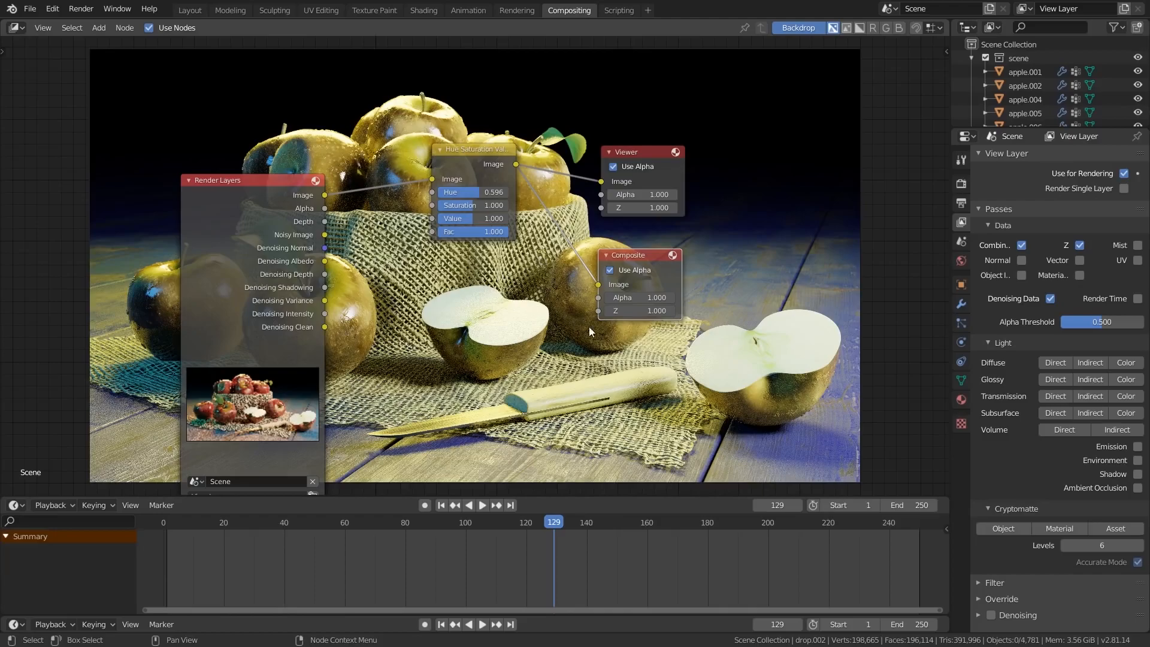
Step: Remove the Hue Saturation Value node while keeping the image linked to the Viewer and Composite nodes
left_click(466, 157)
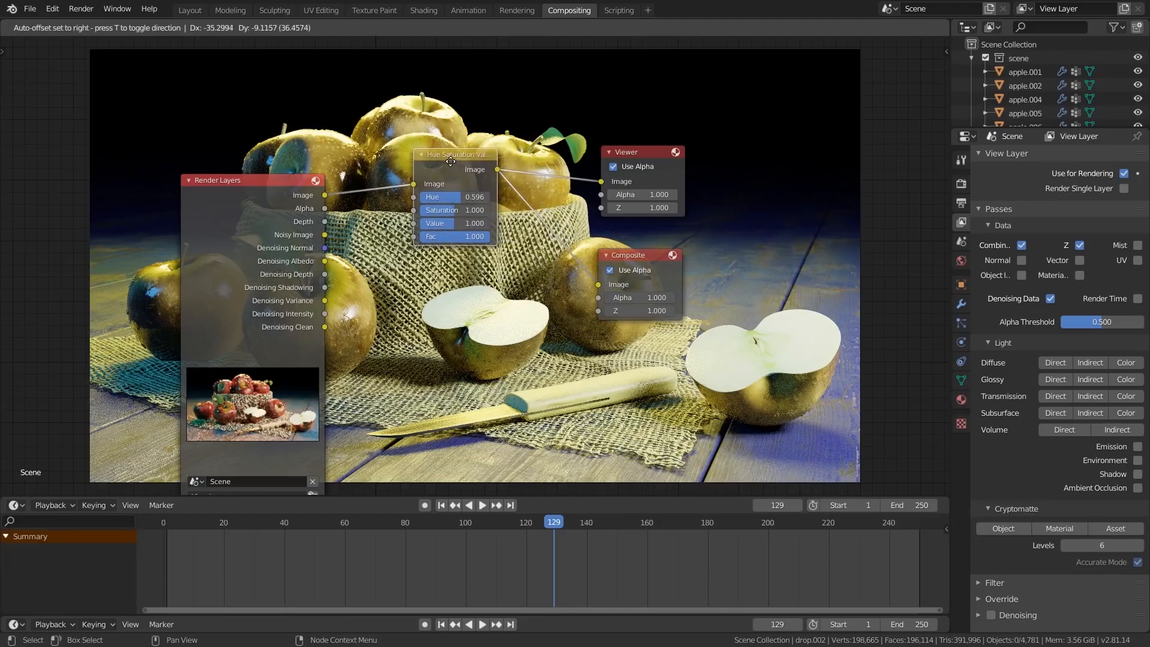
key("ctrl+x")
Step: Insert a Blur node on the link between the Render Layers image and the Viewer node
key("shift+a")
mouse_move(477, 287)
mouse_move(440, 316)
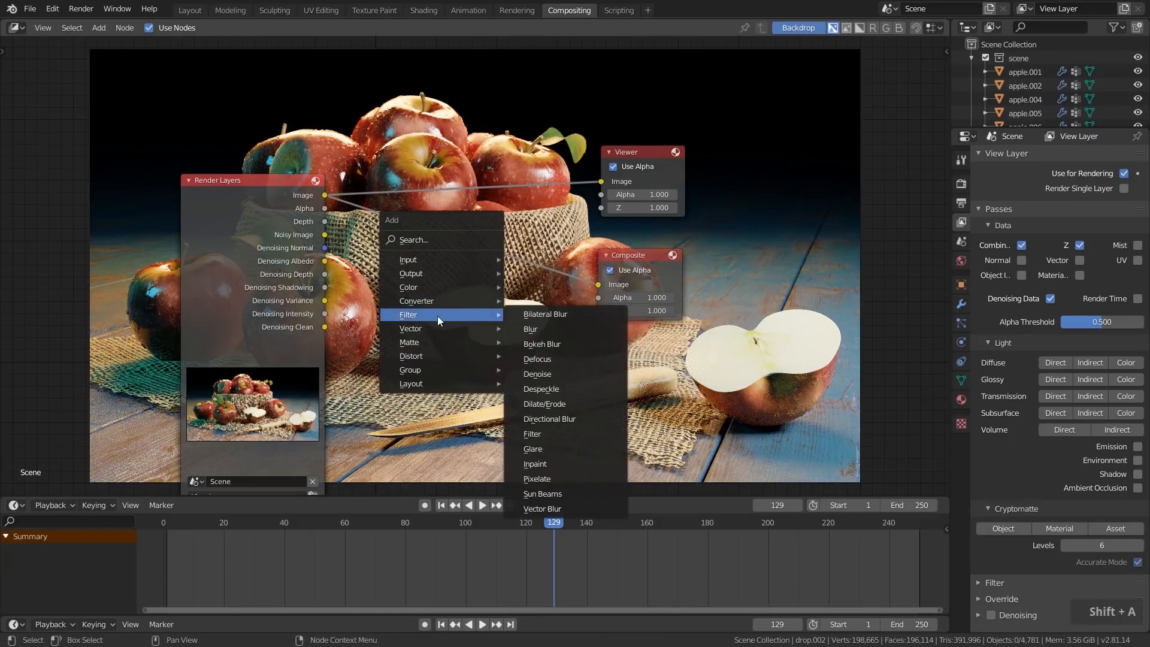
left_click(531, 329)
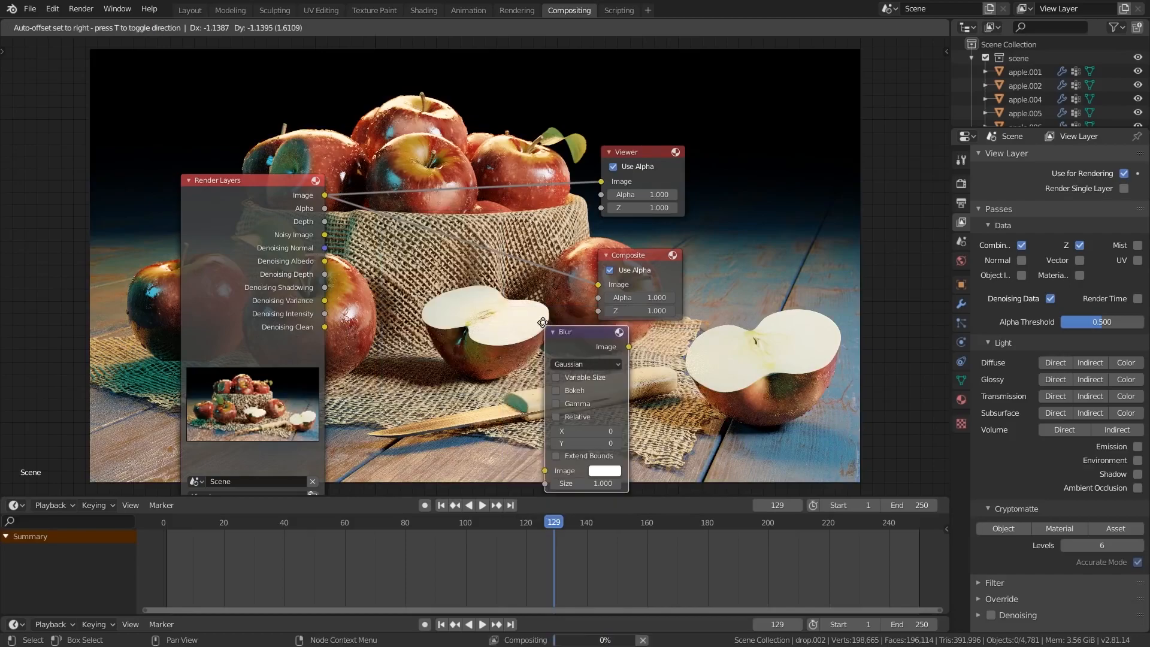
left_click(462, 172)
Step: Test a blur of 50 in both X and Y, and remove the Blur node while keeping the image linked to the Viewer
left_click(491, 259)
type("50")
key("Return")
left_click(491, 271)
type("50")
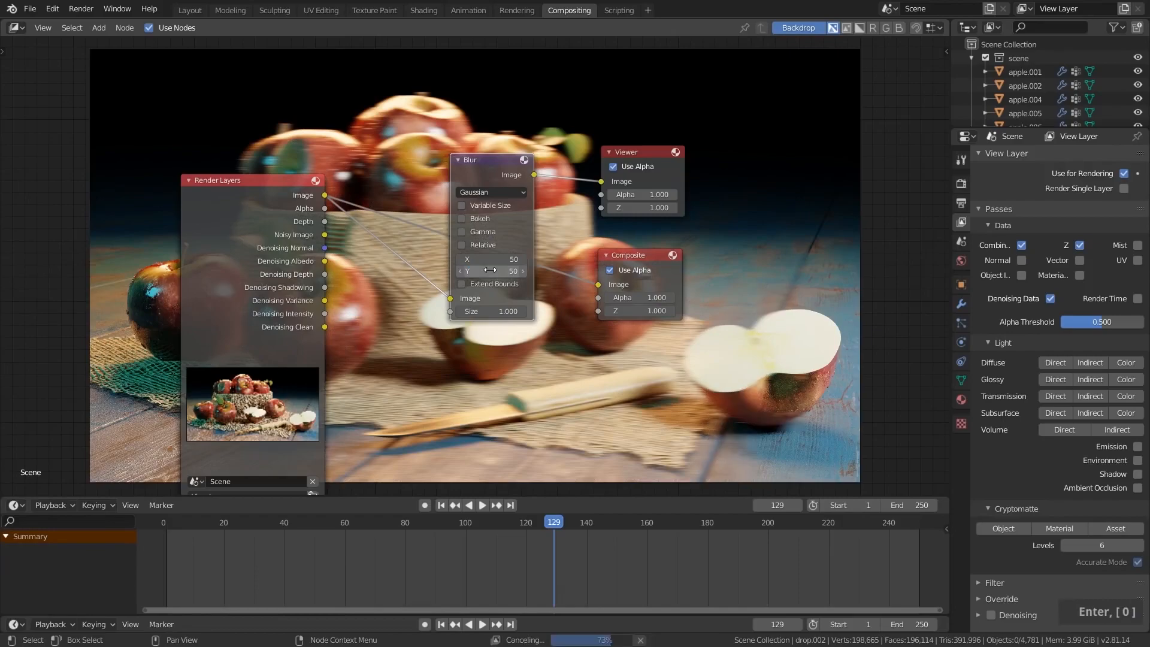
key("Return")
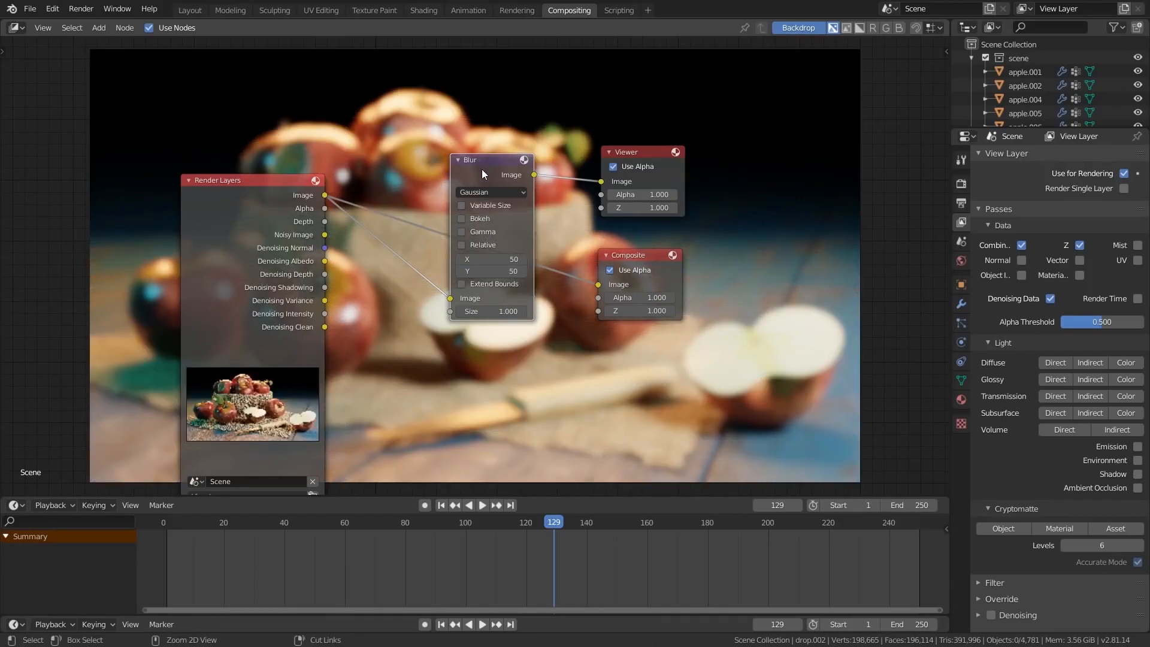
key("ctrl+x")
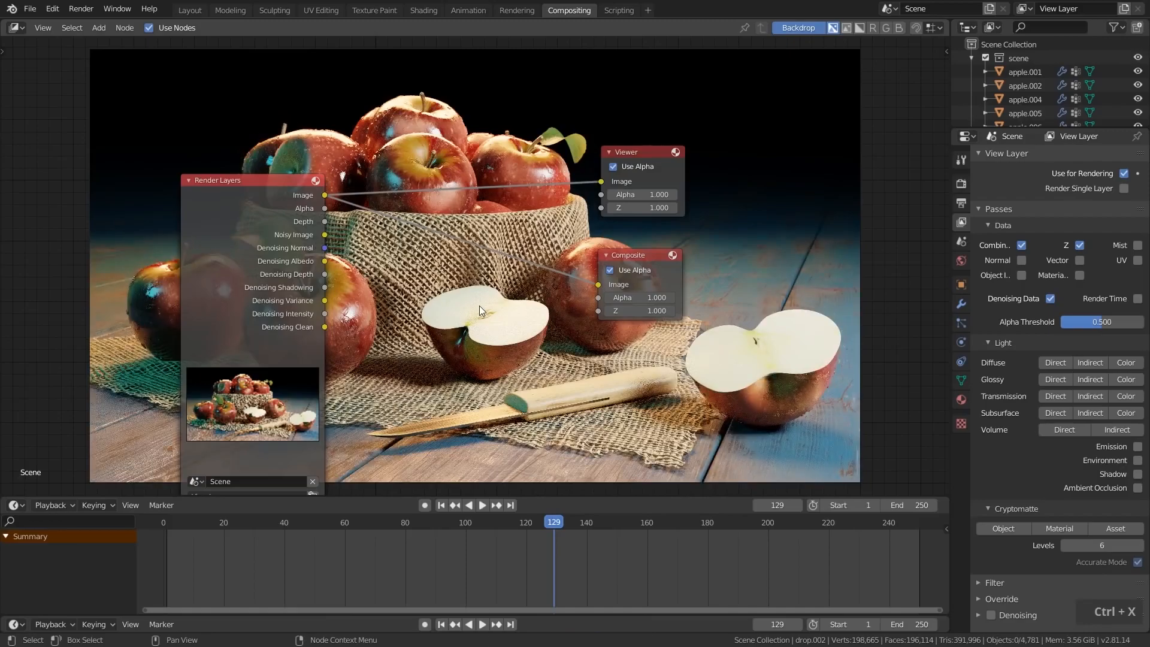
Step: Add a Denoise filter node in the free space between the Render Layers and Composite nodes
middle_click_drag(479, 307, 516, 299)
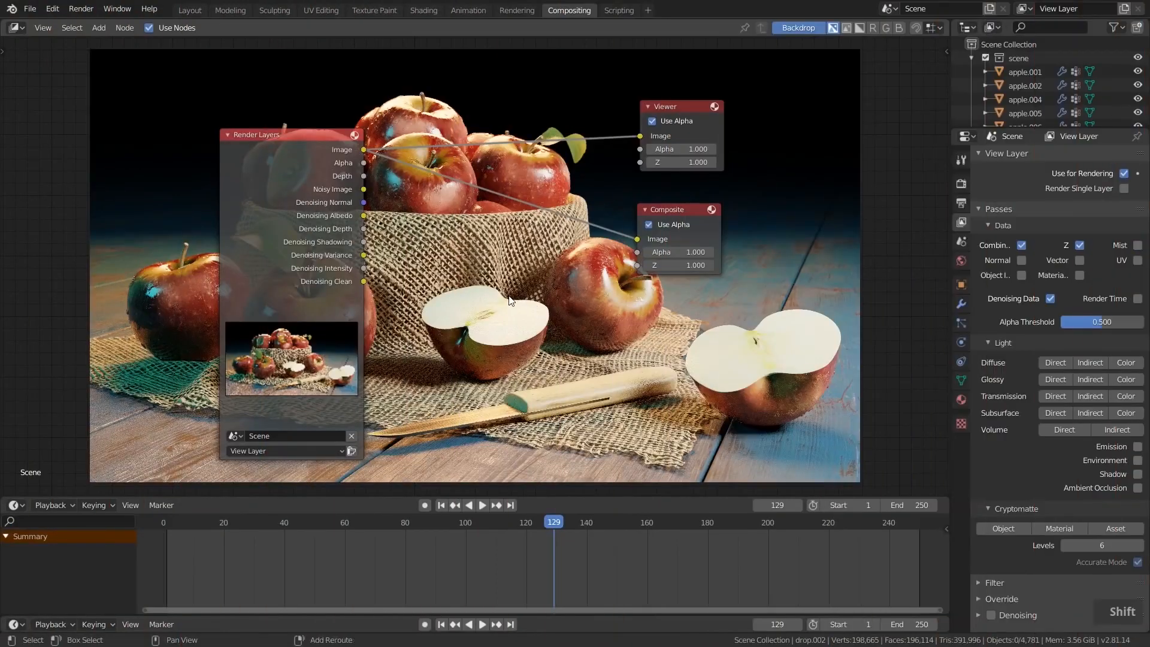
key("shift+a")
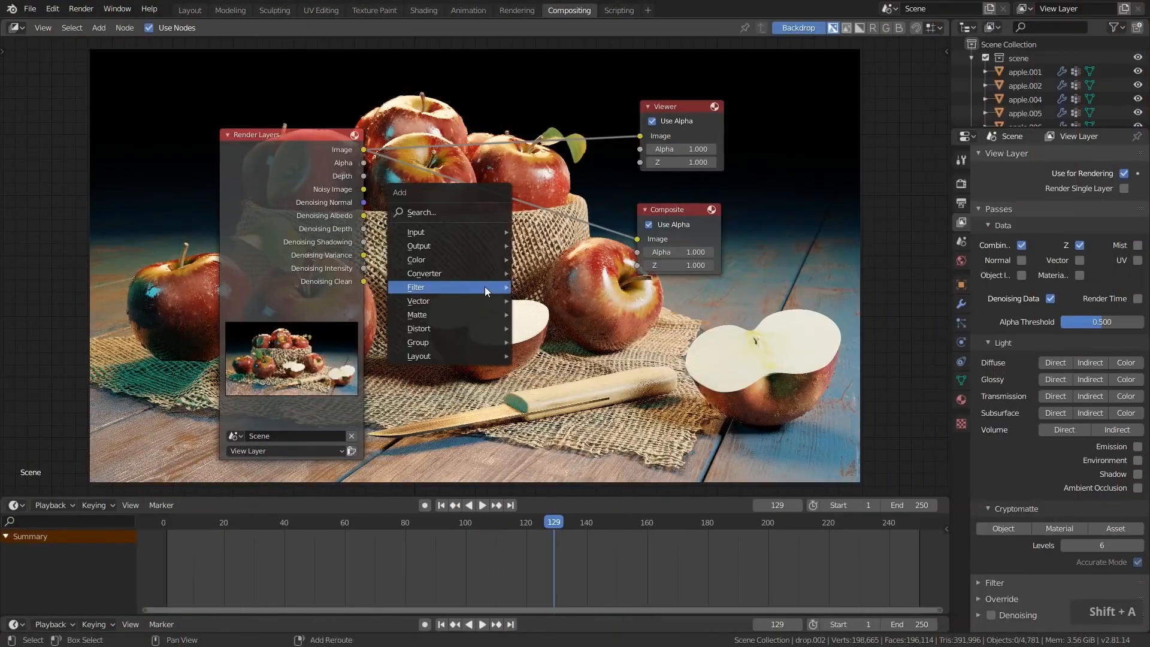
mouse_move(484, 286)
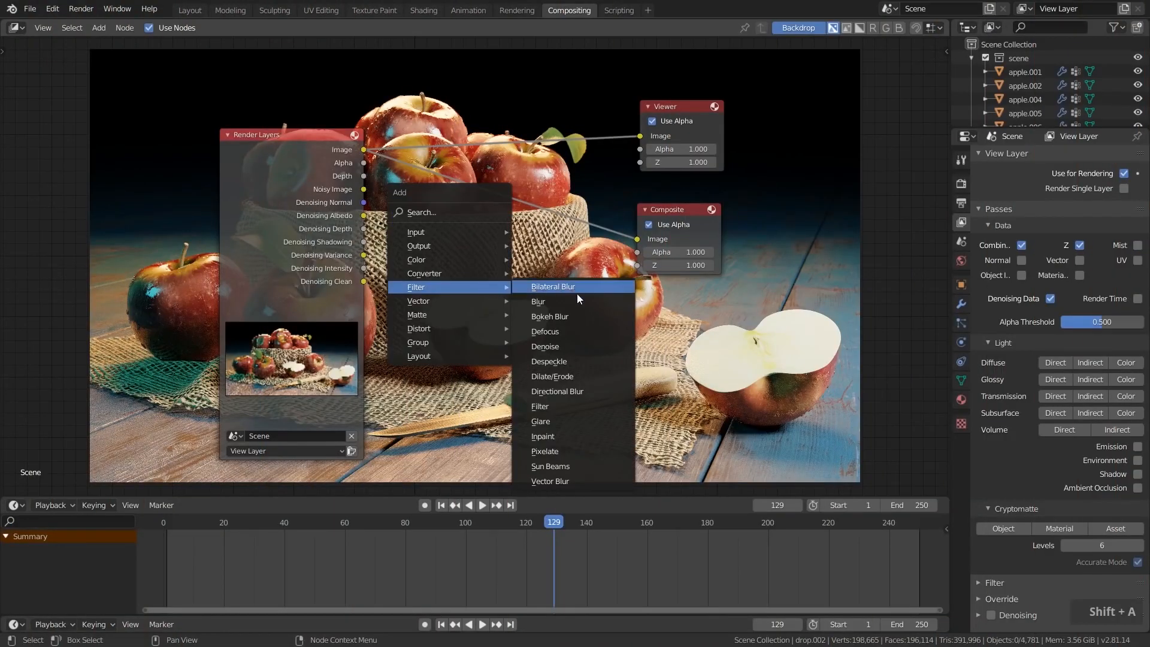
left_click(565, 346)
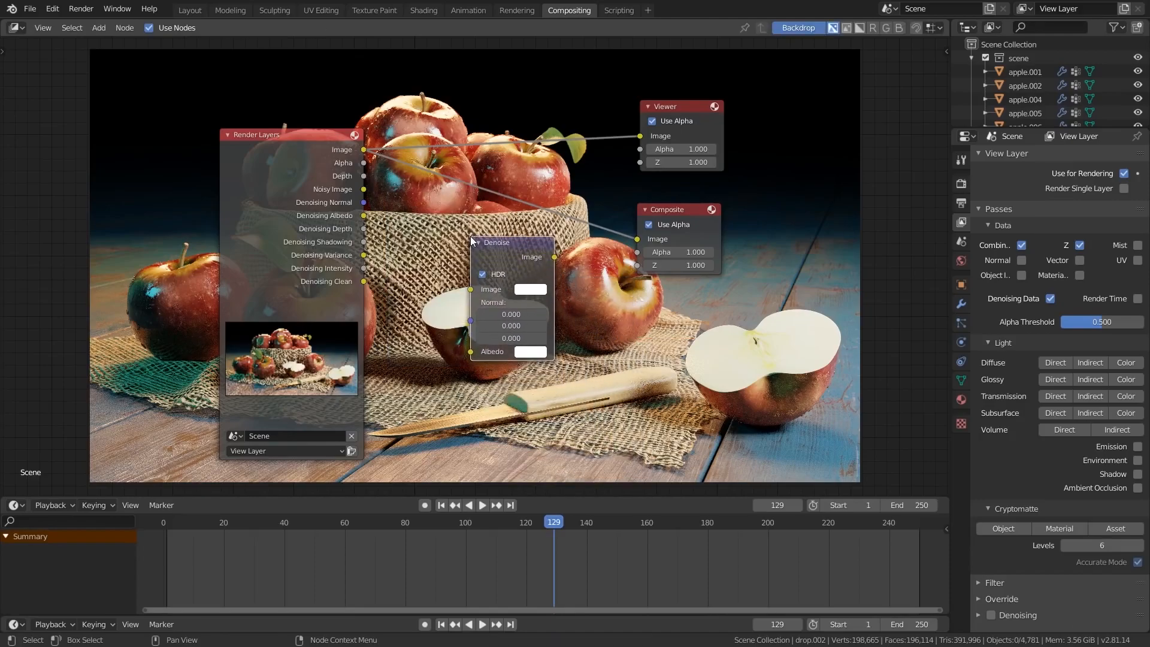
scroll(470, 236, "up", 2)
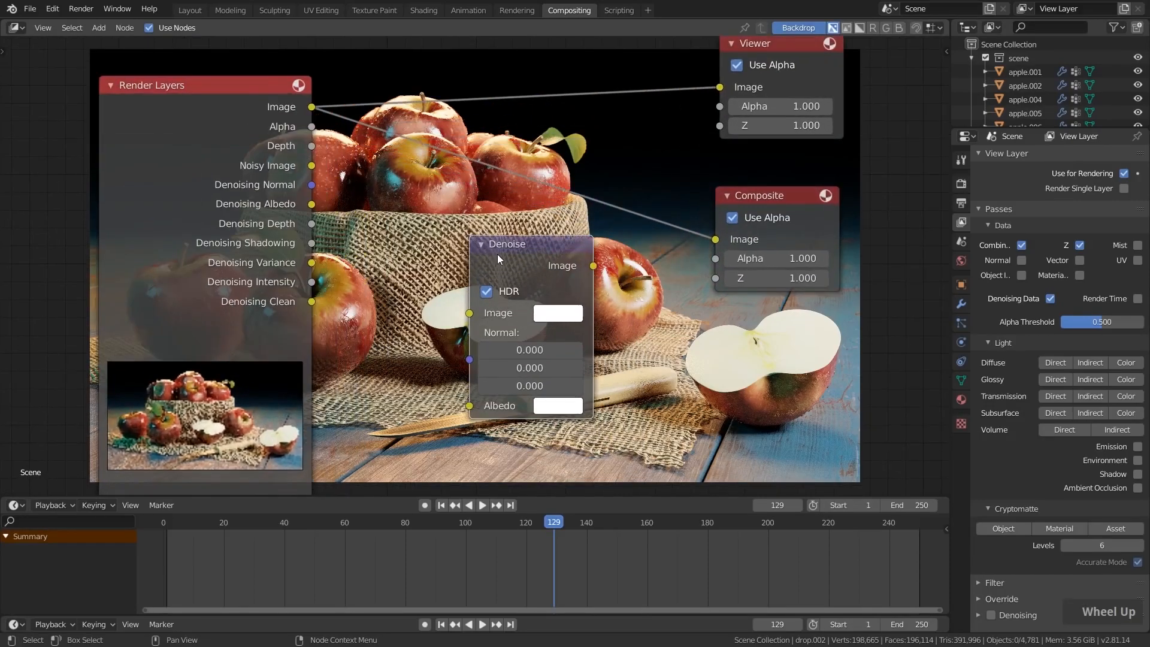
left_click(469, 358)
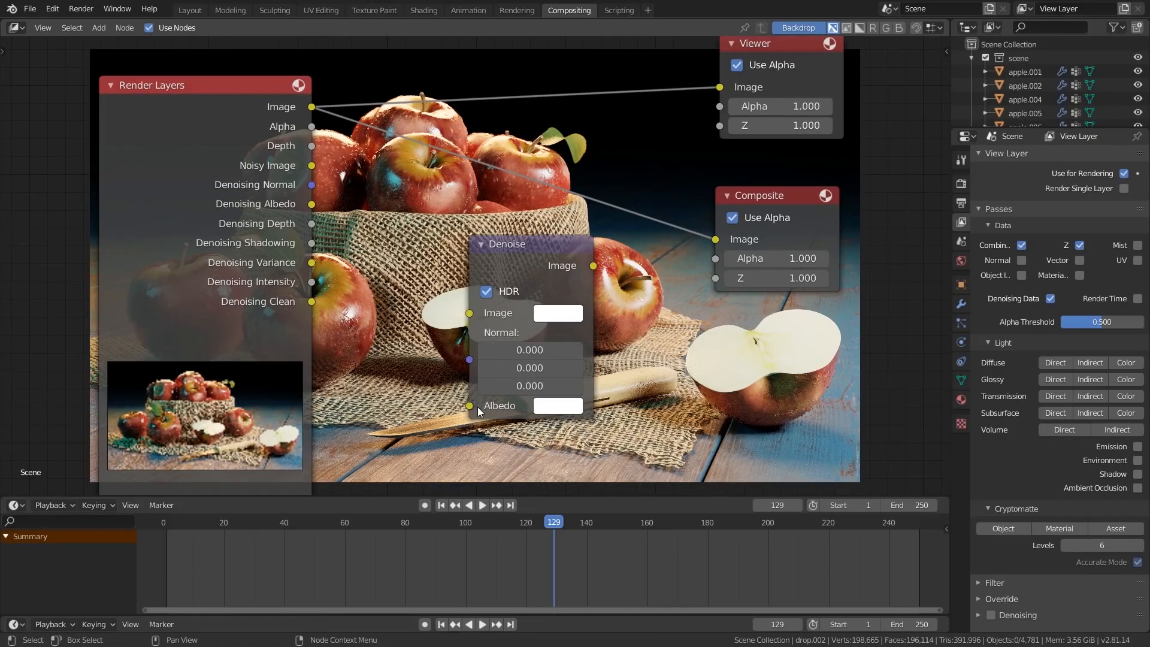
scroll(490, 390, "down", 1)
scroll(490, 391, "down", 1)
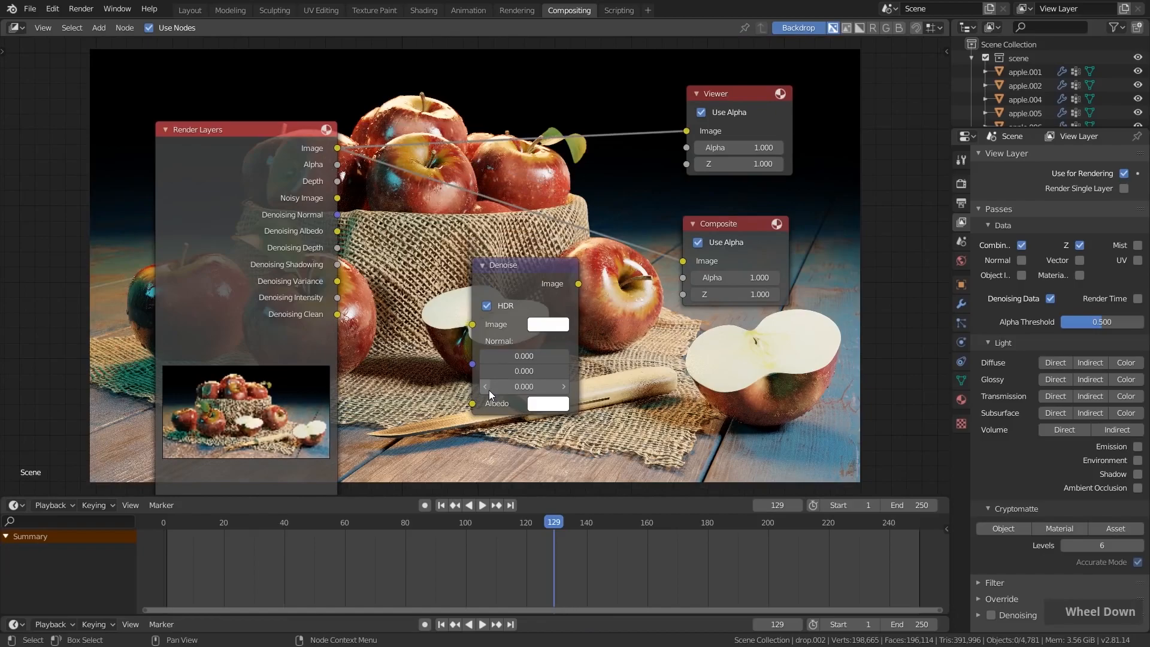
Step: Link the Noisy Image, Denoising Normal and Denoising Albedo outputs to the Denoise node's Image, Normal and Albedo inputs
left_click_drag(338, 199, 472, 324)
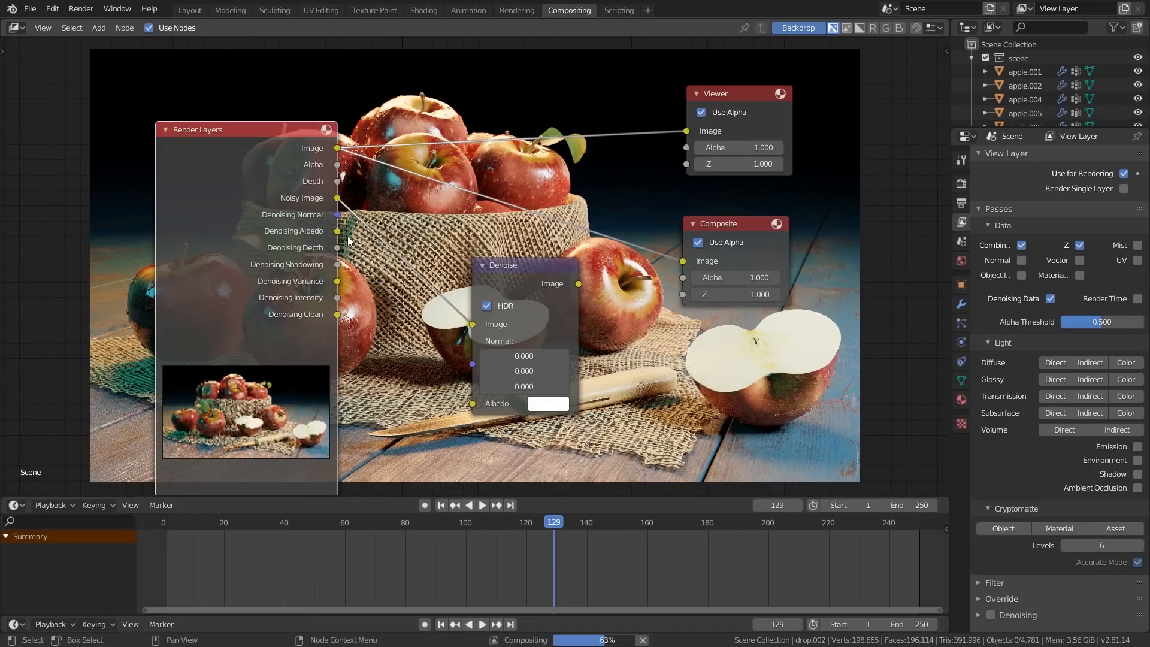
left_click_drag(337, 214, 470, 362)
left_click_drag(337, 231, 472, 358)
middle_click_drag(558, 227, 508, 238)
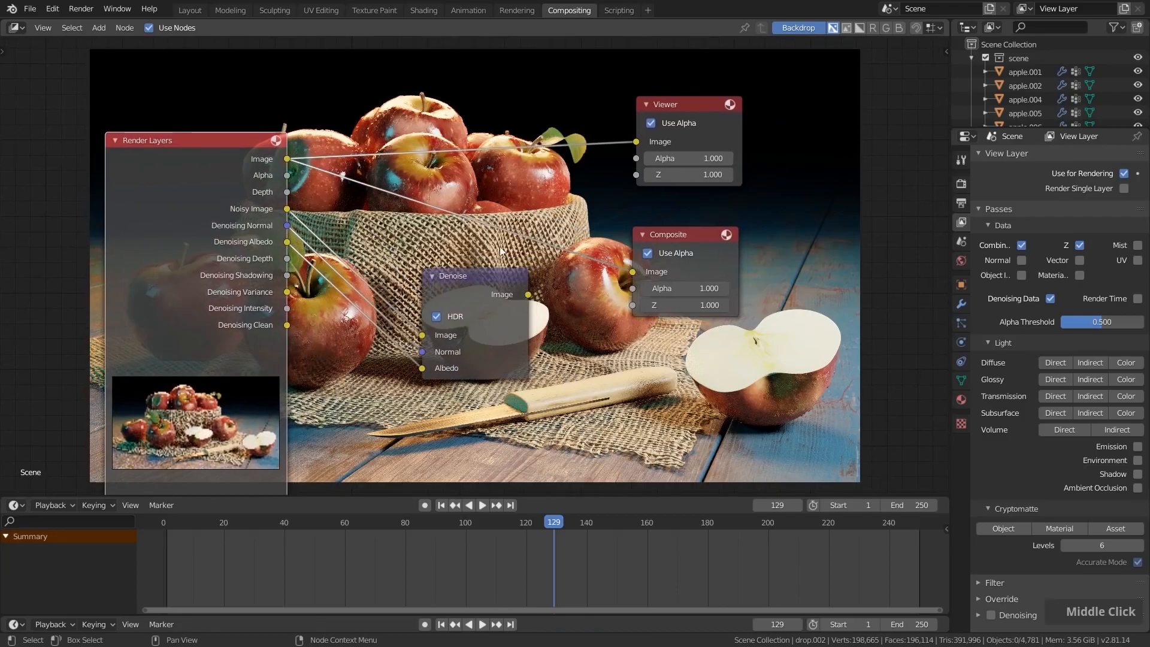
Step: Enlarge the timeline area beneath the compositor and turn it into an Image Editor showing the Viewer Node
left_click_drag(519, 495, 519, 403)
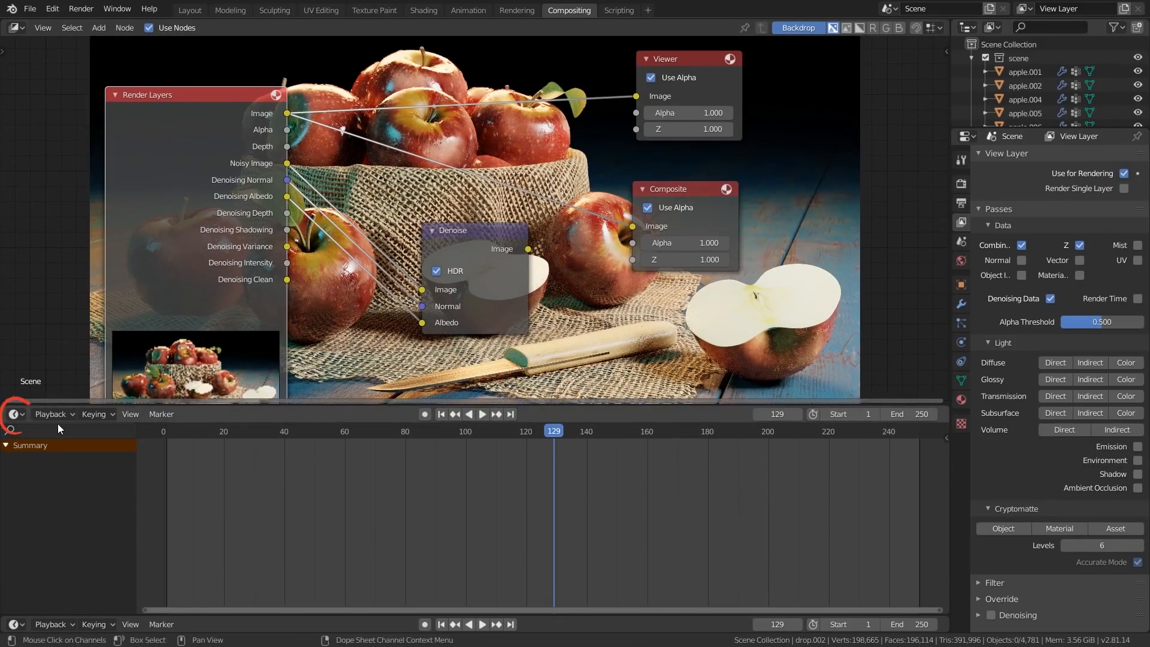
left_click(14, 414)
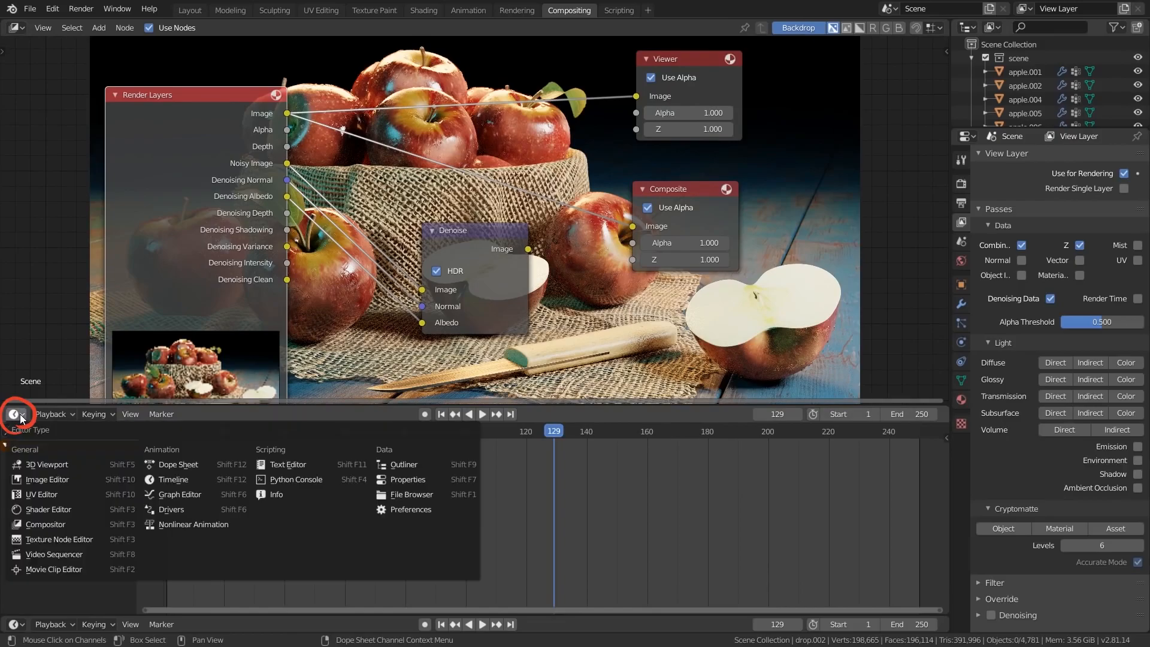
left_click(36, 481)
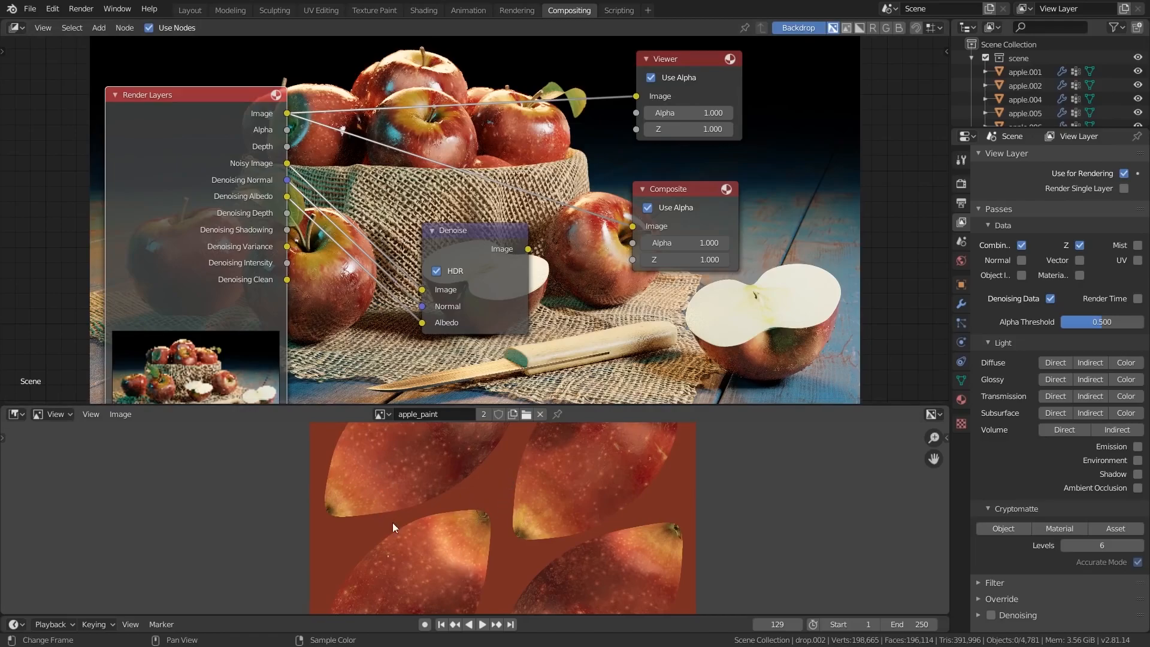
left_click(379, 414)
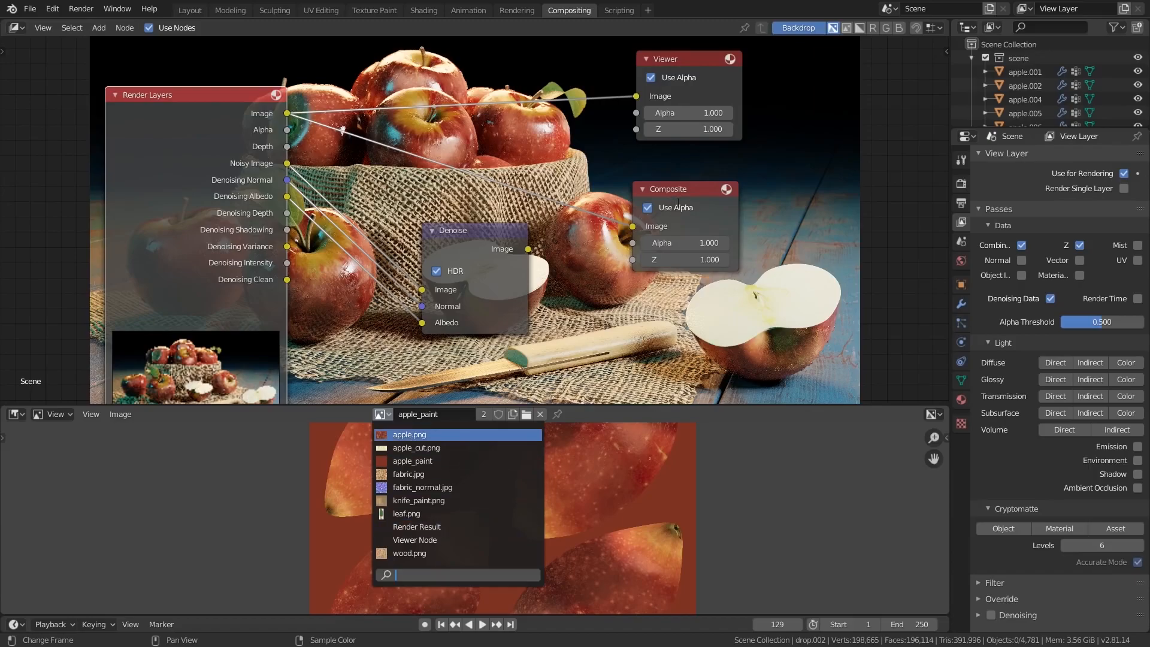
left_click(415, 539)
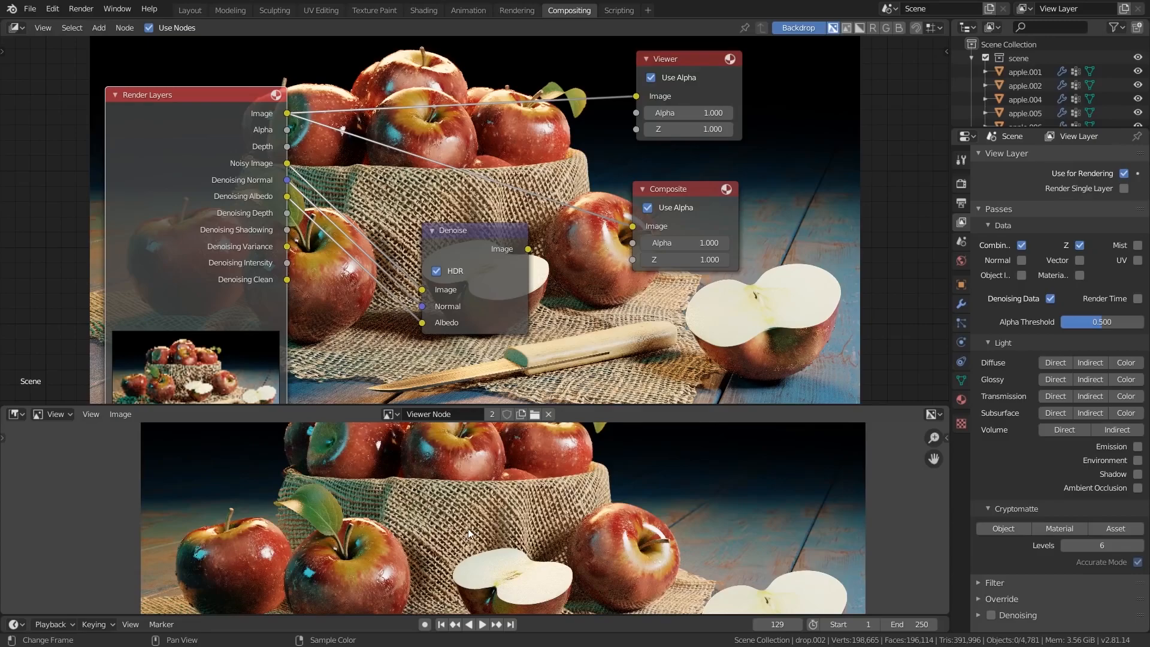
left_click_drag(670, 58, 663, 56)
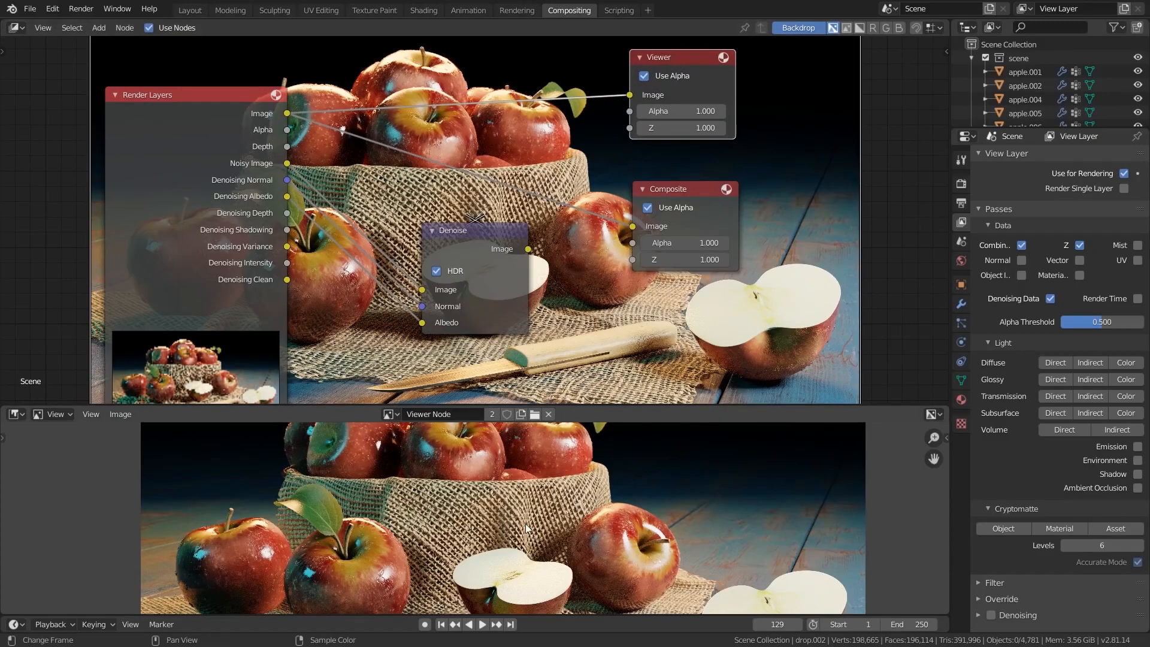
Step: Connect the Denoise node's image output to both the Viewer and Composite nodes
scroll(430, 484, "up", 6)
middle_click_drag(421, 471, 503, 539)
scroll(500, 538, "down", 1)
middle_click_drag(347, 478, 364, 485)
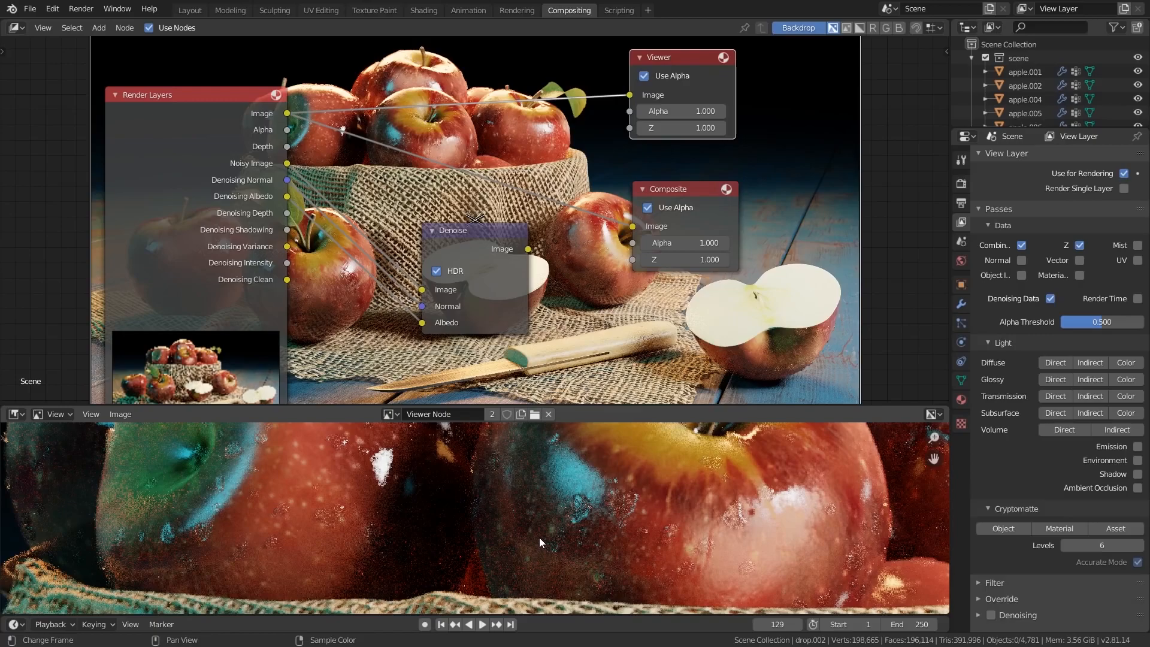
left_click_drag(528, 250, 629, 95)
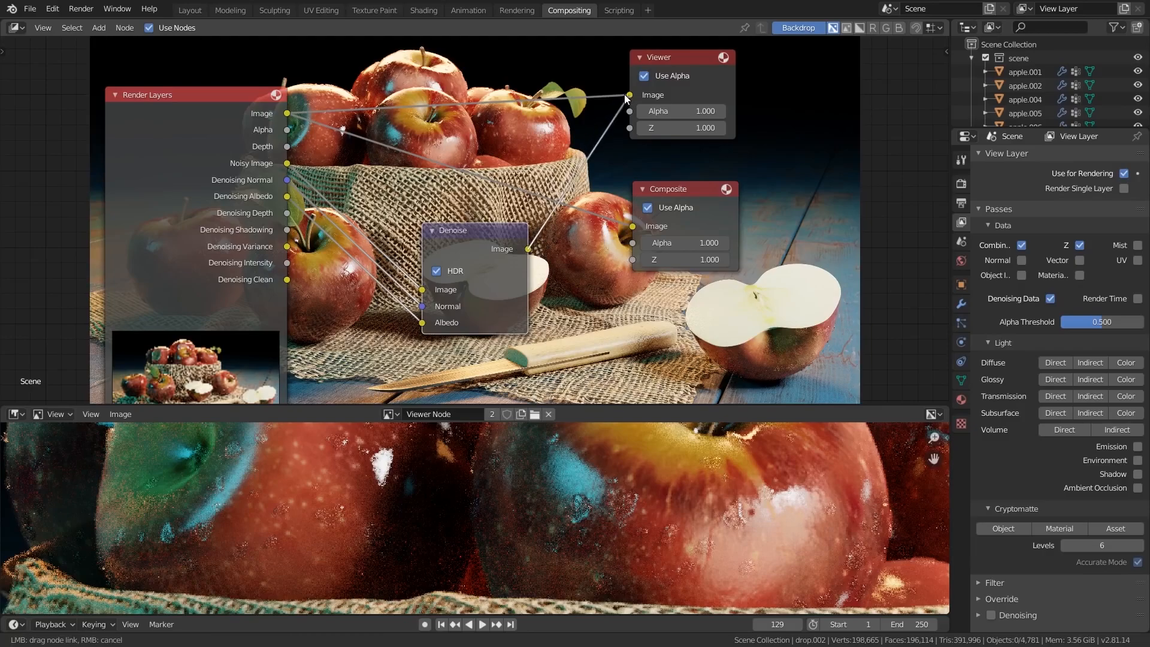
left_click_drag(528, 248, 623, 226)
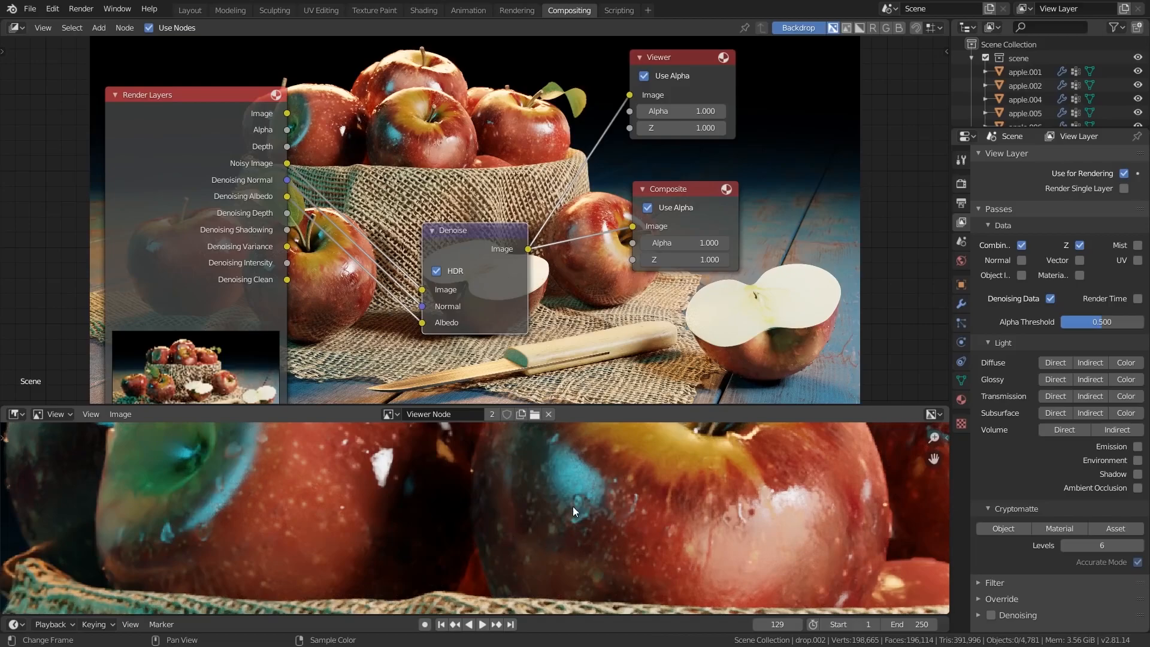
Step: Compare noisy and denoised detail on the apple with the leaf by briefly feeding the Viewer the Noisy Image before relinking Denoise
scroll(459, 490, "down", 3)
middle_click_drag(459, 491, 477, 558)
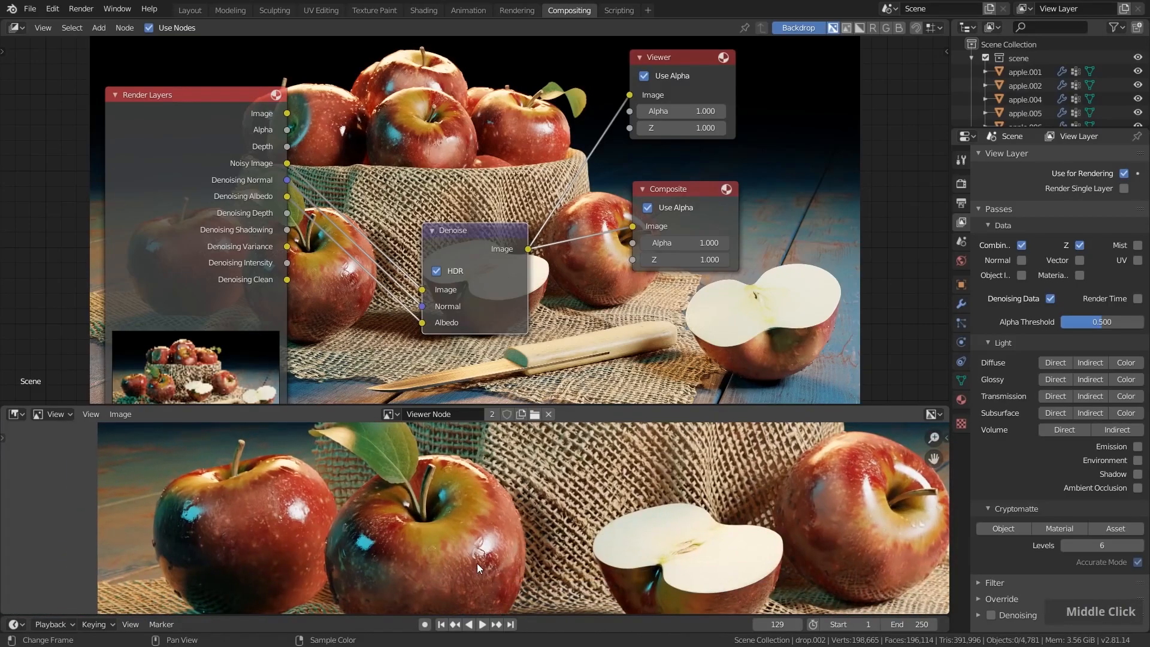
scroll(519, 482, "up", 5)
middle_click_drag(543, 465, 530, 541)
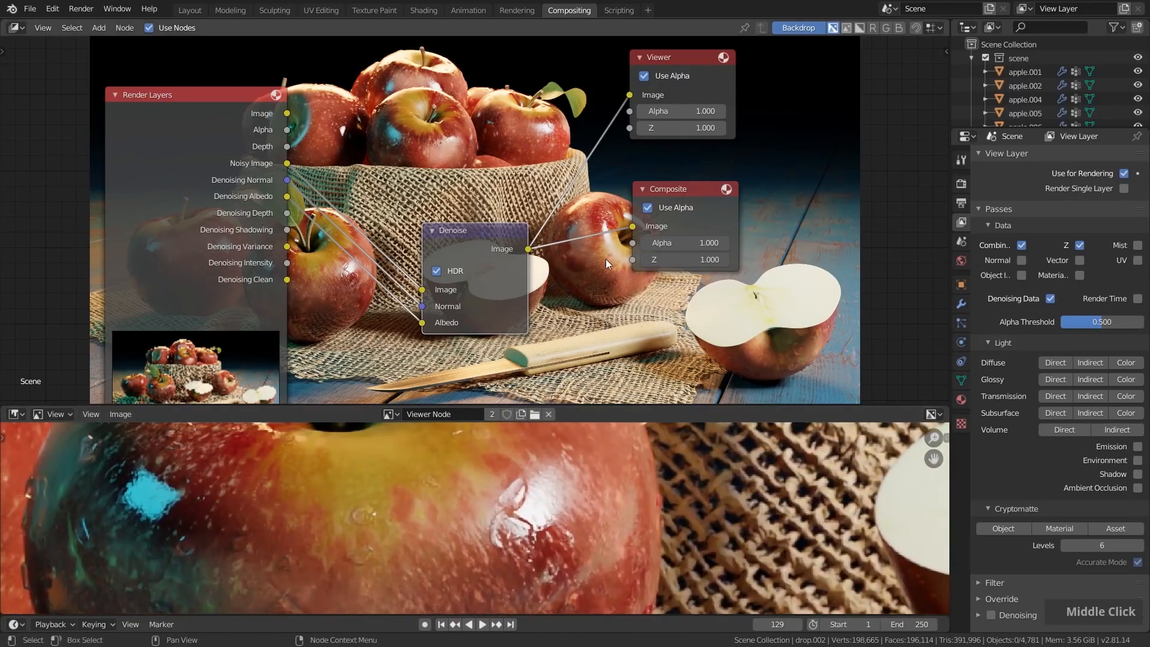
middle_click_drag(606, 259, 581, 283)
left_click(265, 190, "ctrl+shift")
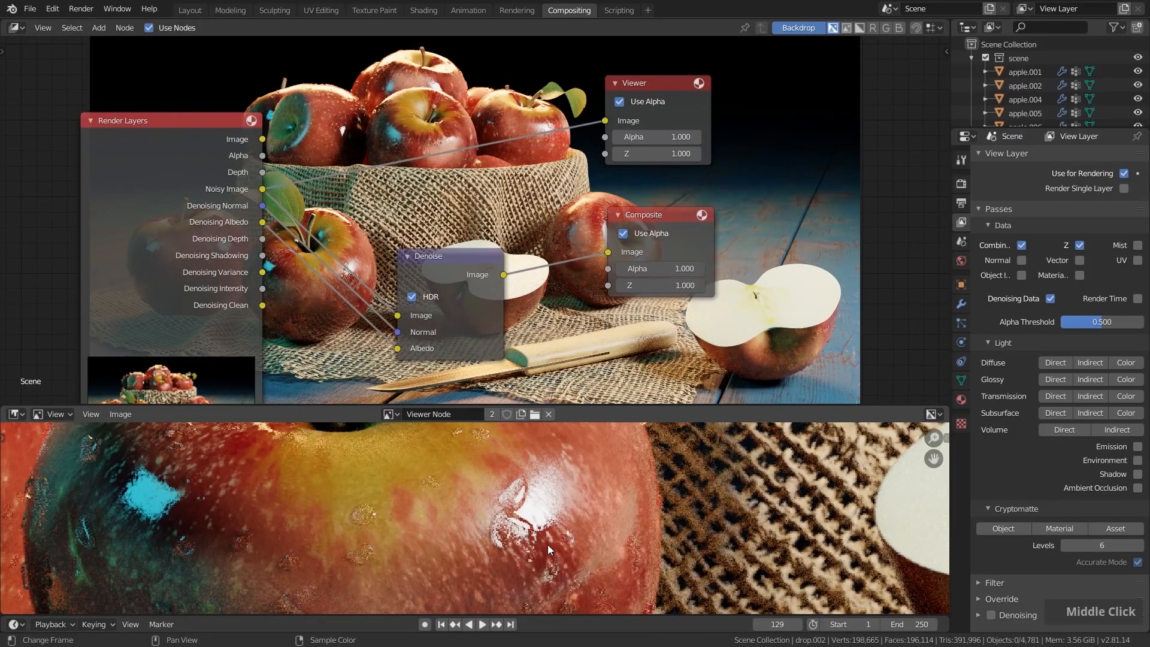
left_click_drag(505, 273, 605, 121)
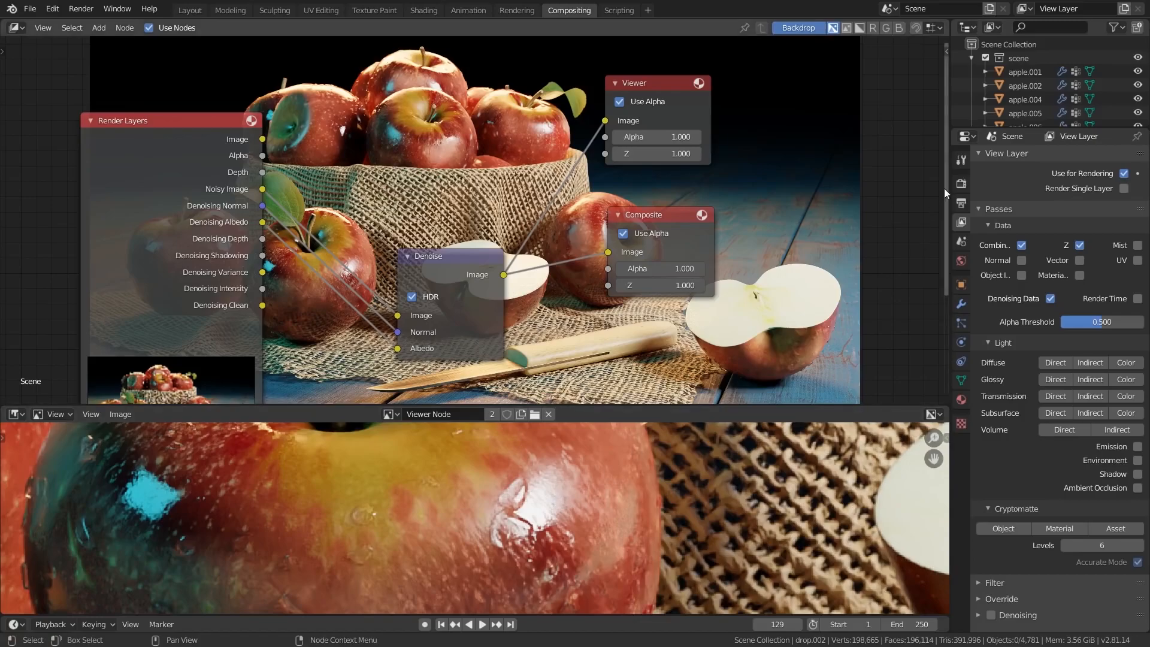
Step: Collapse the View Layer and Passes settings, and maximize the Image Editor for a close inspection of the denoised apple and fabric
left_click(993, 153)
left_click(994, 171)
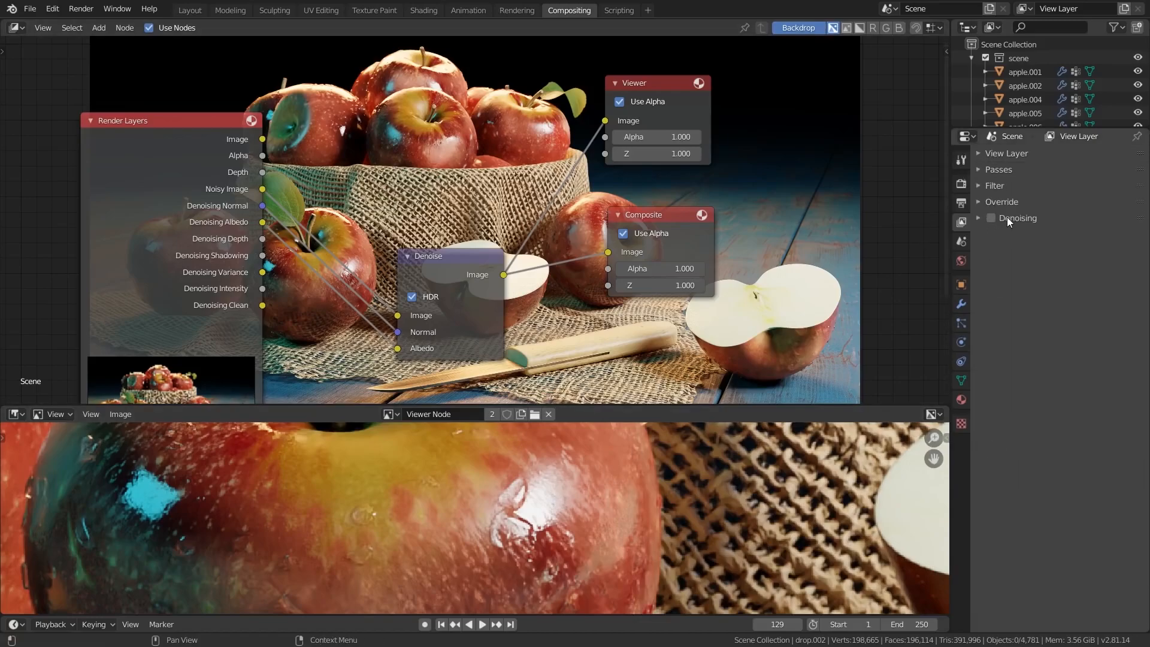
key("ctrl")
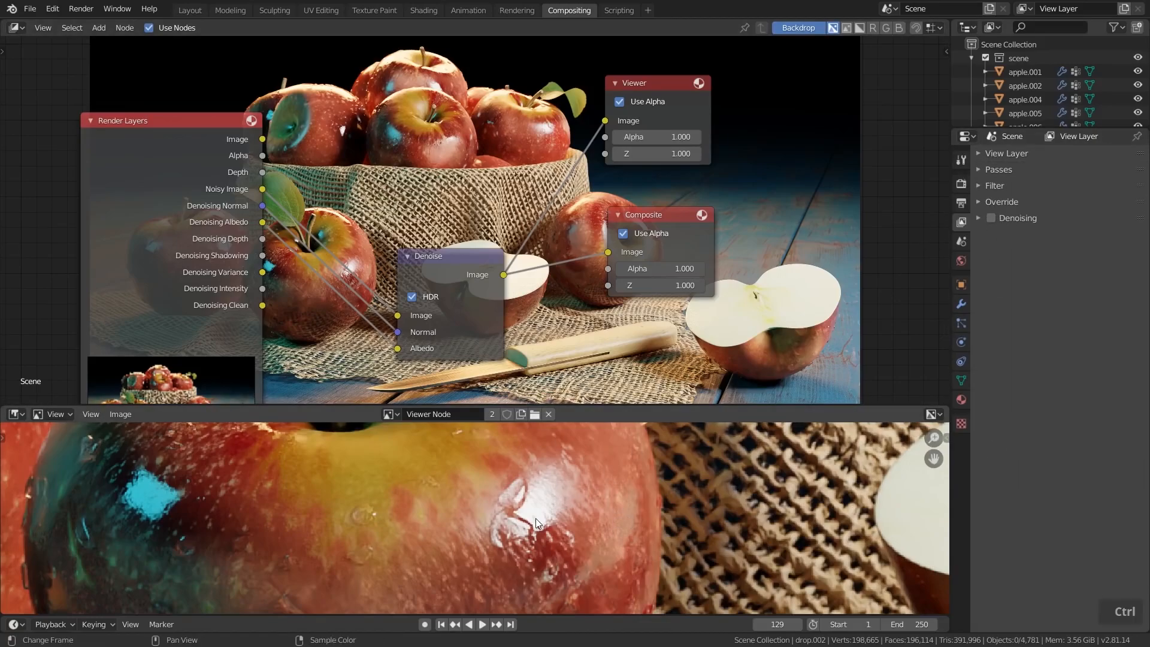
key("ctrl+space")
middle_click_drag(548, 519, 584, 445)
scroll(440, 523, "up", 5)
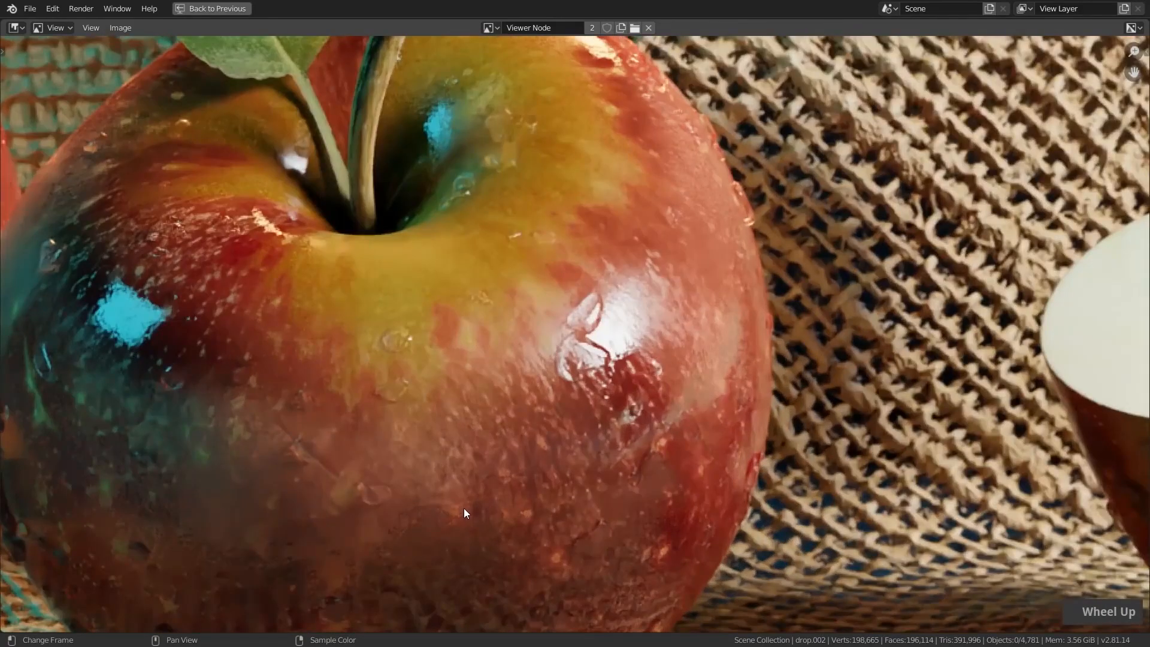
middle_click_drag(593, 373, 548, 399)
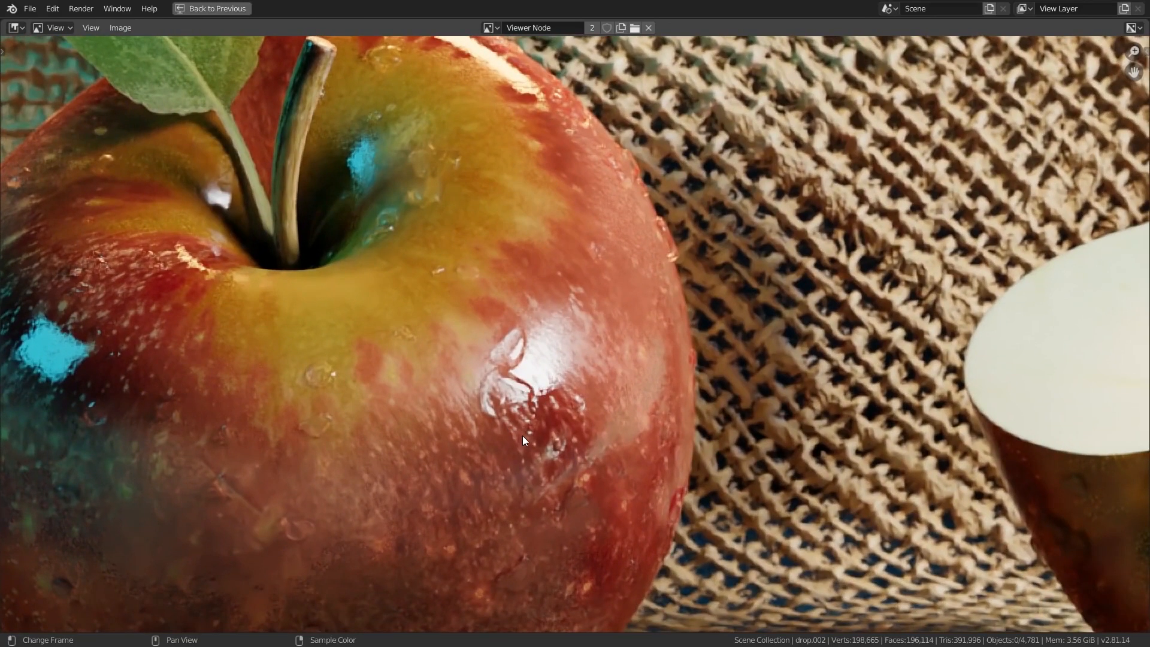
Step: Show the Render Result in the Image Editor and restore the split layout, shifting the Composite node slightly upward
left_click(492, 28)
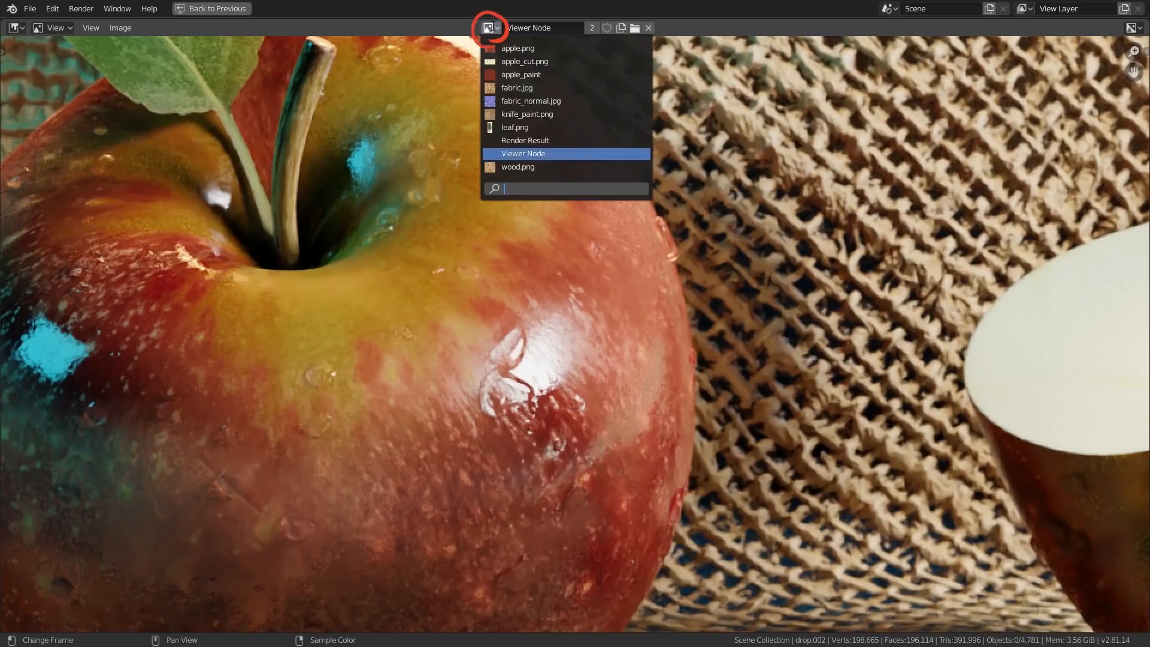
left_click(523, 141)
key("ctrl+space")
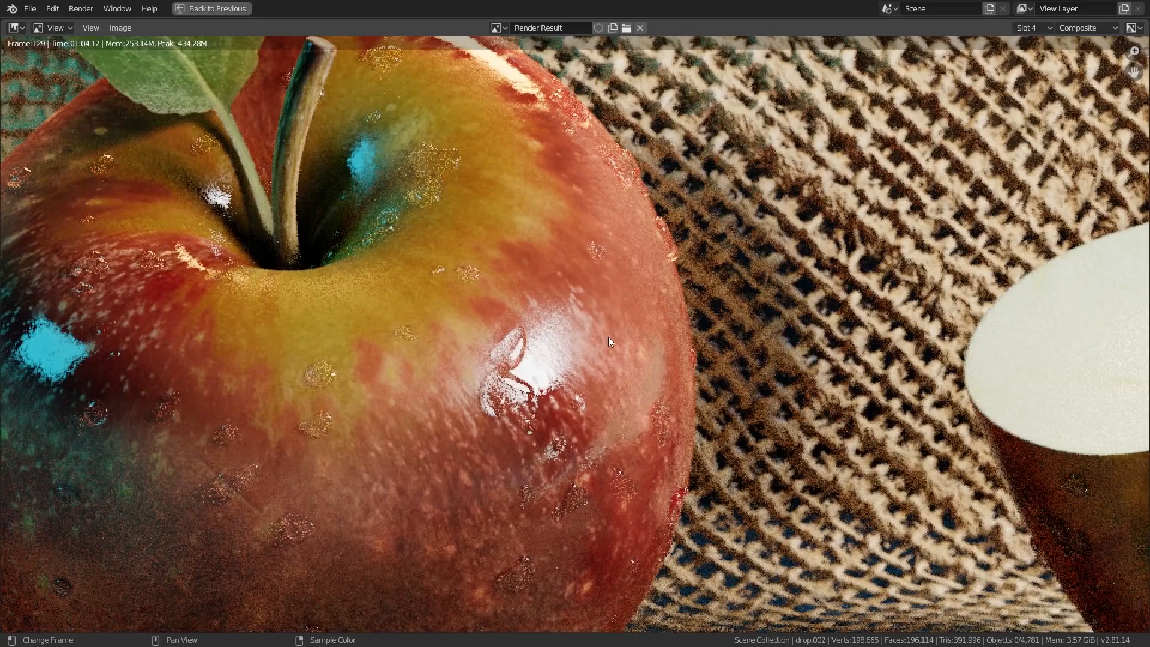
key("ctrl+space")
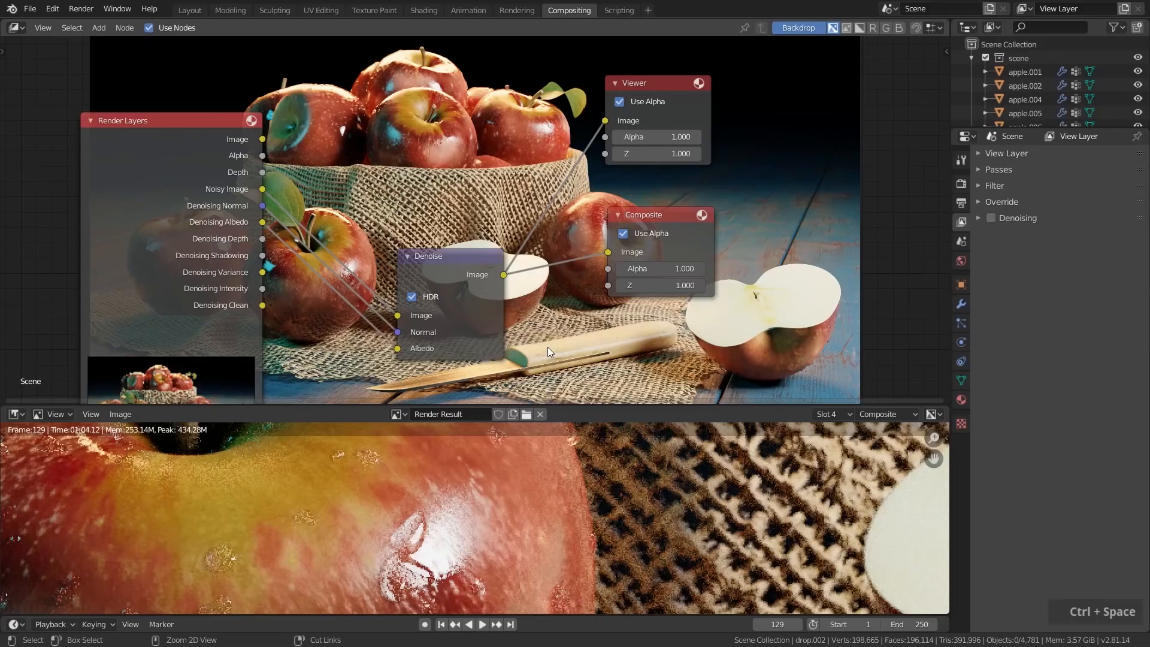
left_click_drag(646, 218, 639, 212)
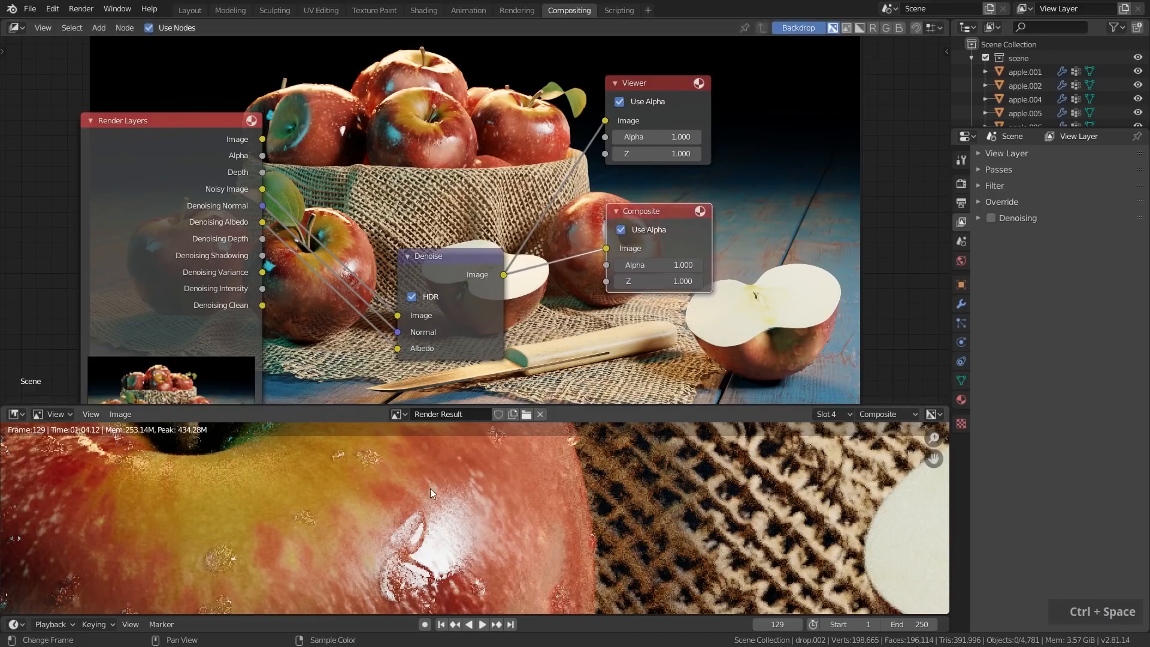
Step: Relink the Denoise image output to the Composite node, and display render Slot 3 in the maximized Image Editor
mouse_move(607, 248)
left_mouse_down()
mouse_move(566, 254)
mouse_move(604, 248)
left_mouse_up()
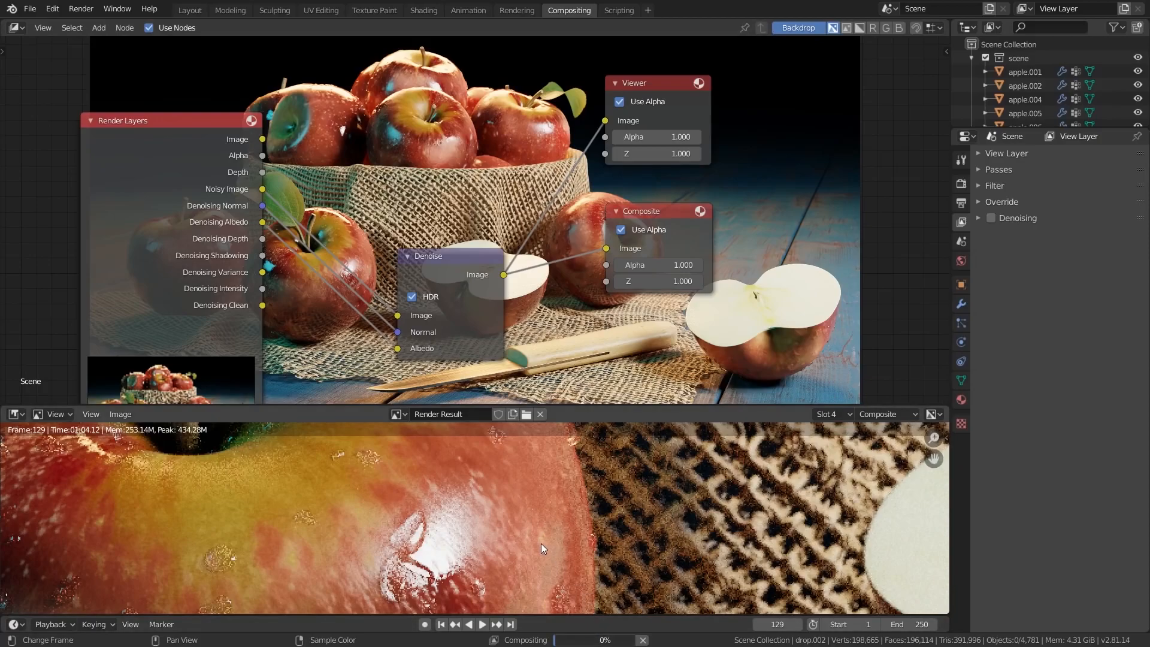
key("ctrl+space")
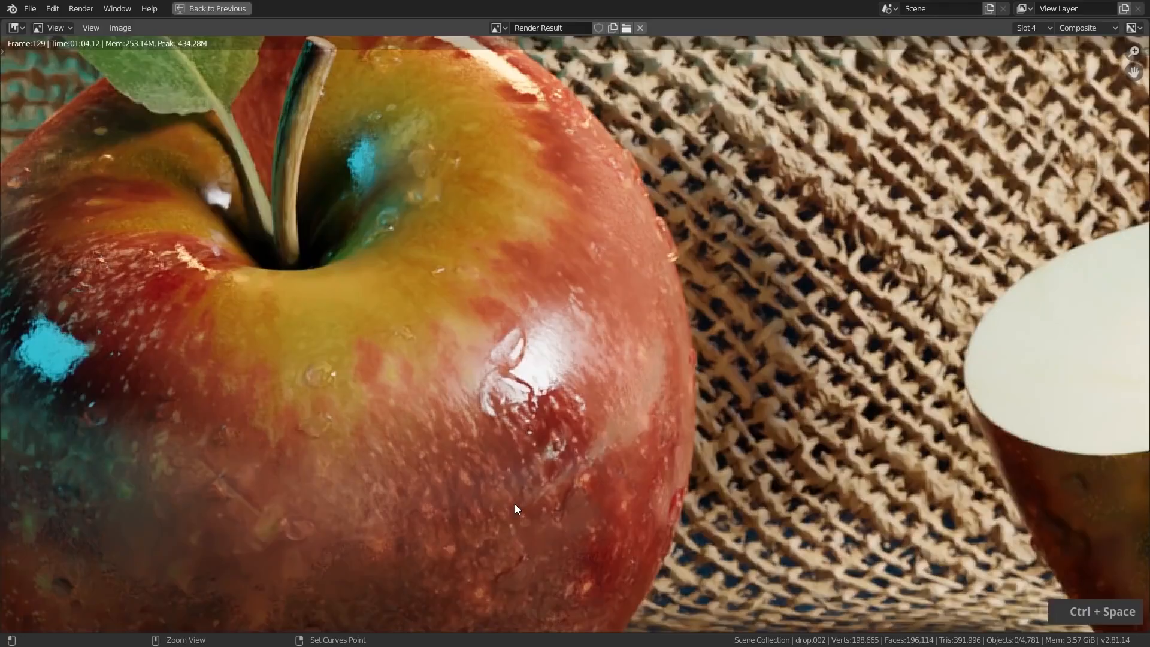
left_click(1030, 29)
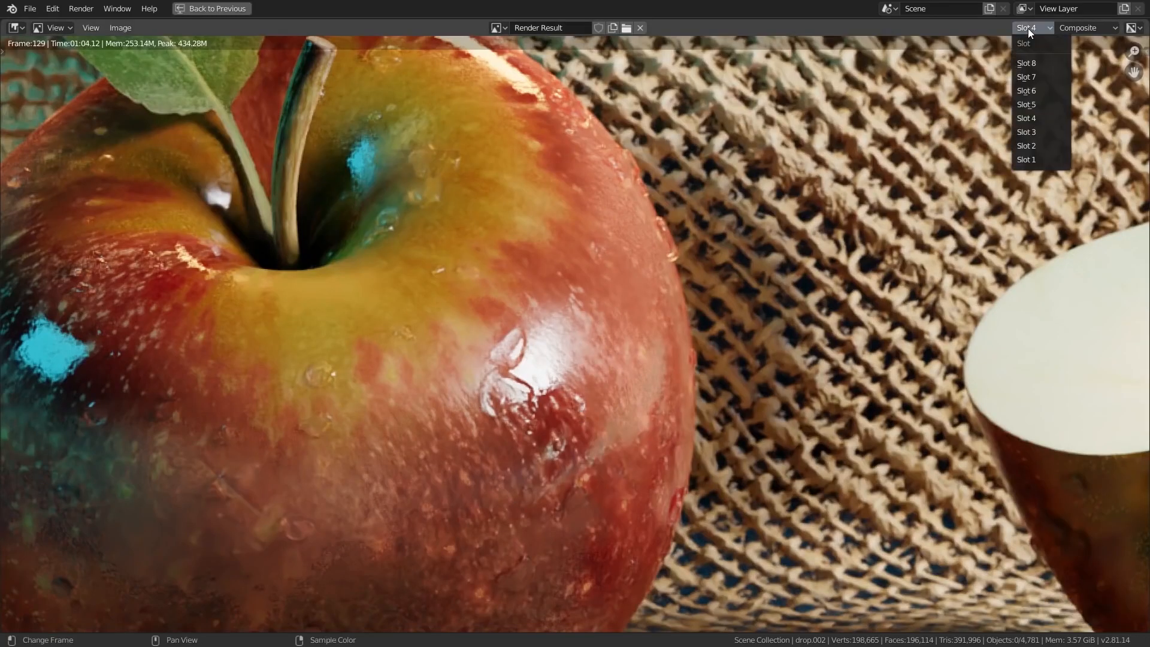
left_click(1025, 133)
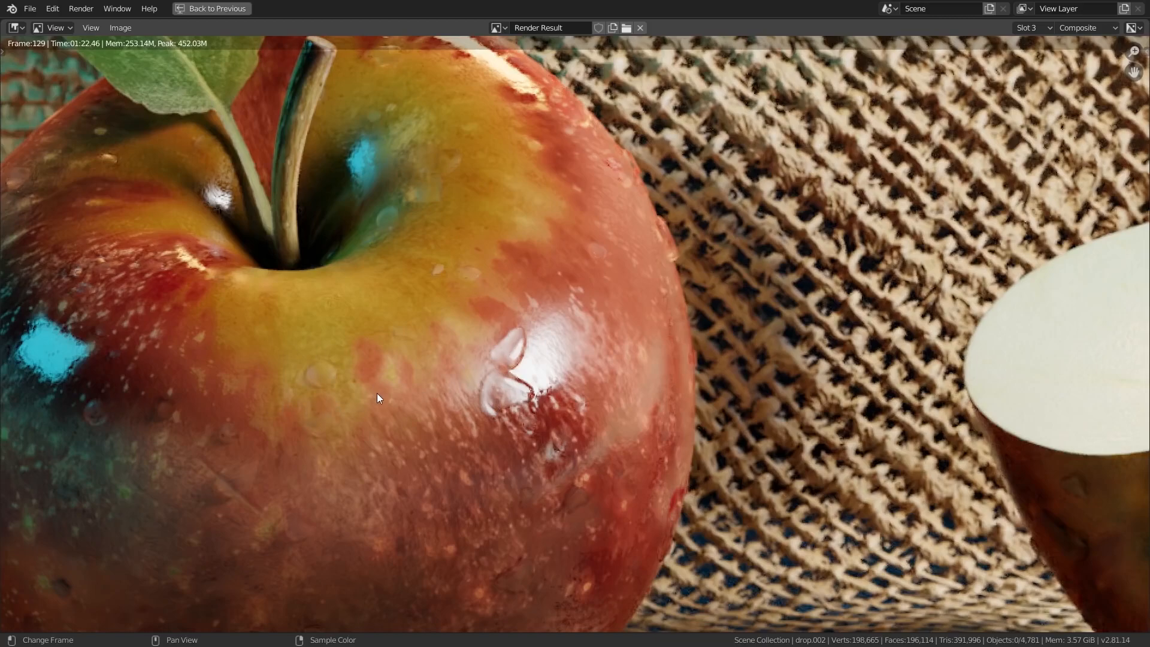
Step: Inspect the Slot 3 render closely, from the underside of the leafed apple to the top apples against the dark background
middle_click_drag(523, 392, 506, 512)
scroll(558, 510, "up", 3)
scroll(607, 399, "down", 6)
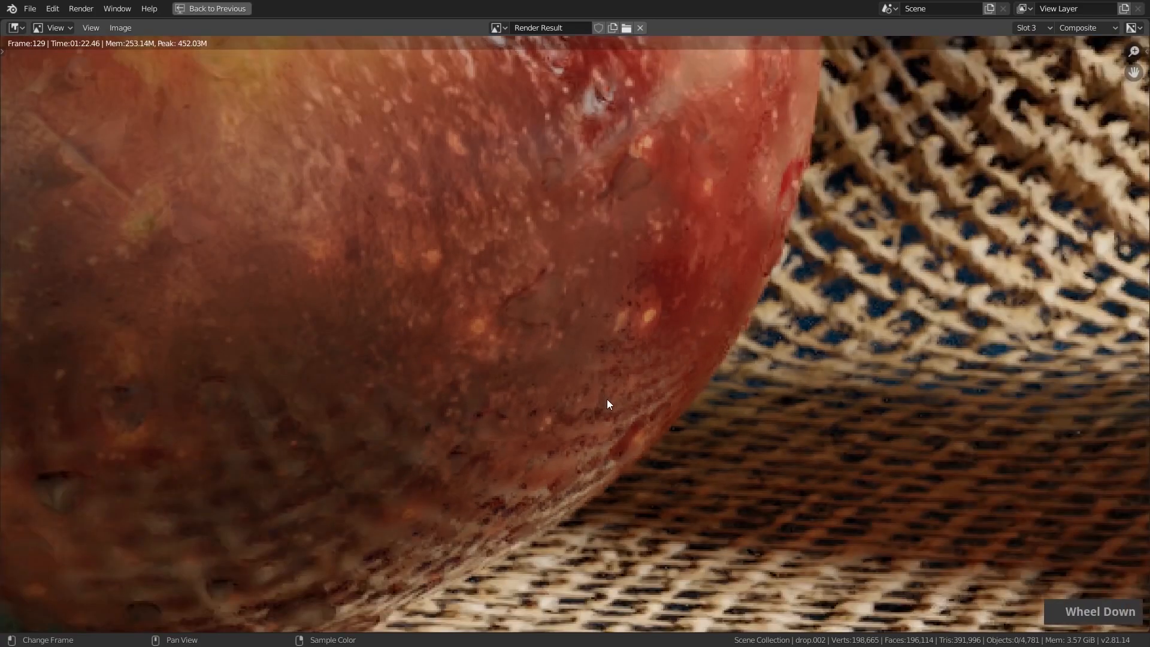
middle_click_drag(672, 149, 737, 222)
scroll(839, 311, "up", 3)
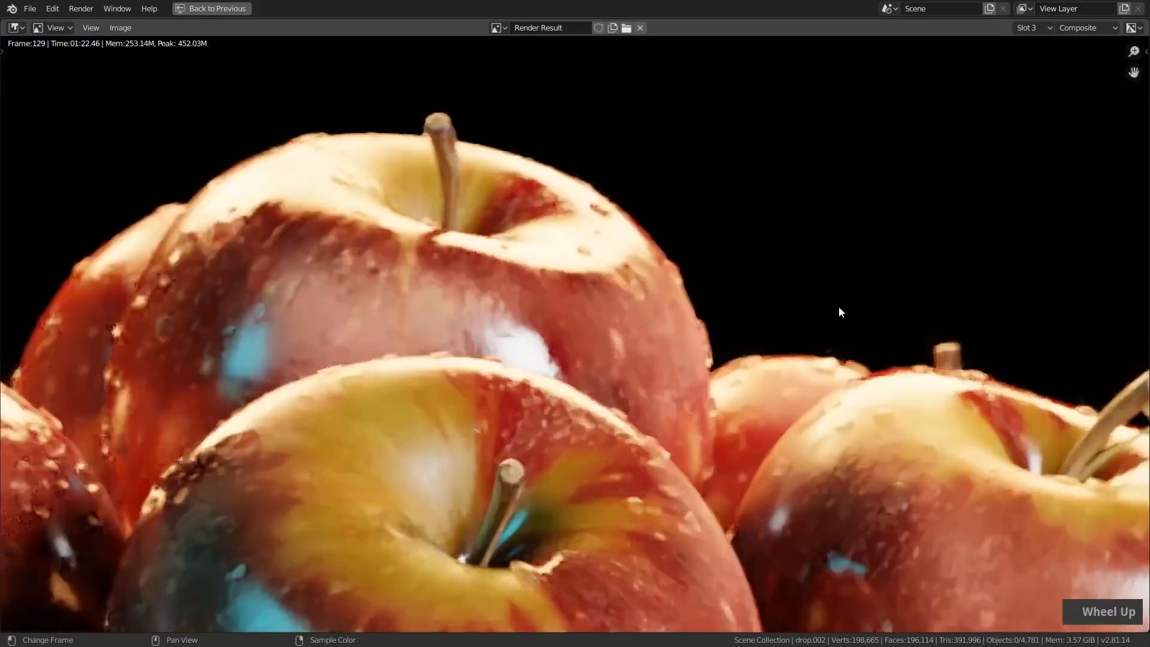
scroll(505, 433, "up", 3)
scroll(595, 380, "down", 3)
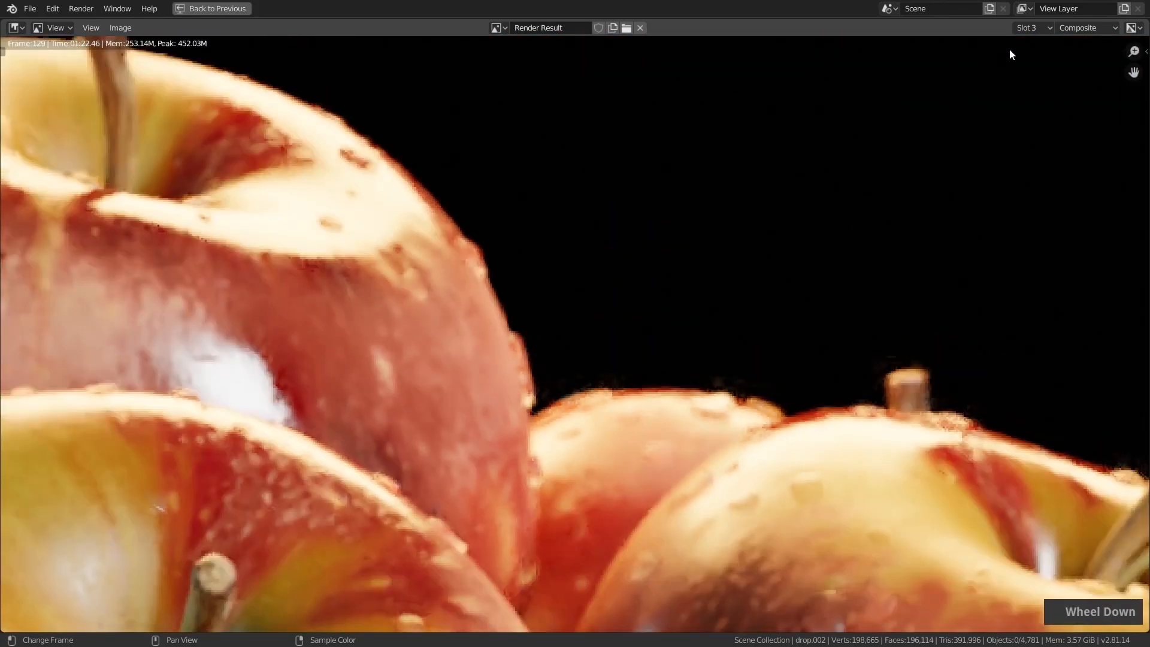
Step: Switch the Render Result to Slot 4 and inspect the top apples' edges and the leafed apple's surface
left_click(1038, 29)
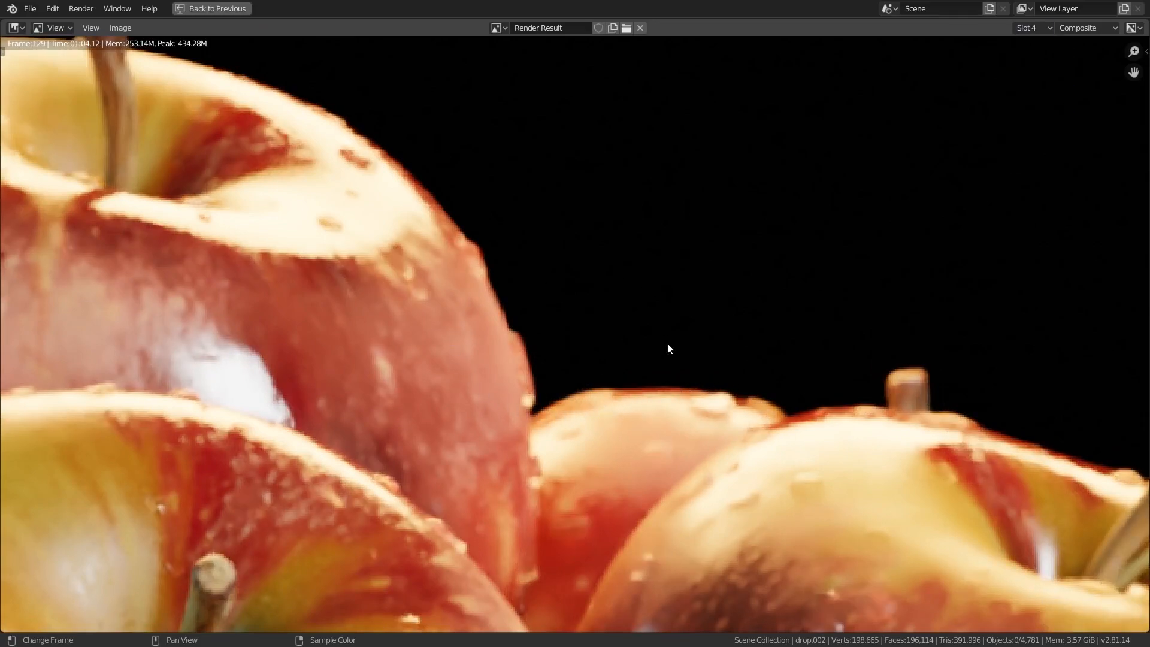
scroll(575, 375, "down", 6)
middle_click_drag(561, 522, 667, 253)
middle_click_drag(463, 565, 563, 382)
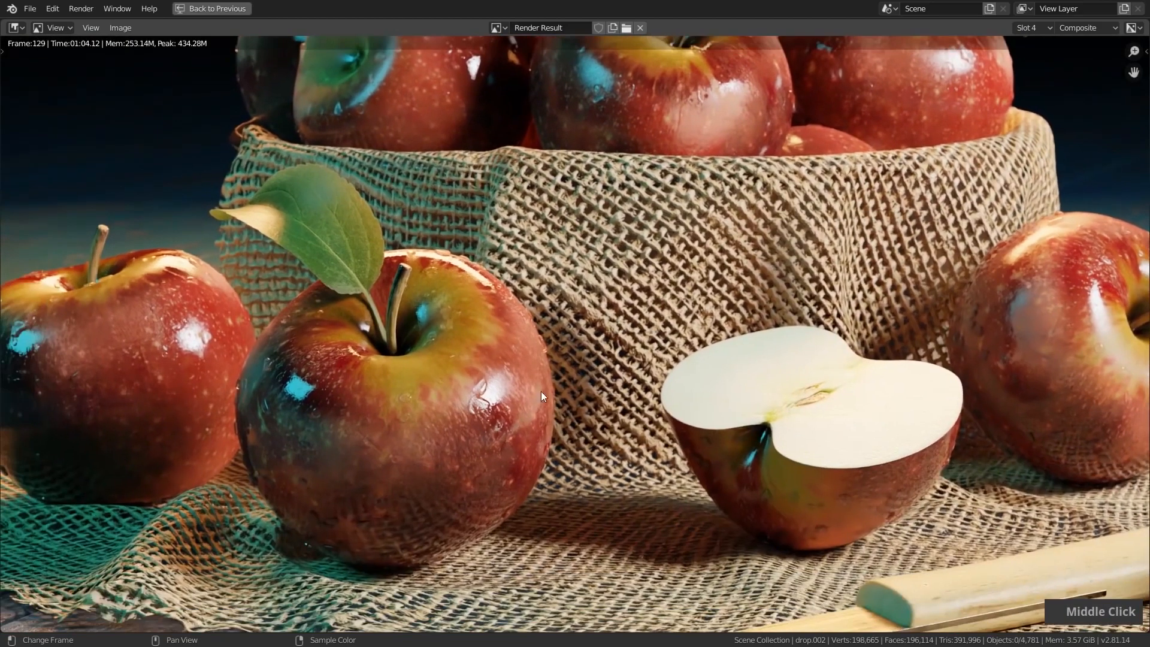
scroll(426, 431, "up", 4)
middle_click_drag(426, 430, 510, 350)
middle_click_drag(693, 259, 681, 275)
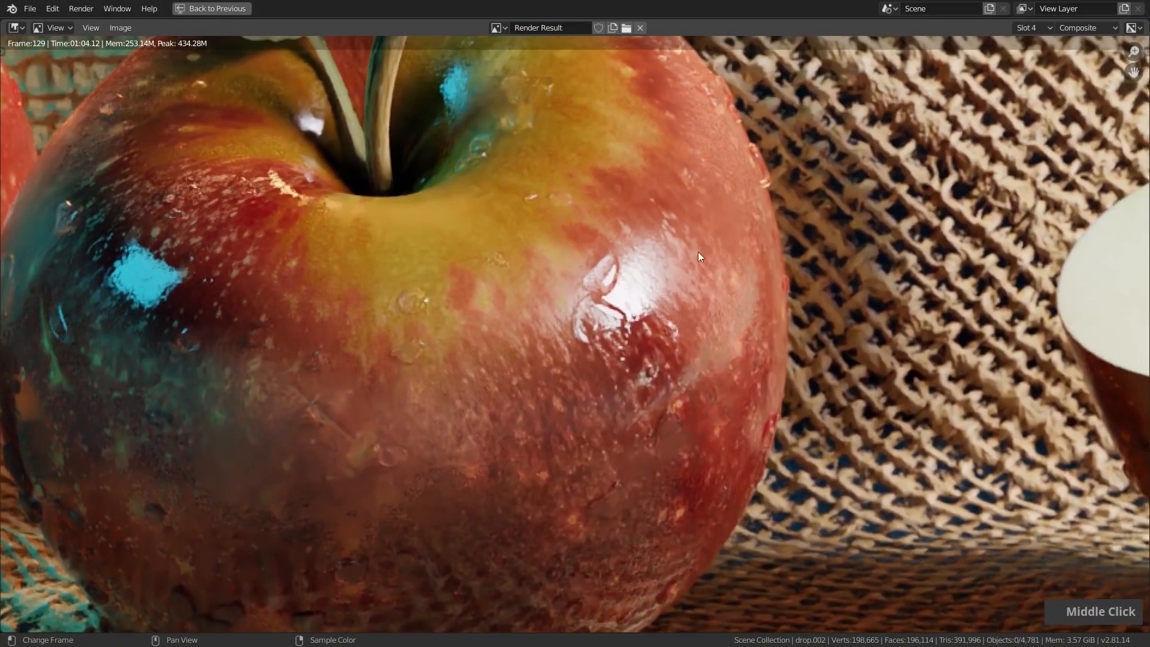
Step: Compare Slot 3 with Slot 4 on the leafed apple, and restore the split layout after viewing the whole image
left_click(1047, 26)
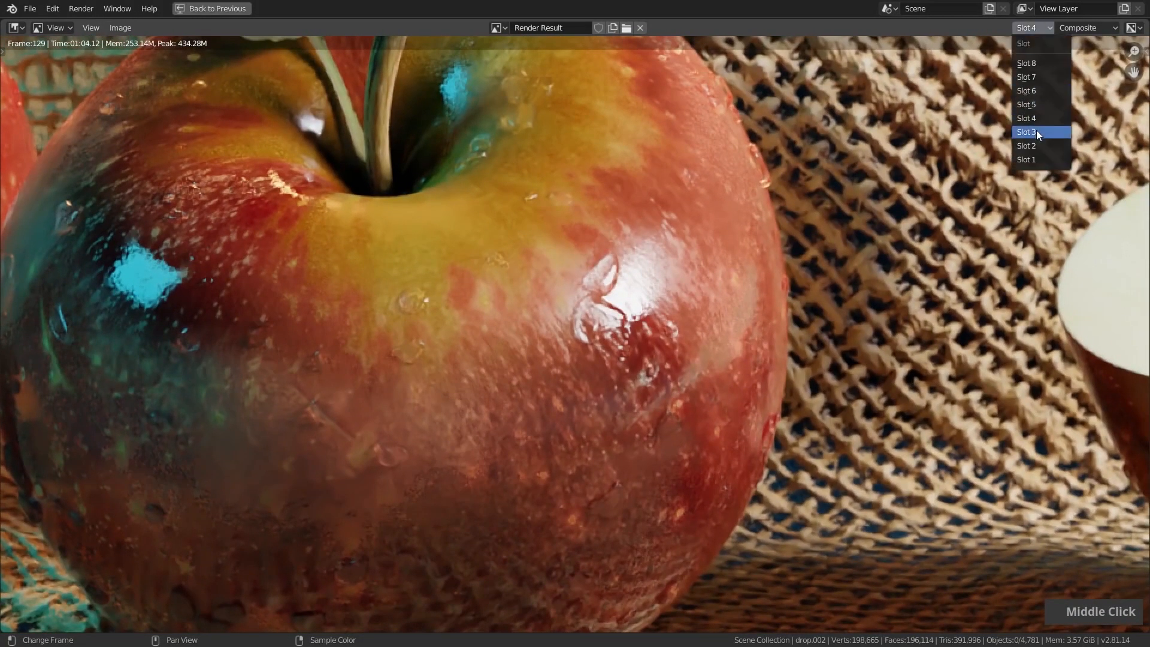
left_click(1037, 131)
left_click(1032, 28)
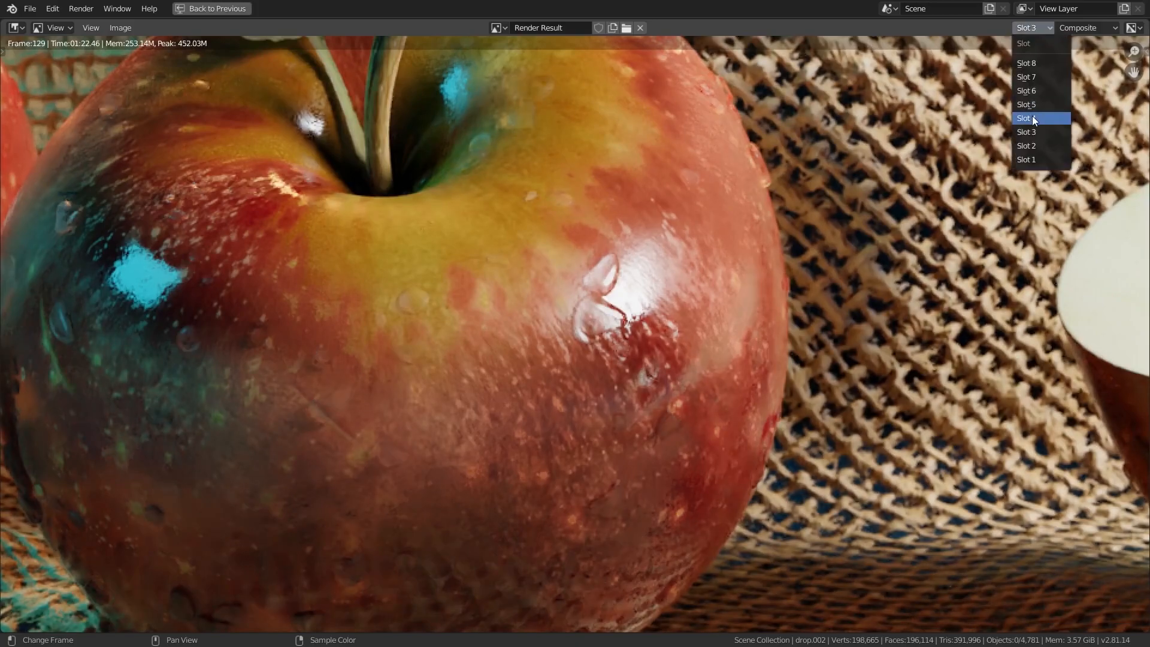
left_click(1033, 118)
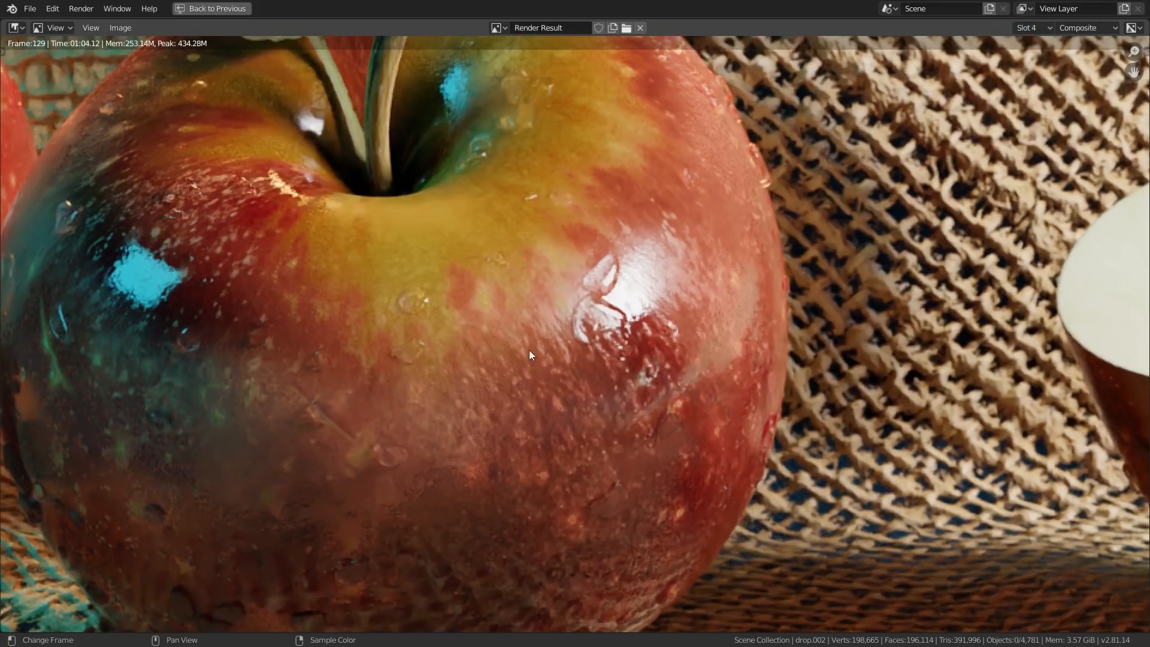
scroll(515, 373, "down", 7)
middle_click_drag(674, 253, 584, 309)
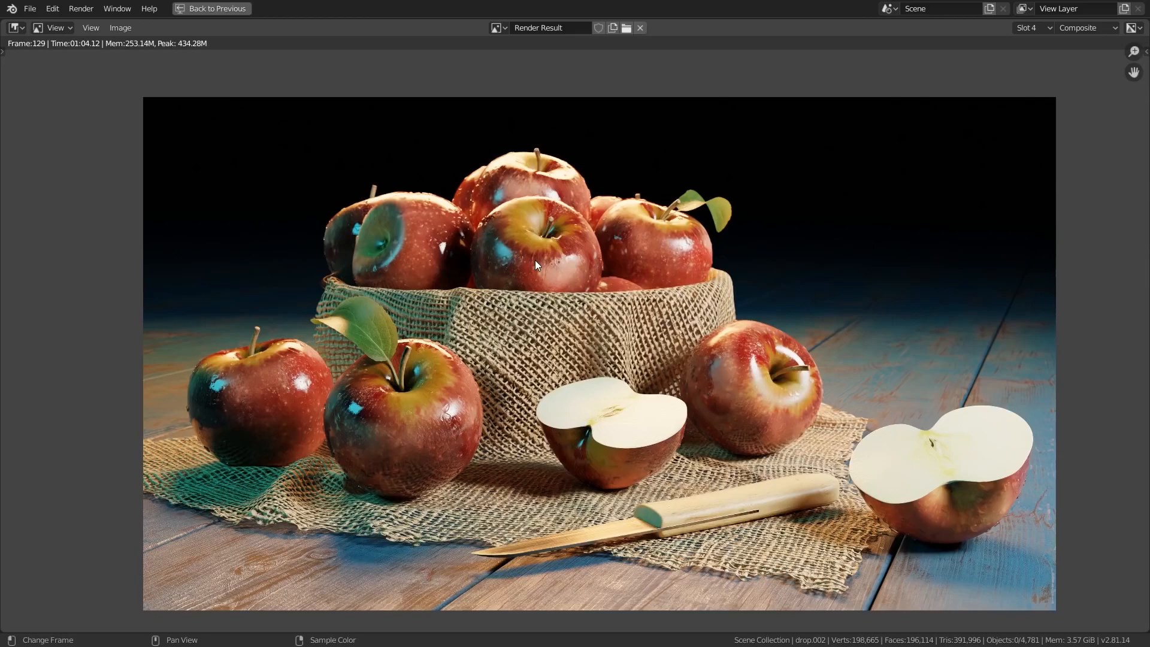
key("ctrl")
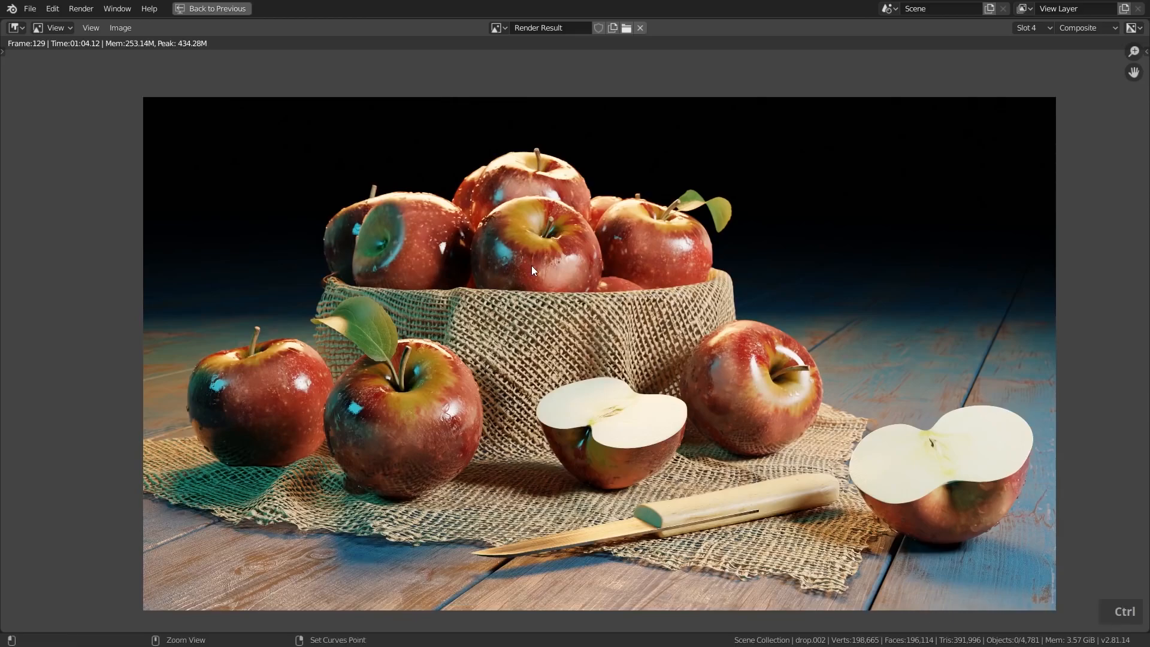
key("ctrl+space")
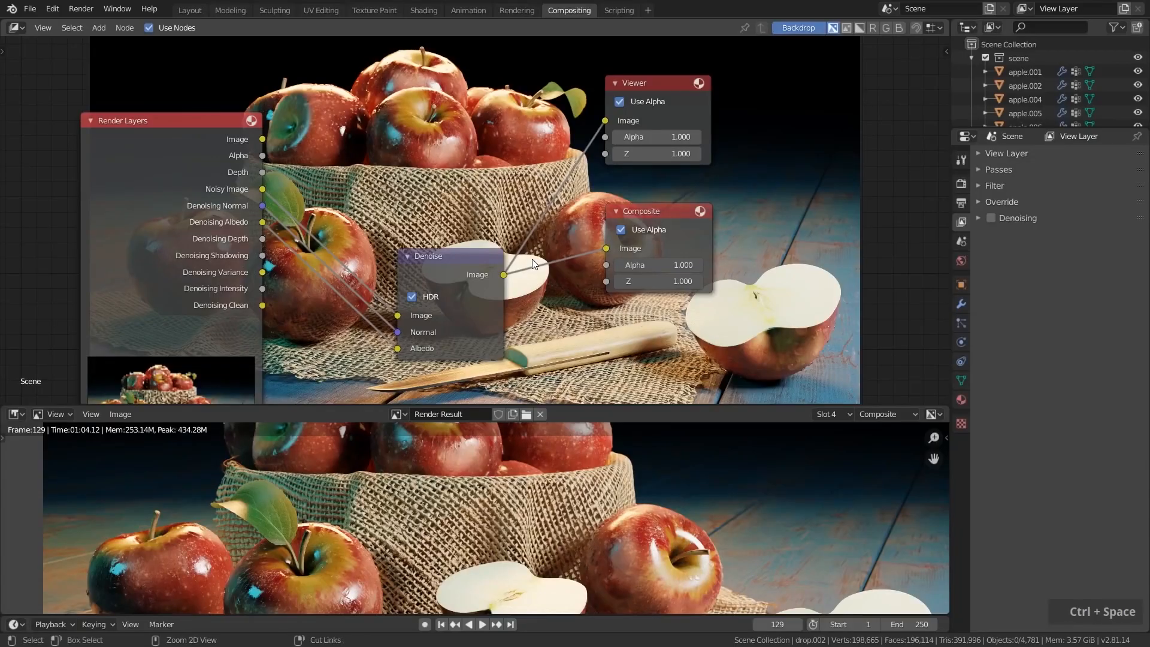
Step: Set the Cycles render samples to 256 in the render properties
left_click(961, 183)
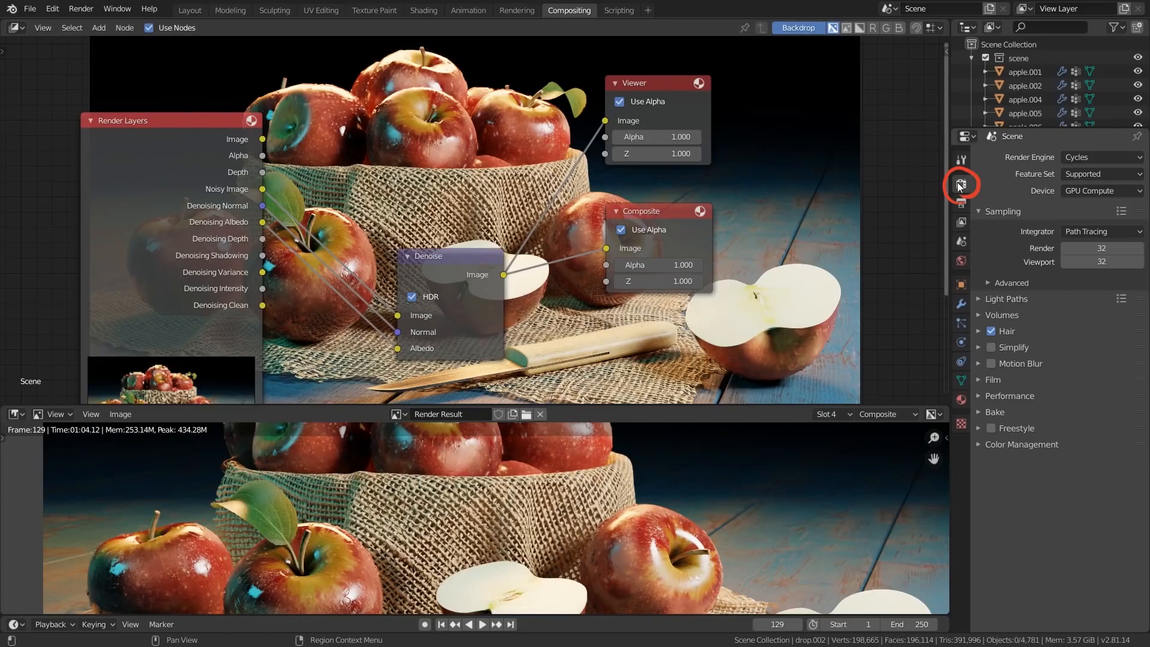
left_click(1091, 248)
type("256")
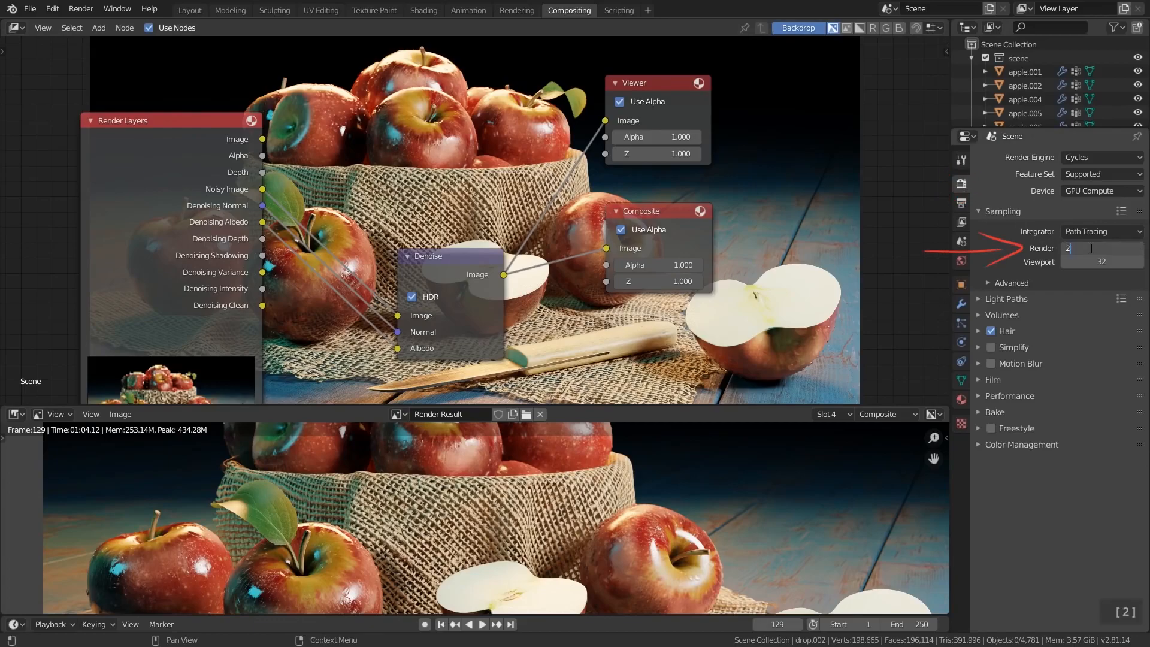
key("Return")
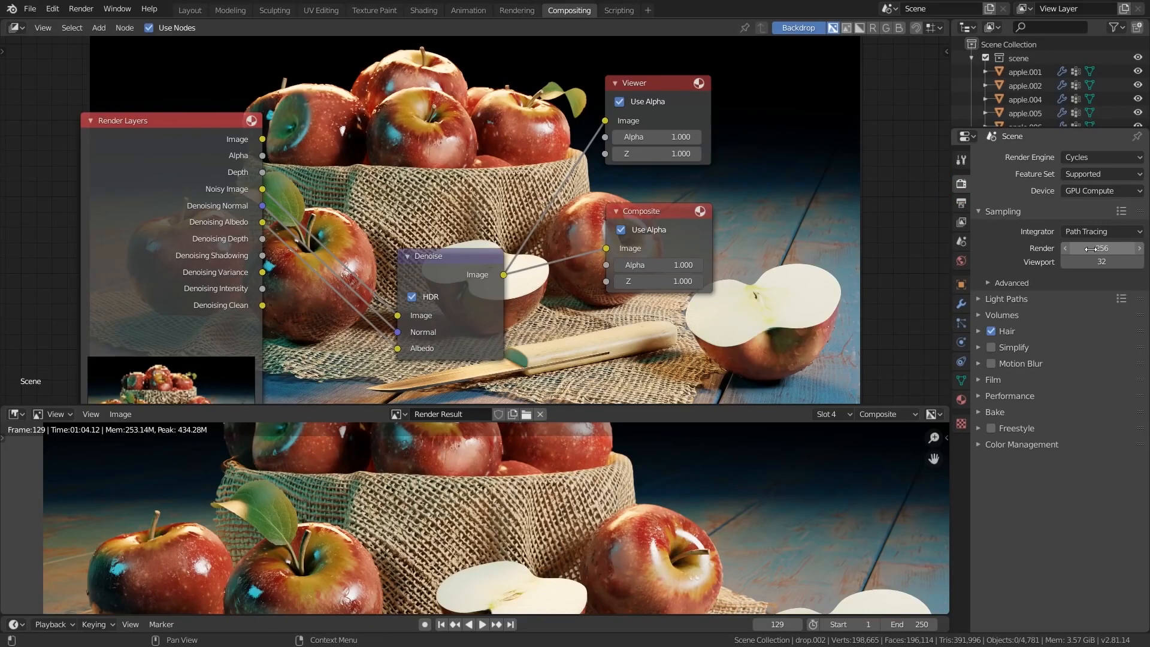
Step: Select render Slot 5, maximize the Image Editor, and render the image
left_click(845, 414)
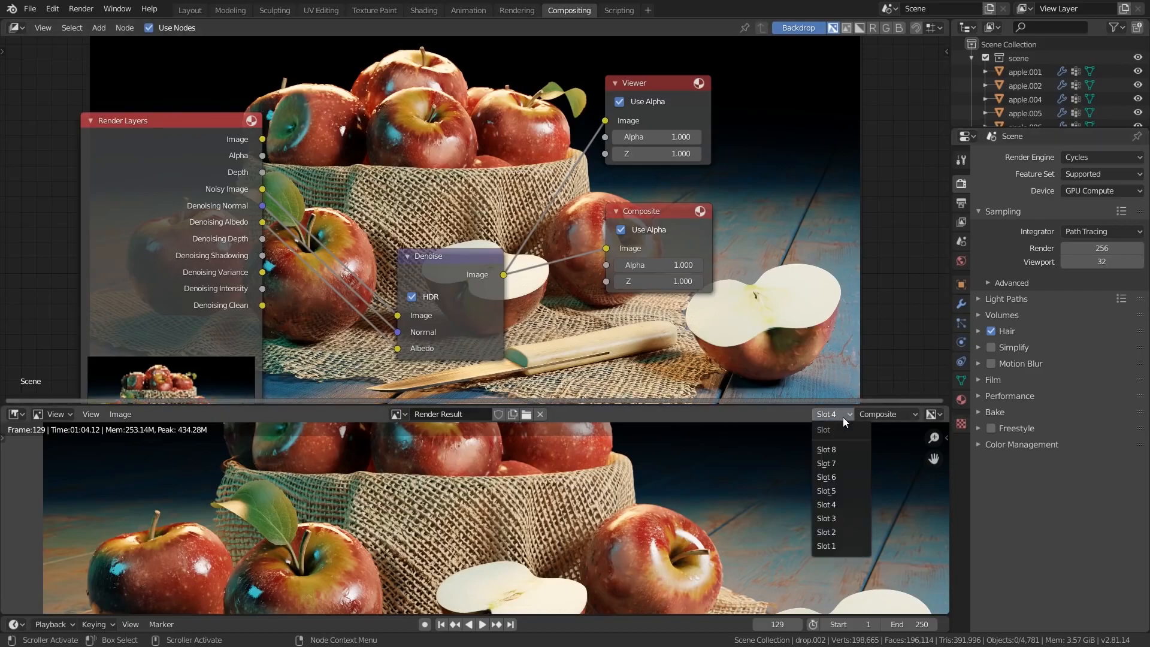
left_click(840, 489)
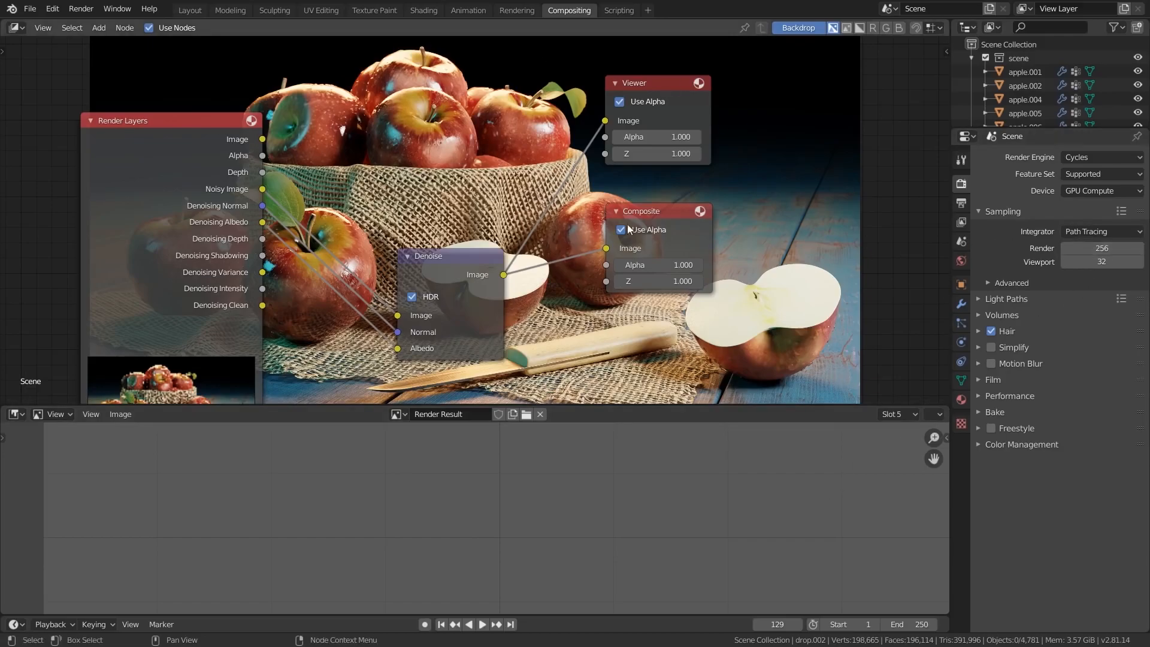
key("ctrl+space")
middle_click_drag(686, 436, 662, 418)
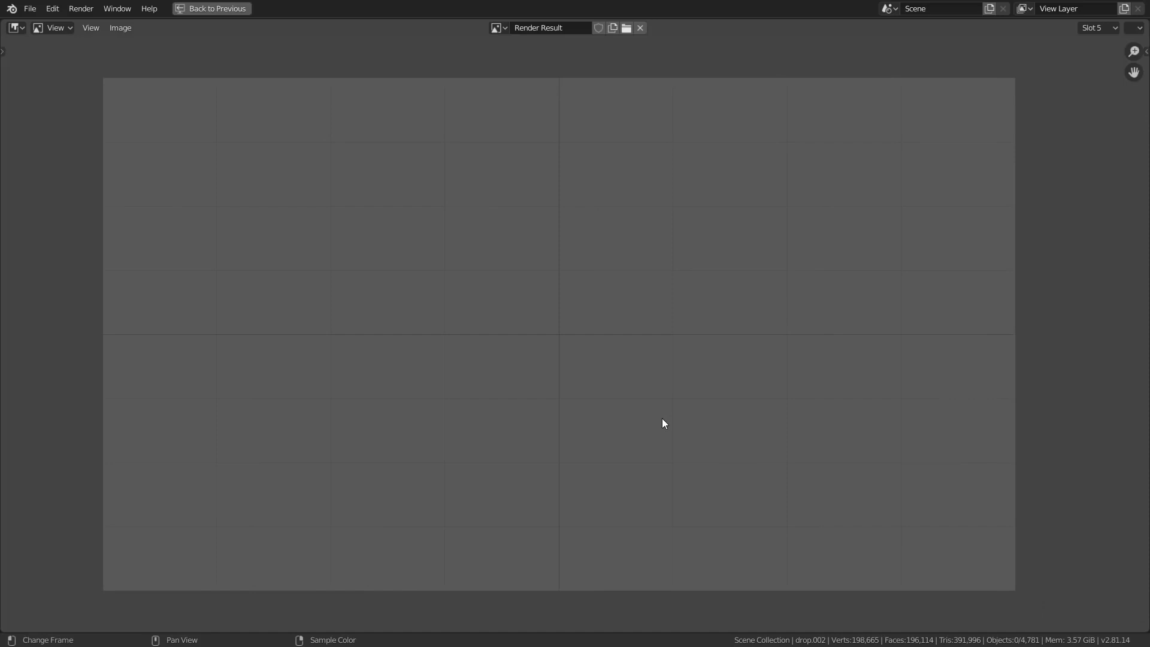
key("F12")
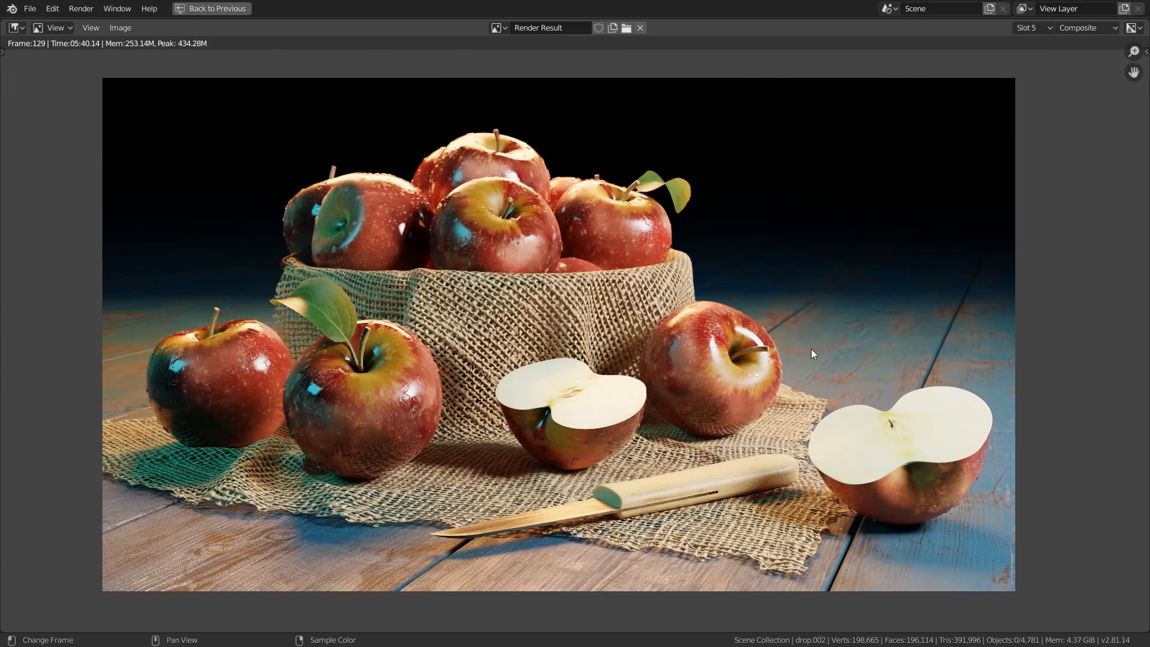
Step: Inspect the denoised Slot 5 render on the leafed apple up close and restore the split layout
scroll(392, 419, "up", 5)
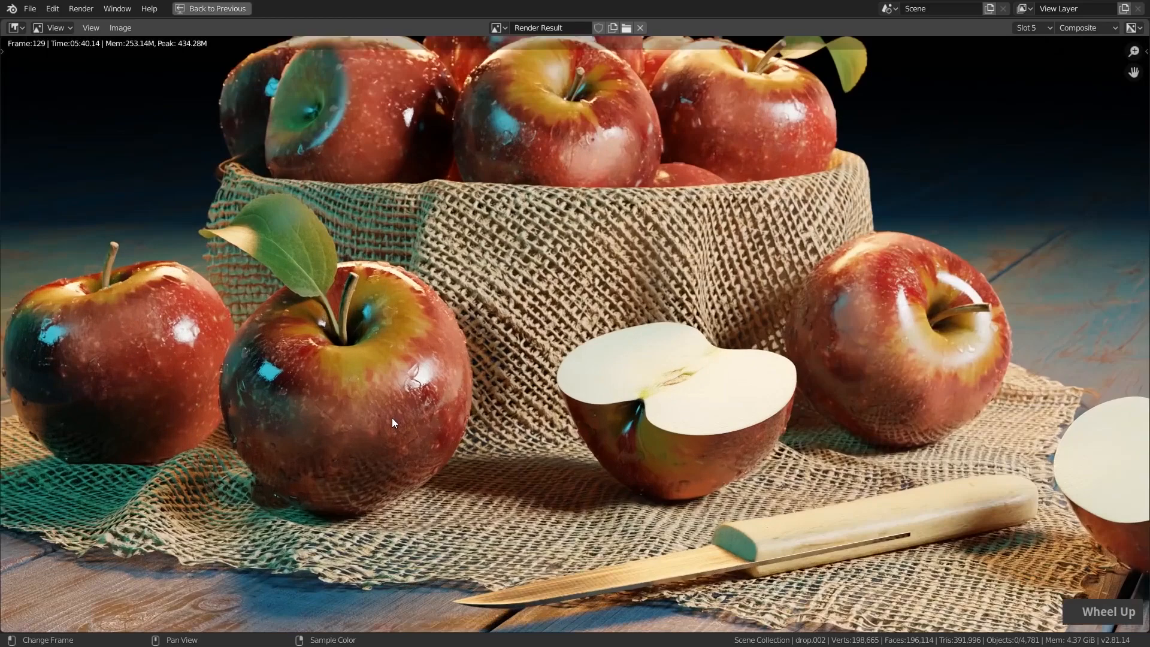
middle_click_drag(477, 389, 642, 361)
scroll(555, 414, "up", 1)
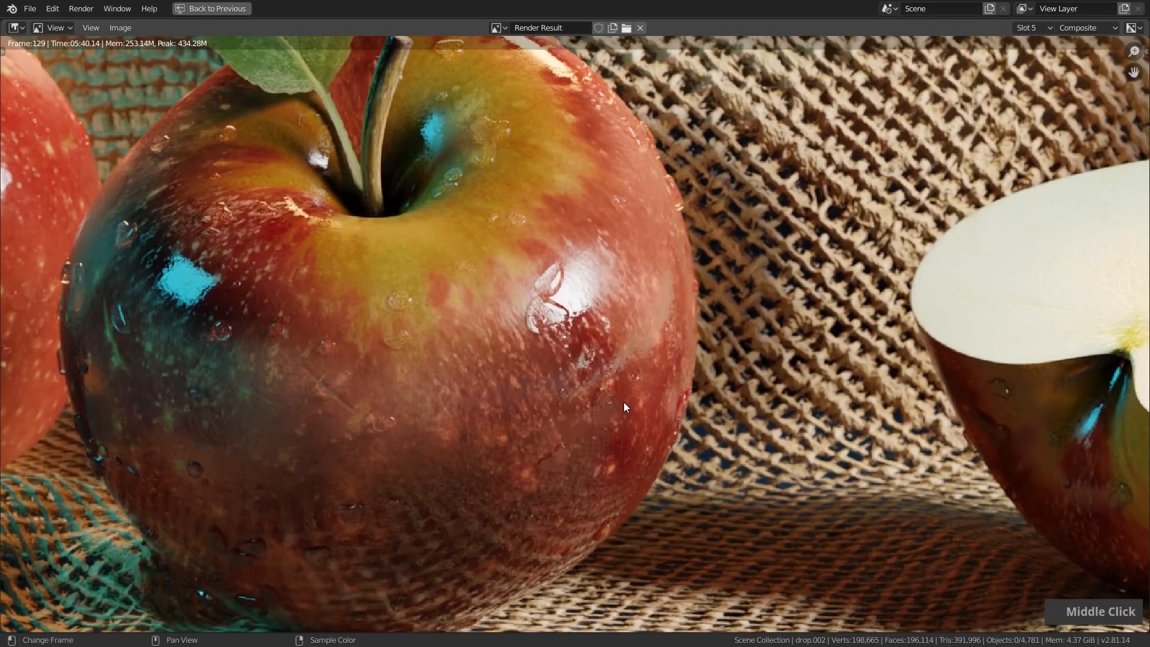
key("ctrl")
key("ctrl+space")
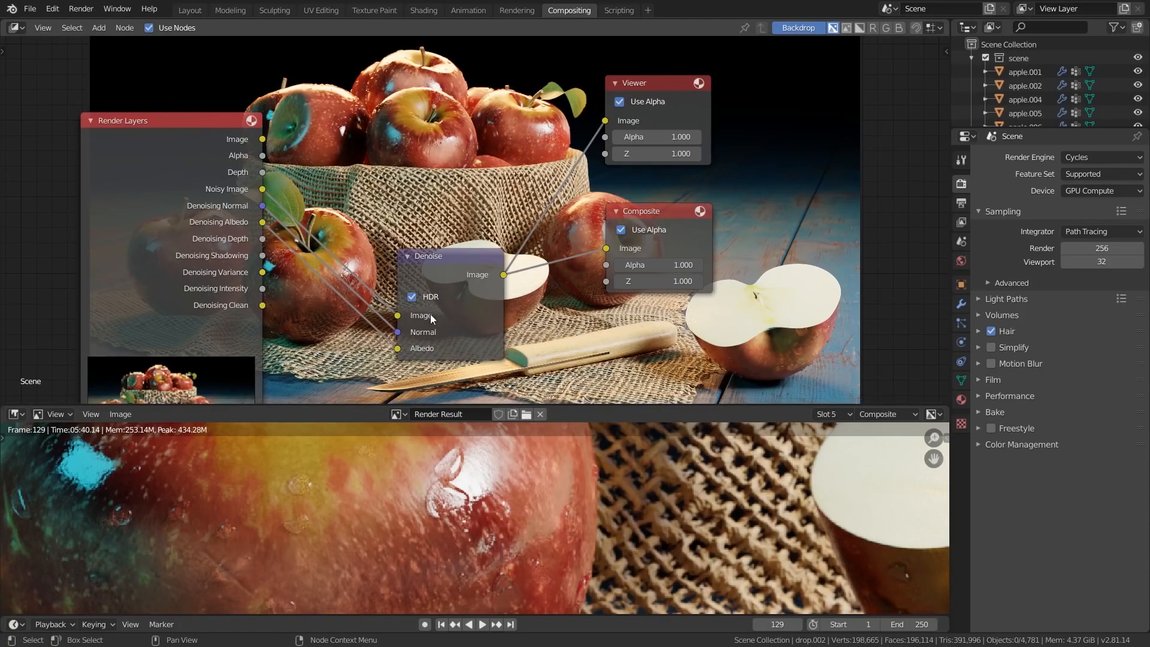
Step: Feed the Noisy Image output into the Composite node and inspect the raw noise on the fabric, apples and water drops
left_click_drag(264, 189, 602, 246)
key("ctrl+space")
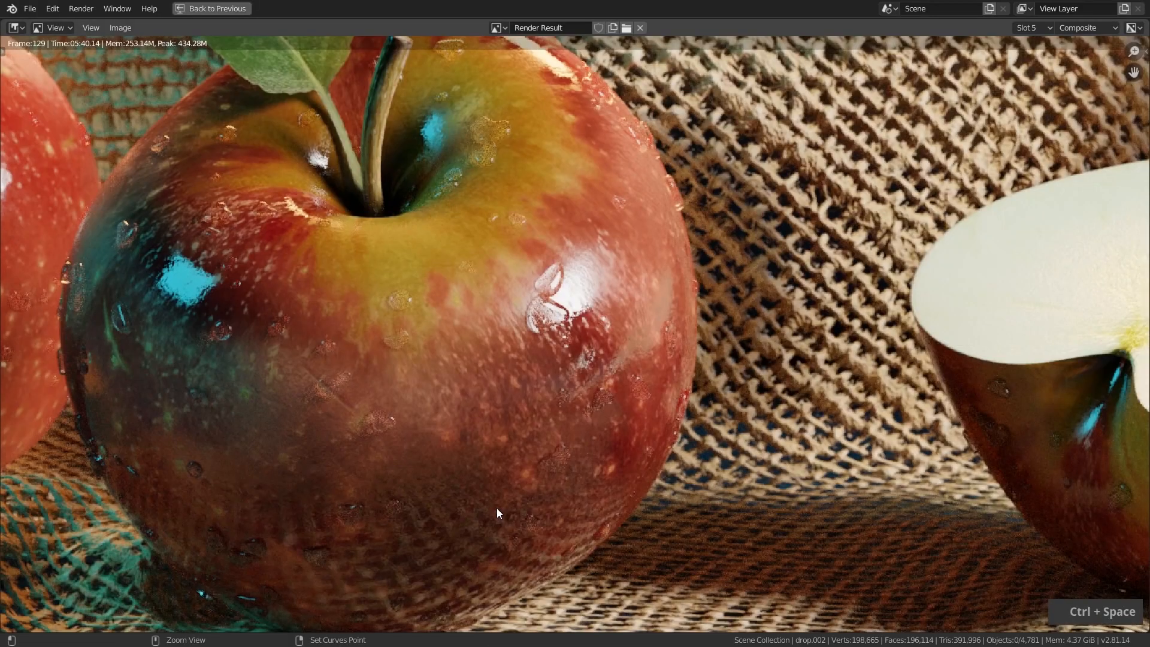
scroll(508, 475, "down", 1)
middle_click_drag(743, 282, 75, 353)
scroll(653, 372, "up", 3)
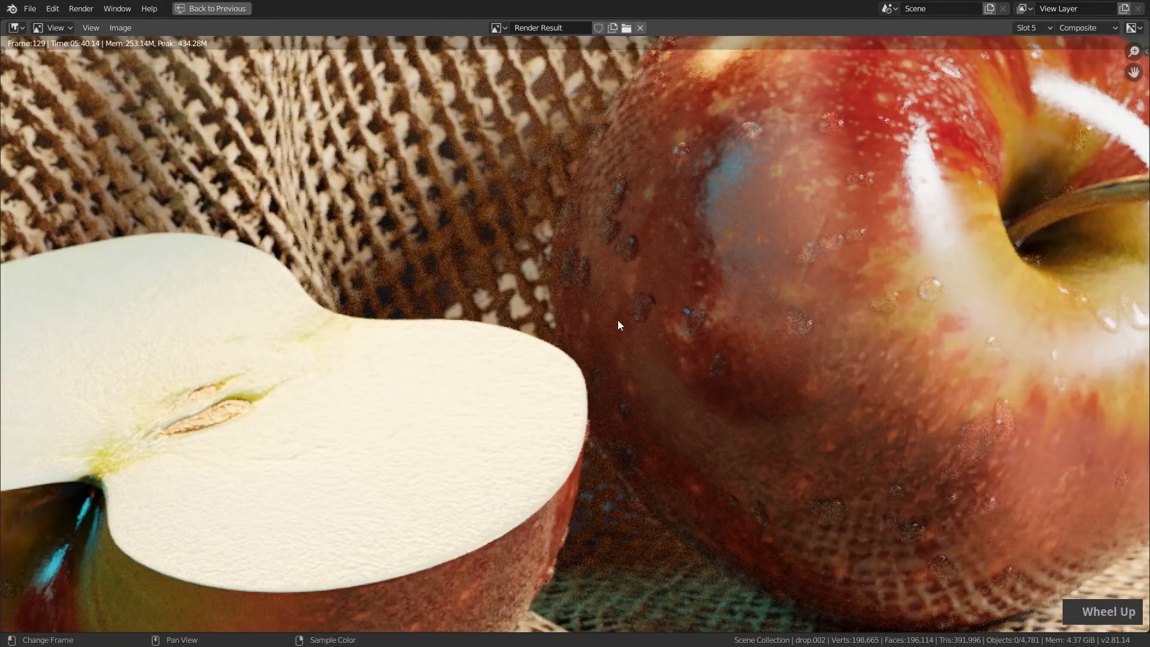
middle_click_drag(711, 231, 709, 282)
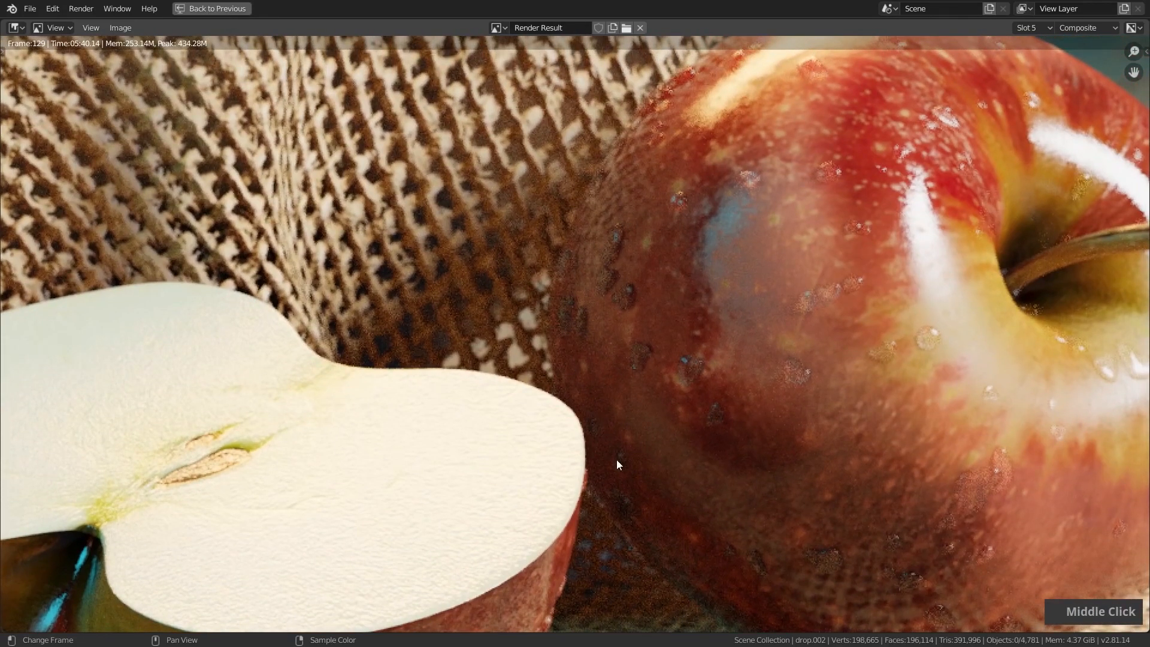
middle_click_drag(337, 442, 435, 362)
scroll(395, 361, "up", 1)
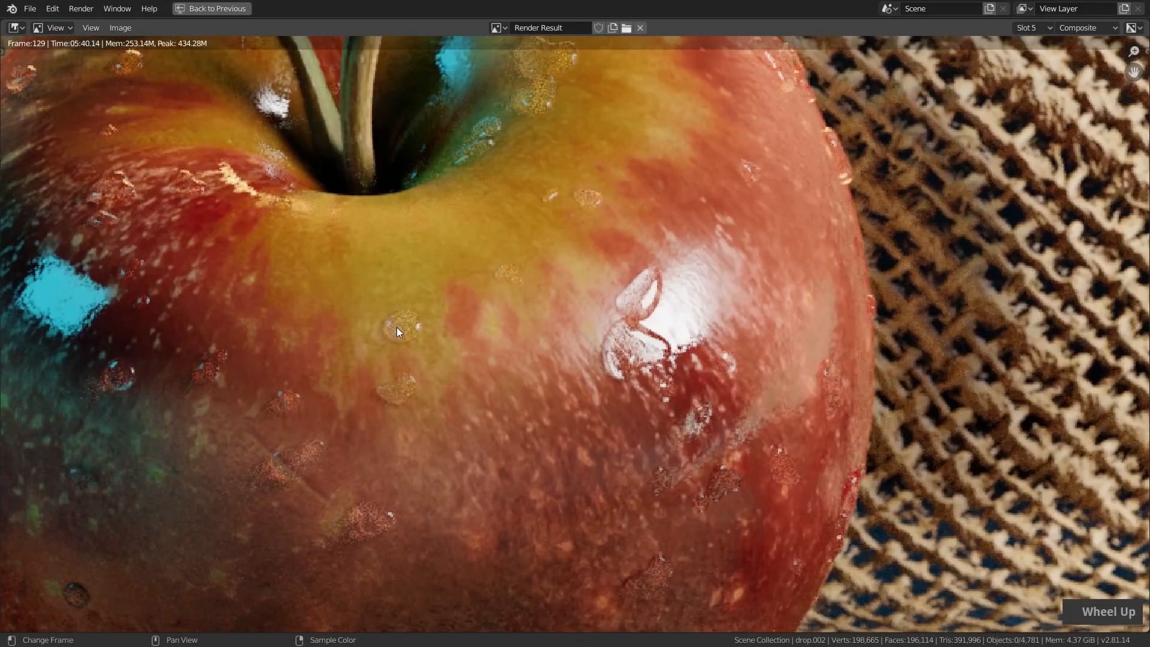
scroll(397, 327, "down", 5)
Step: Reconnect the Denoise image output to the Composite node and show the leafed apple in the maximized Image Editor
key("ctrl+space")
left_click_drag(503, 274, 605, 248)
key("ctrl+space")
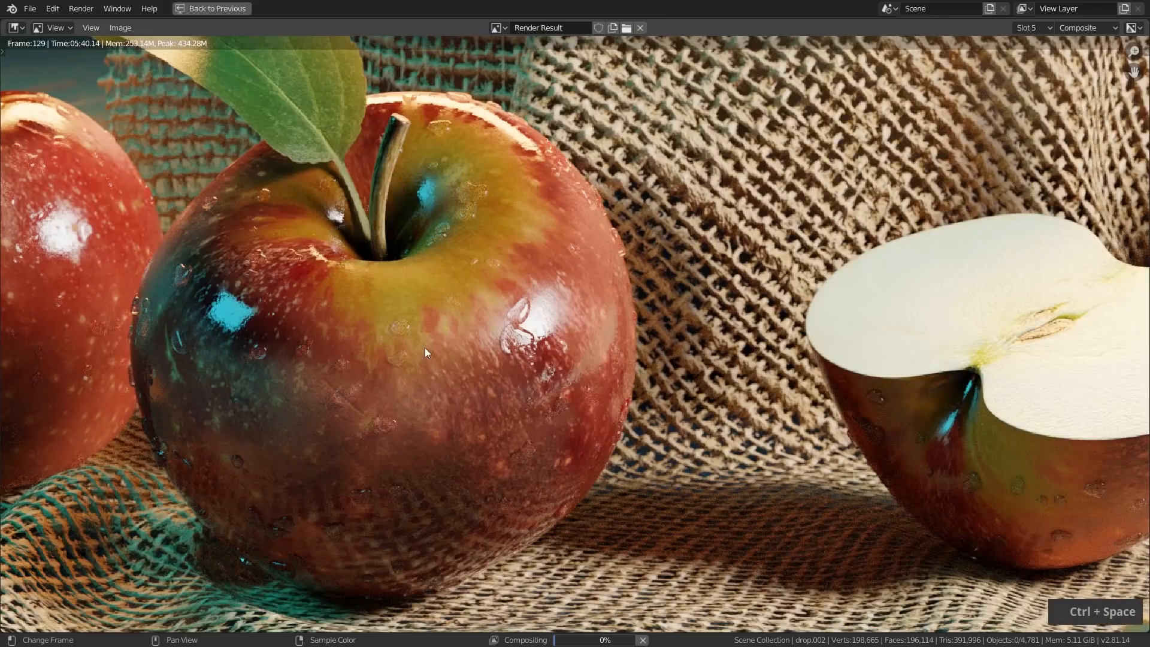
scroll(390, 399, "up", 1)
middle_click_drag(390, 399, 444, 414)
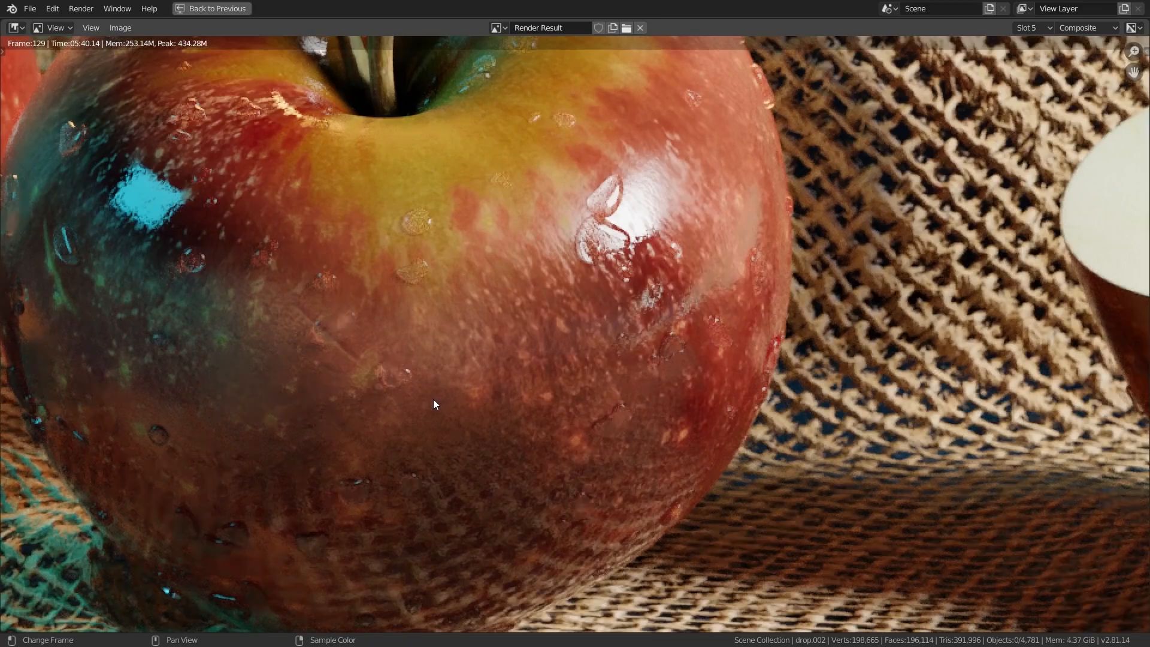
Step: Examine the denoised water drops and skin detail on the leafed apple and the surrounding fabric
middle_click_drag(449, 366, 681, 405)
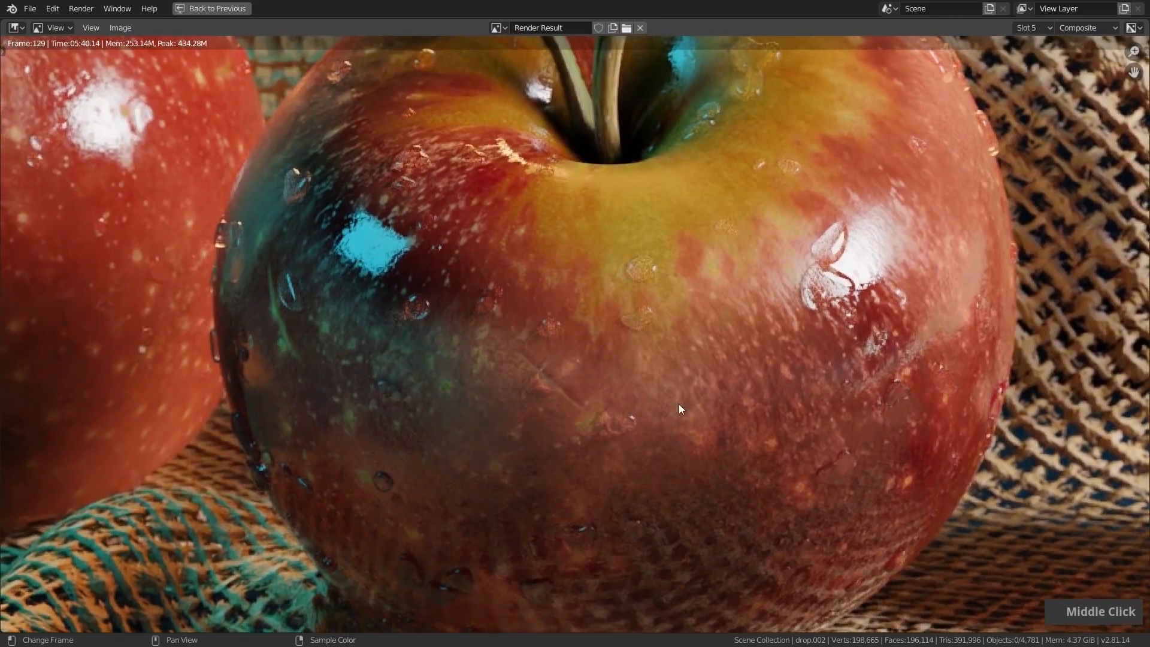
scroll(407, 314, "up", 3)
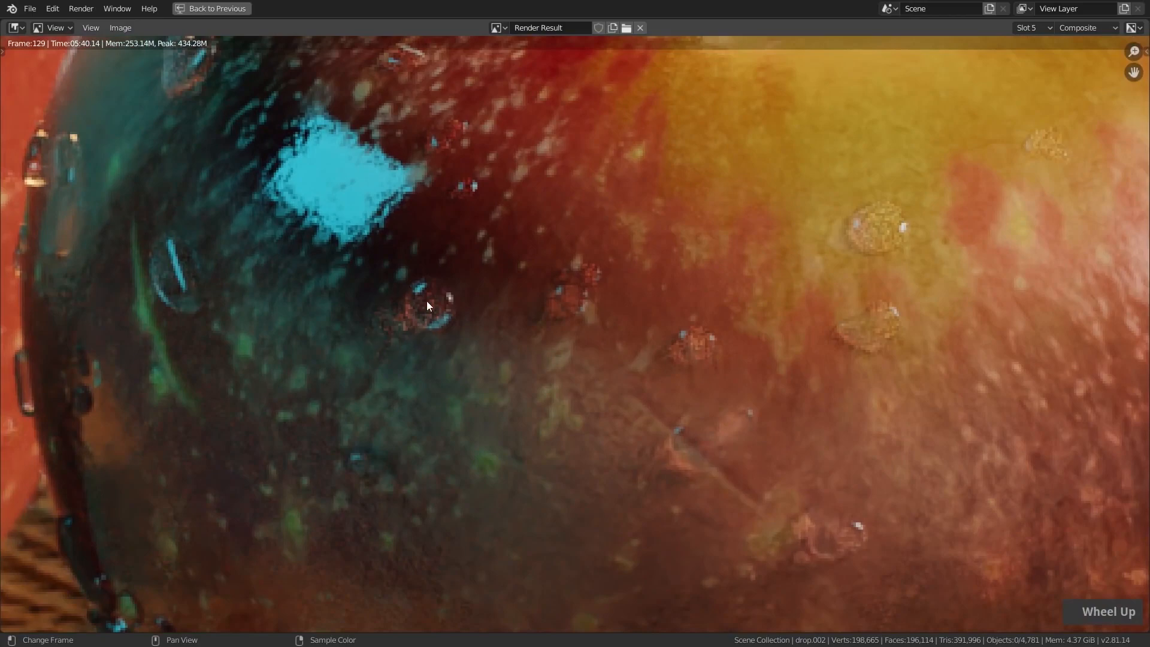
scroll(430, 305, "down", 3)
middle_click_drag(415, 173, 475, 353)
scroll(427, 291, "down", 2)
middle_click_drag(799, 327, 555, 290)
scroll(738, 349, "up", 1)
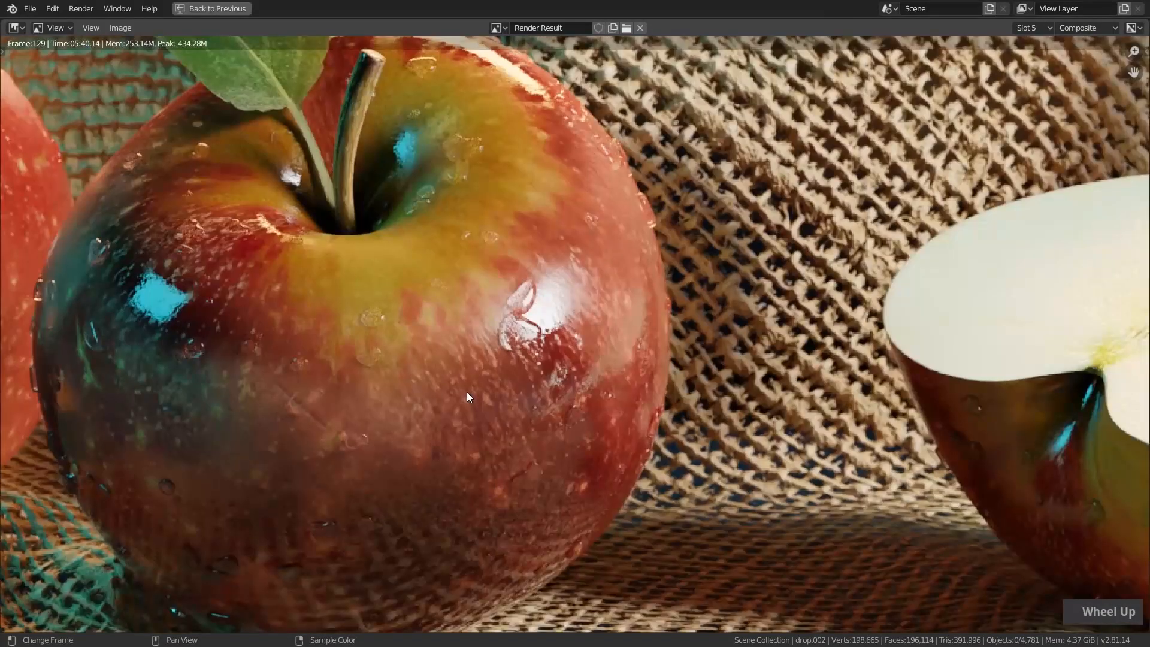
Step: Compare the Slot 4 and Slot 5 renders up close on the leafed apple's skin and water drops, ending on Slot 5
scroll(466, 392, "up", 1)
middle_click_drag(479, 389, 538, 327)
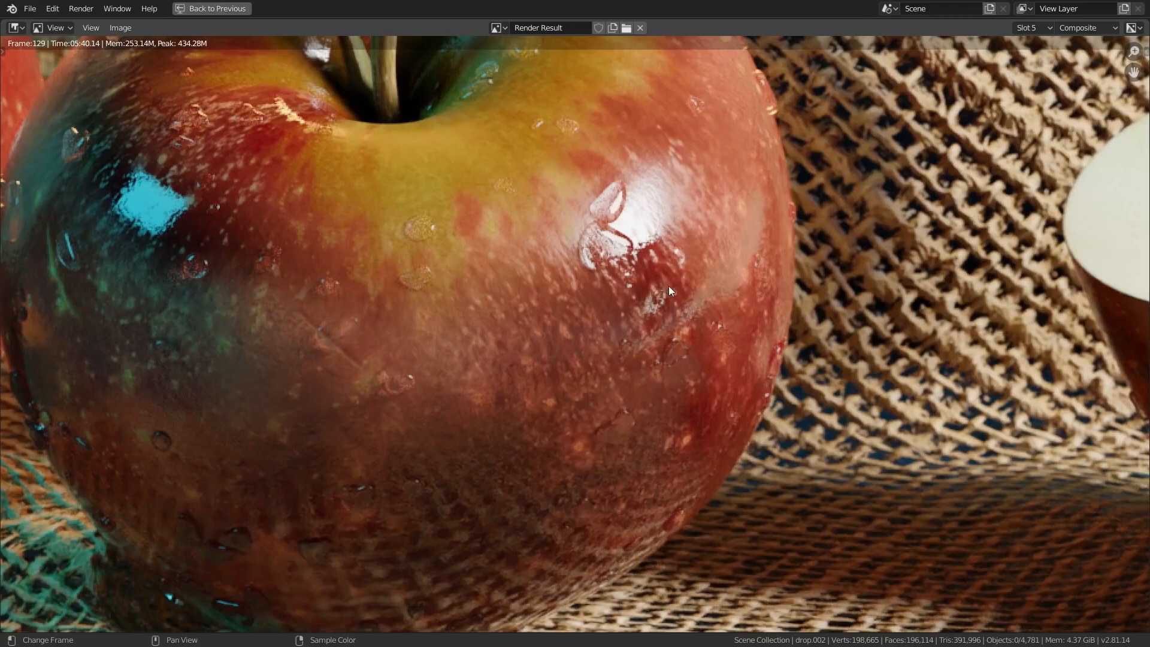
left_click(1027, 28)
left_click(1026, 118)
left_click(1027, 28)
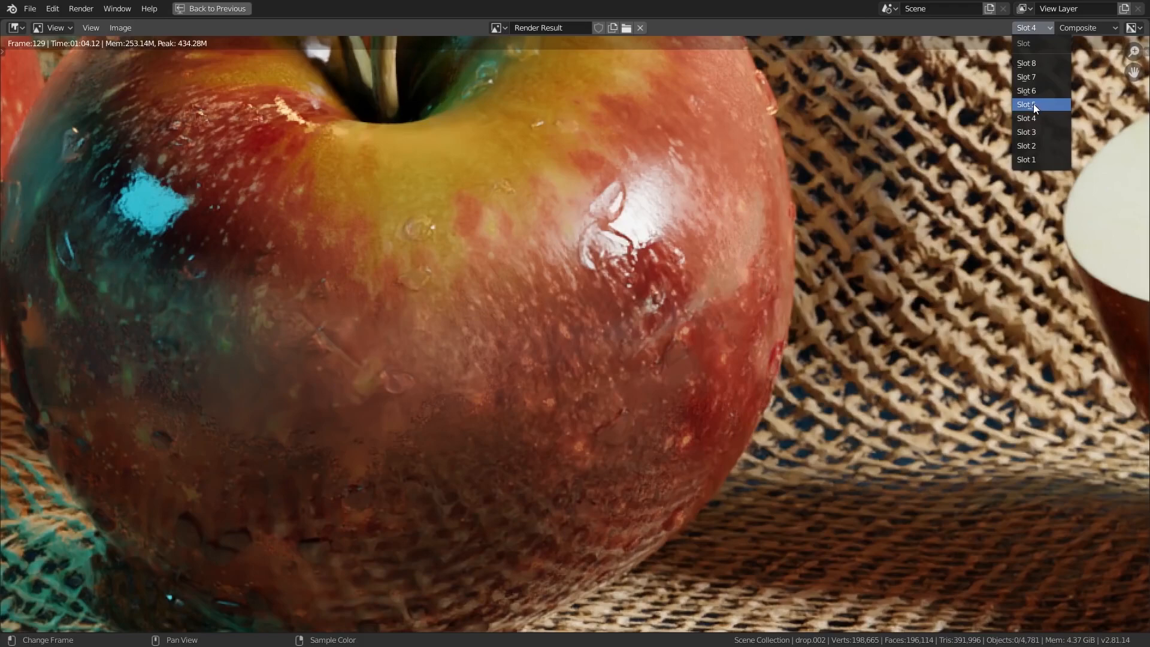
left_click(1033, 104)
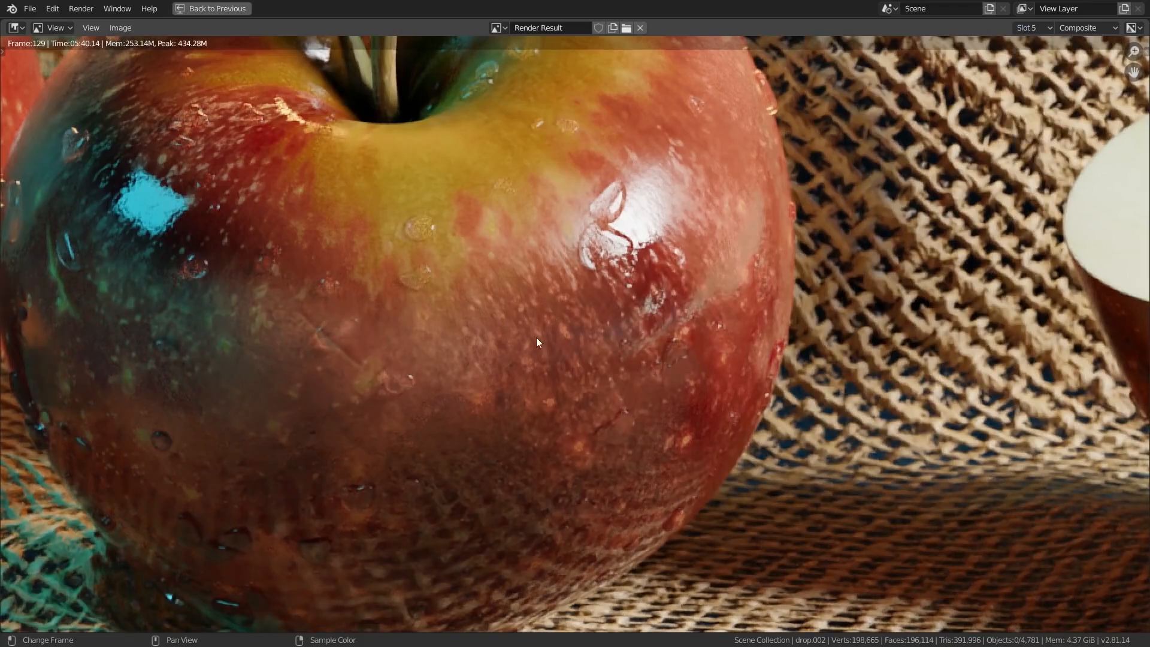
Step: Examine the whole Slot 5 render, including the front apples, the burlap and the knife
scroll(601, 420, "down", 5)
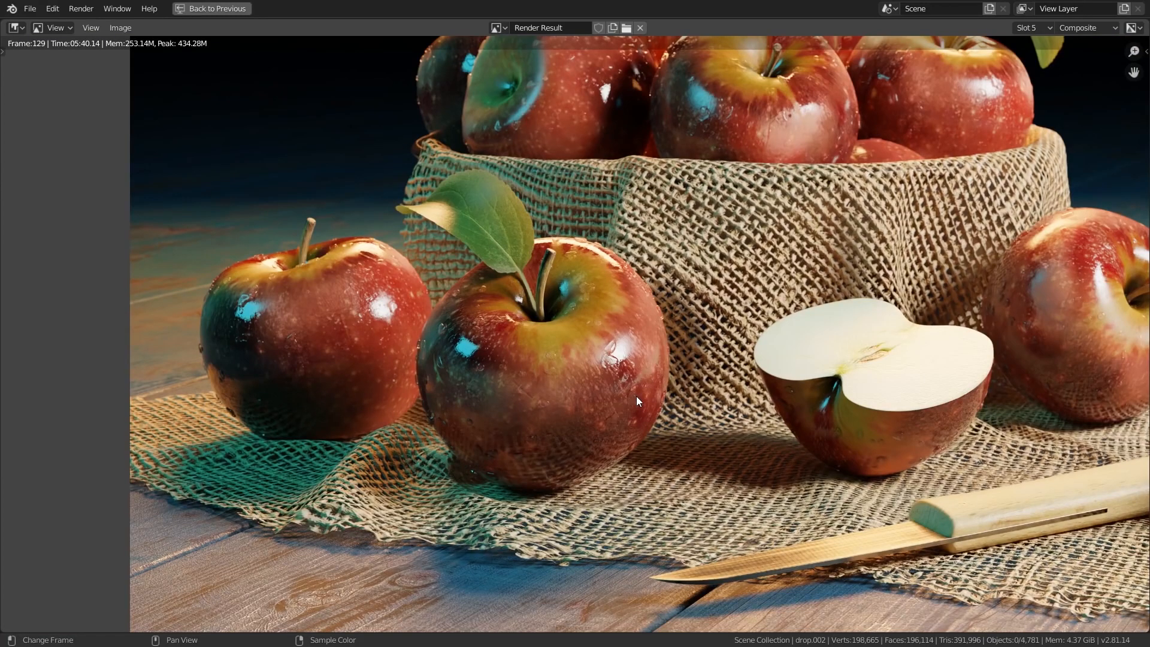
scroll(637, 397, "down", 5)
middle_click_drag(642, 394, 548, 386)
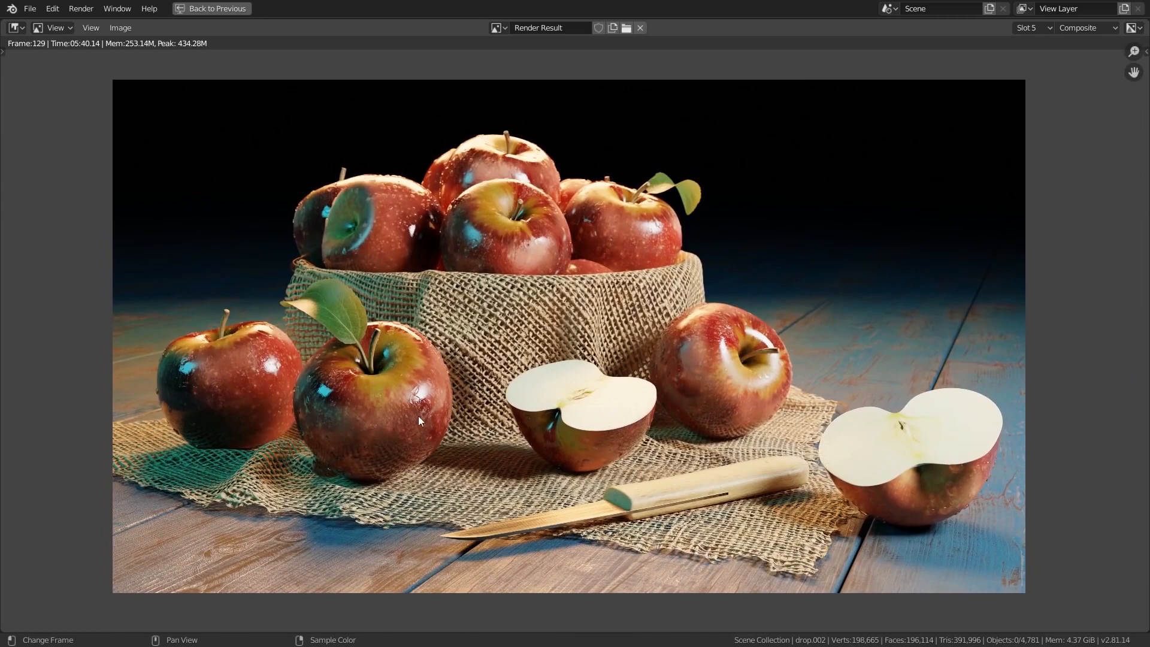
scroll(401, 418, "up", 5)
scroll(347, 364, "down", 6)
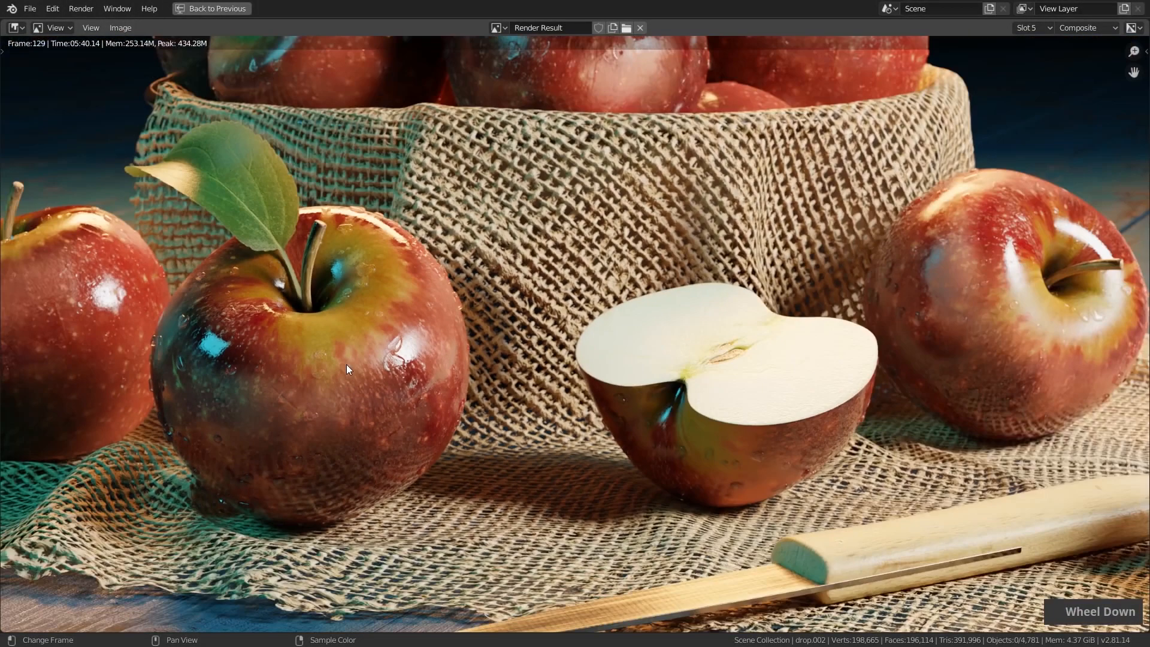
middle_click_drag(347, 364, 427, 343)
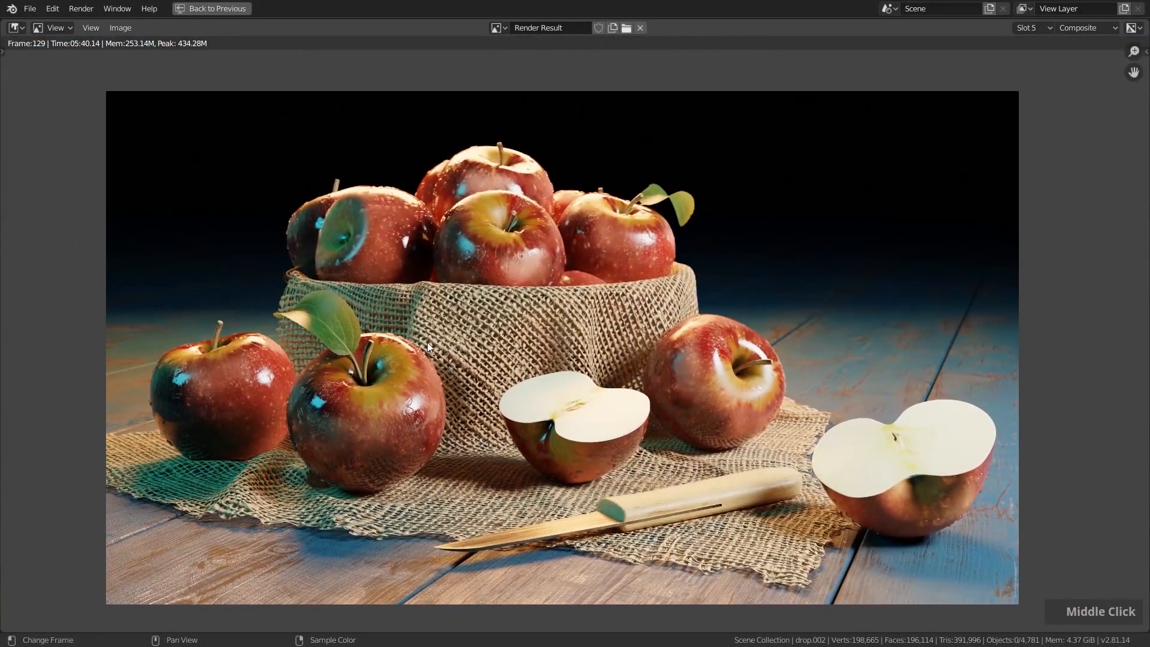
Step: Move the Denoise node slightly higher in the node tree and show the full render in the maximized Image Editor
key("ctrl+space")
left_click_drag(472, 245, 448, 176)
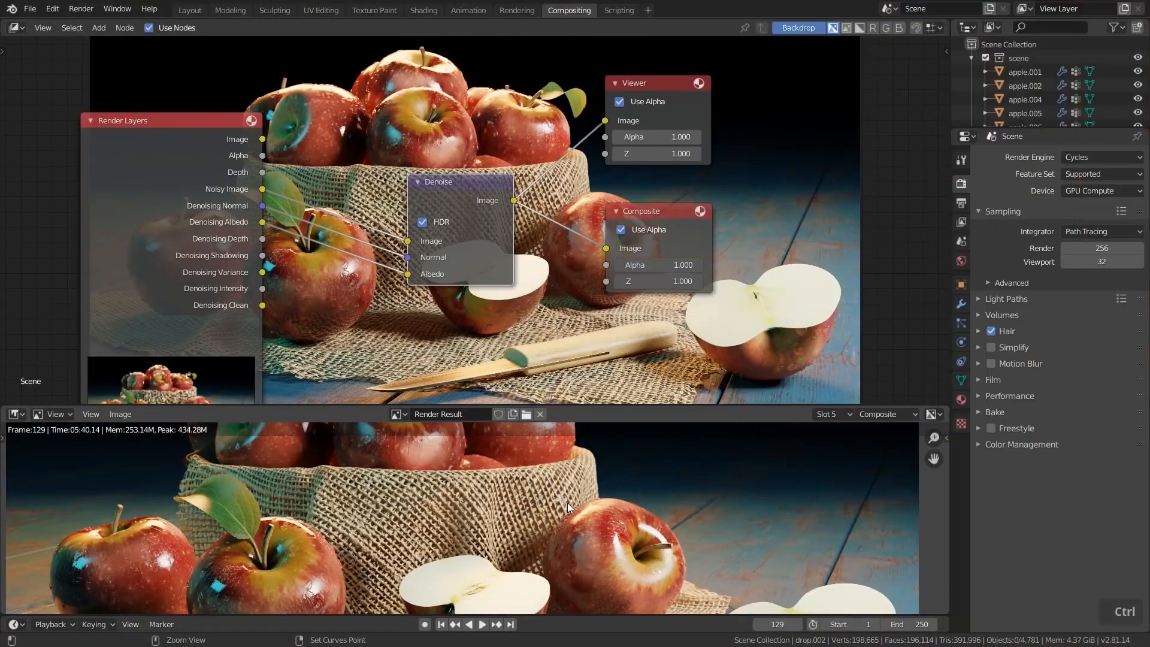
key("ctrl+space")
middle_click_drag(646, 371, 629, 363)
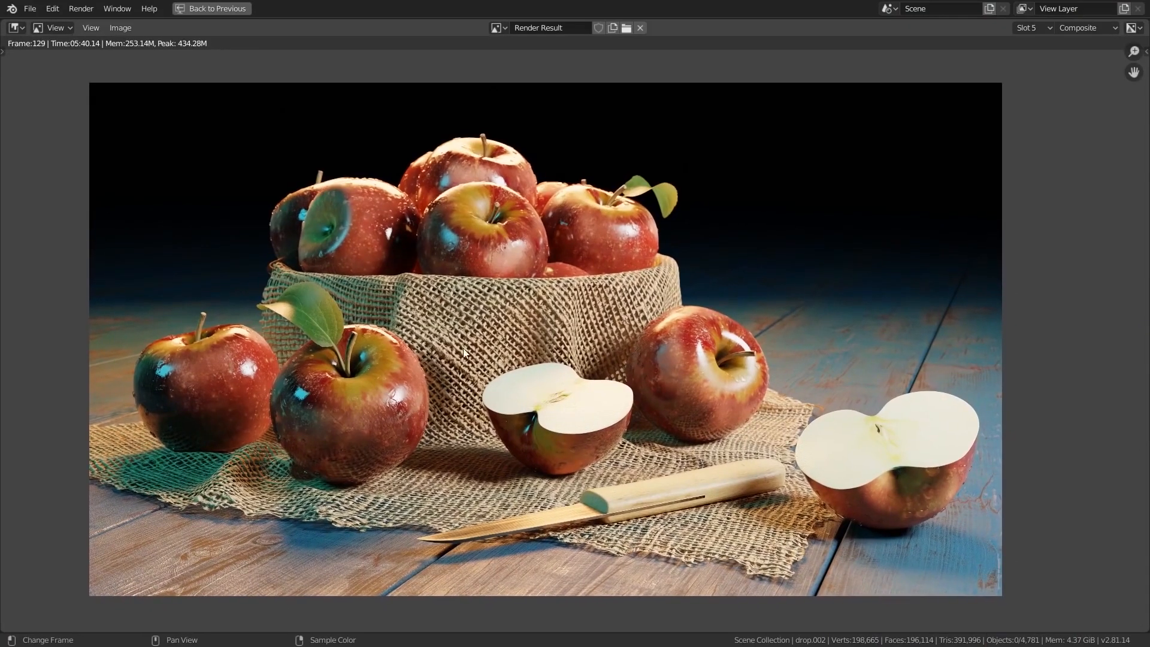
Step: Start saving the render result as an image in the rend folder, using apple_scene_01.png as the base file name
left_click(16, 28)
left_click(121, 27)
left_click(141, 110)
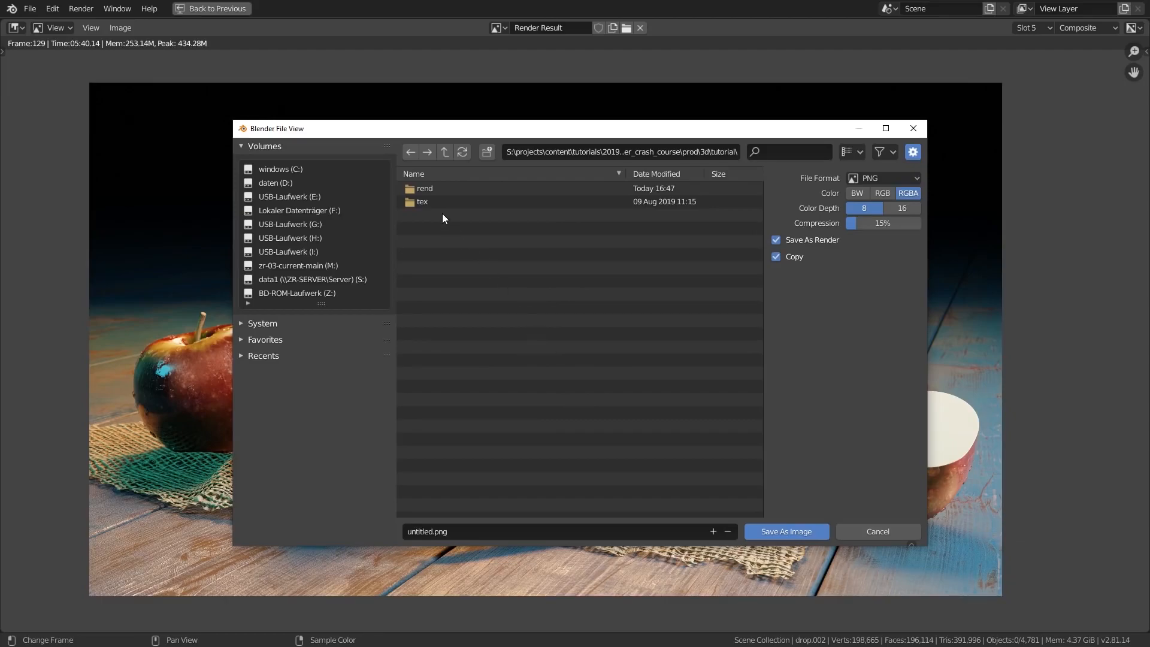
double_click(429, 188)
left_click(432, 189)
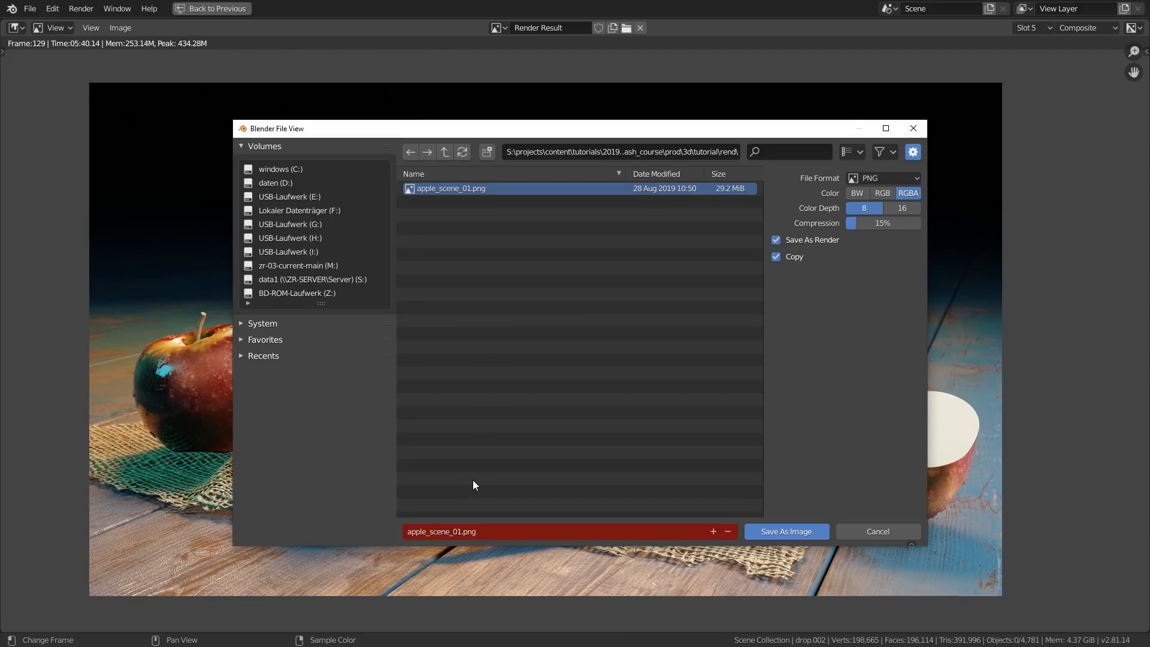
Step: Increment the file name to apple_scene_02.png and save it as an RGB PNG with 16-bit color depth
key("KP_Add")
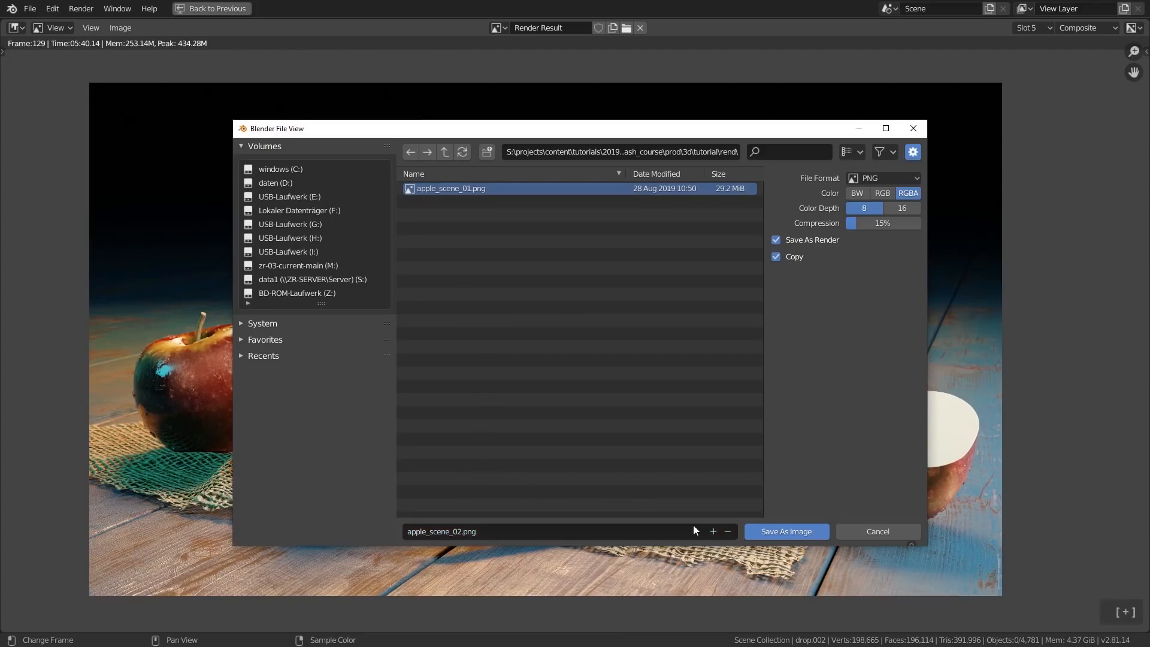
key("KP_Add")
left_click(726, 531)
left_click(723, 532)
left_click(713, 532)
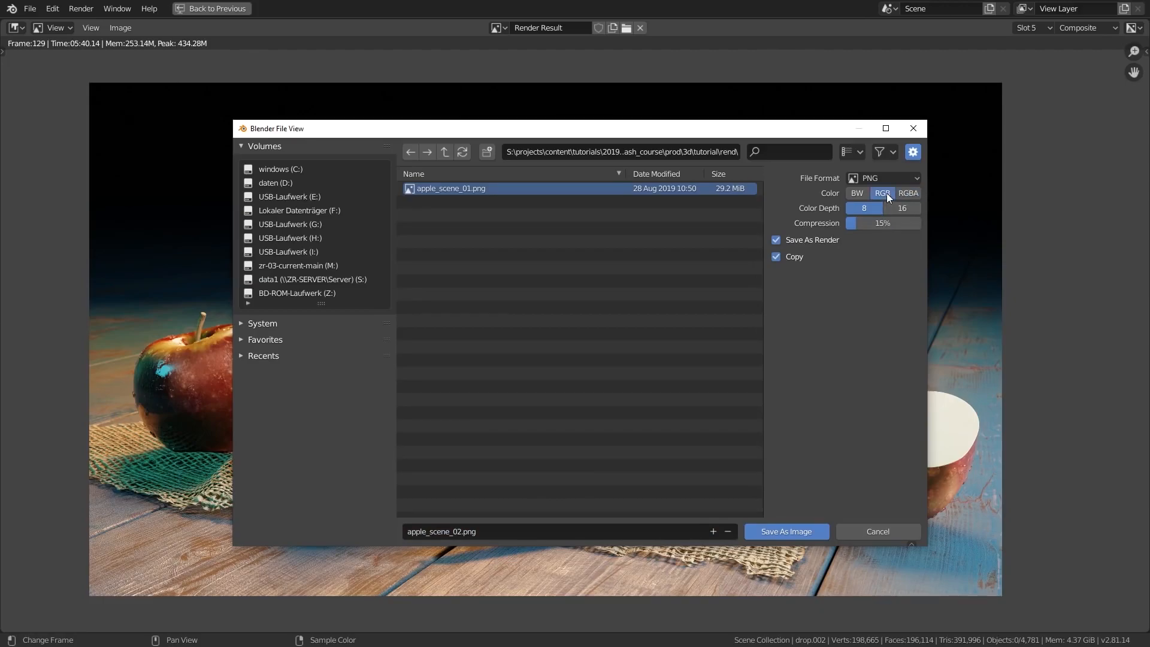
left_click(900, 209)
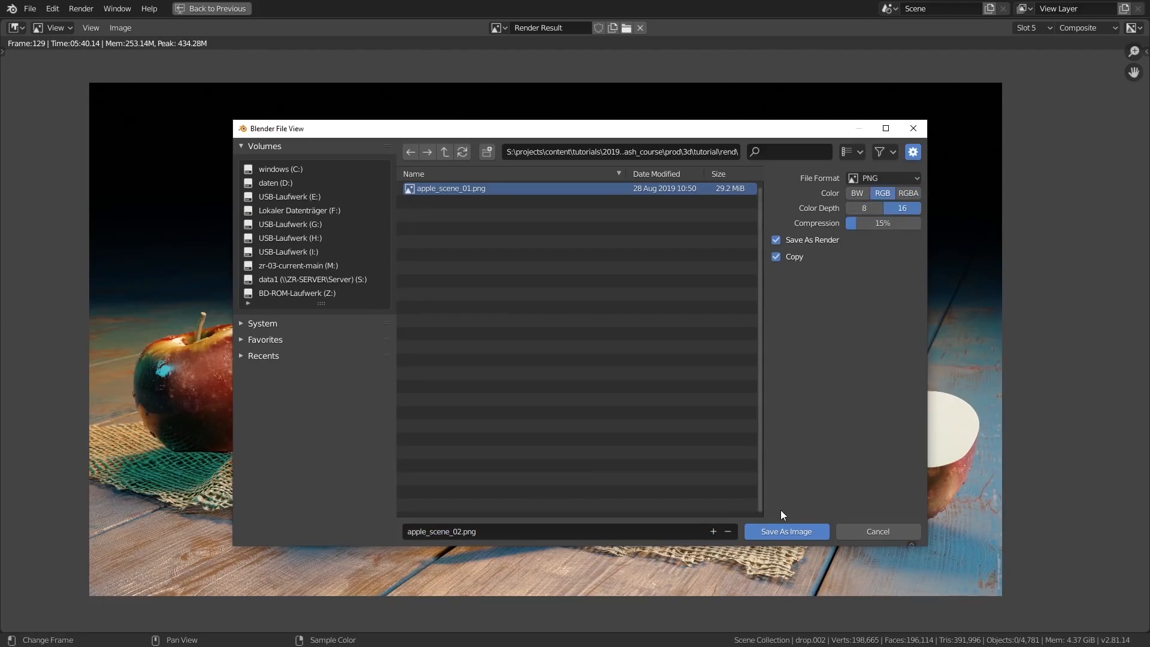
left_click(771, 531)
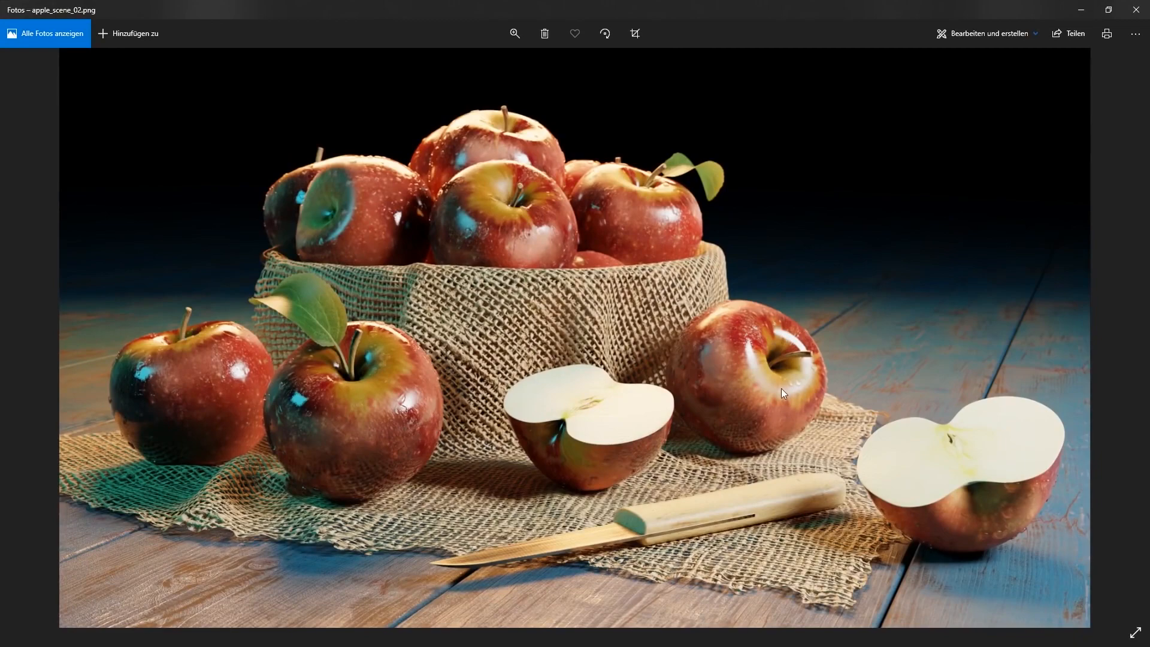
Step: Compare apple_scene_02.png with apple_scene_01.png in the Photos app, and return to Blender's Layout workspace with the split layout restored
key("Left")
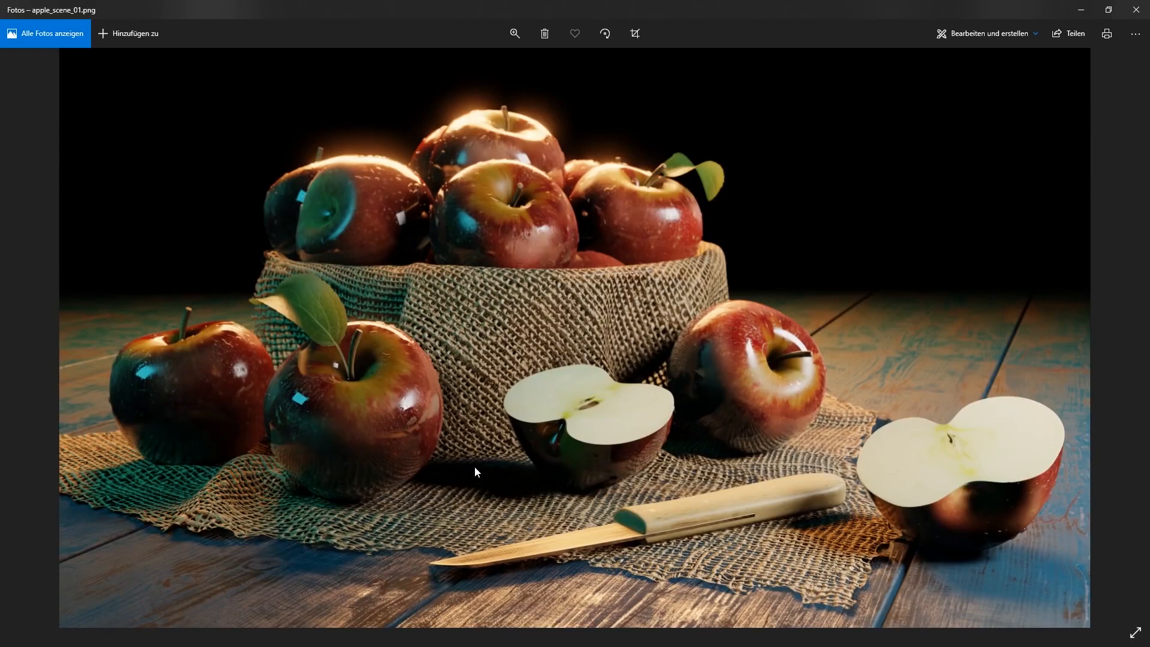
key("Right")
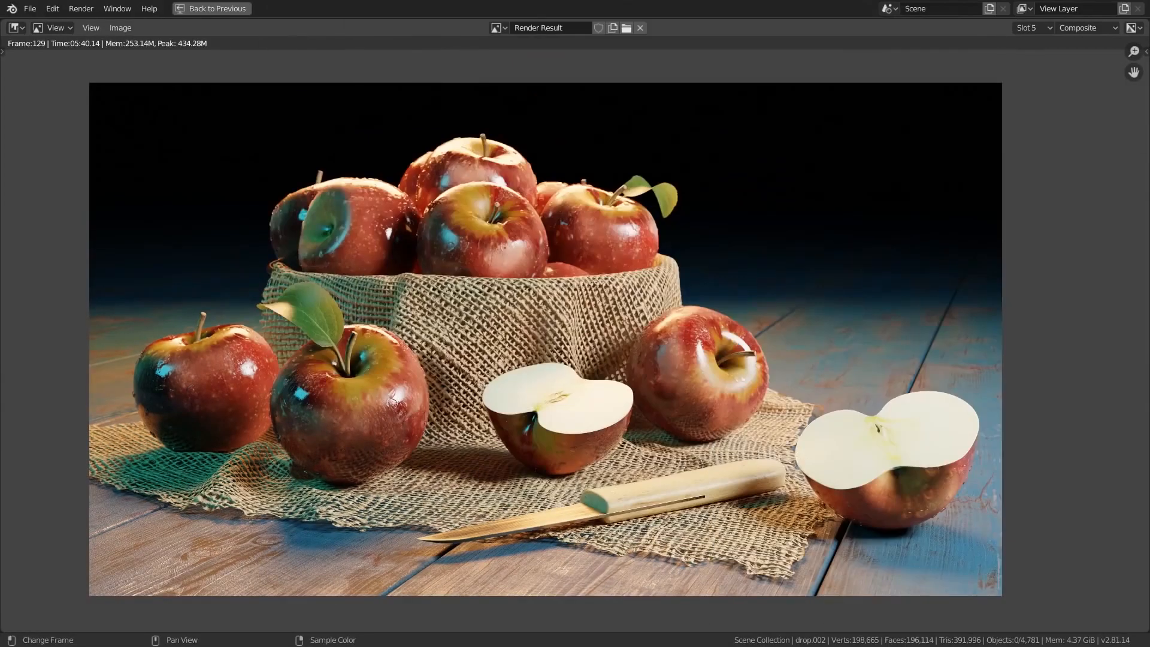
key("Escape")
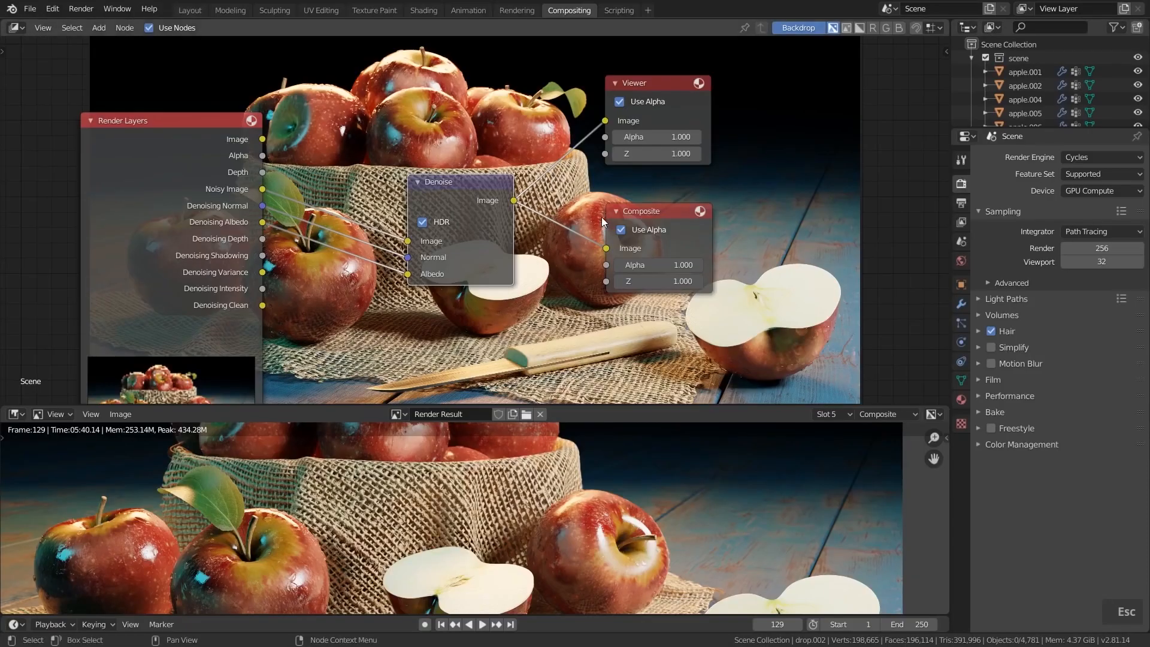
left_click(190, 10)
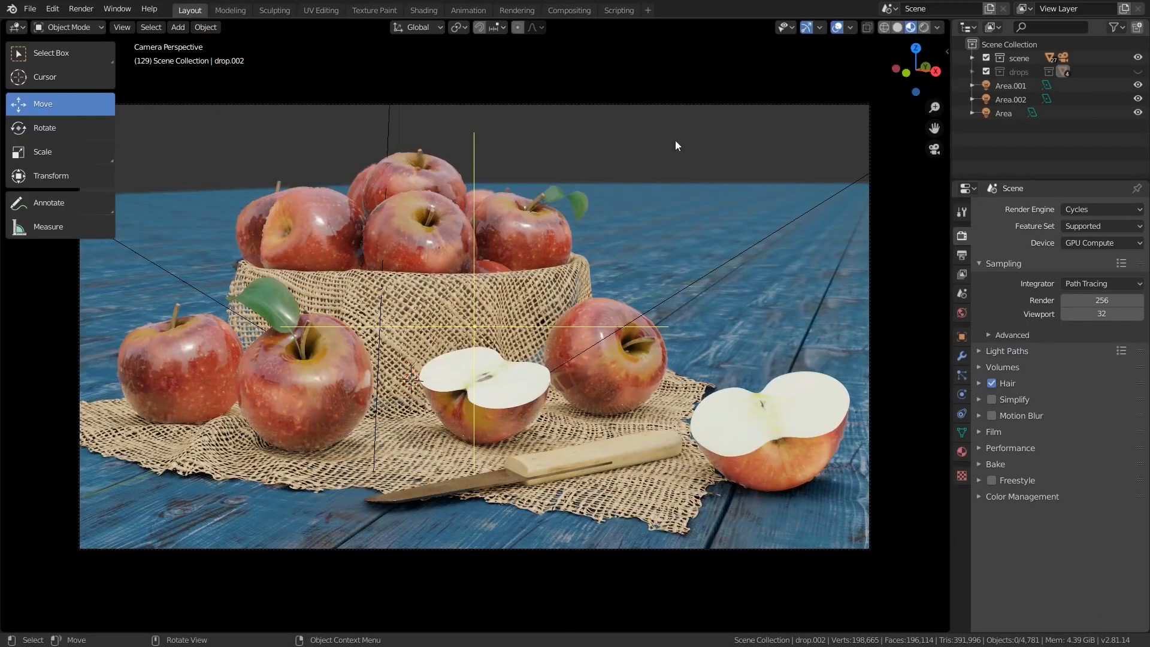